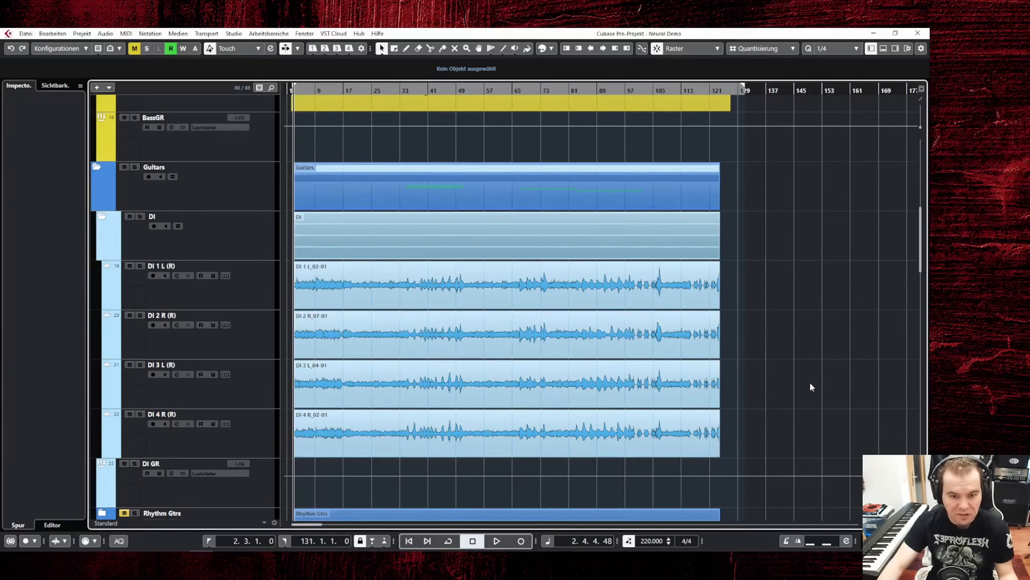
Play the song and inspect the pedals and cabinet of the Fortin Nameless Suite amp on the DI 1 L track
key("space")
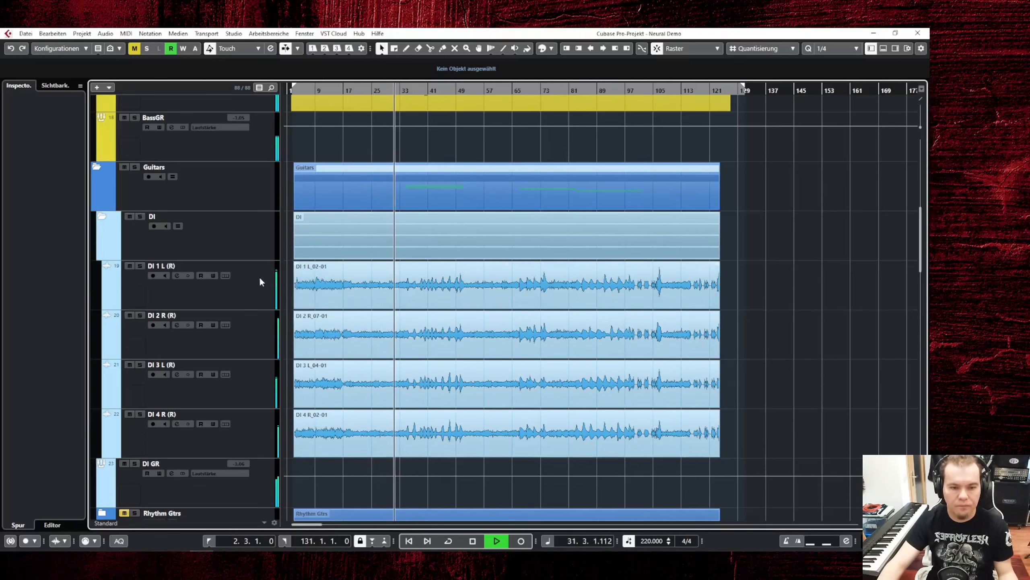
left_click(179, 283)
left_click(22, 281)
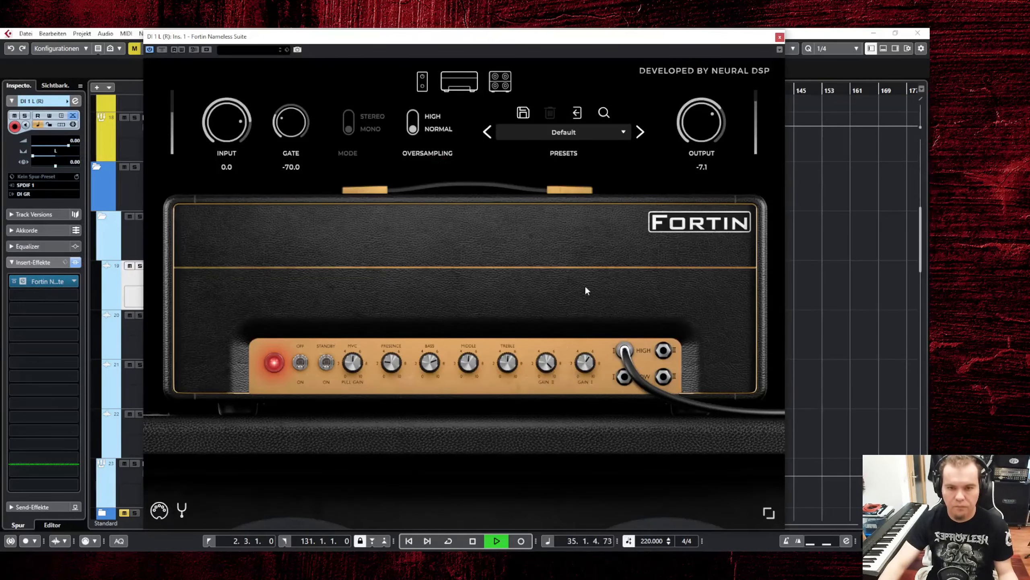
left_click(421, 81)
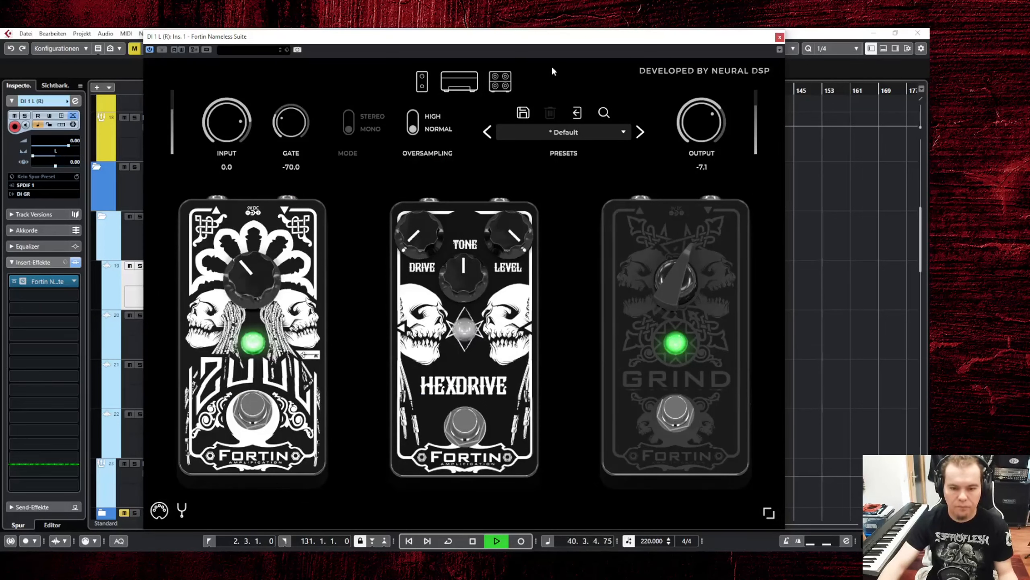
left_click(501, 81)
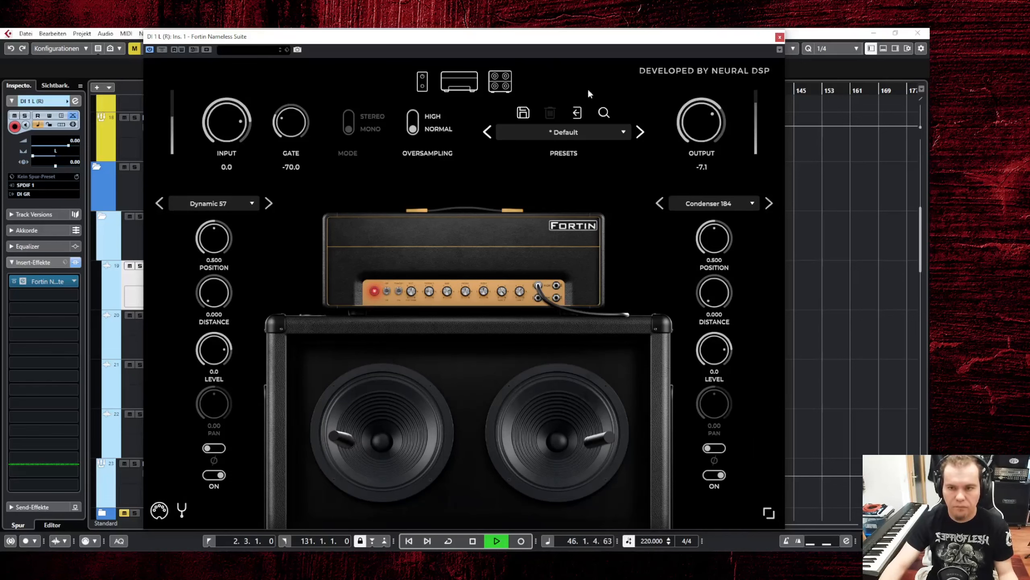
left_click(779, 37)
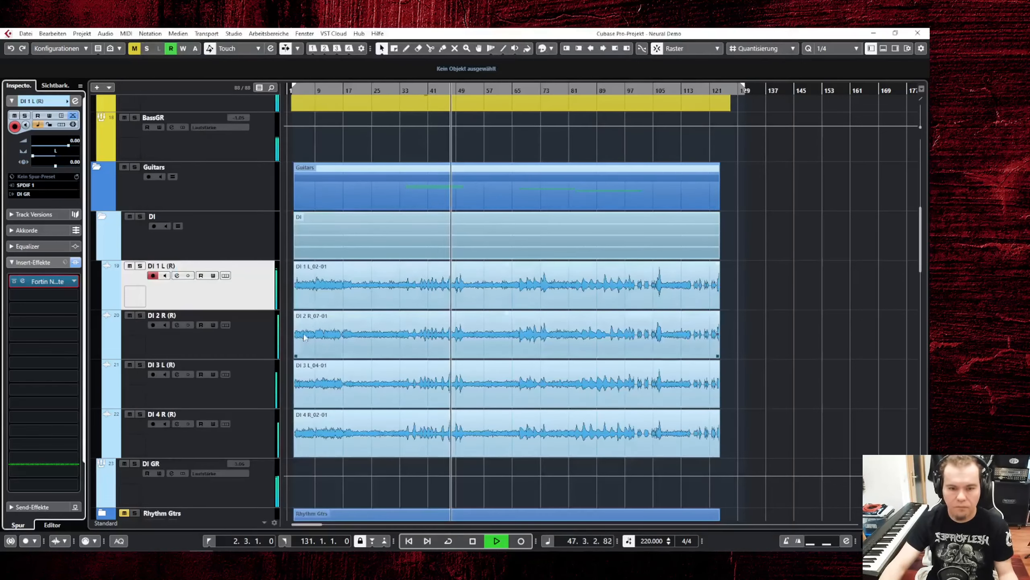
Inspect the pedal, amp and cabinet settings of the Fortin Nameless Suite on the DI 3 L track during playback
left_click(258, 380)
left_click(22, 281)
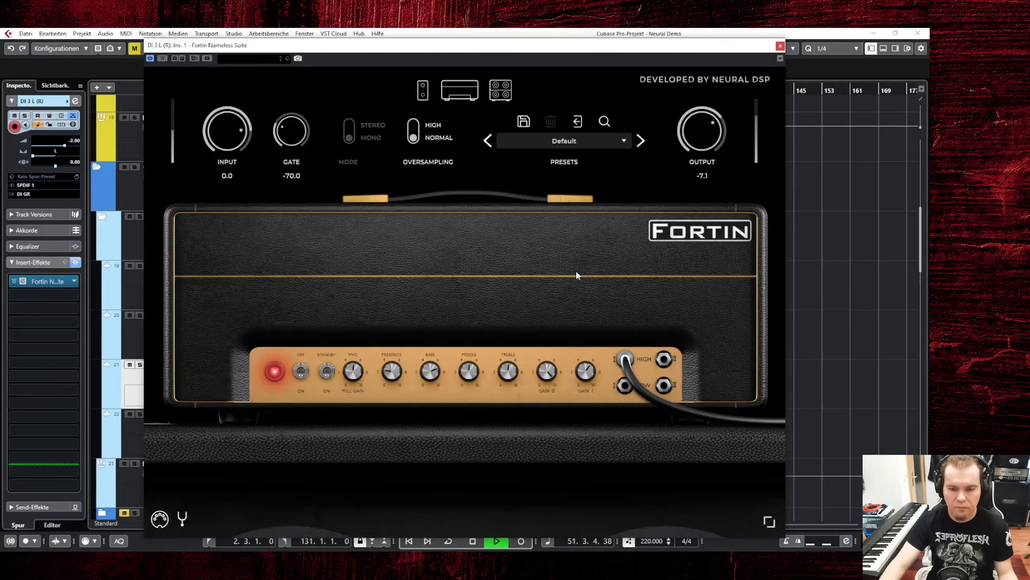
left_click(422, 91)
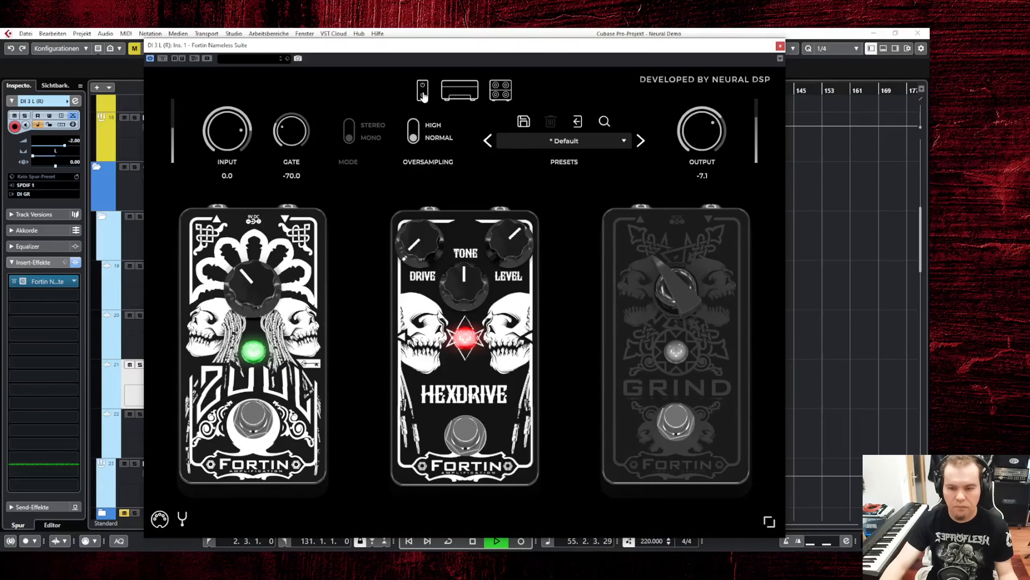
left_click(458, 91)
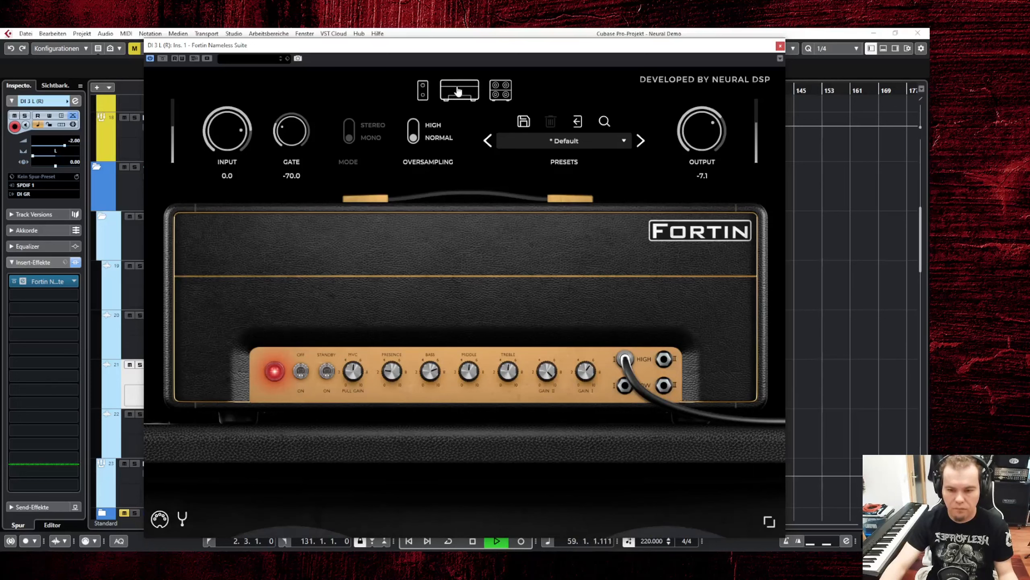
left_click(500, 91)
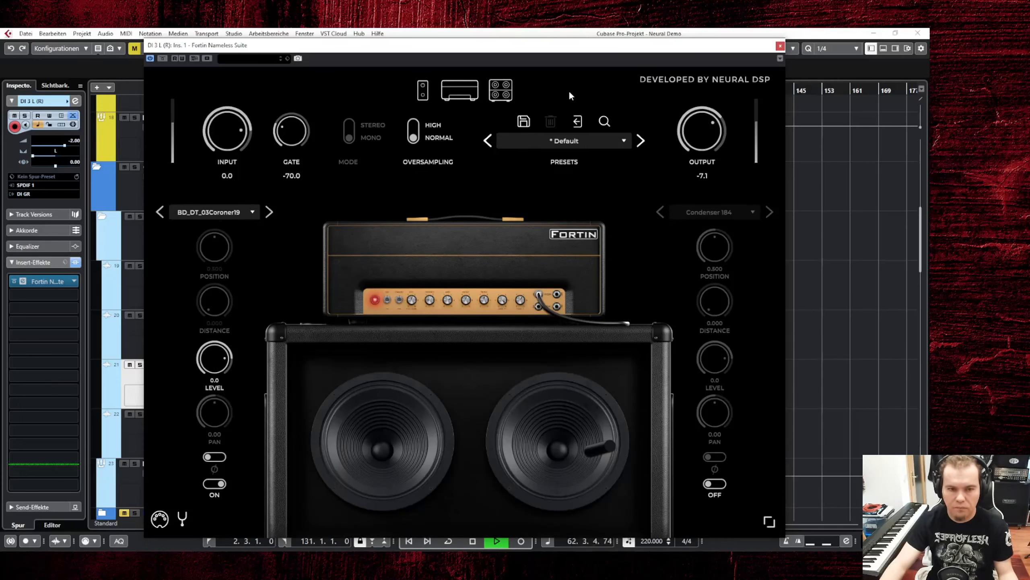
left_click(780, 46)
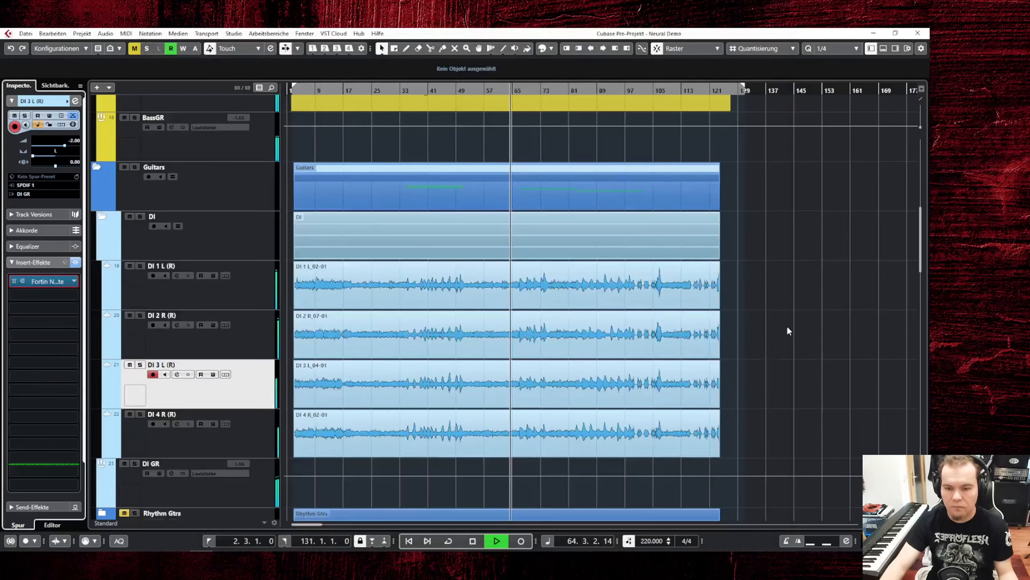
Inspect the Soldano SLO-100 on the Solo DI 1 track: equalizer, amp head, pedals, and delay and reverb
scroll(787, 326, "down", 10)
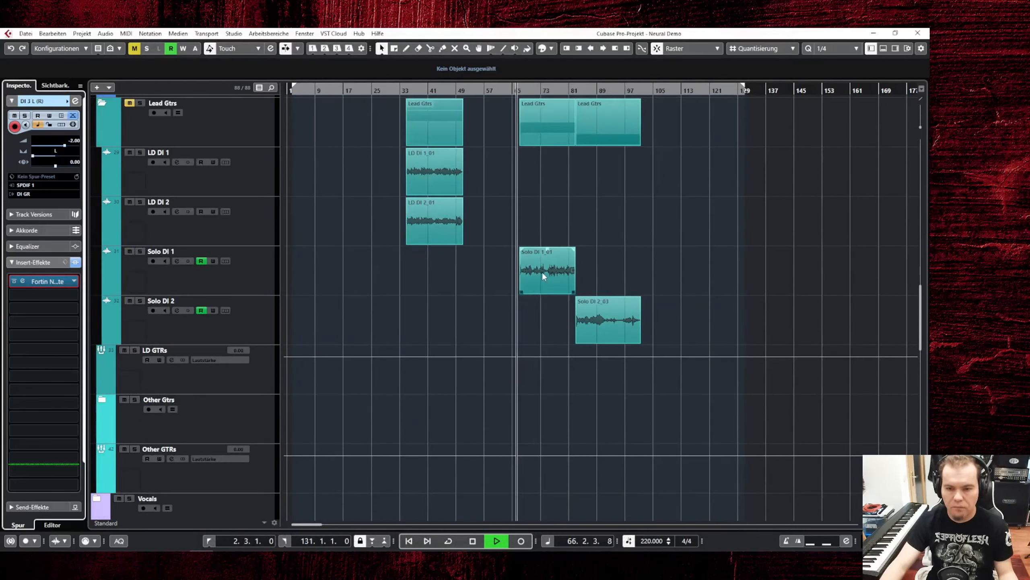
left_click(130, 289)
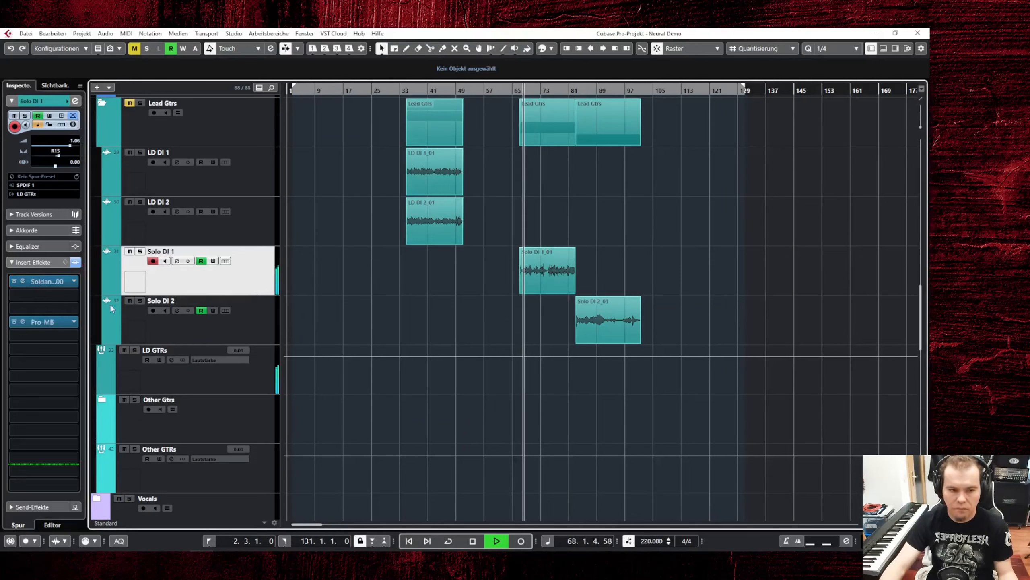
left_click(22, 281)
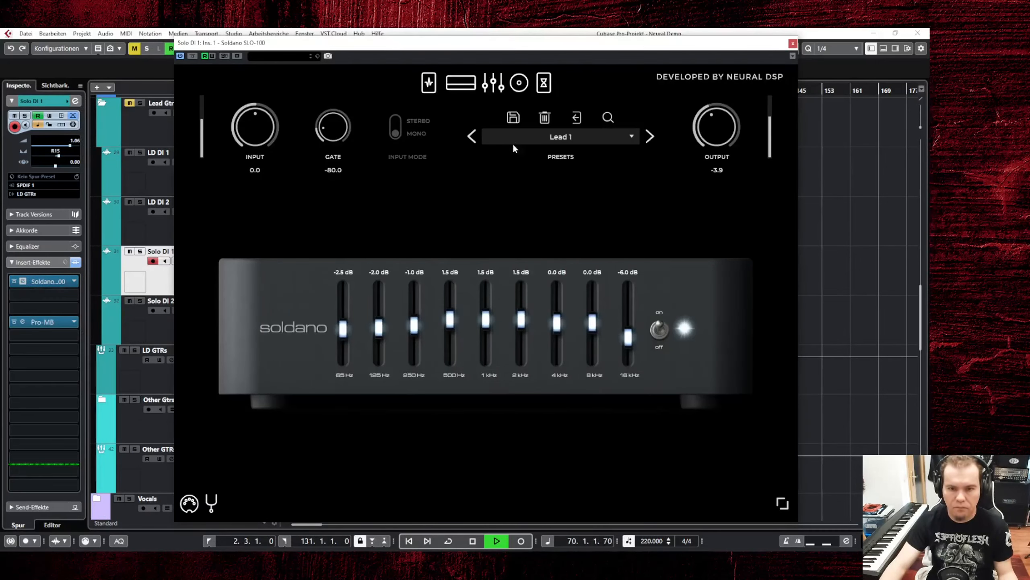
left_click(461, 82)
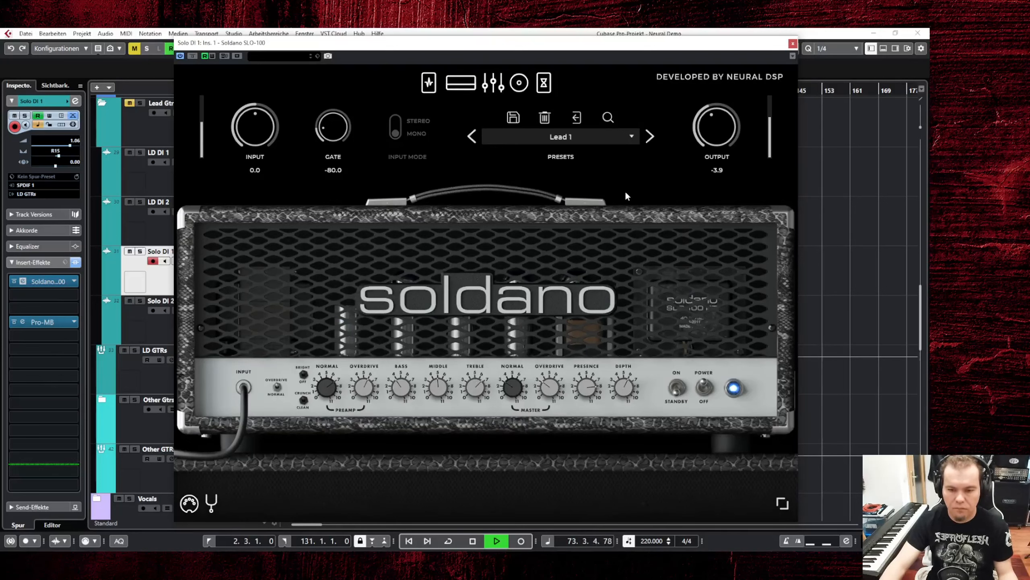
left_click(429, 82)
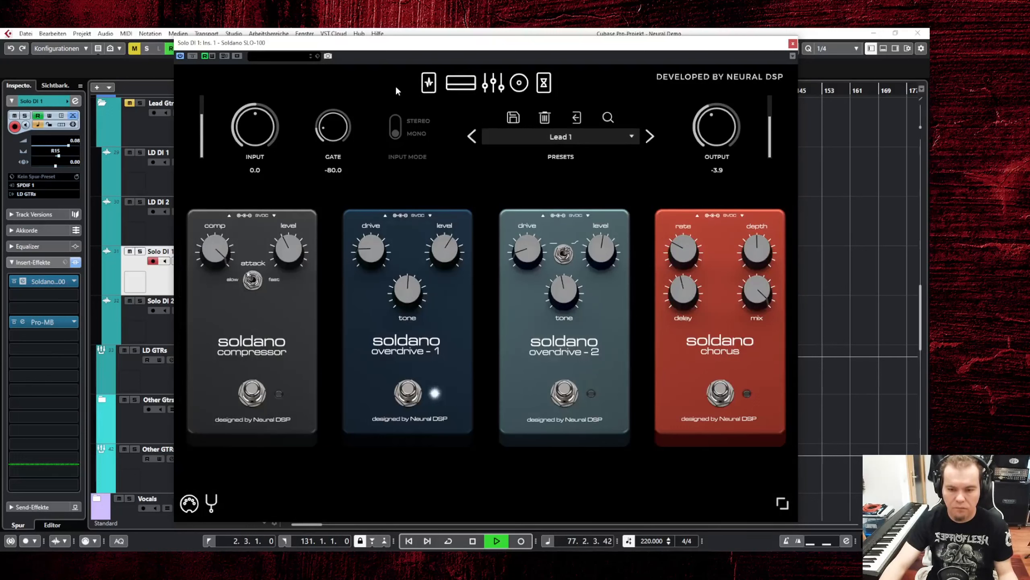
left_click(544, 83)
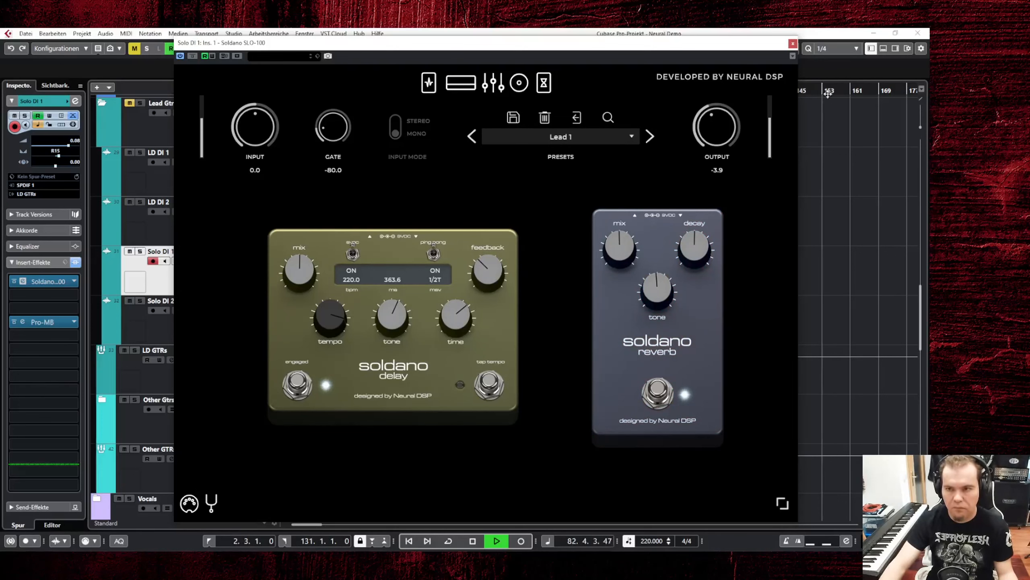
left_click(794, 45)
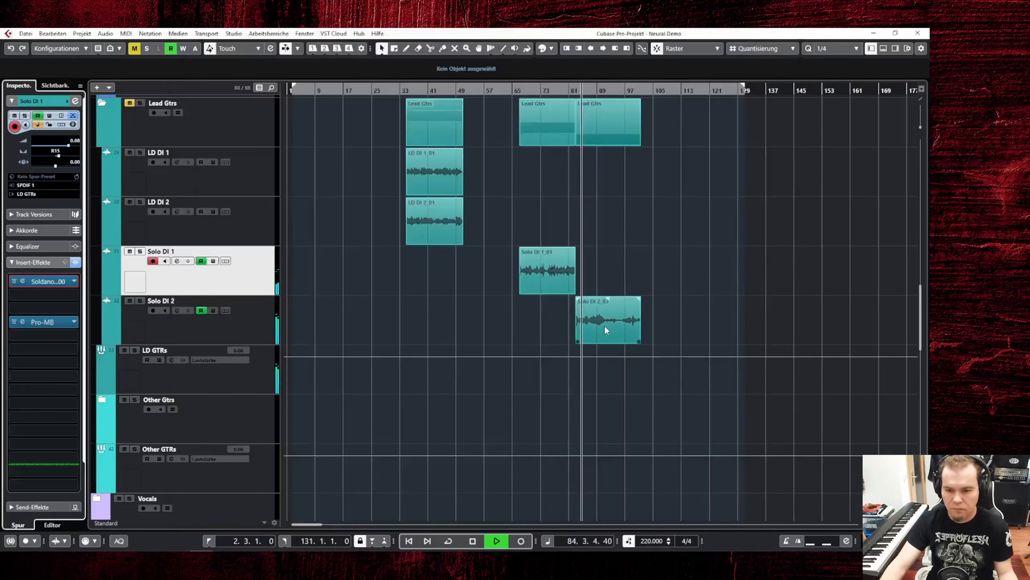
Inspect the Soldano SLO-100 on the Solo DI 2 track, covering its equalizer, amp head, and delay and reverb
left_click(263, 326)
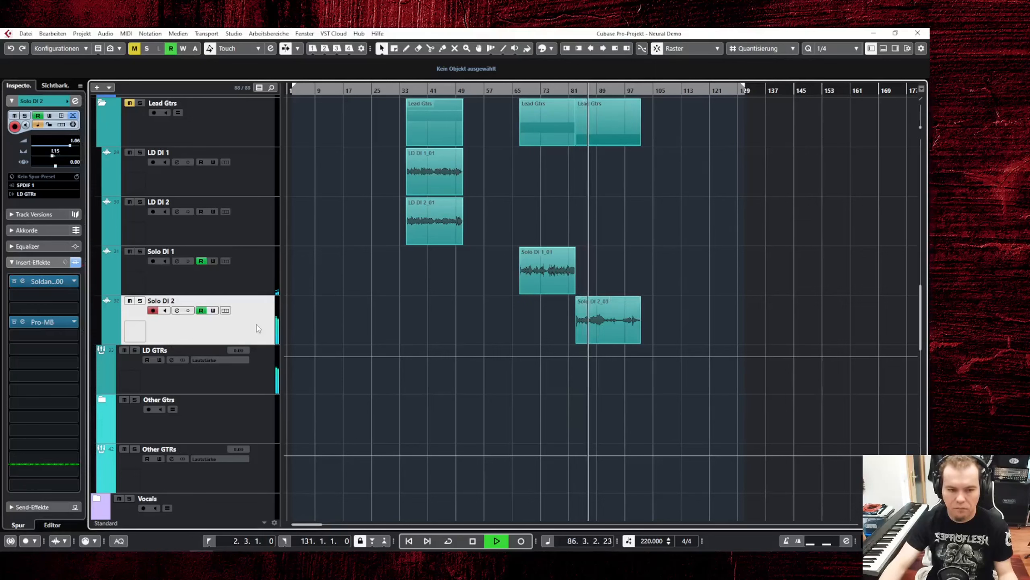
left_click(28, 286)
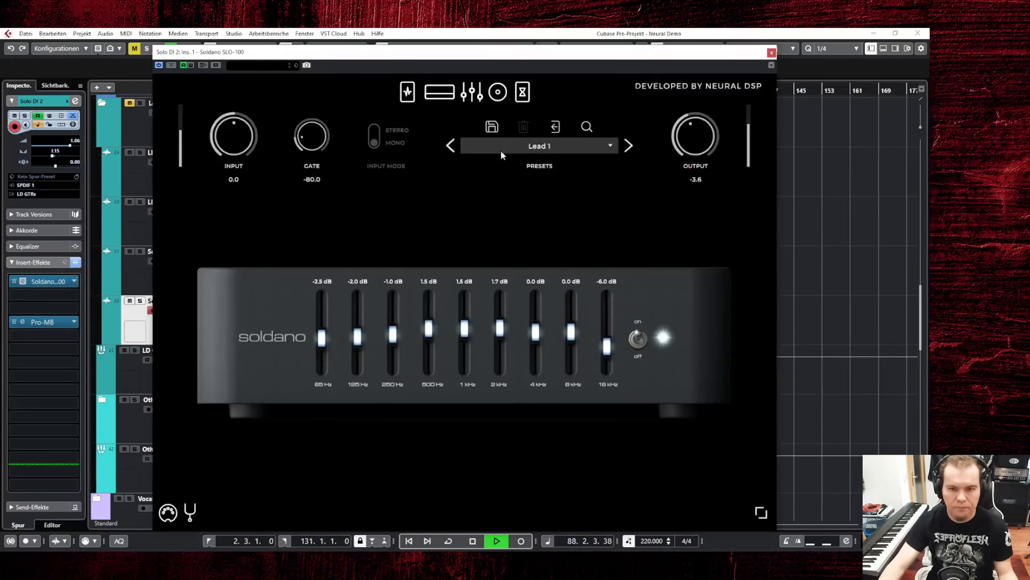
left_click(444, 95)
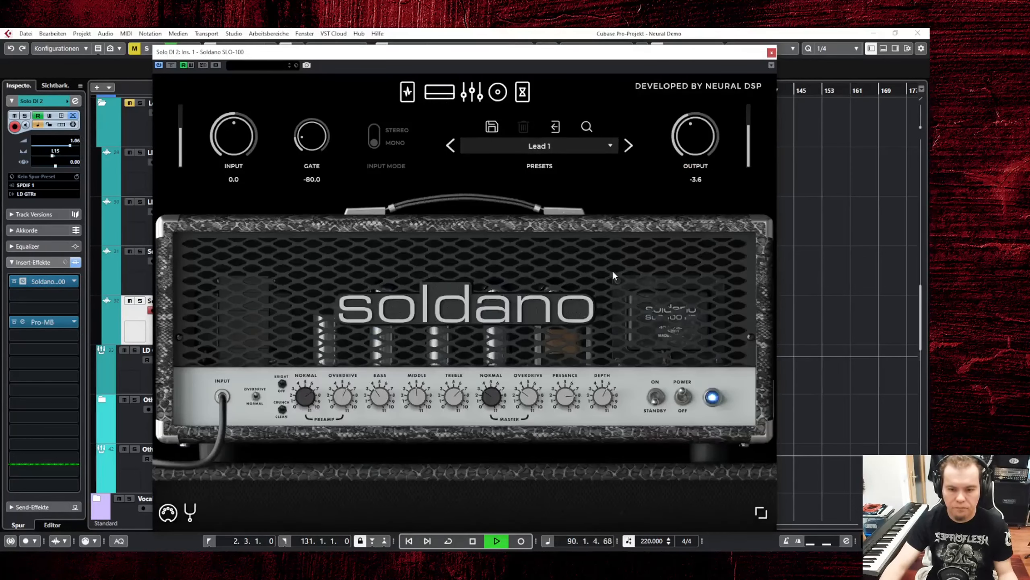
left_click(522, 92)
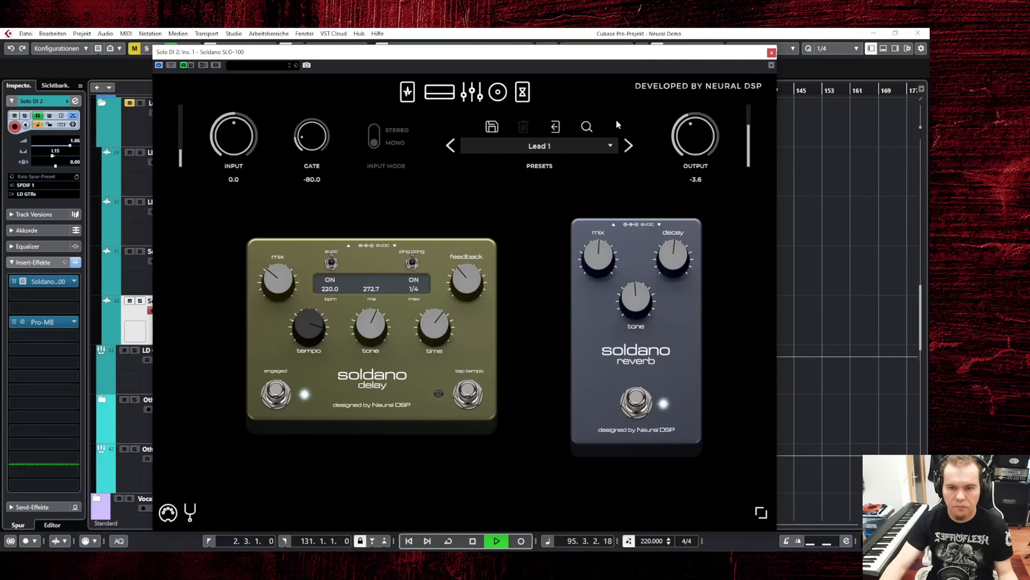
left_click(498, 92)
left_click(439, 92)
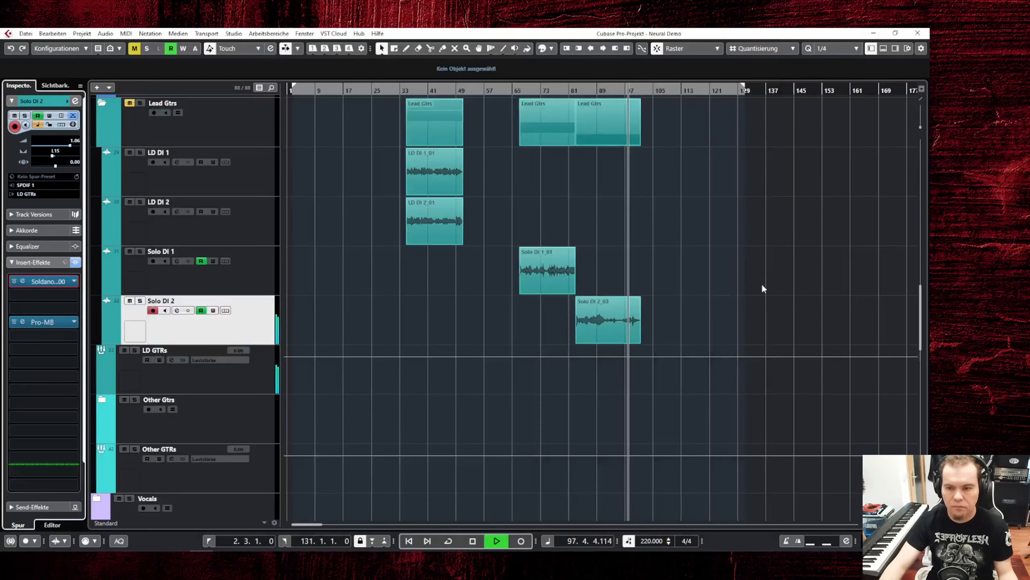
left_click(771, 52)
Examine the Krimh Drums kit and mixer in Kontakt, plus the drum channels' inserts and sends in the MixConsole
scroll(730, 305, "up", 10)
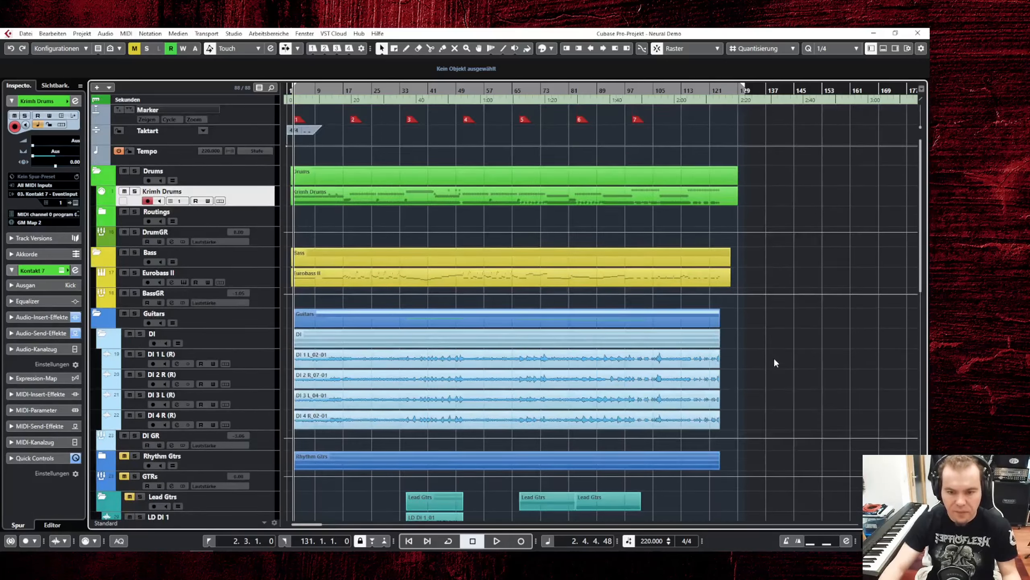
scroll(774, 360, "down", 2)
scroll(774, 359, "up", 2)
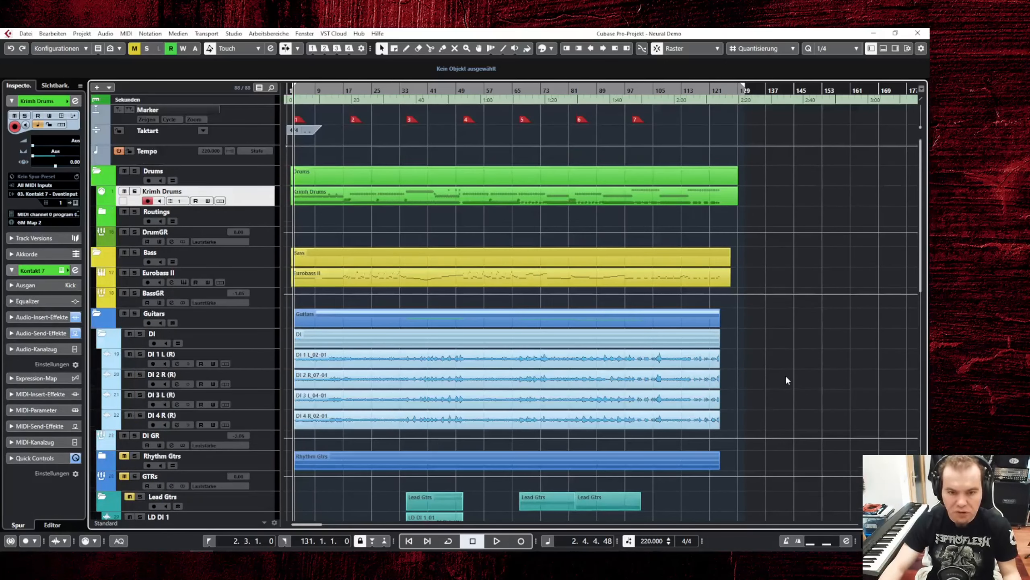
double_click(257, 191)
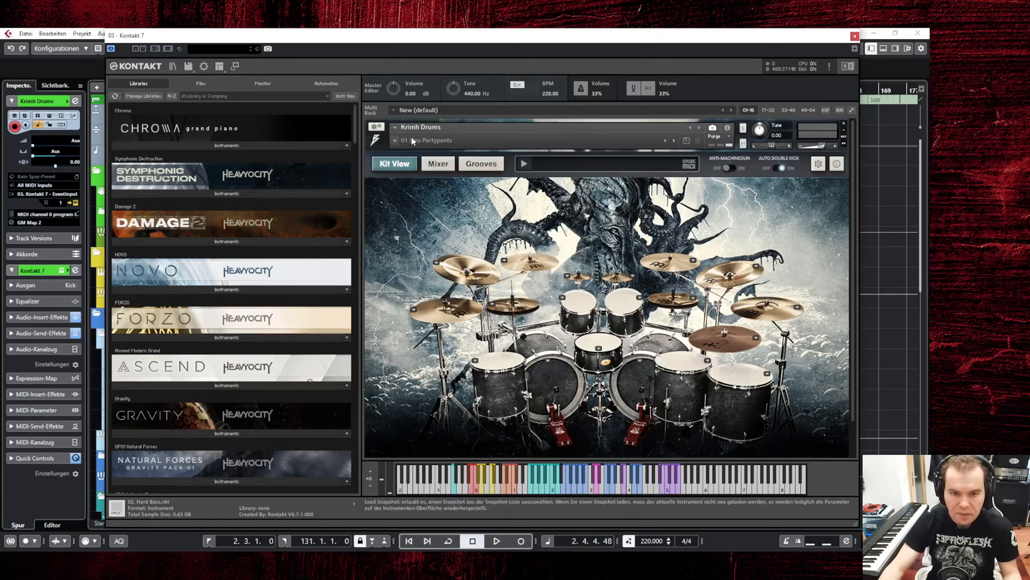
left_click(440, 166)
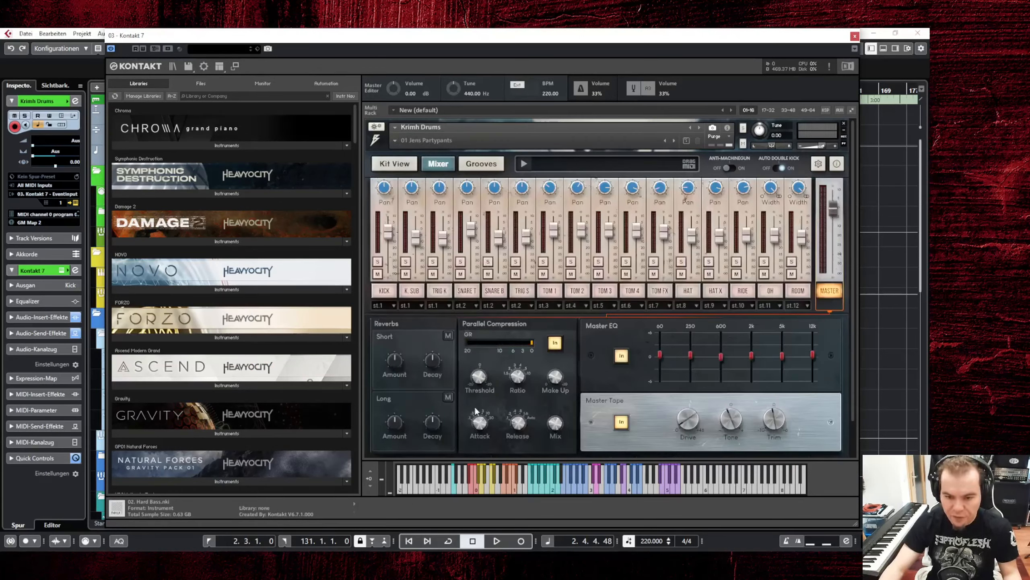
left_click(395, 164)
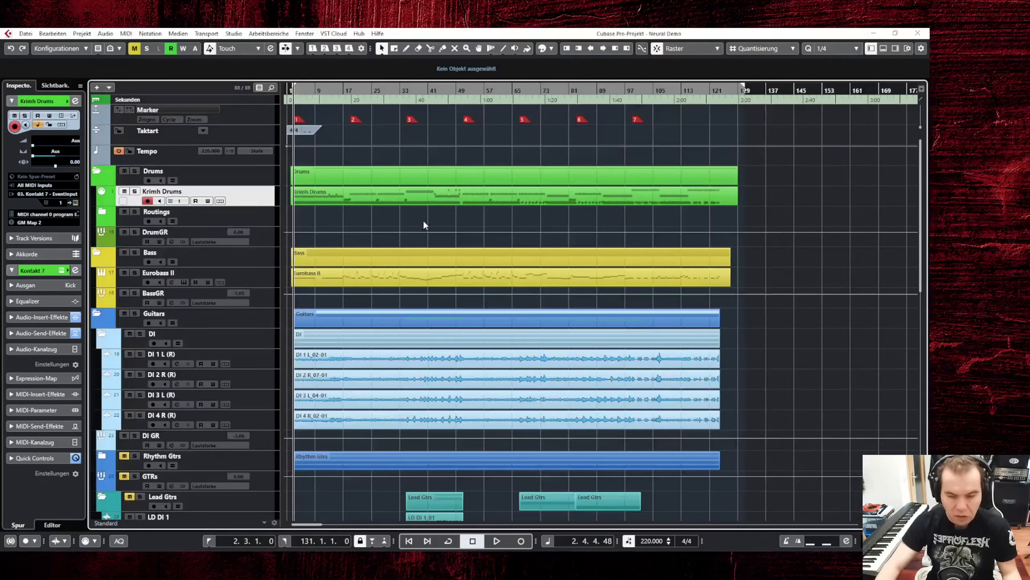
key("F3")
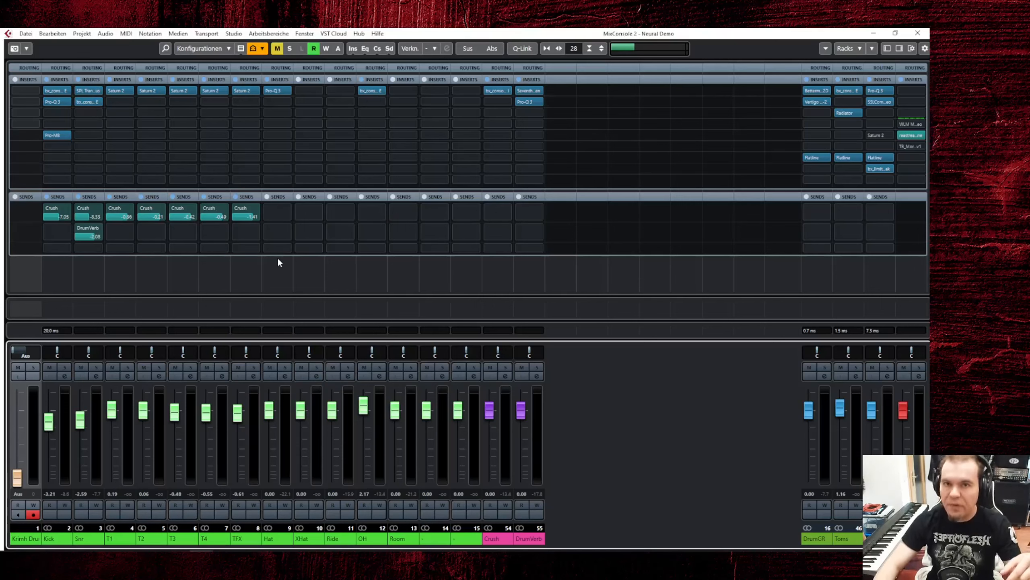
key("F3")
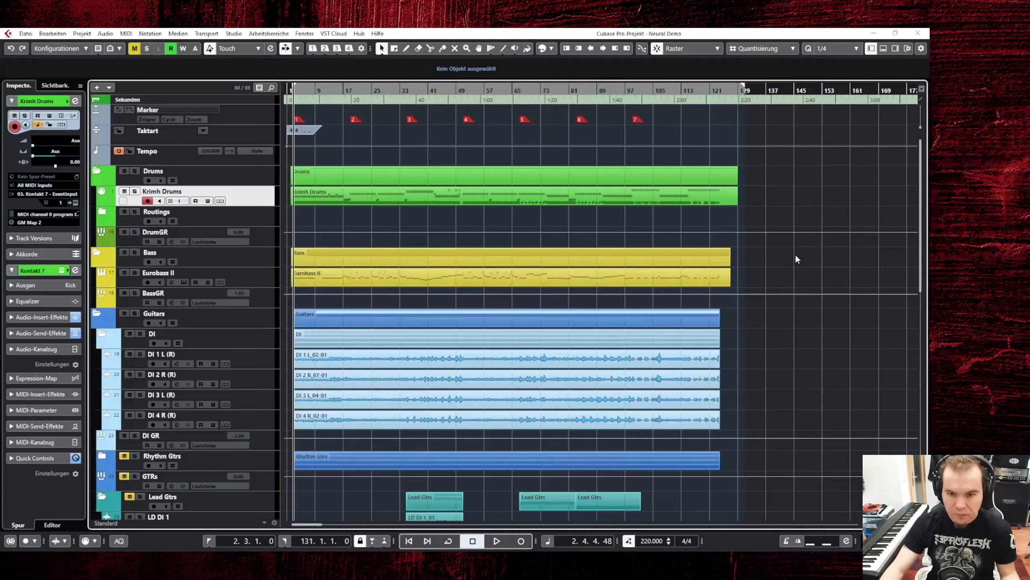
Select the Eurobass II track and enlarge the height of all tracks by three zoom steps
scroll(775, 248, "down", 3)
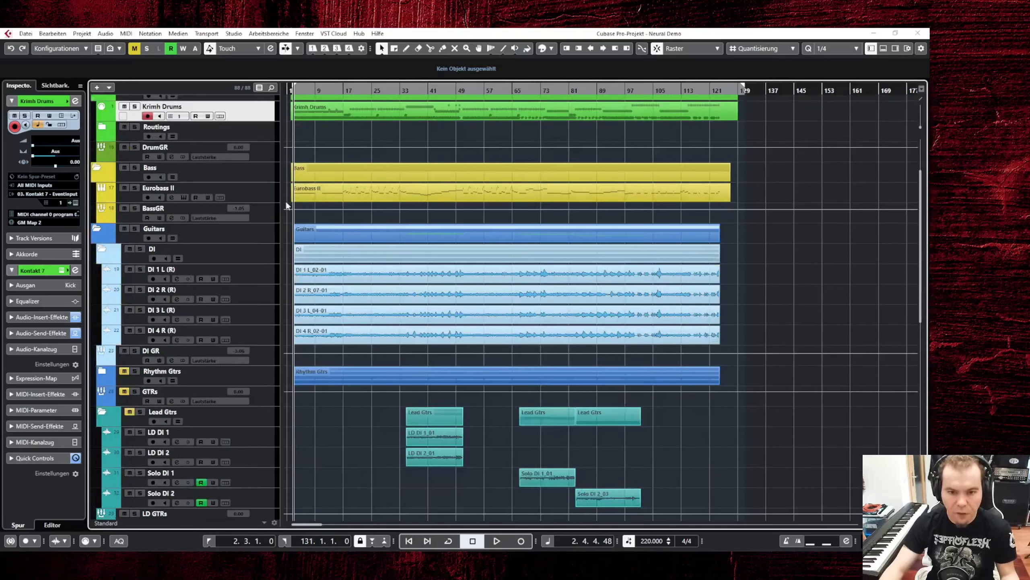
left_click(262, 193)
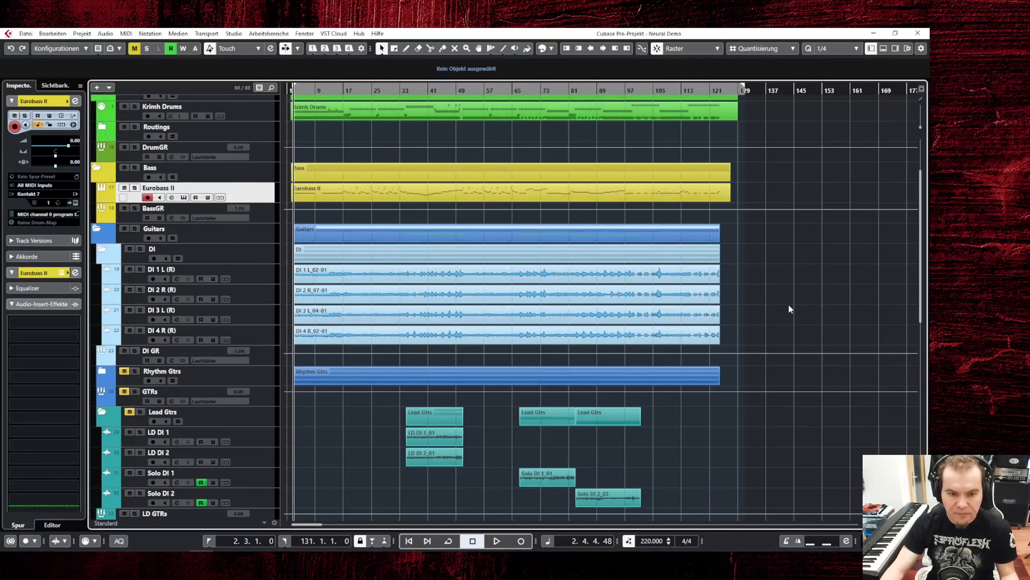
key("shift+h")
key("shift+h")
key("shift+h")
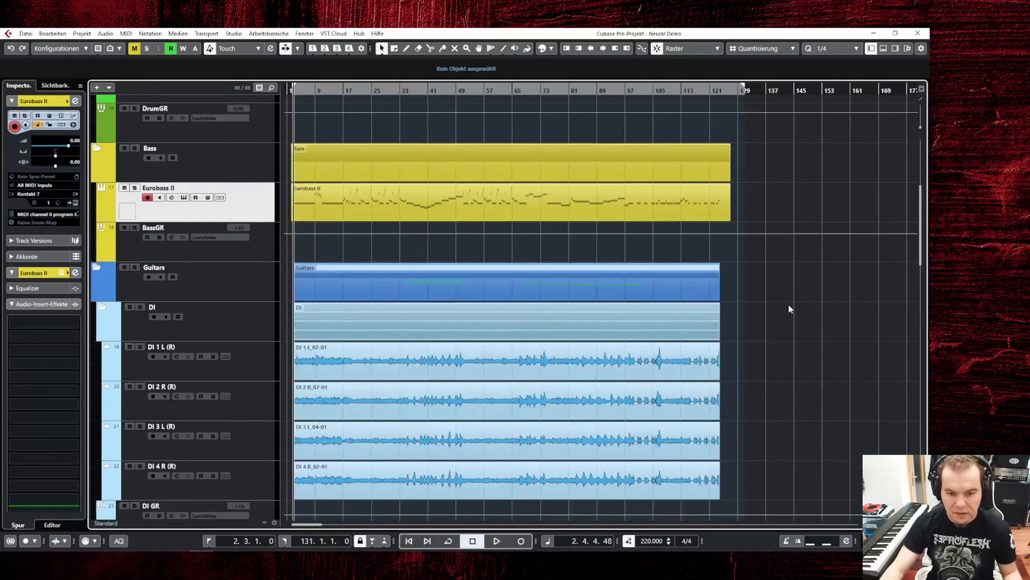
Go through the rhythm guitar DI tracks one by one, starting from DI 1 L, to view their inserts
scroll(787, 309, "down", 5)
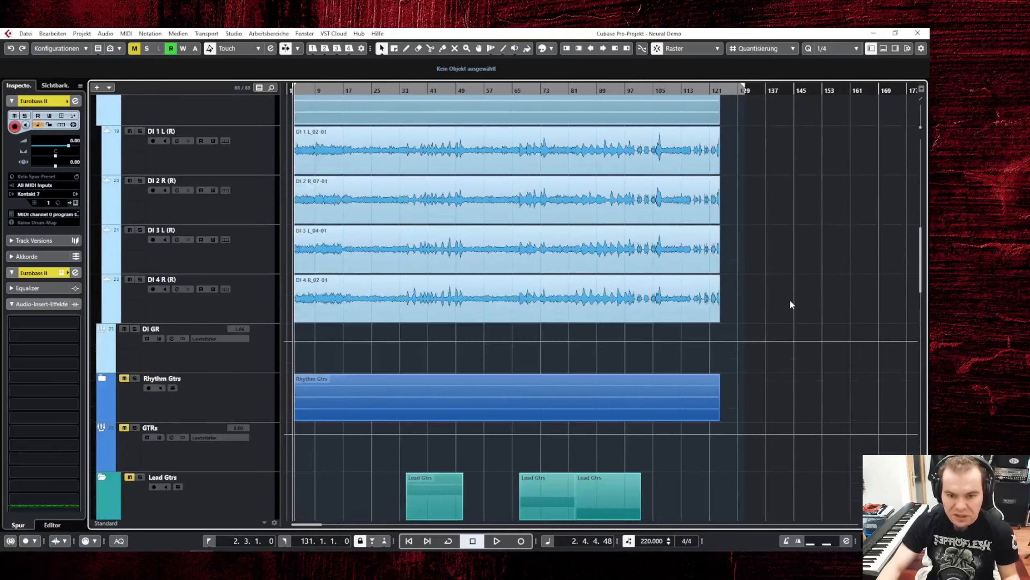
scroll(789, 299, "up", 2)
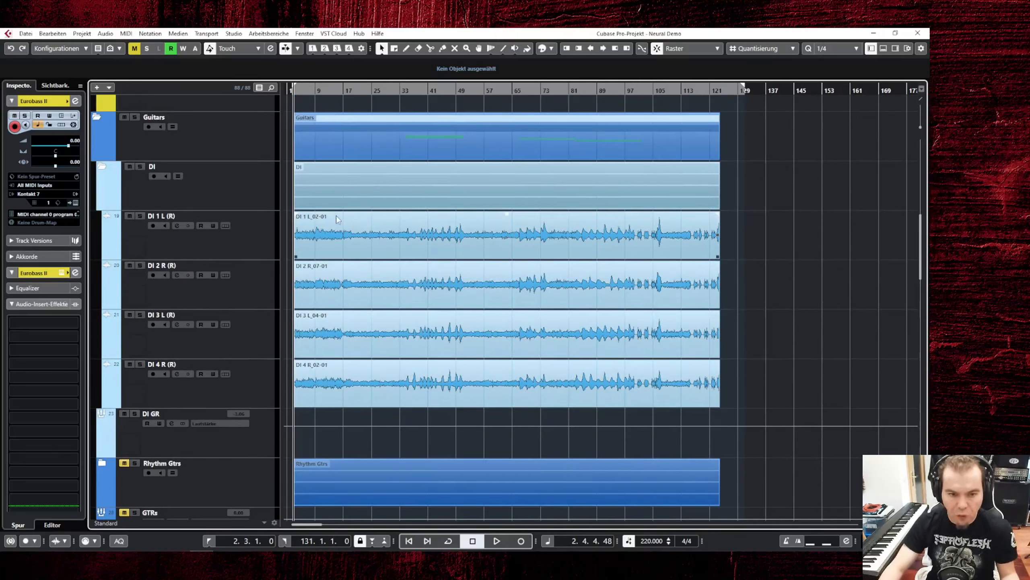
left_click(262, 245)
key("Down")
key("Down")
key("Down")
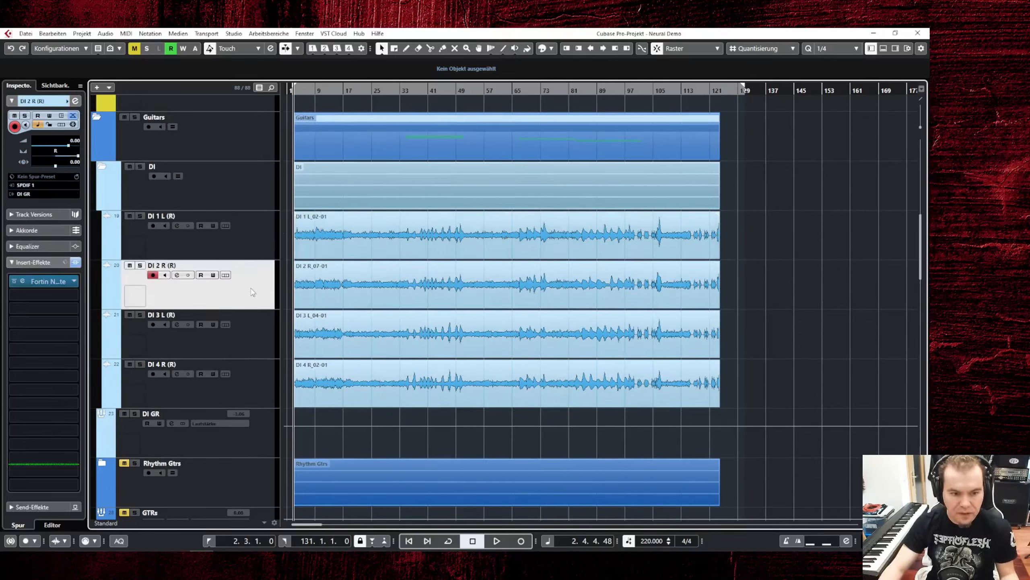
Inspect the Fortin Nameless Suite amp head on the DI 1 L track
left_click(254, 242)
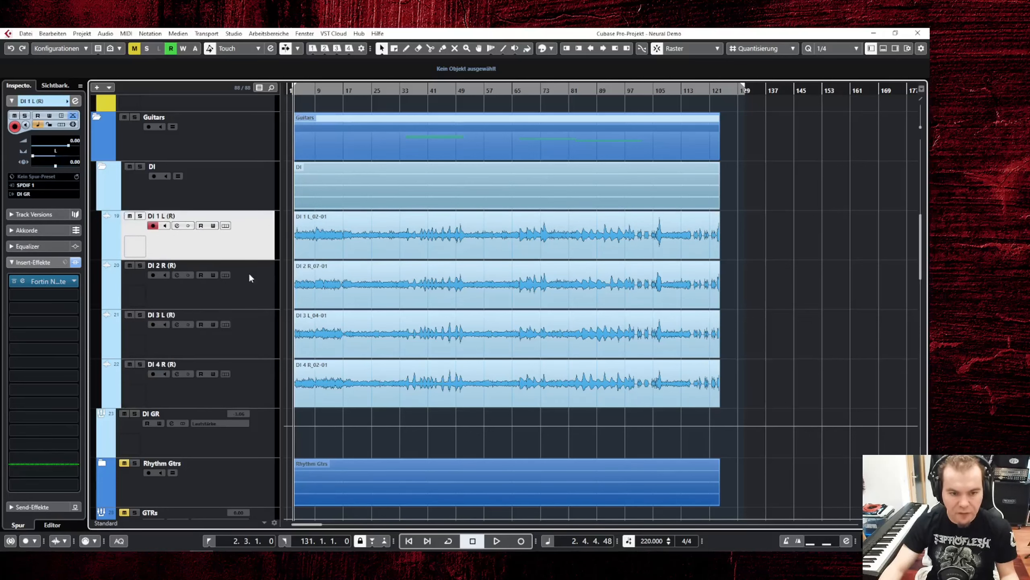
left_click(29, 282)
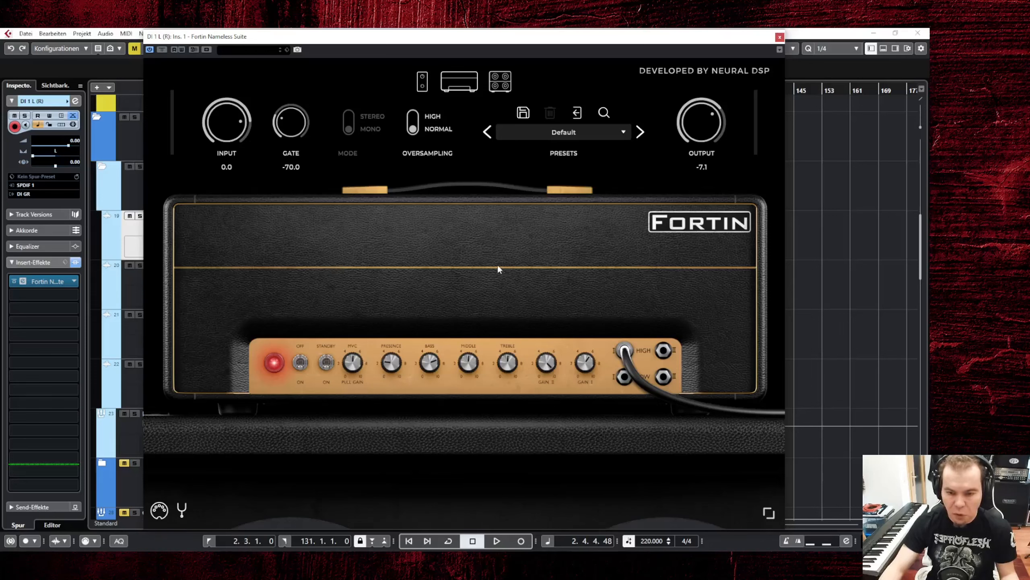
left_click(802, 311)
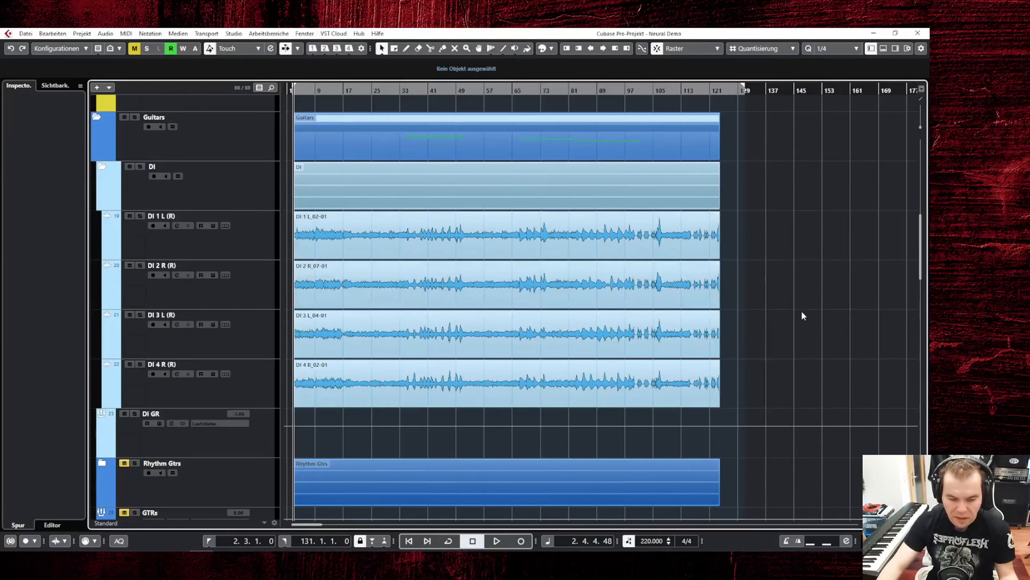
Inspect the bx_console SSL 4000 E and Pro-MB inserts on the DI GR group track
left_click(261, 450)
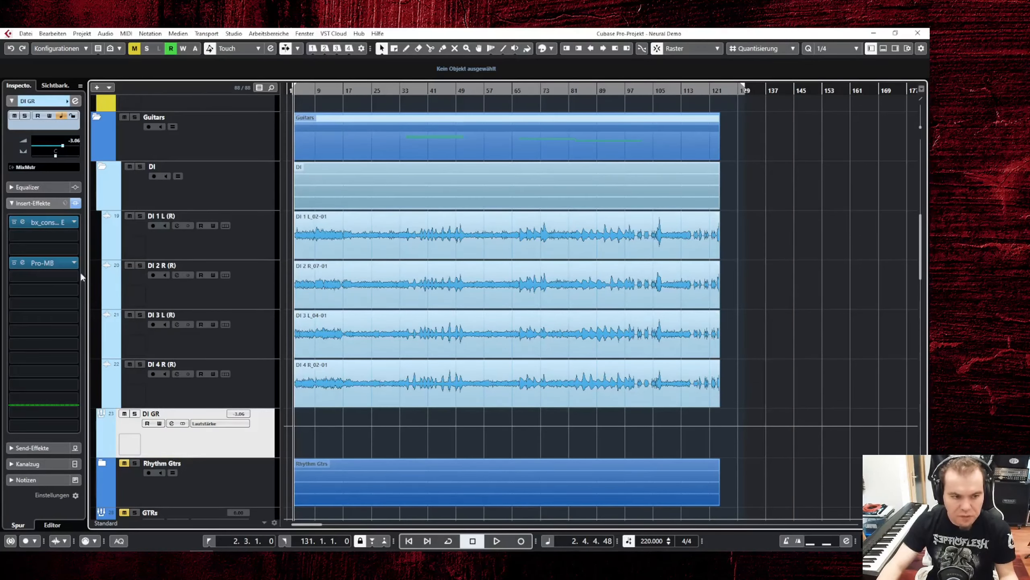
left_click(28, 223)
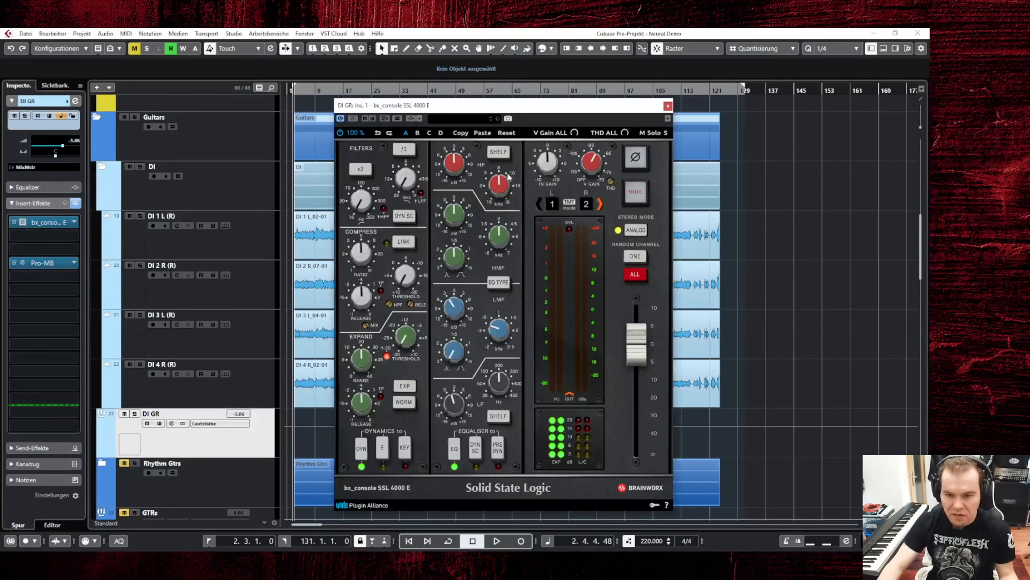
left_click(668, 106)
left_click(43, 262)
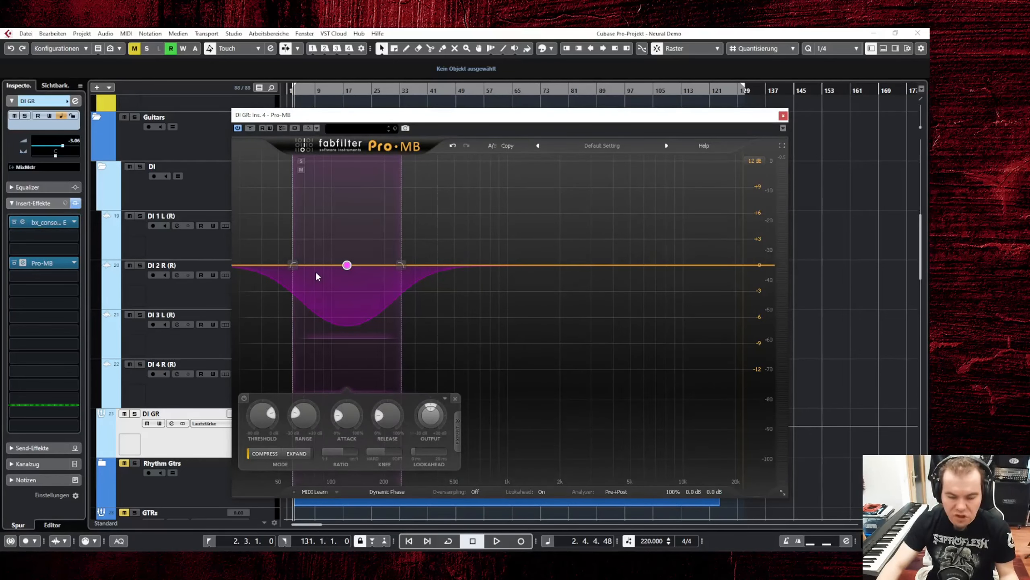
left_click(783, 115)
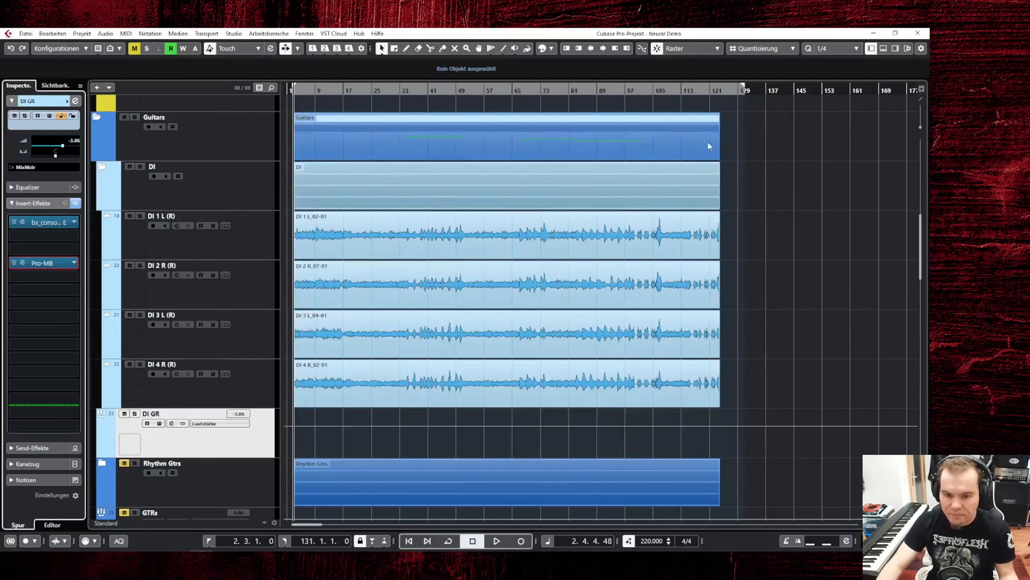
Examine the Pro-Q 3 low and high cuts and the SSLComp Stereo settings on the MixMstr group
scroll(760, 328, "down", 15)
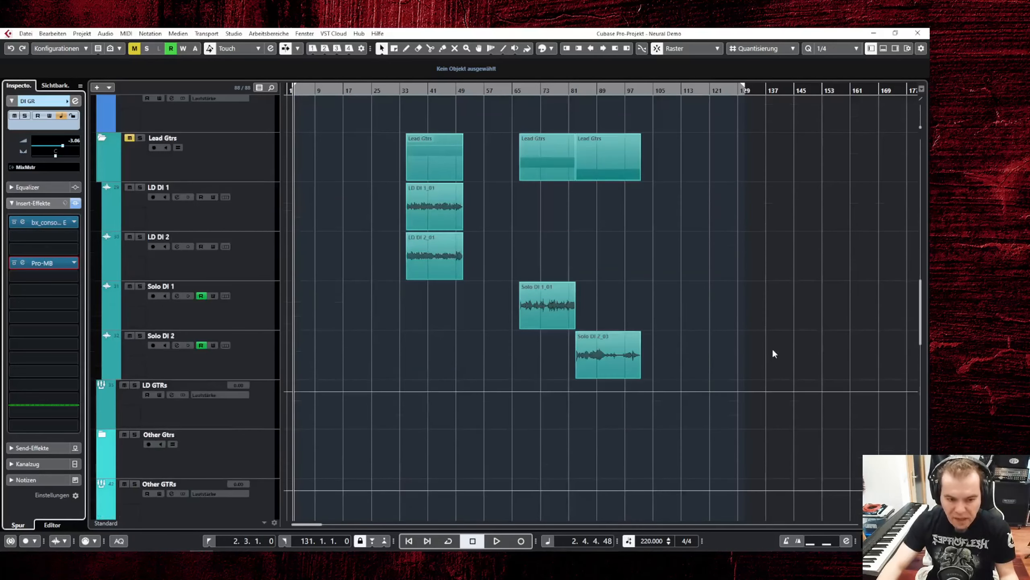
scroll(773, 352, "down", 10)
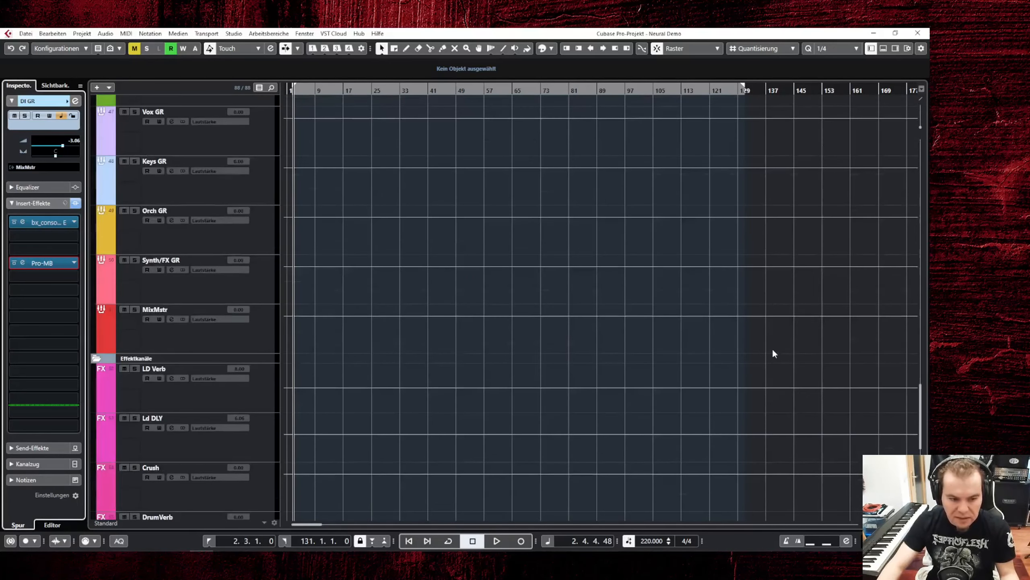
left_click(381, 329)
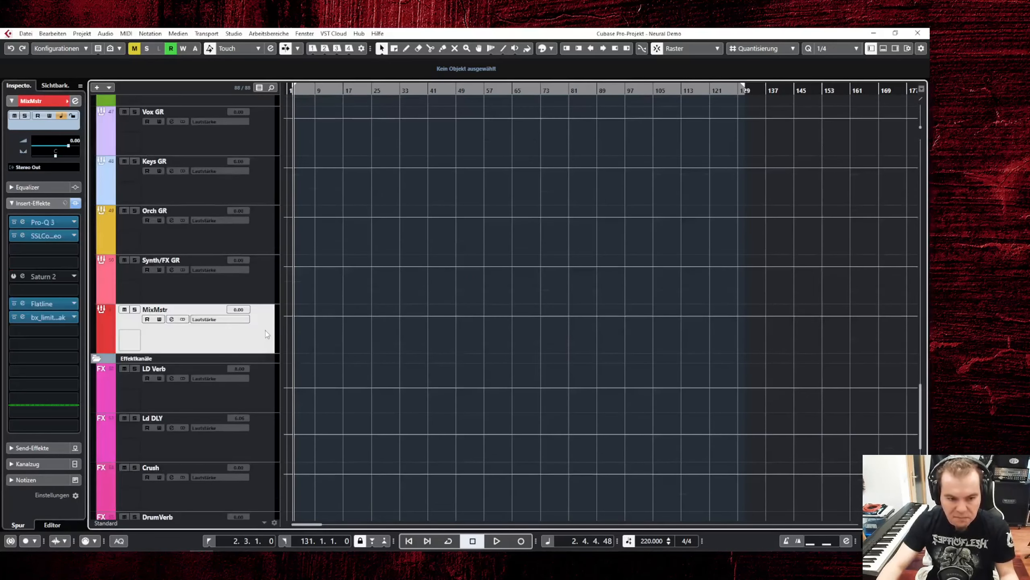
left_click(23, 222)
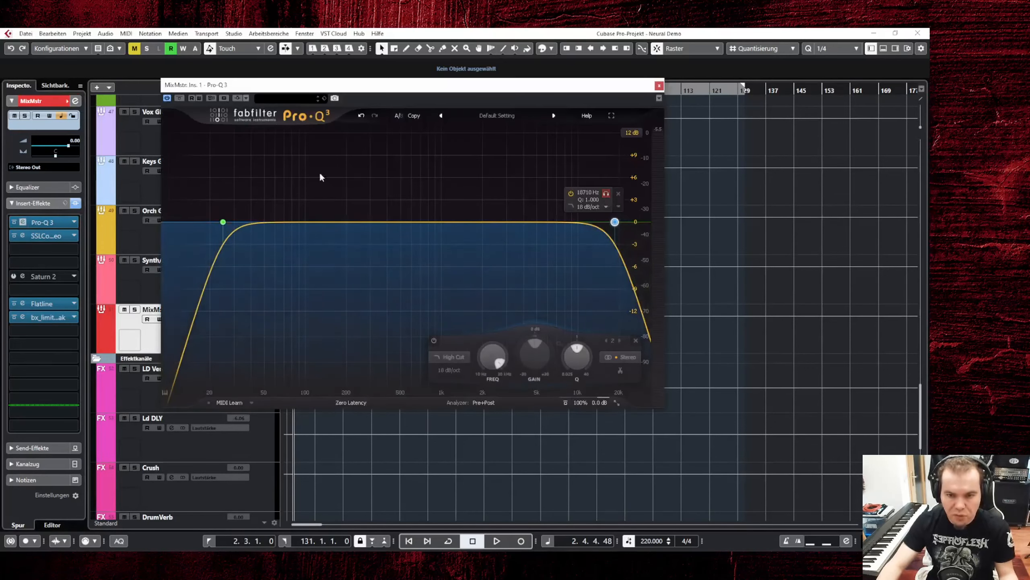
mouse_move(211, 223)
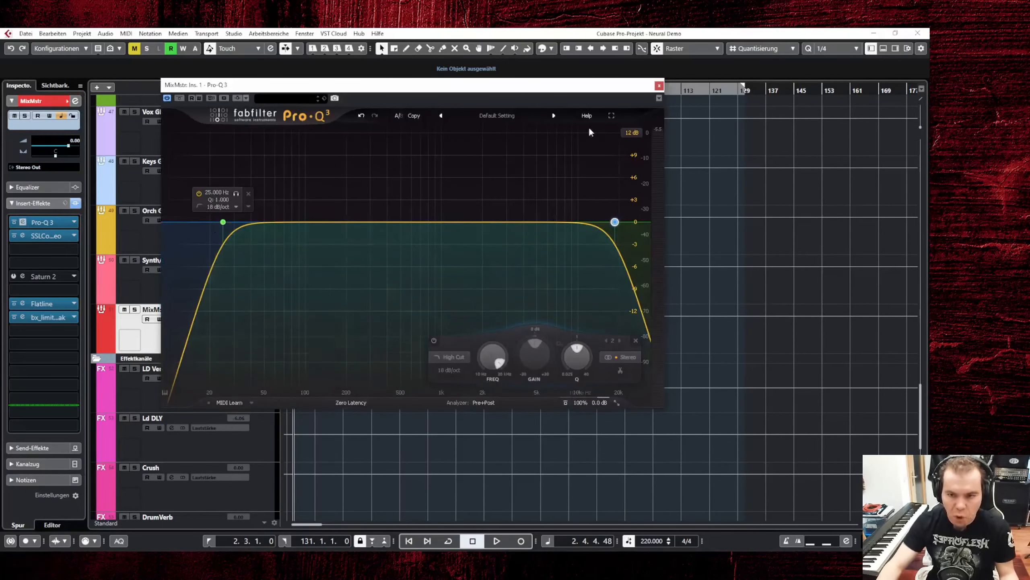
left_click(659, 85)
left_click(19, 236)
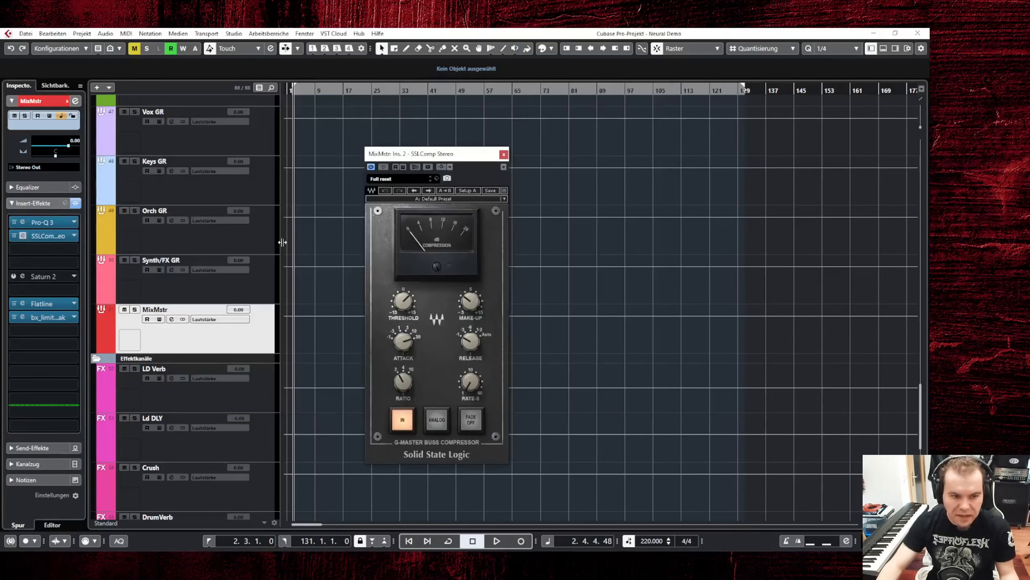
left_click(504, 154)
Inspect the Flatline and bx_limiter True Peak inserts on the MixMstr group
left_click(22, 303)
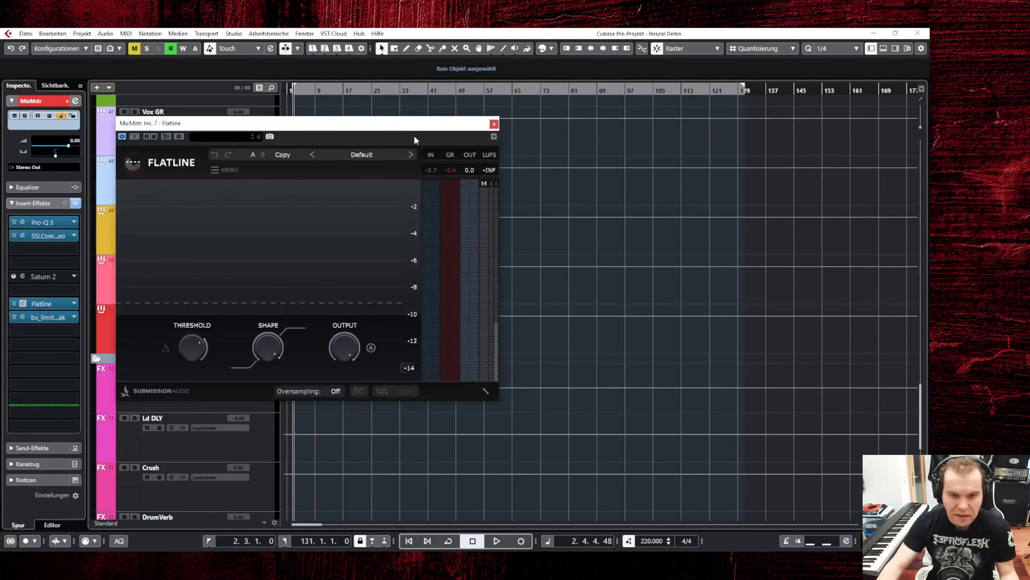
left_click(494, 124)
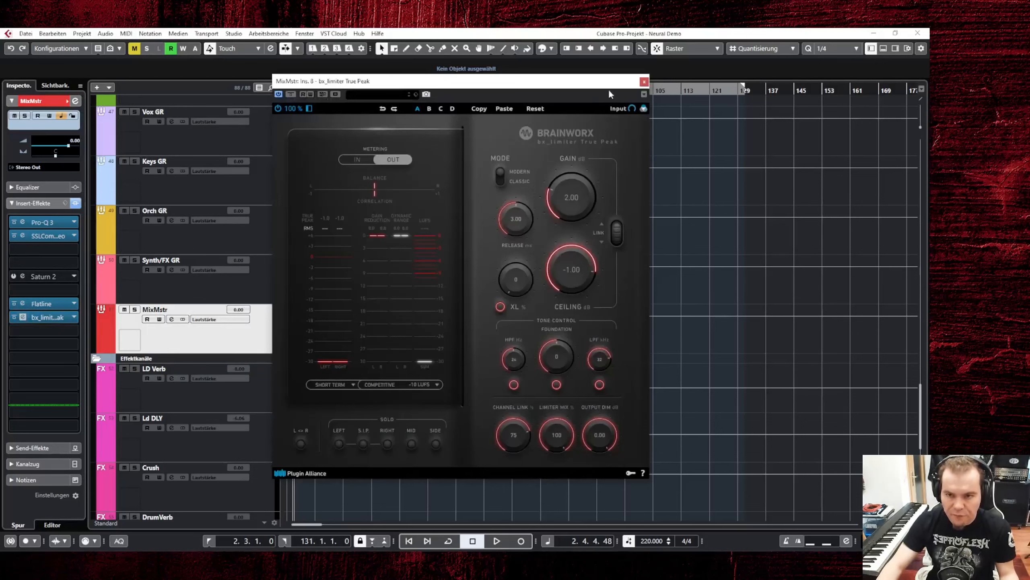
left_click(644, 82)
Inspect the reastream-standalone insert on the Stereo Out channel
scroll(264, 427, "down", 3)
left_click(252, 480)
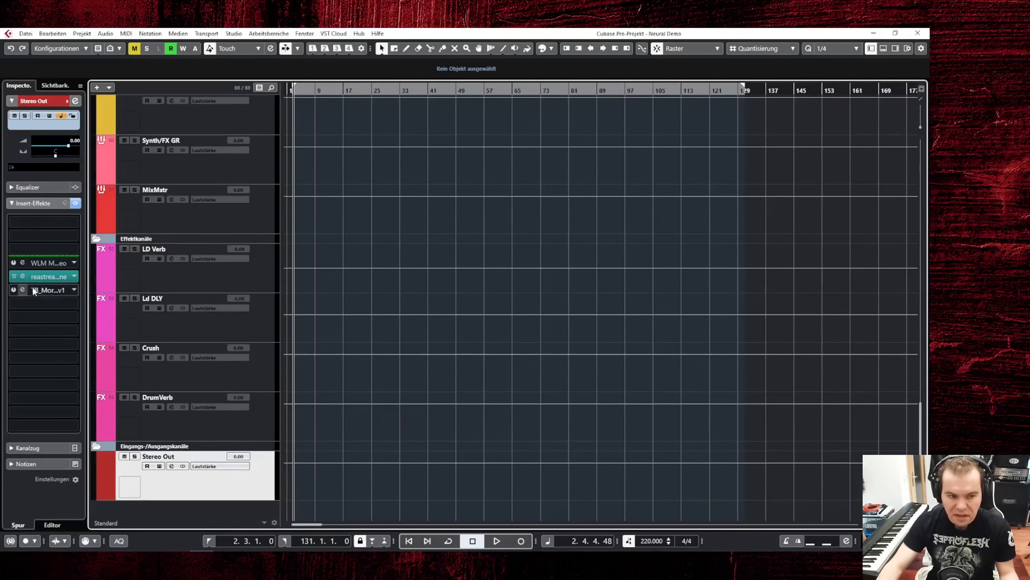
left_click(45, 277)
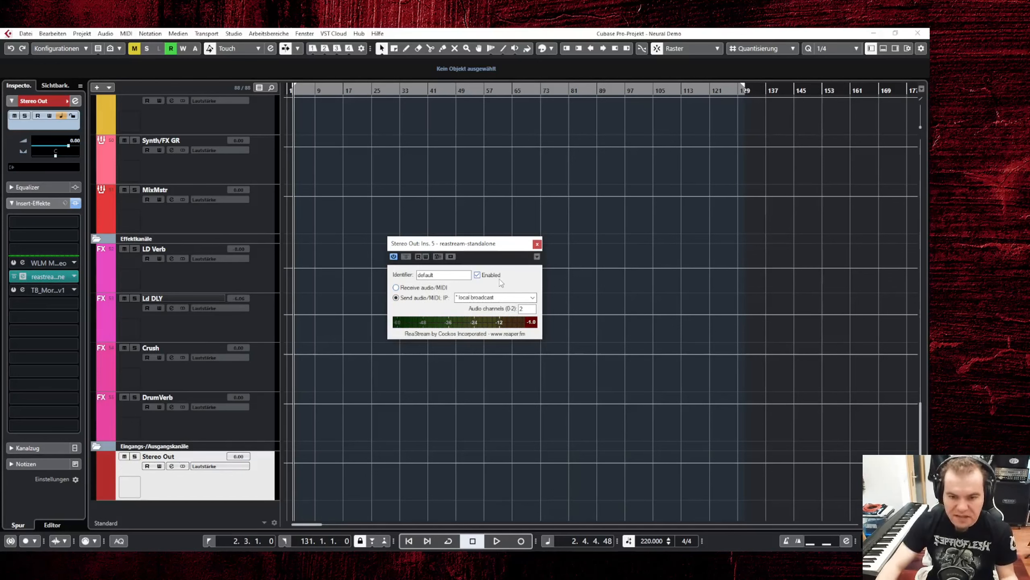
left_click(537, 243)
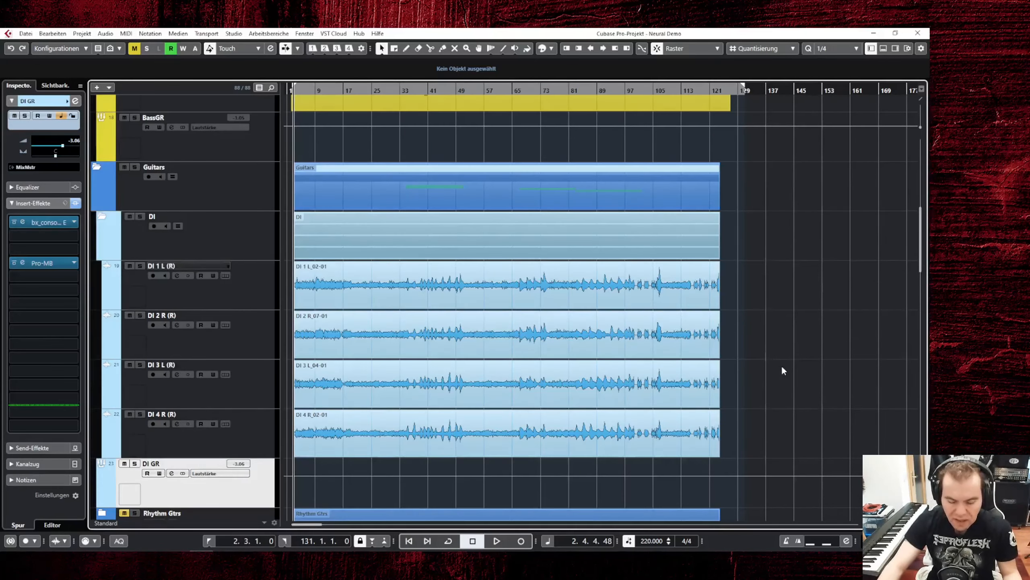
Inspect the Soldano SLO-100 delay and reverb on the LD DI 1 track
scroll(783, 364, "down", 8)
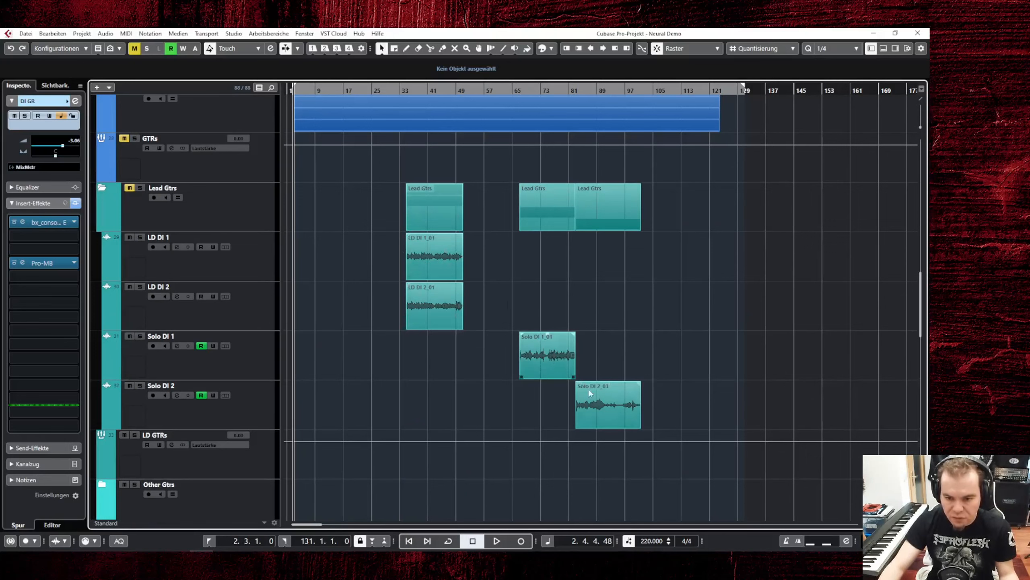
left_click(264, 262)
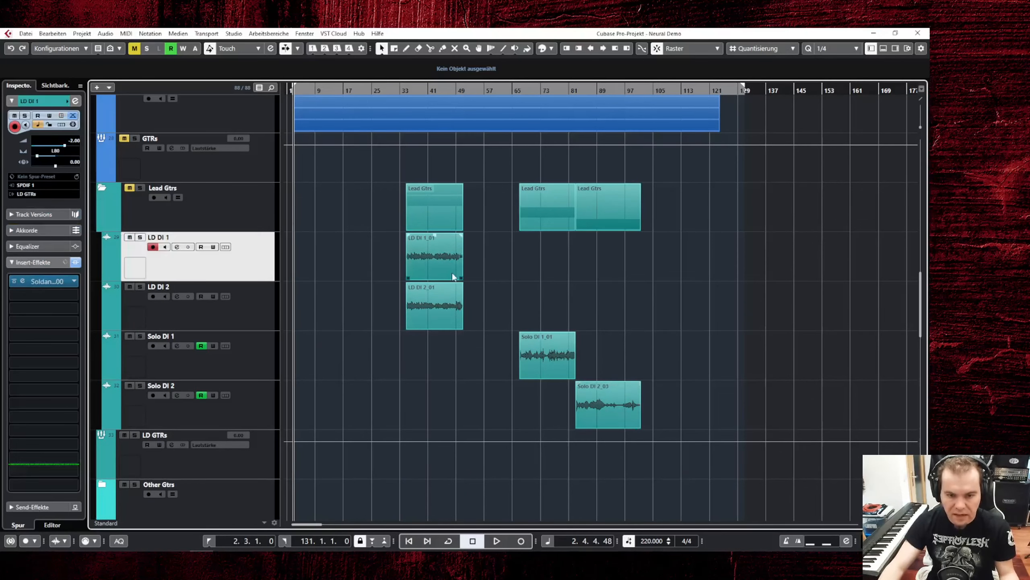
left_click(24, 281)
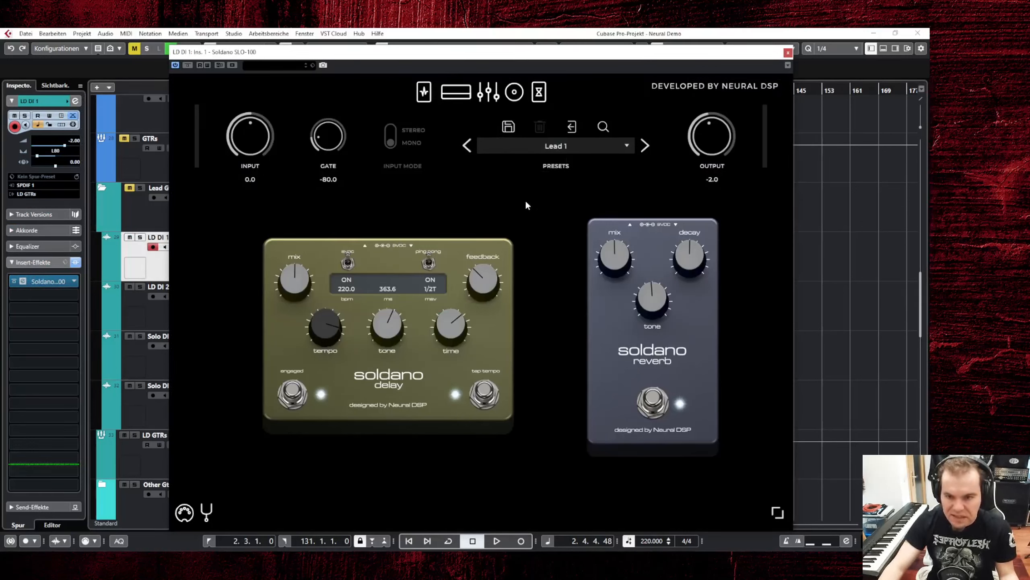
left_click(788, 52)
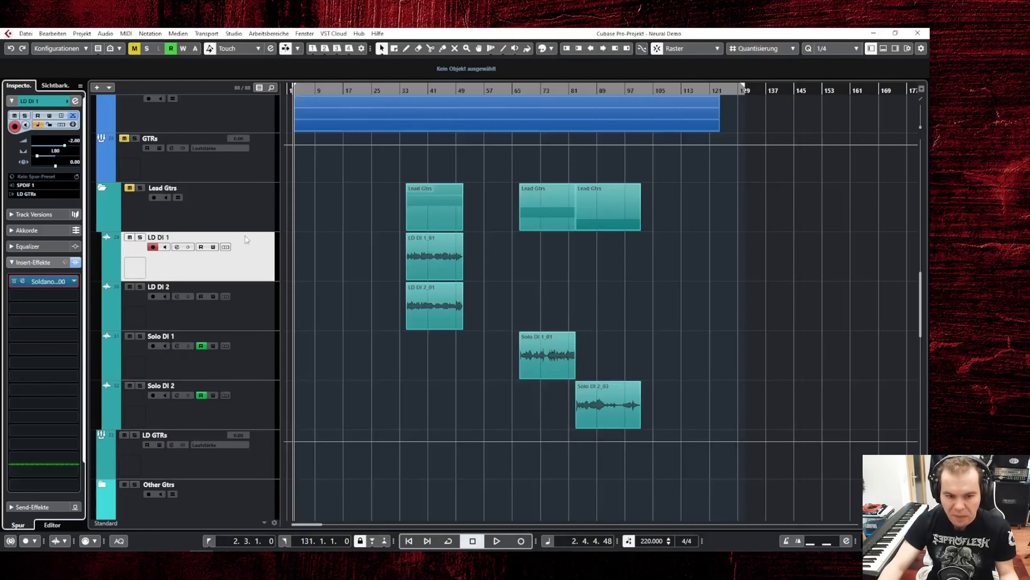
Load the Default preset in the Fortin Nameless Suite on the DI 1 L track
scroll(755, 395, "up", 10)
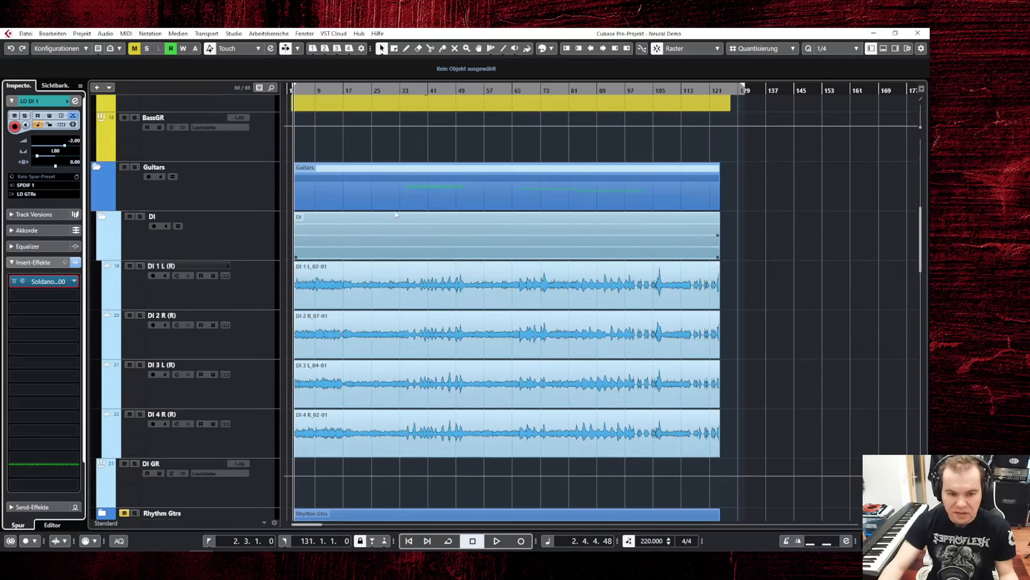
left_click(244, 287)
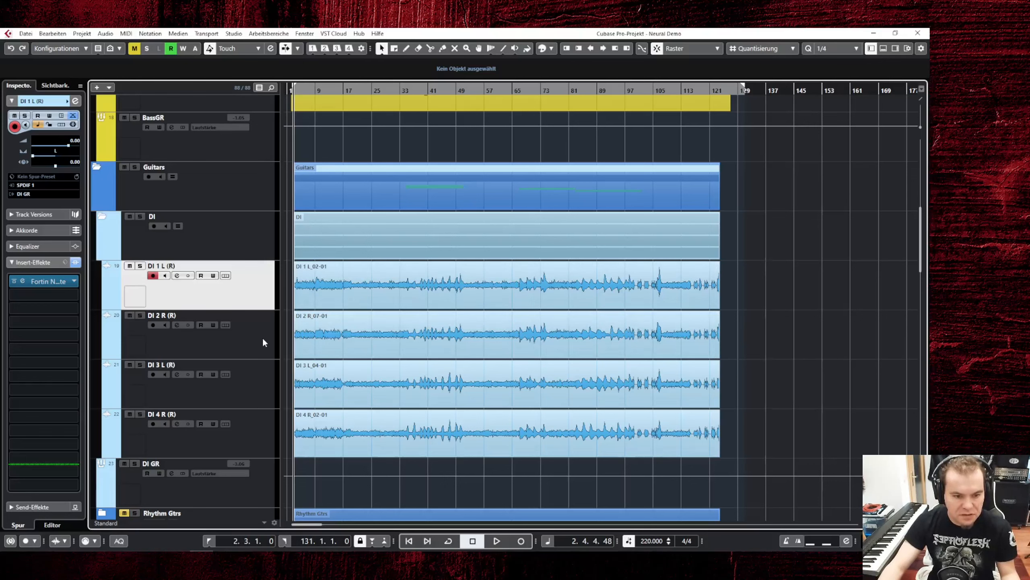
left_click(49, 281)
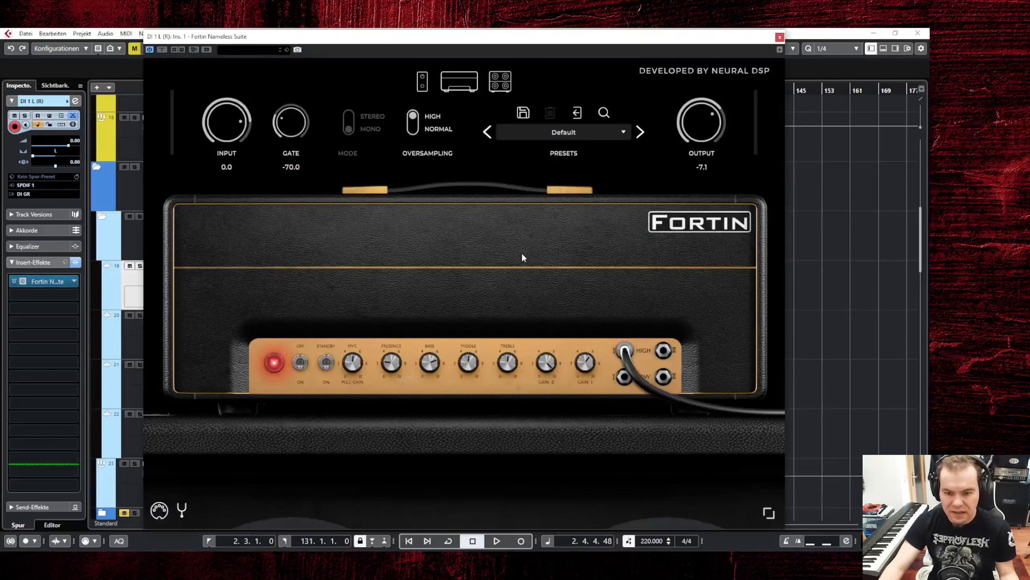
left_click(548, 132)
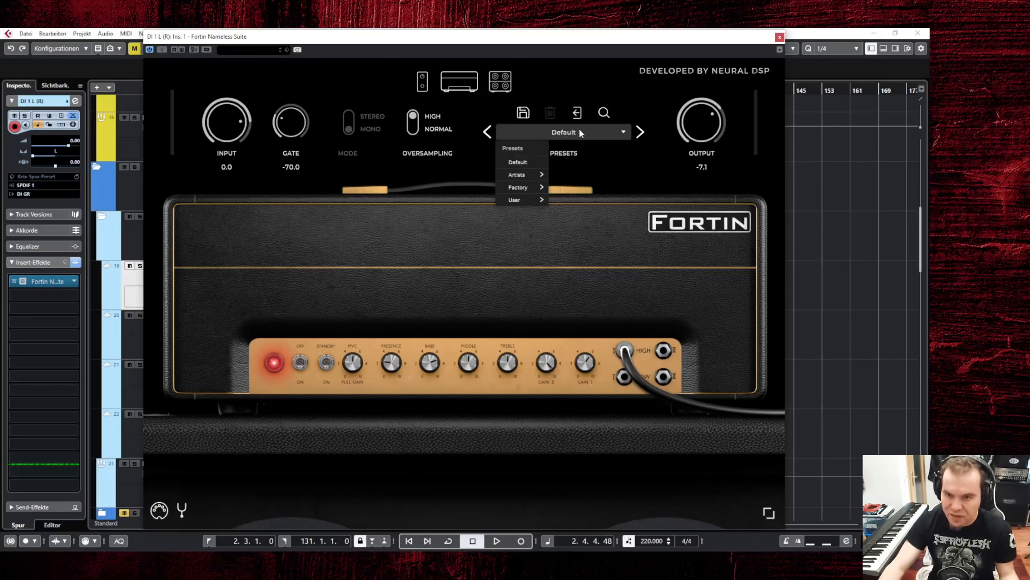
left_click(527, 161)
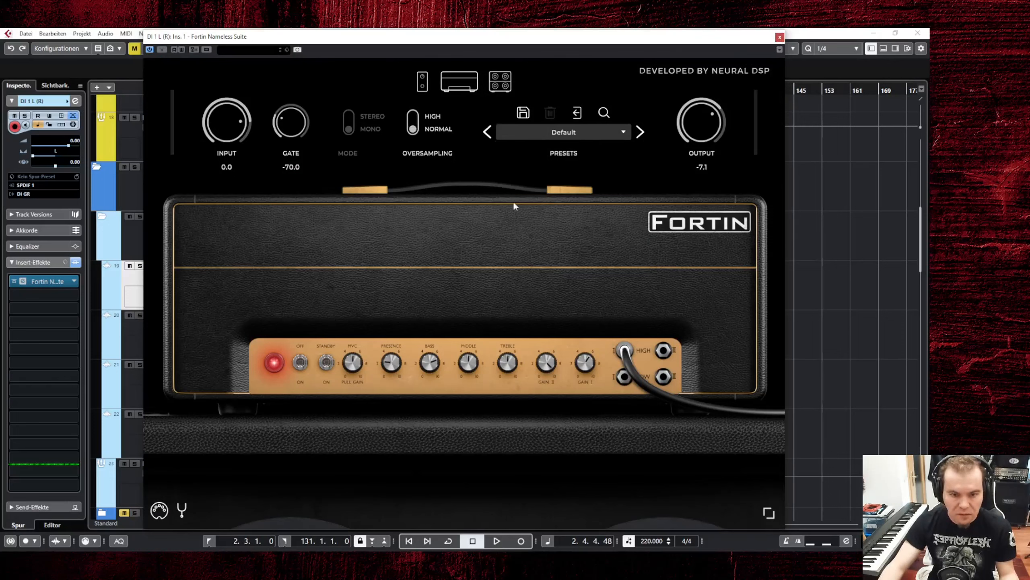
left_click(780, 37)
Load the Default preset in the Fortin Nameless Suite on the DI 2 R track
left_click(203, 334)
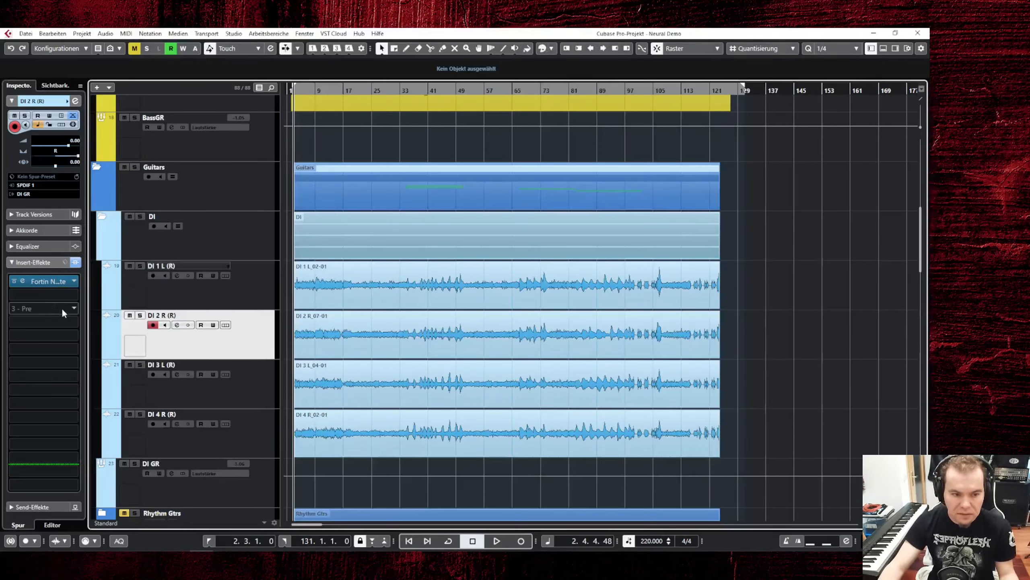
left_click(22, 281)
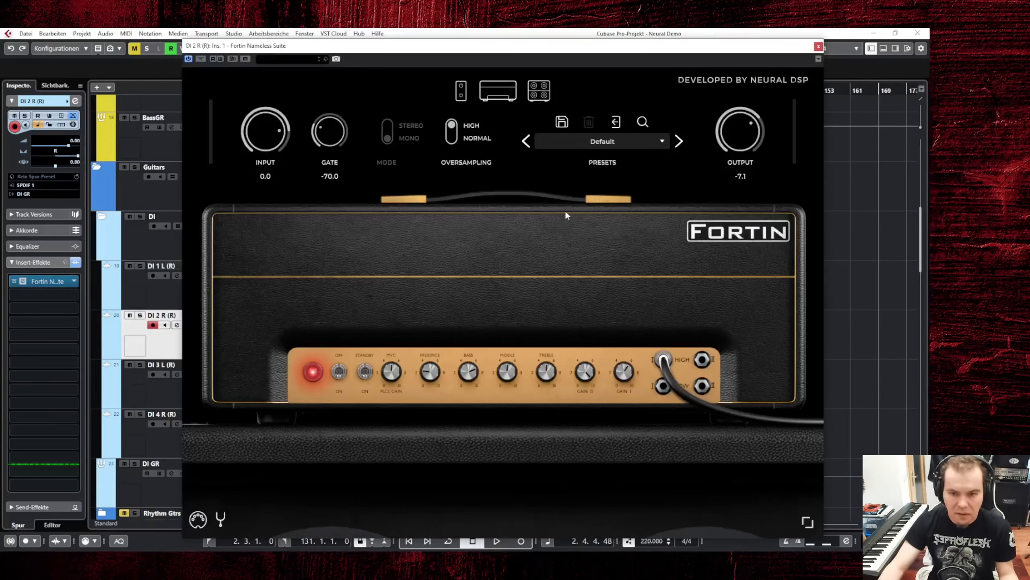
left_click(581, 142)
left_click(560, 170)
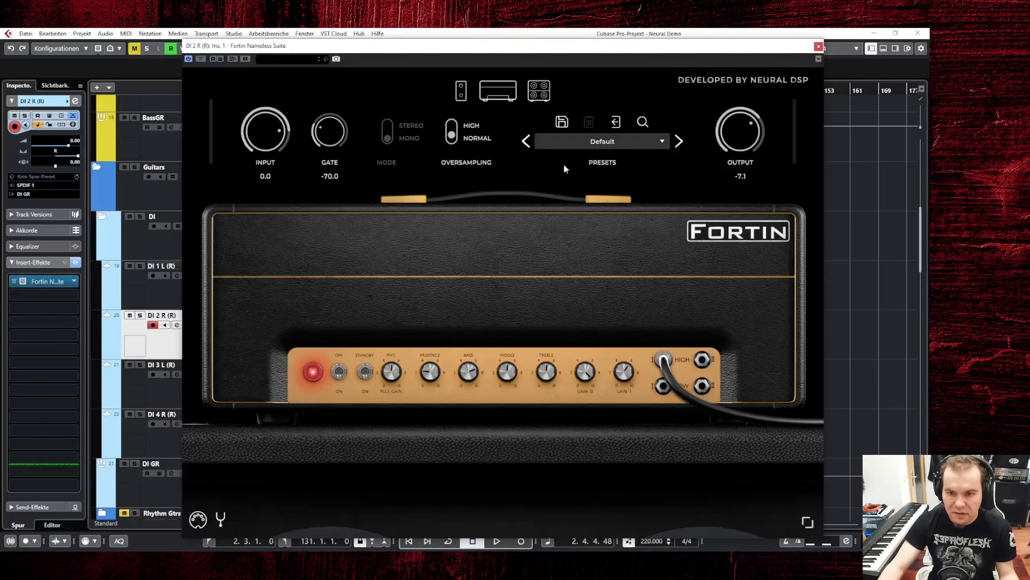
left_click(818, 46)
Examine the Fortin Nameless Suite on the DI 3 L track, including its cabinet section and loaded impulse response
left_click(250, 405)
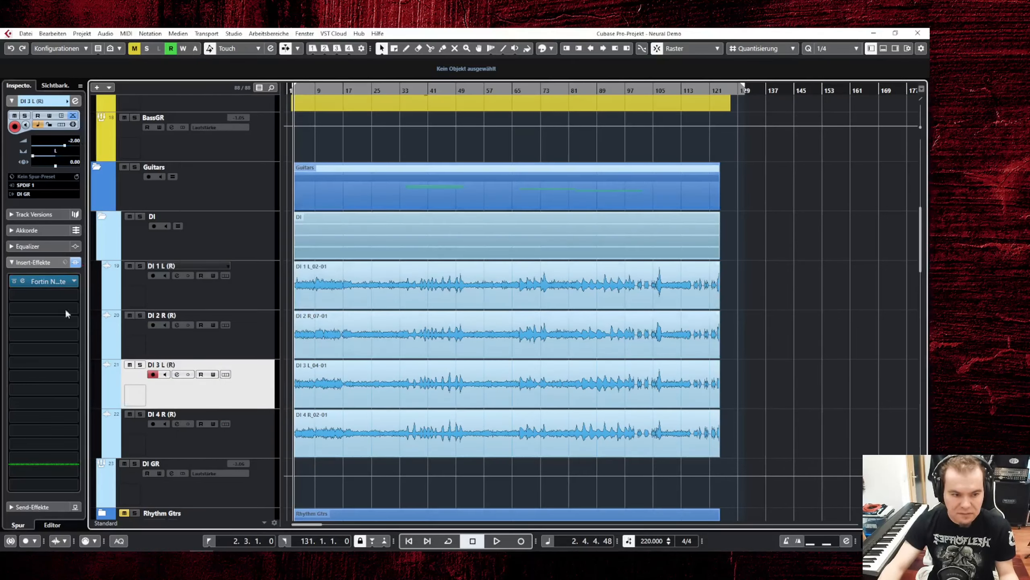
left_click(24, 282)
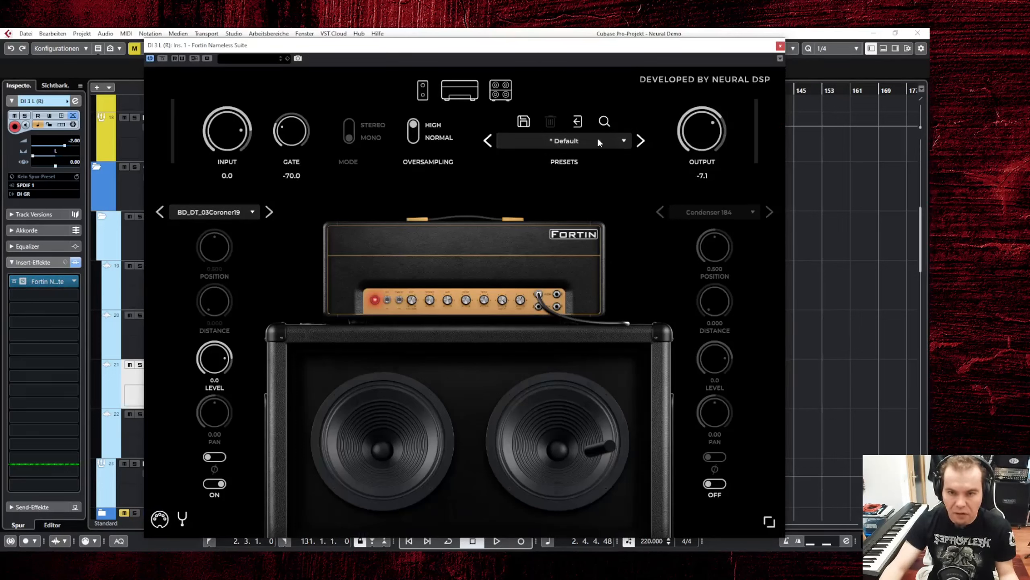
left_click(780, 46)
Review the filter section of the bx_console SSL 4000 E on the DI GR group track
scroll(467, 368, "down", 2)
left_click(197, 398)
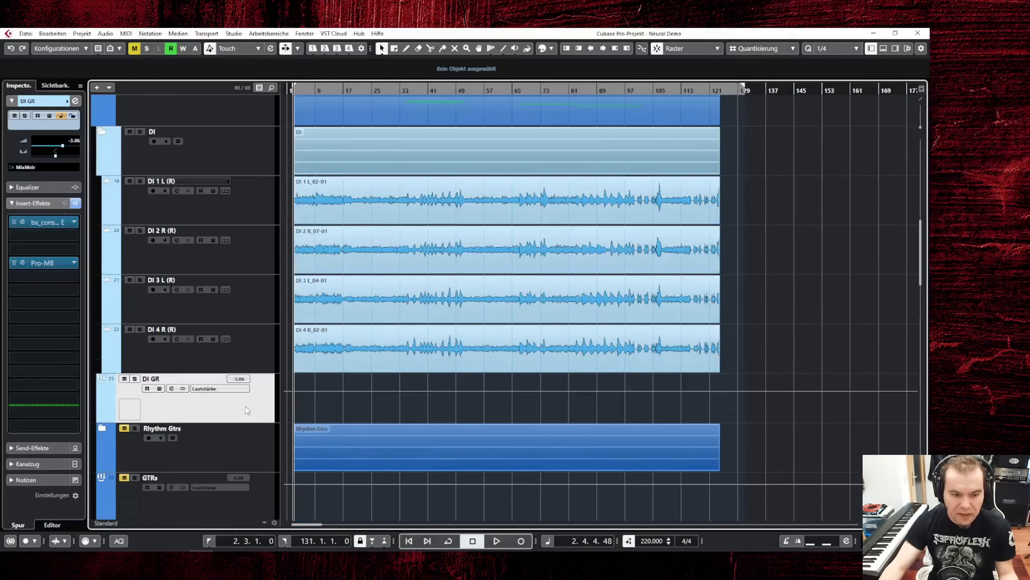
left_click(22, 222)
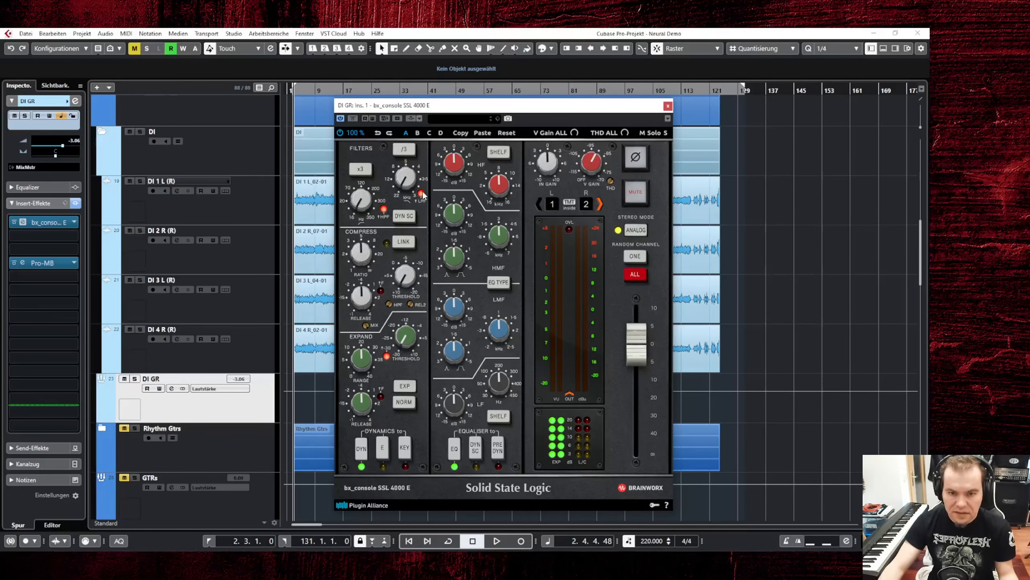
left_click(667, 105)
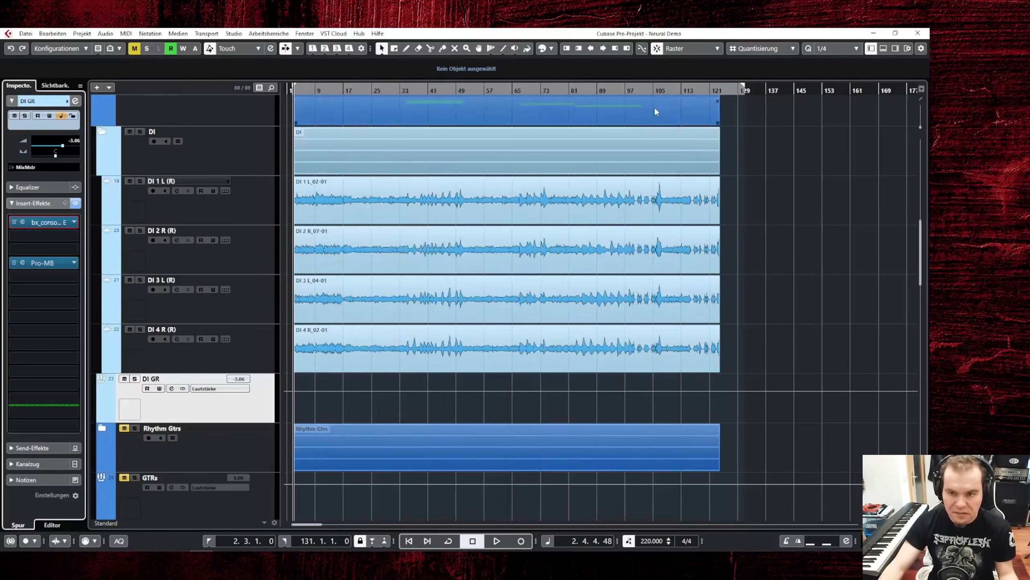
Load the Default Setting preset in the Pro-MB on the DI GR group track
left_click(23, 262)
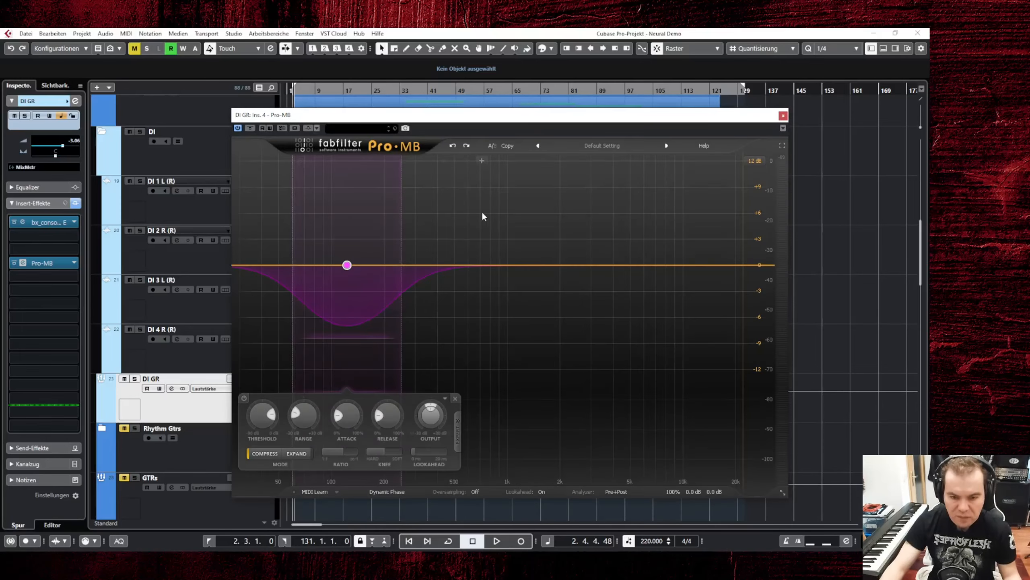
left_click(602, 145)
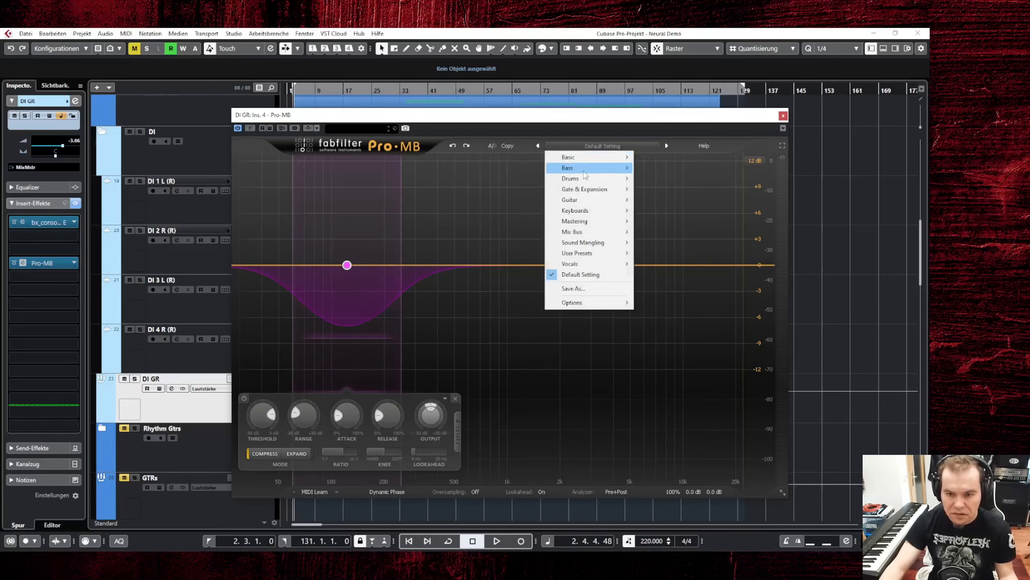
left_click(580, 275)
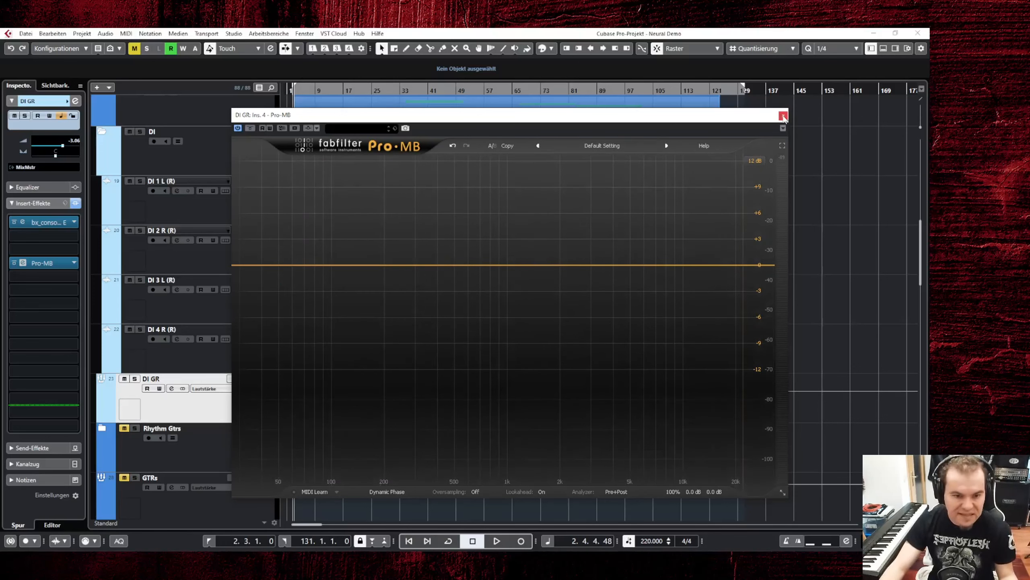
left_click(783, 116)
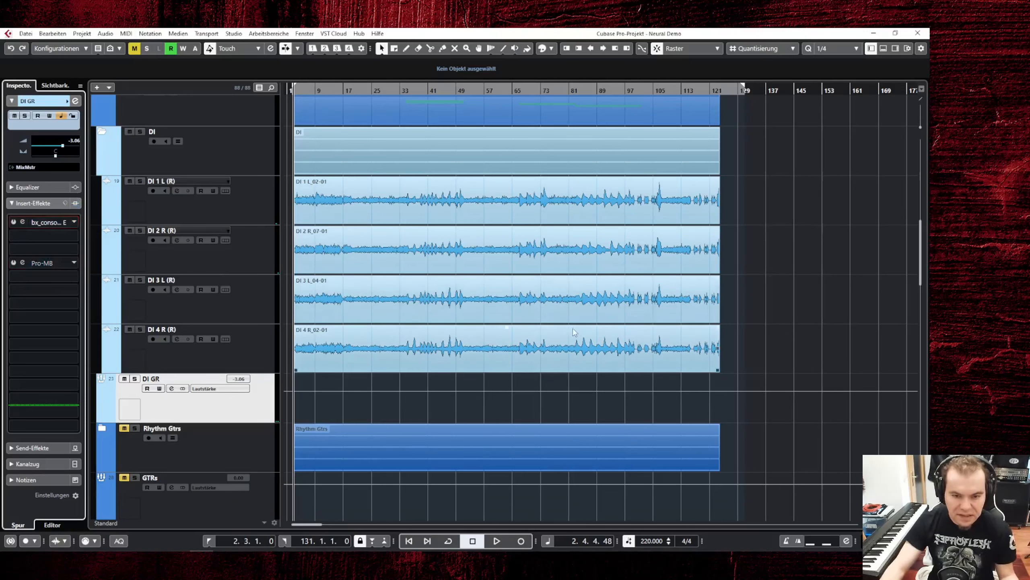
Play back the DI guitar tracks and review their channels in the MixConsole
scroll(569, 331, "up", 3)
left_click(271, 298)
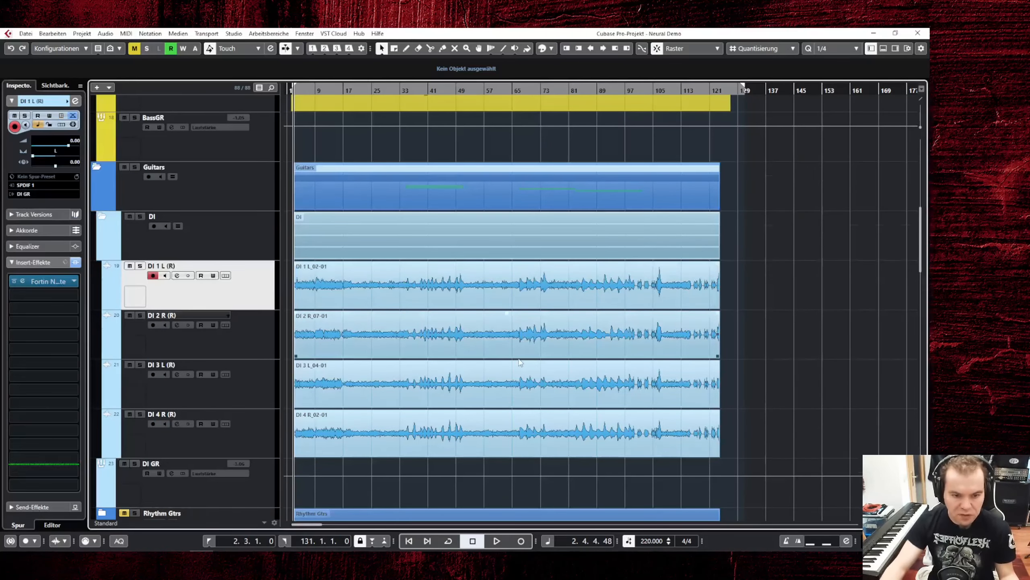
key("space")
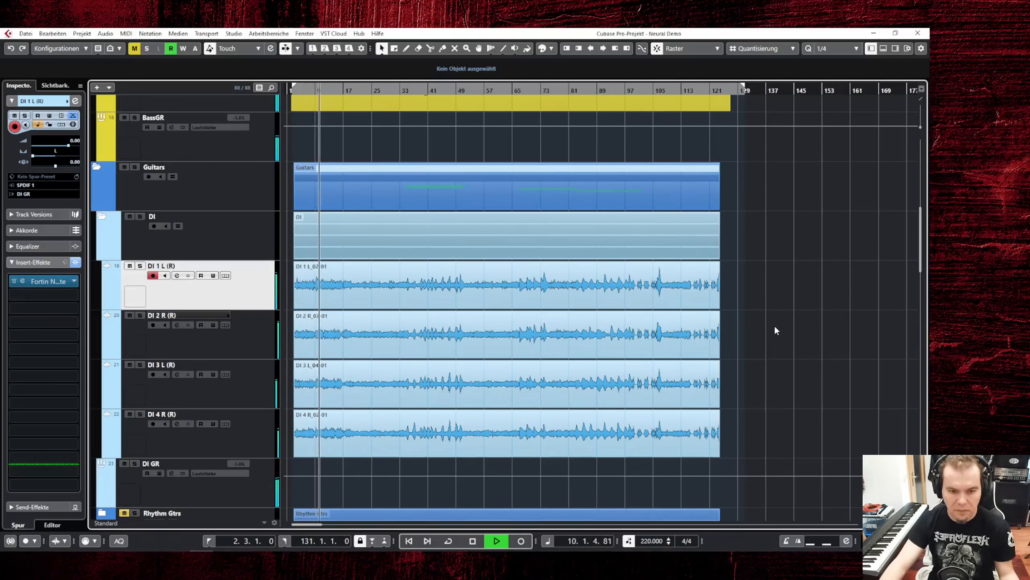
key("space")
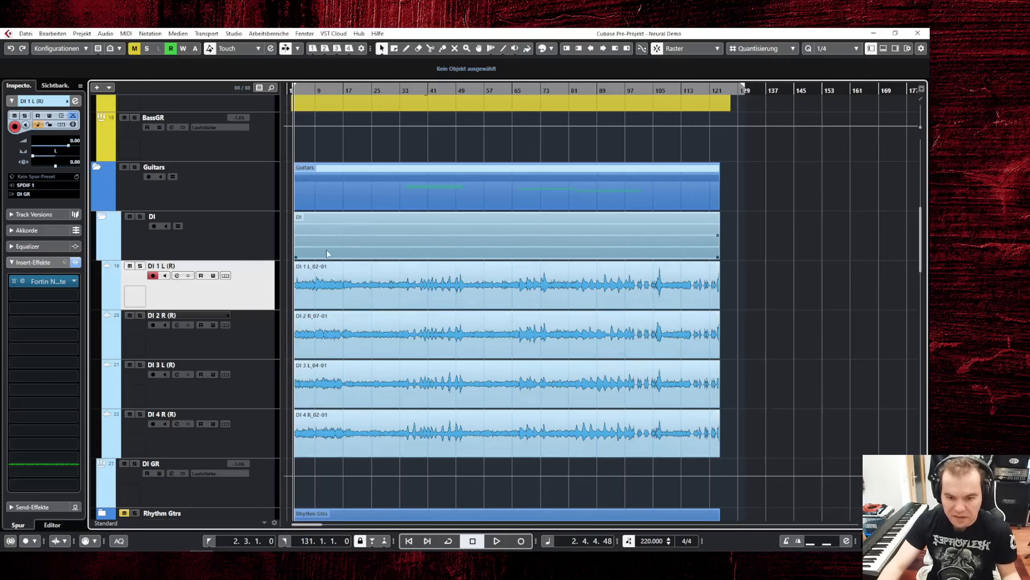
key("F3")
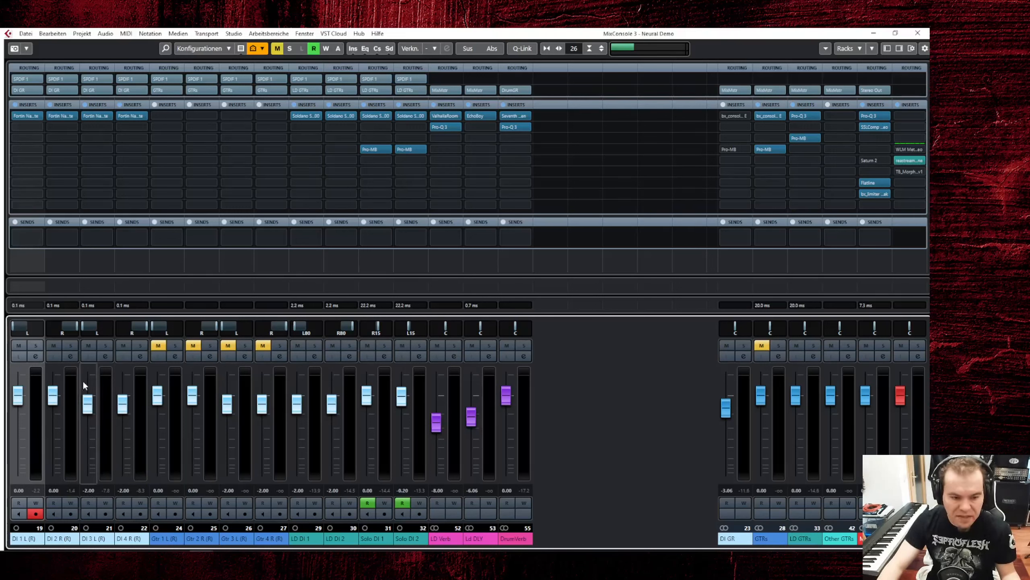
key("F3")
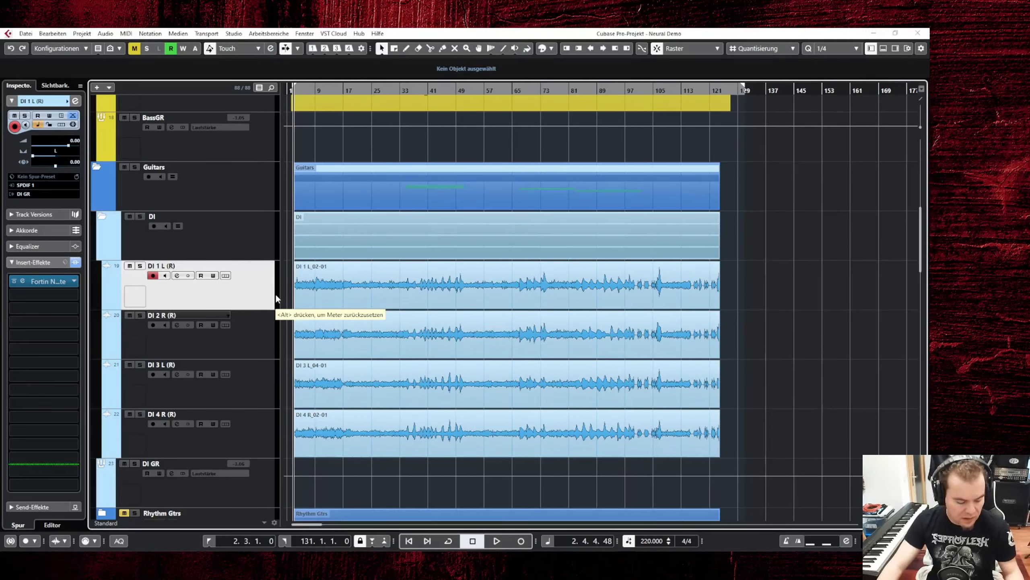
Examine the cabinet, amp head and pedal sections of the Fortin Nameless Suite on the DI 1 L track
left_click(22, 281)
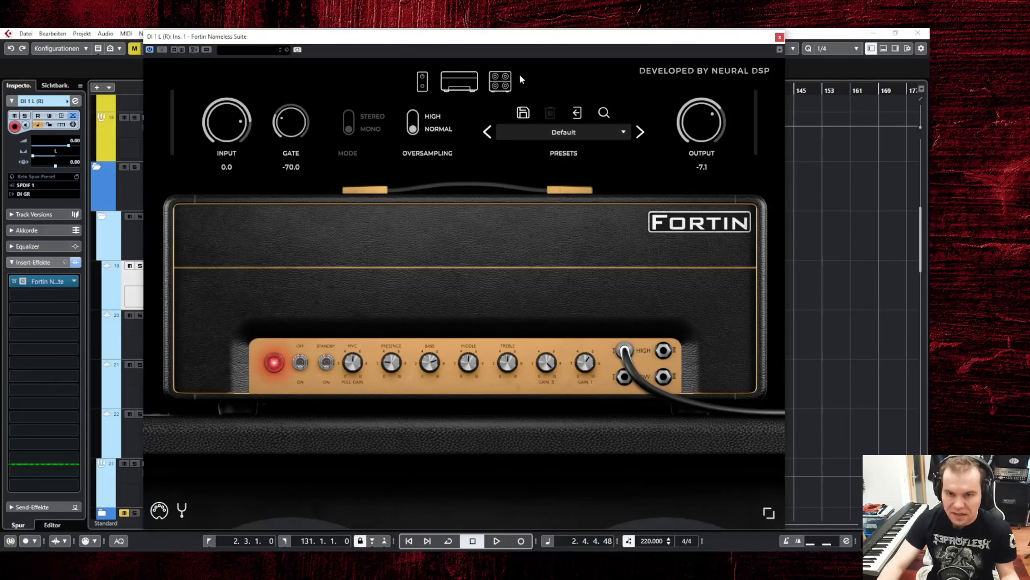
left_click(499, 81)
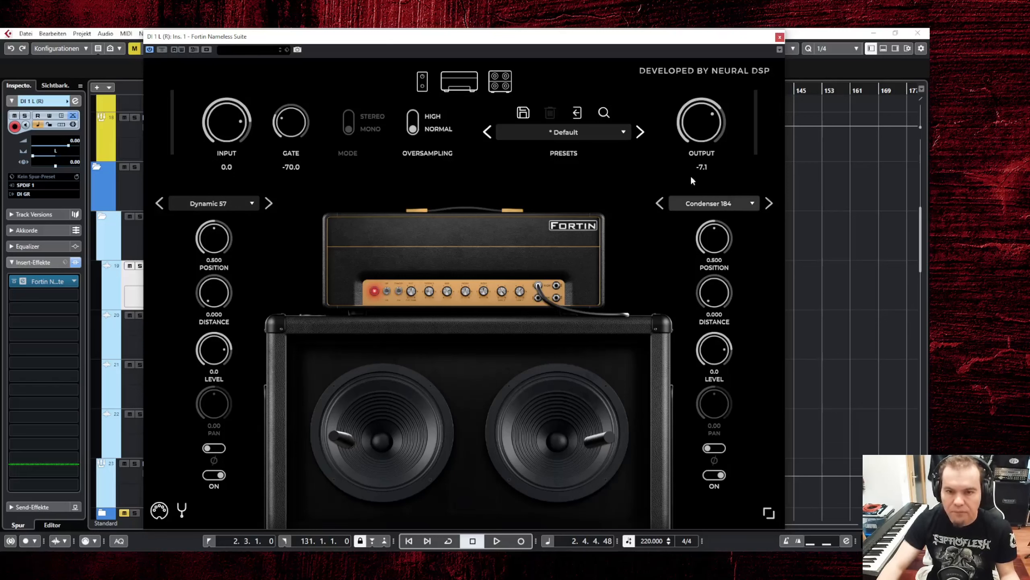
left_click(459, 81)
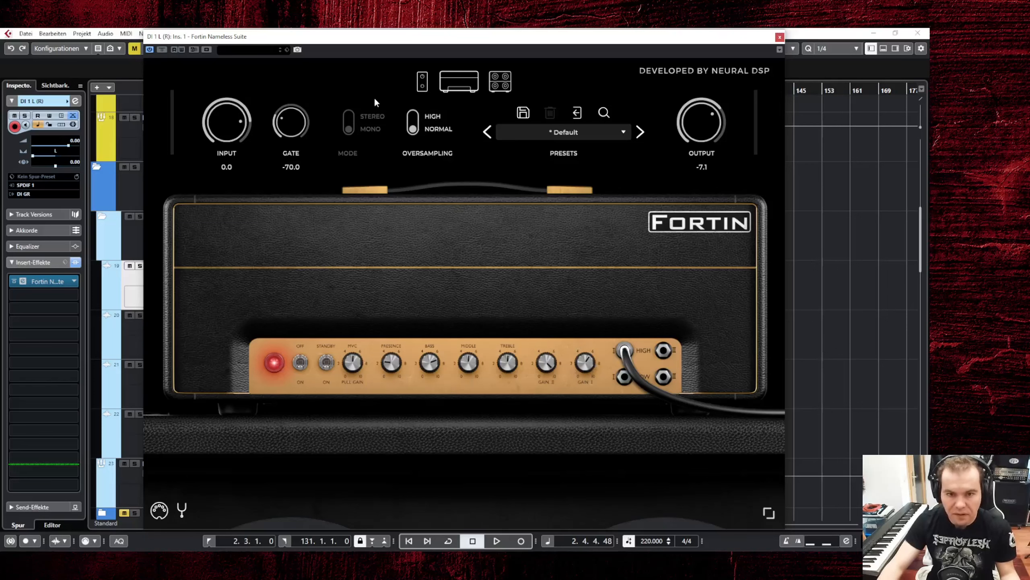
left_click(422, 82)
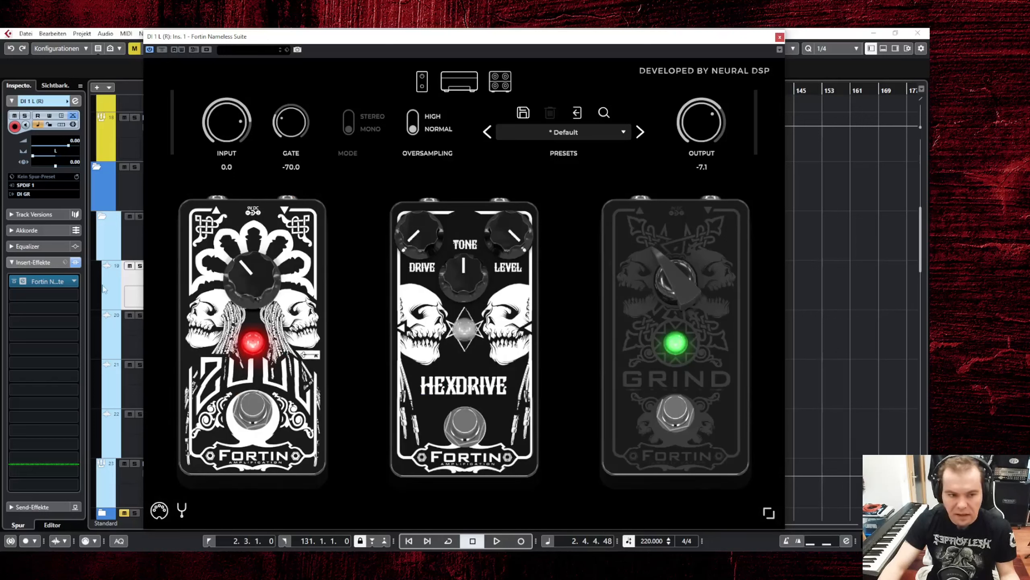
Solo the DI 1 L track, centre its pan and listen to the guitar
left_click(140, 266)
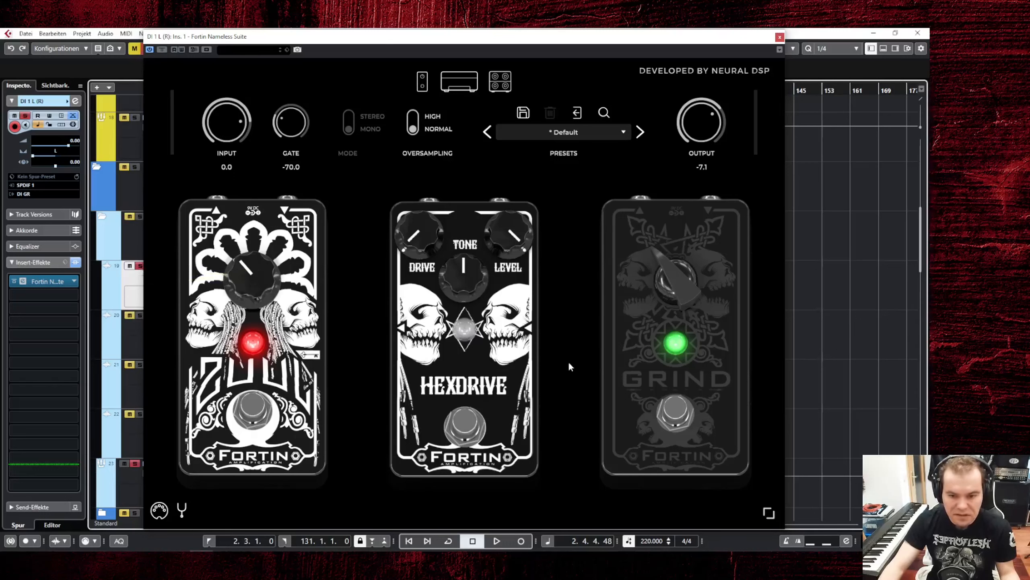
key("space")
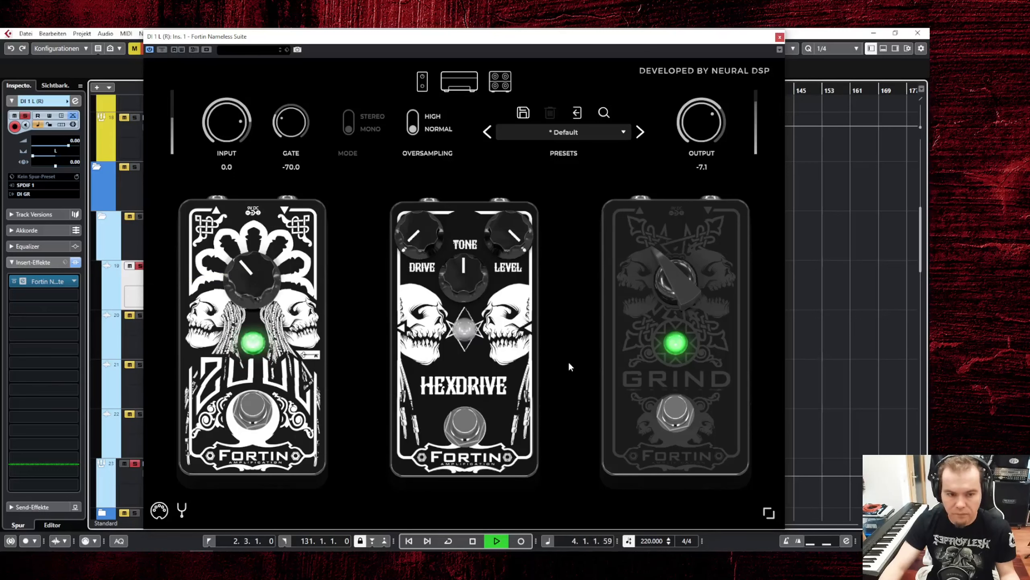
key("space")
key("e")
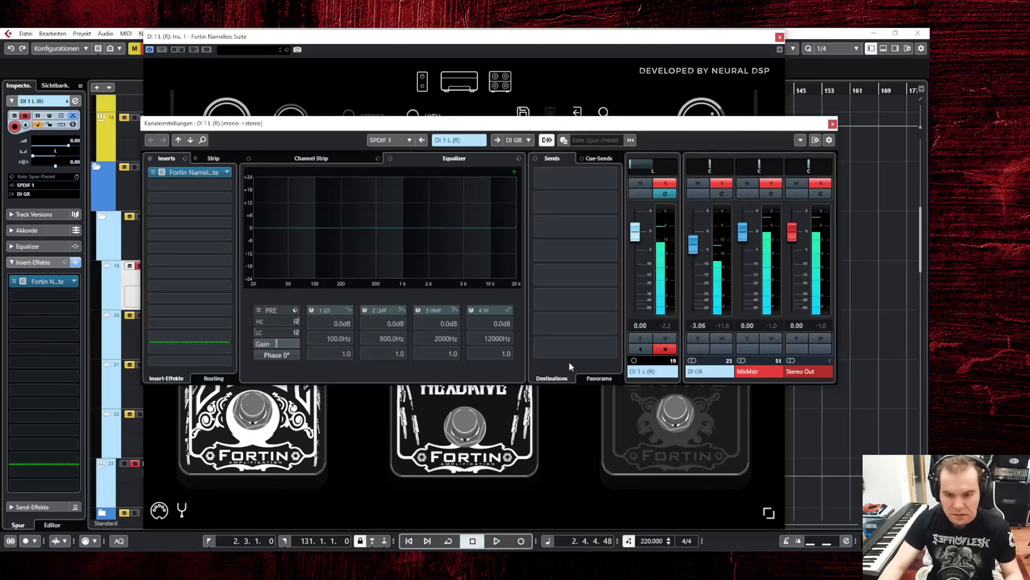
left_click(656, 167, "ctrl")
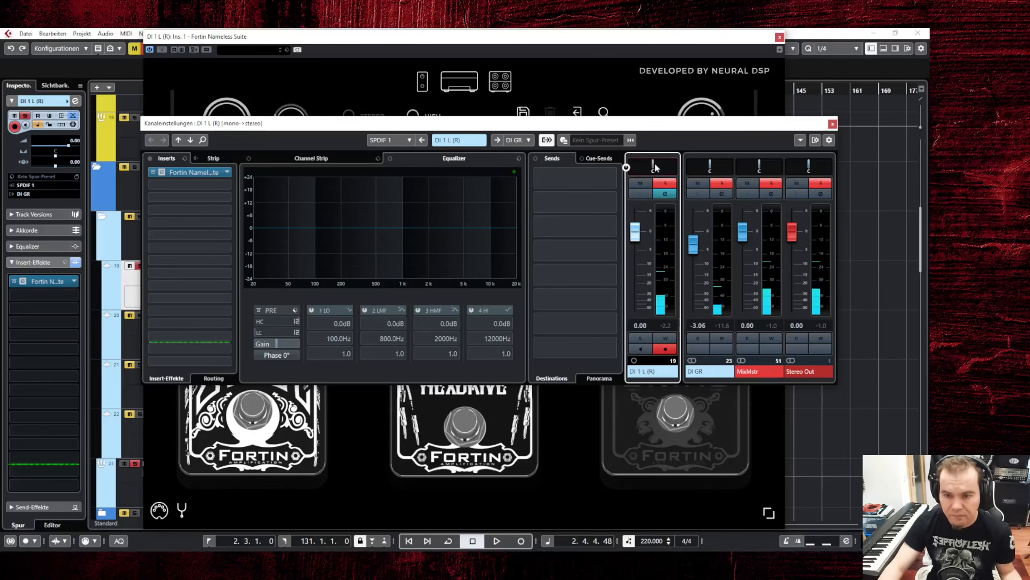
key("space")
key("e")
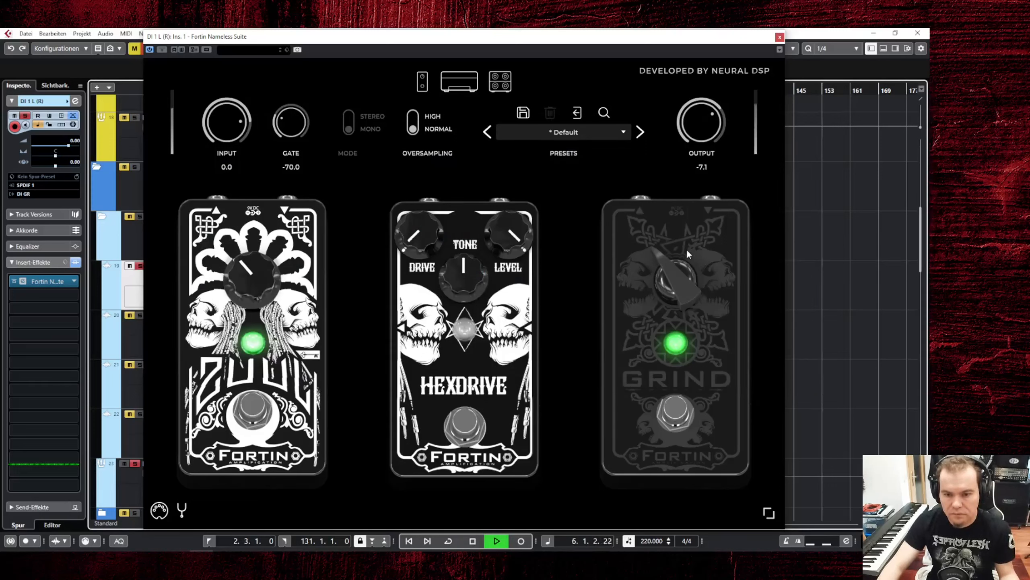
key("space")
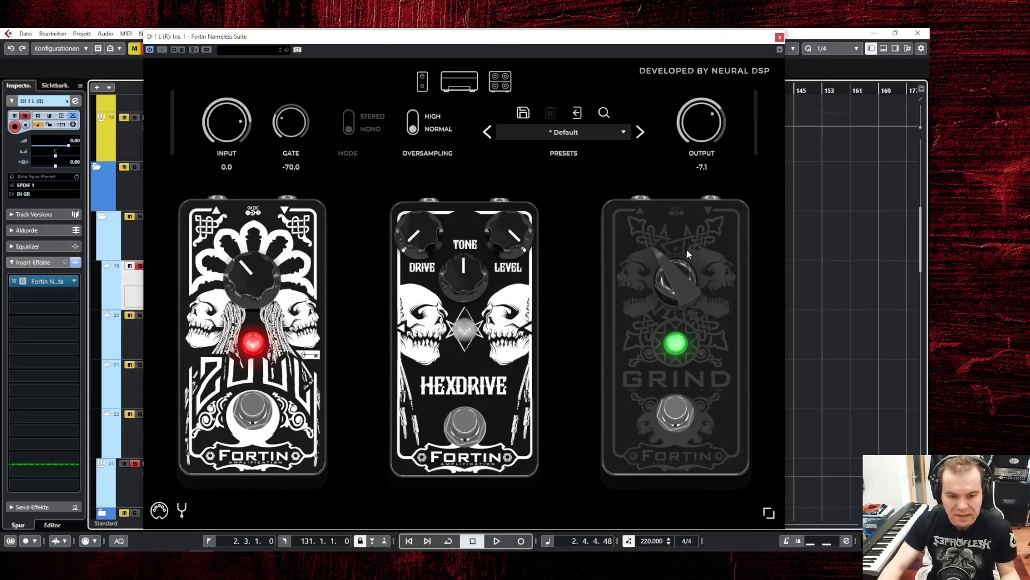
Turn up the Grind pedal's knob on the DI 1 L track during playback and listen to the sound
key("space")
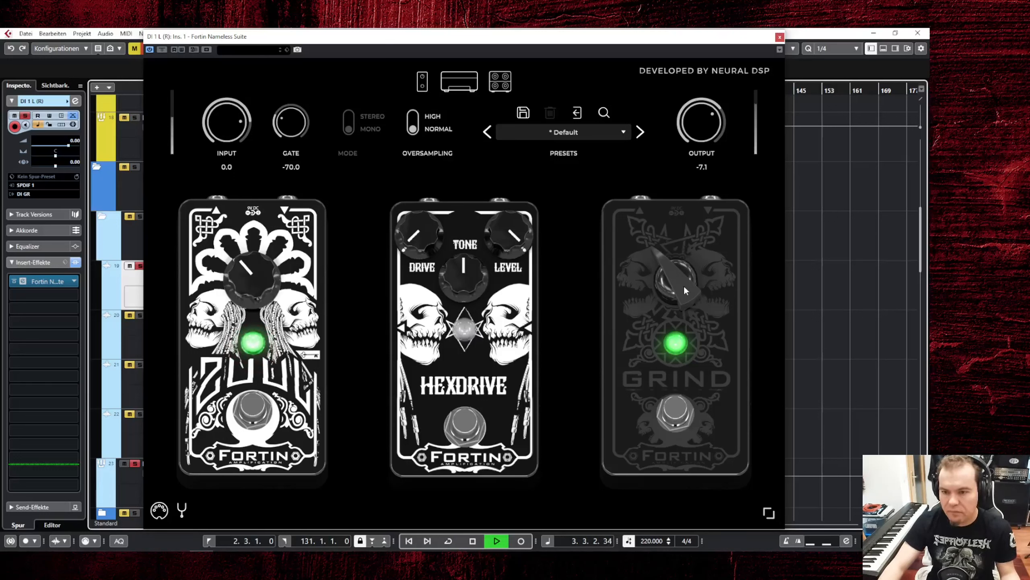
left_click_drag(683, 285, 668, 249)
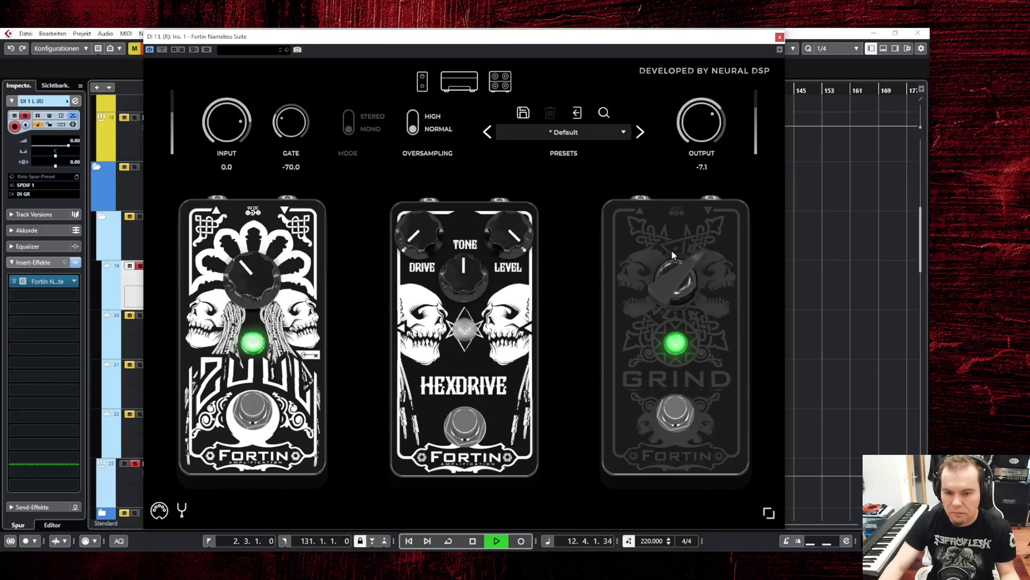
key("space")
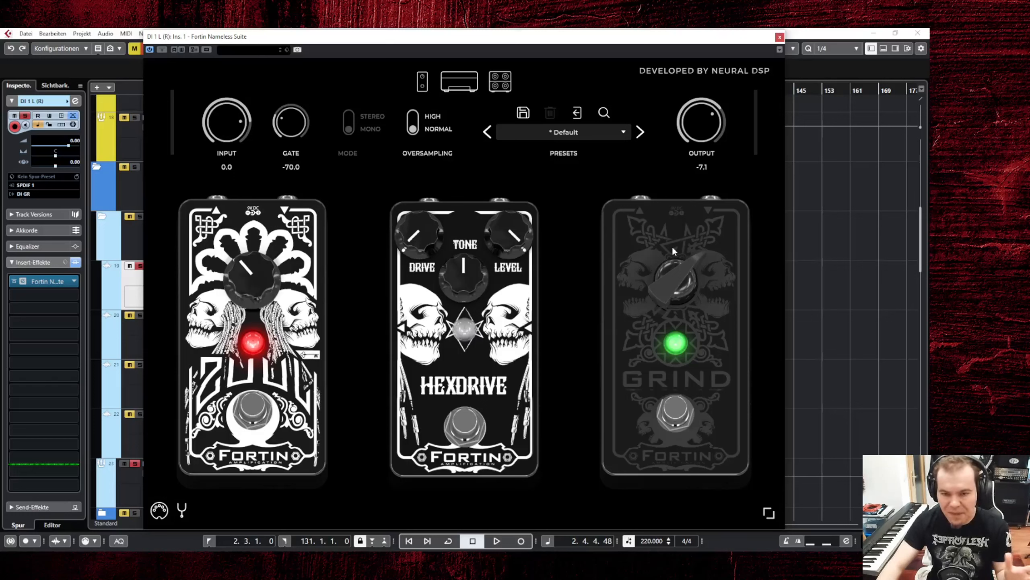
key("space")
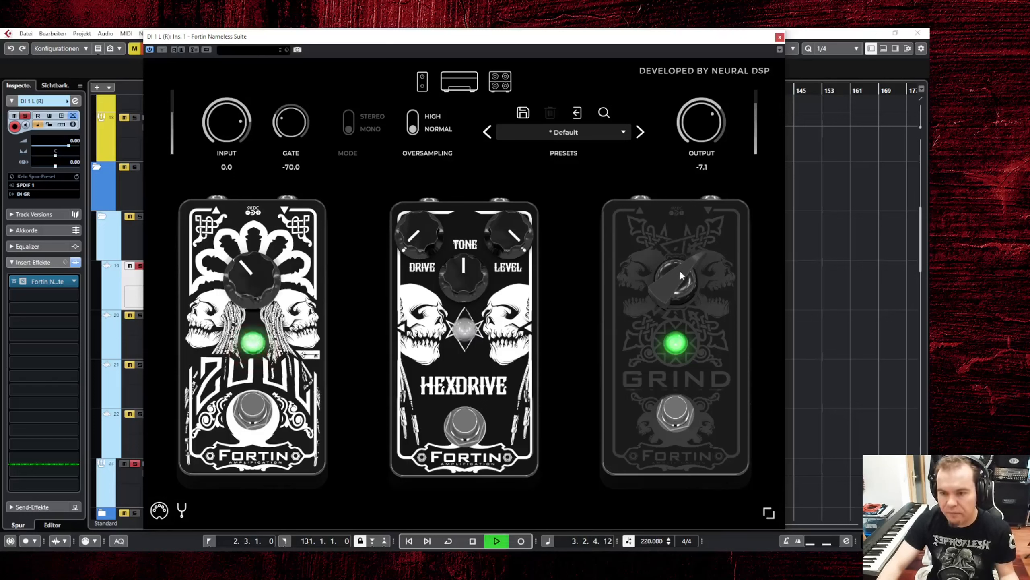
scroll(677, 296, "down", 3)
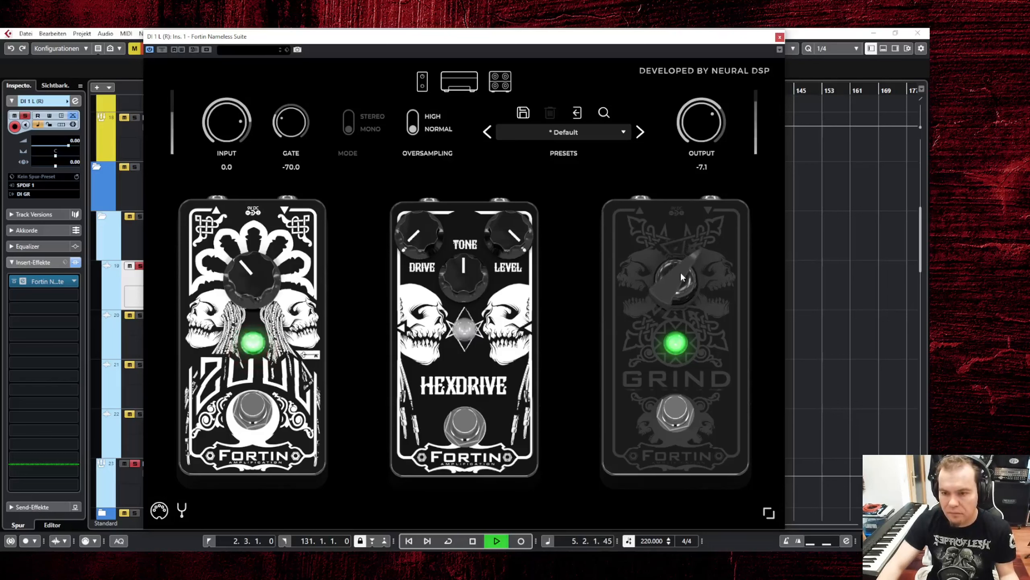
key("space")
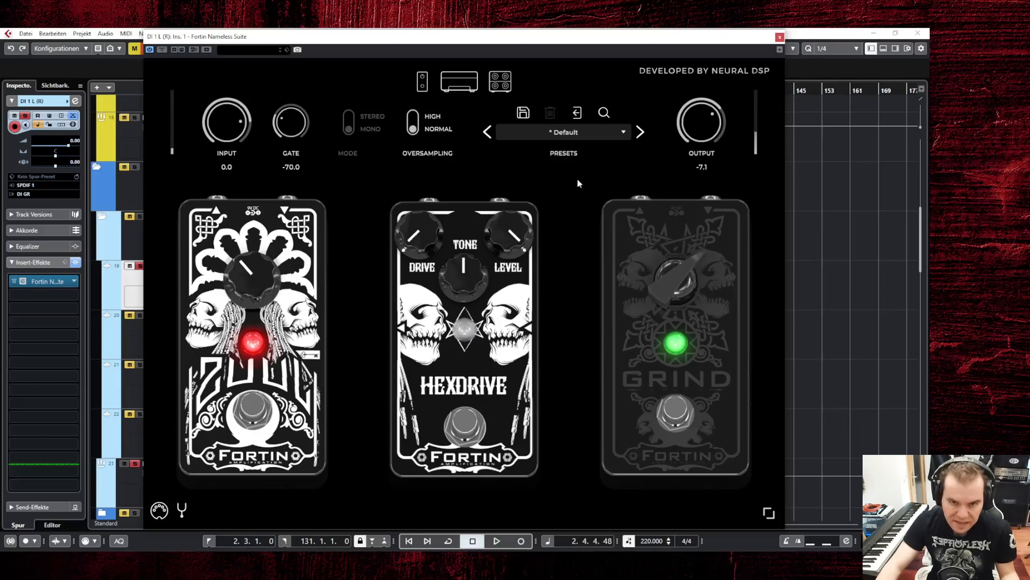
Recheck the amp head, fine-tune the Grind pedal's knob during playback and close the amp plugin
left_click(459, 81)
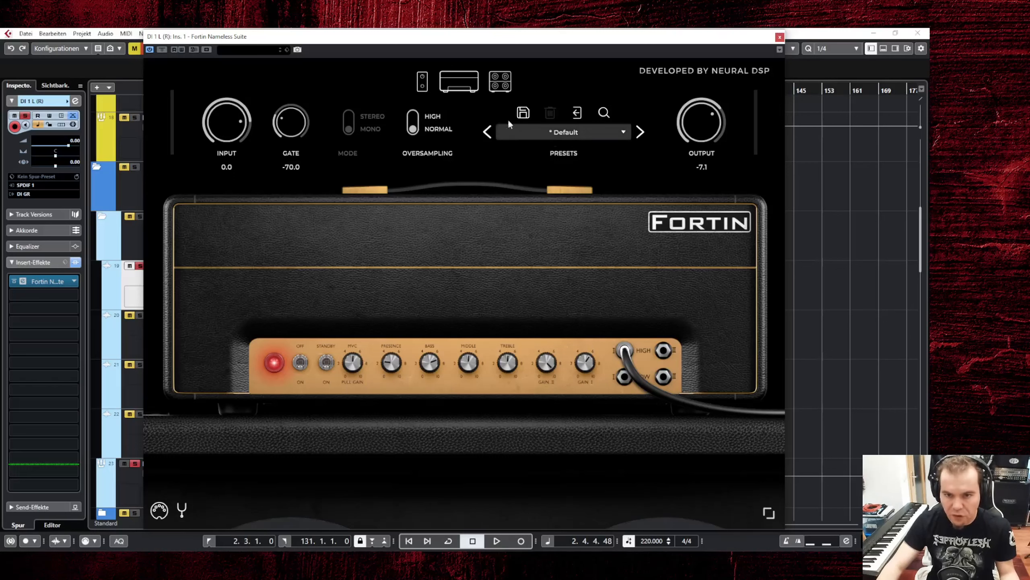
left_click(422, 81)
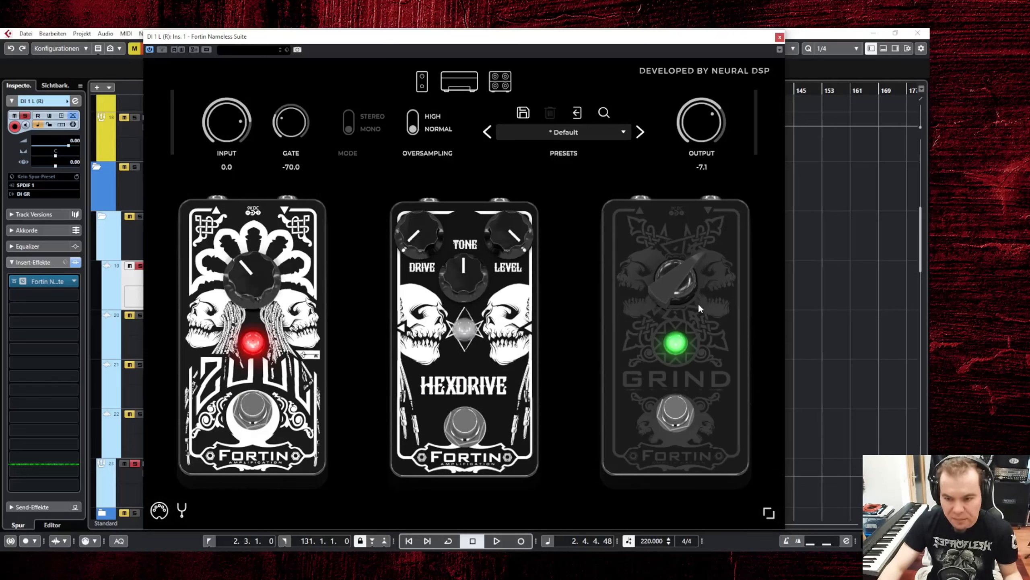
key("space")
mouse_move(681, 285)
left_mouse_down()
mouse_move(678, 296)
mouse_move(665, 227)
mouse_move(666, 276)
left_mouse_up()
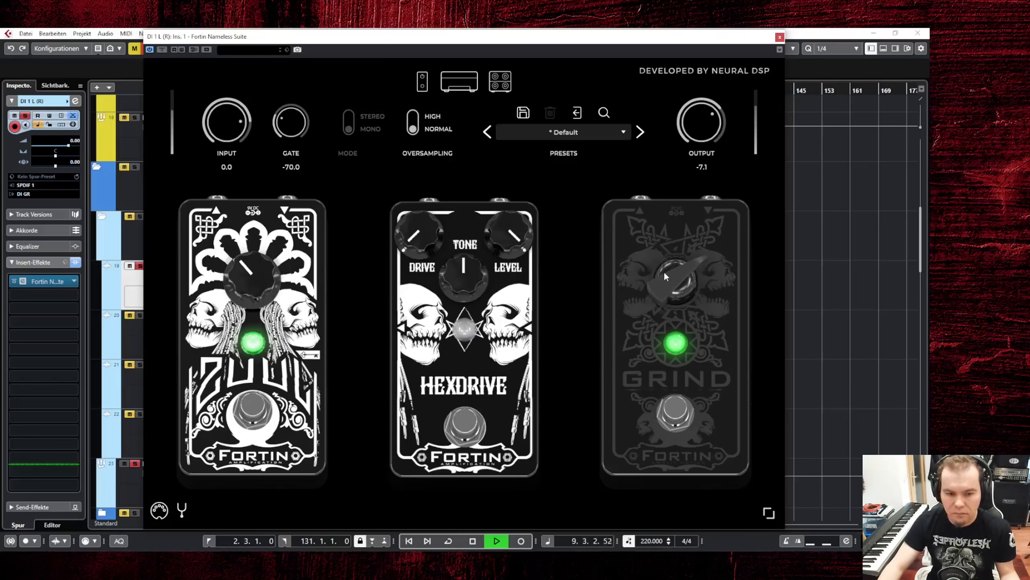
key("space")
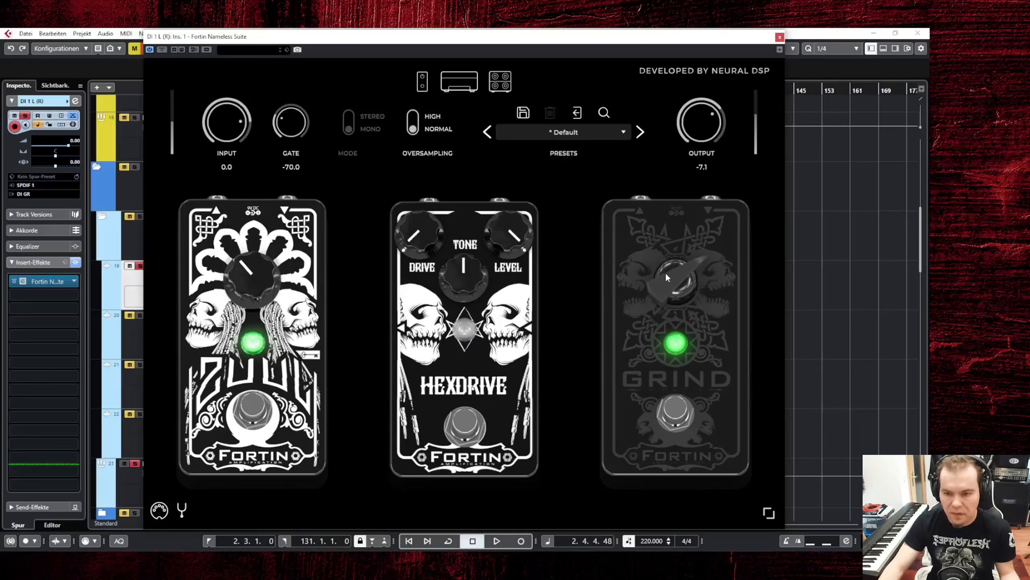
left_click(779, 37)
Pan the DI 1 L track fully left in its channel settings
key("e")
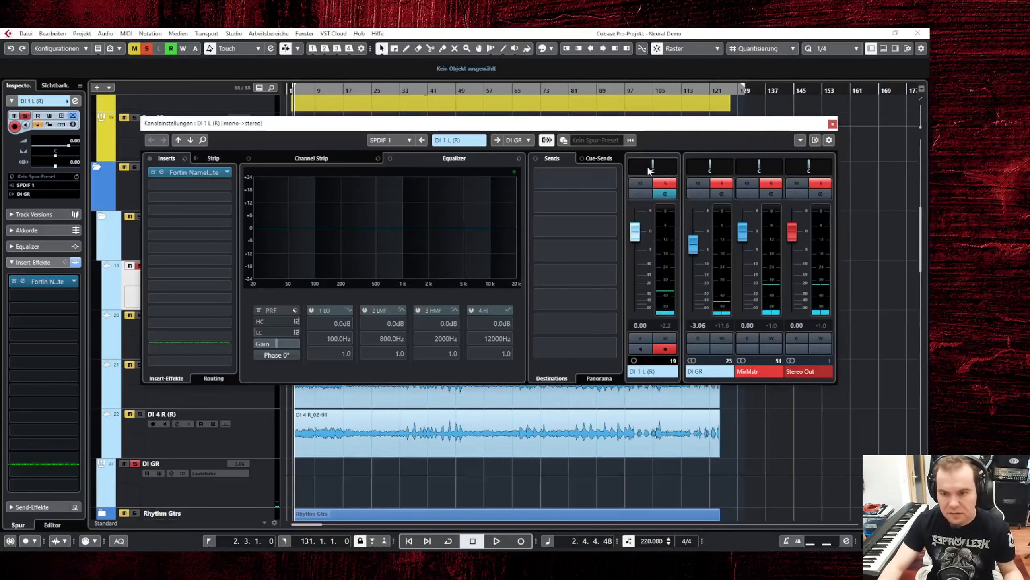
left_click_drag(657, 168, 629, 167)
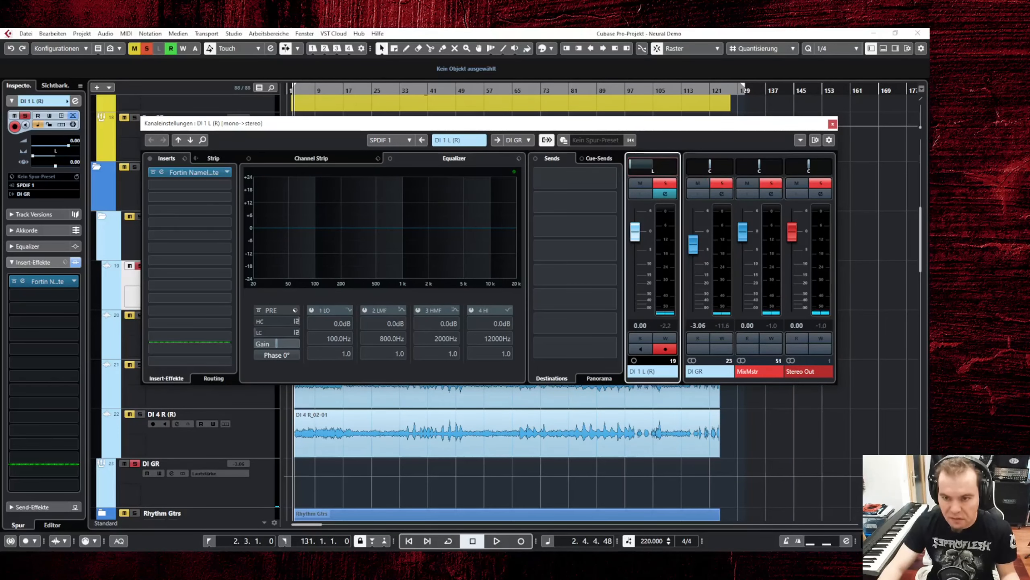
left_click(832, 123)
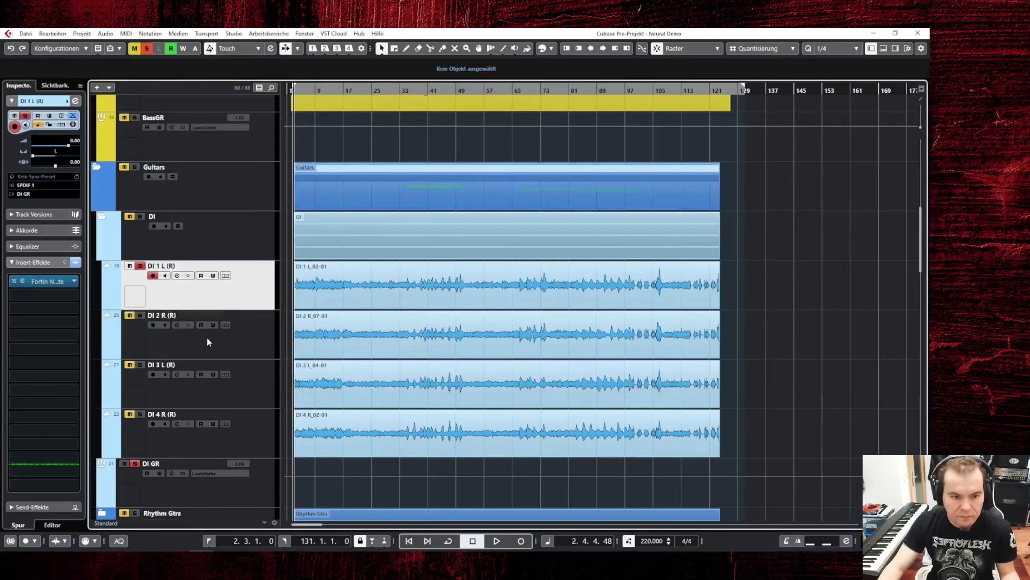
Centre the pan of the DI 2 R track and start playback to hear it soloed
left_click(260, 337)
key("e")
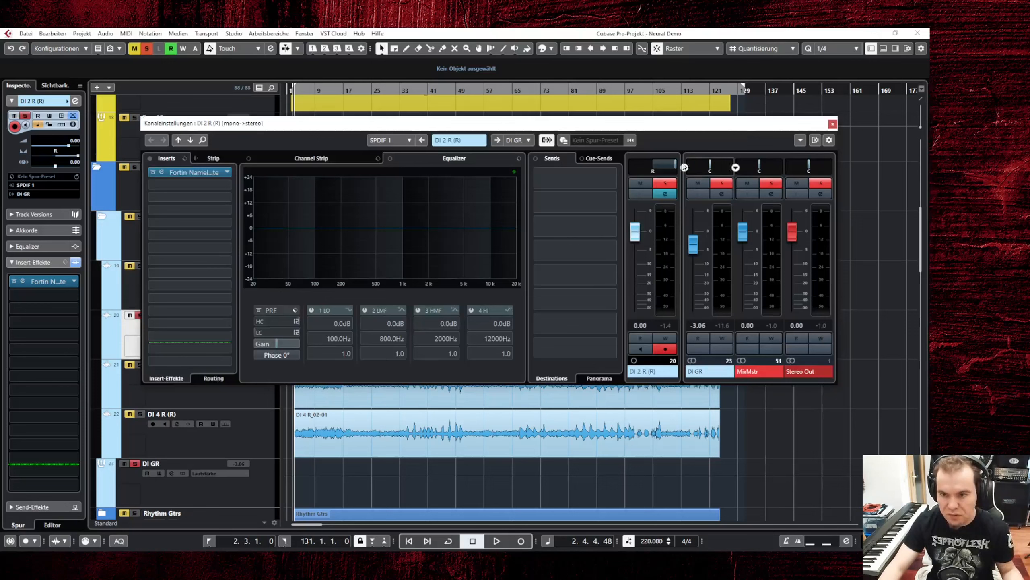
left_click(653, 163, "ctrl")
key("space")
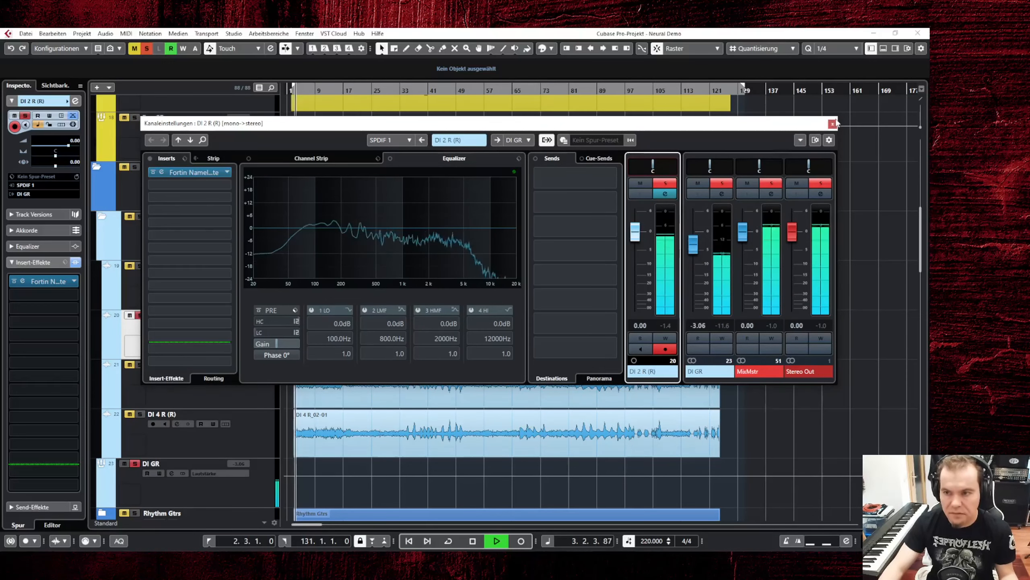
key("e")
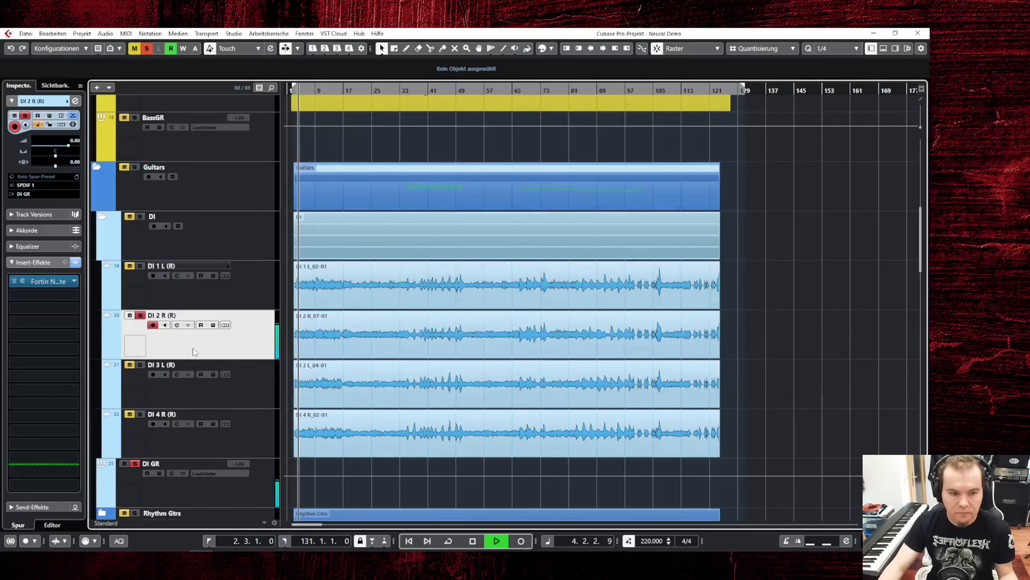
Review the cabinet and pedals in the DI 2 R track's amp plugin, turning the Grind pedal off and the Hexdrive pedal on
left_click(29, 281)
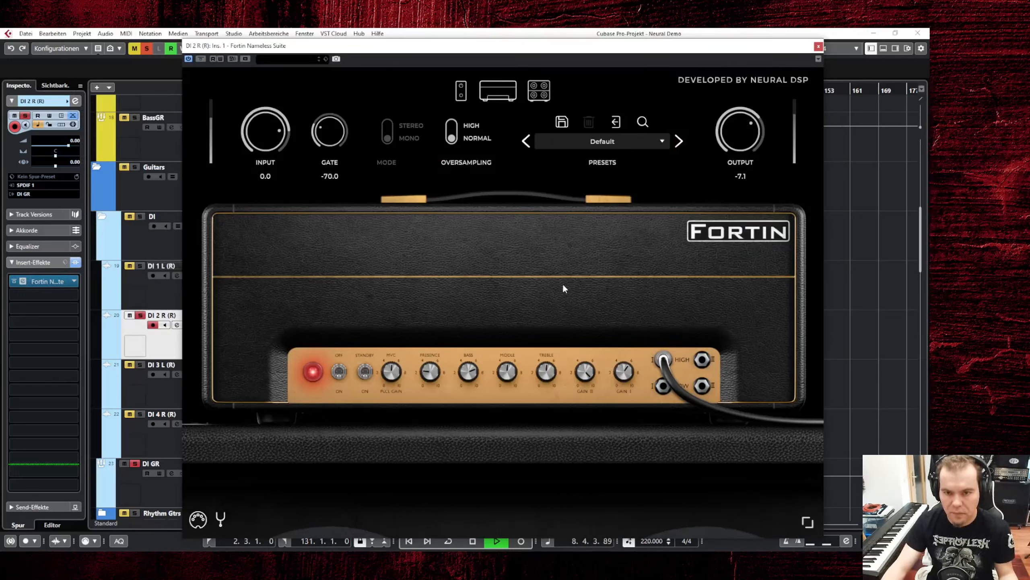
key("space")
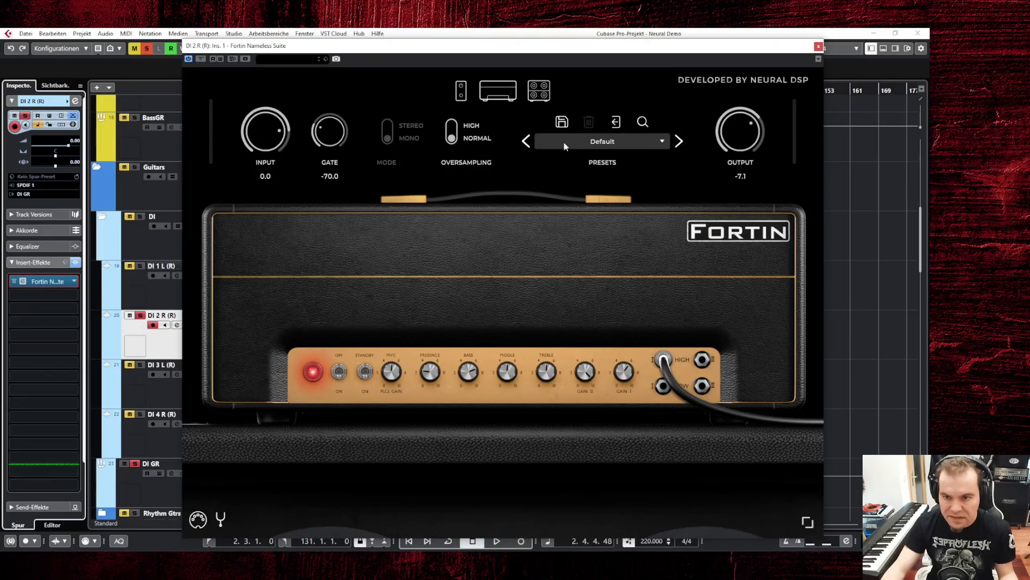
left_click(544, 97)
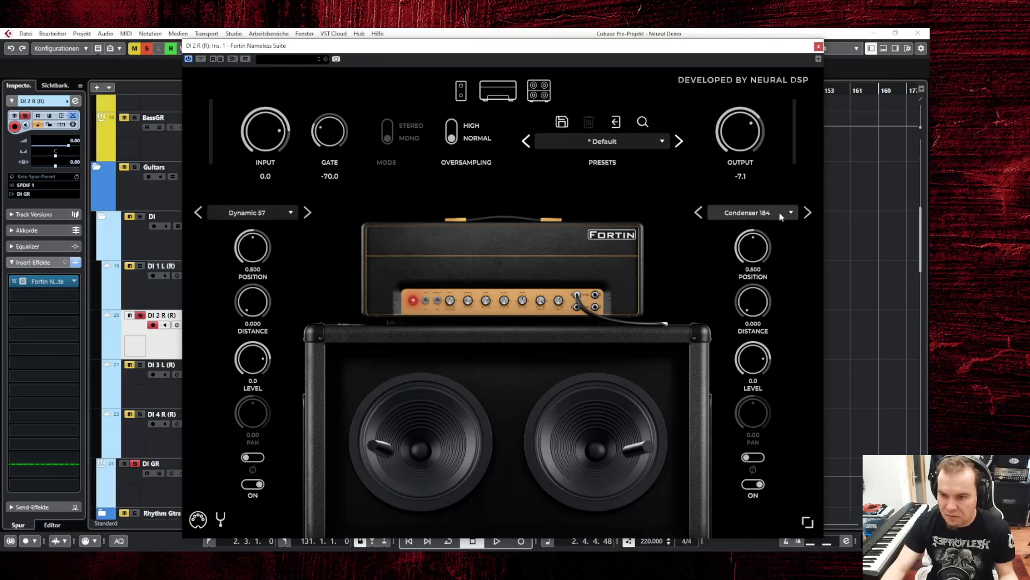
left_click(460, 90)
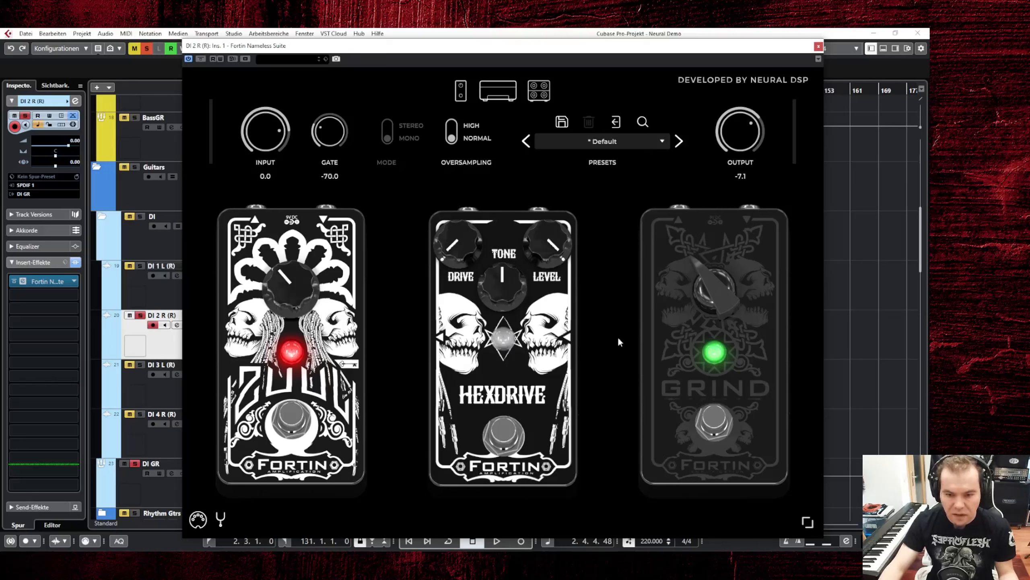
left_click(719, 424)
left_click(521, 420)
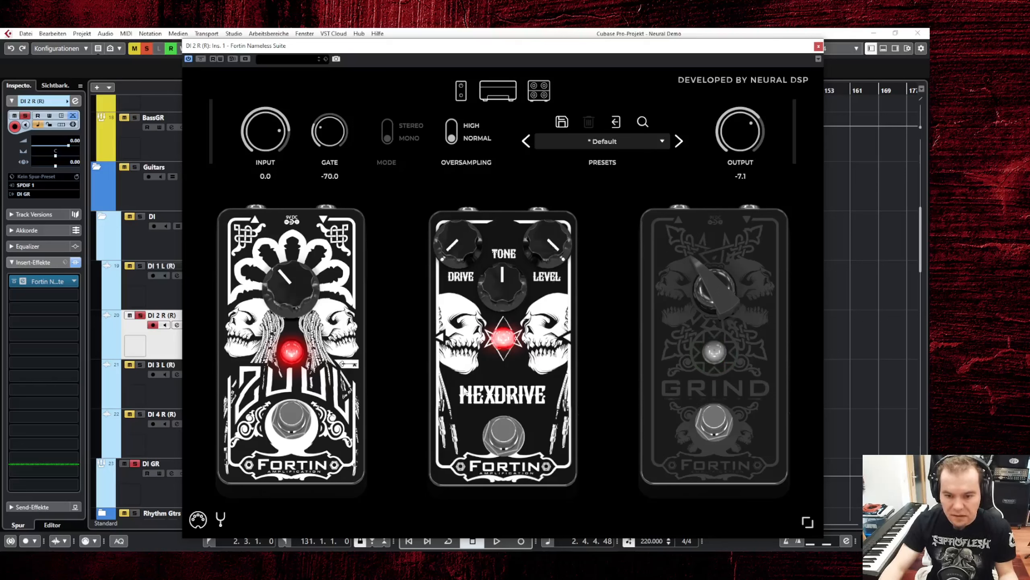
Try the Hexdrive pedal's Drive and Level knobs on DI 2 R during playback, finishing with Level turned up past its middle position
key("space")
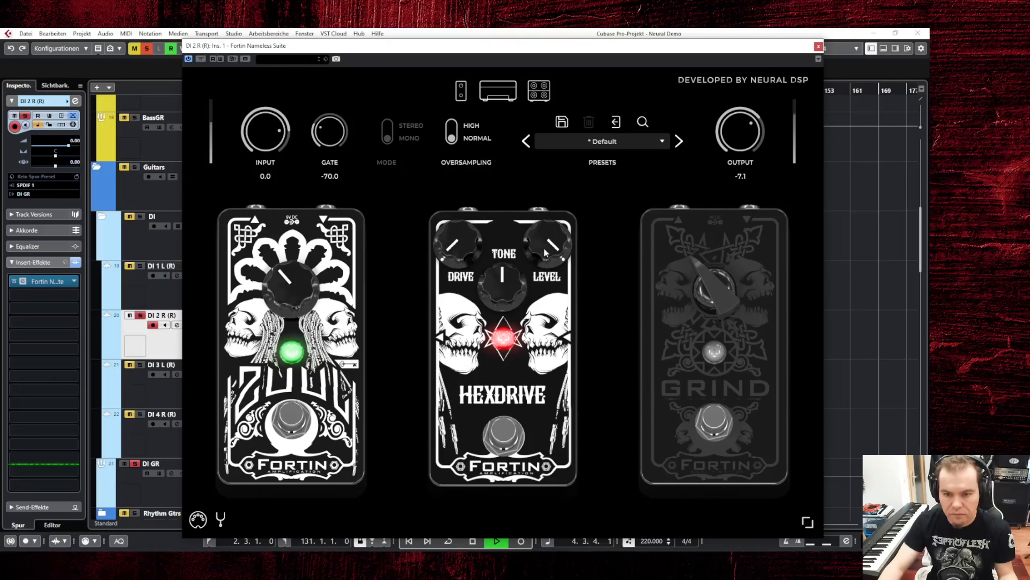
left_click_drag(544, 247, 544, 288)
left_click_drag(557, 347, 560, 288)
left_click_drag(457, 242, 484, 379)
key("space")
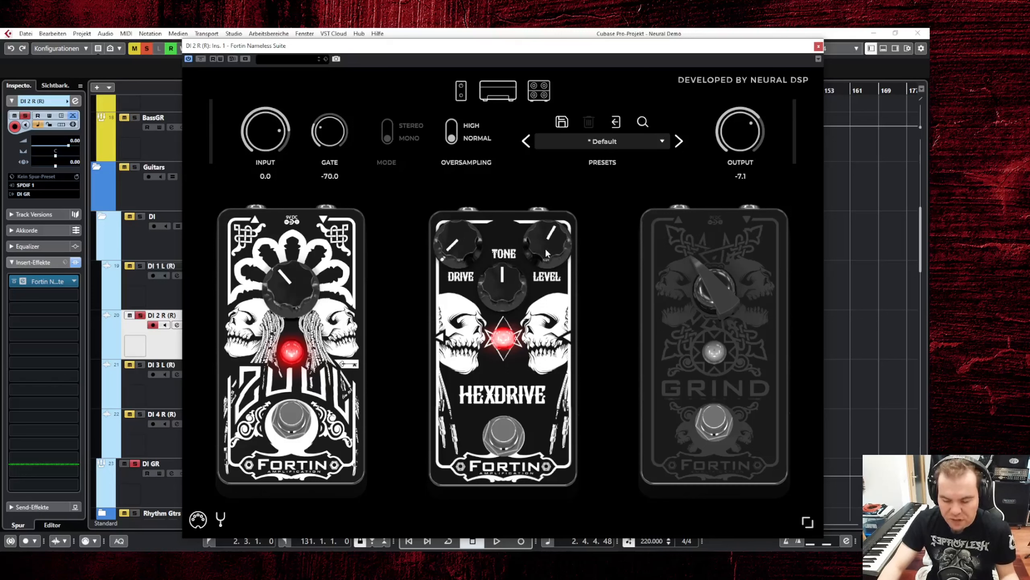
key("space")
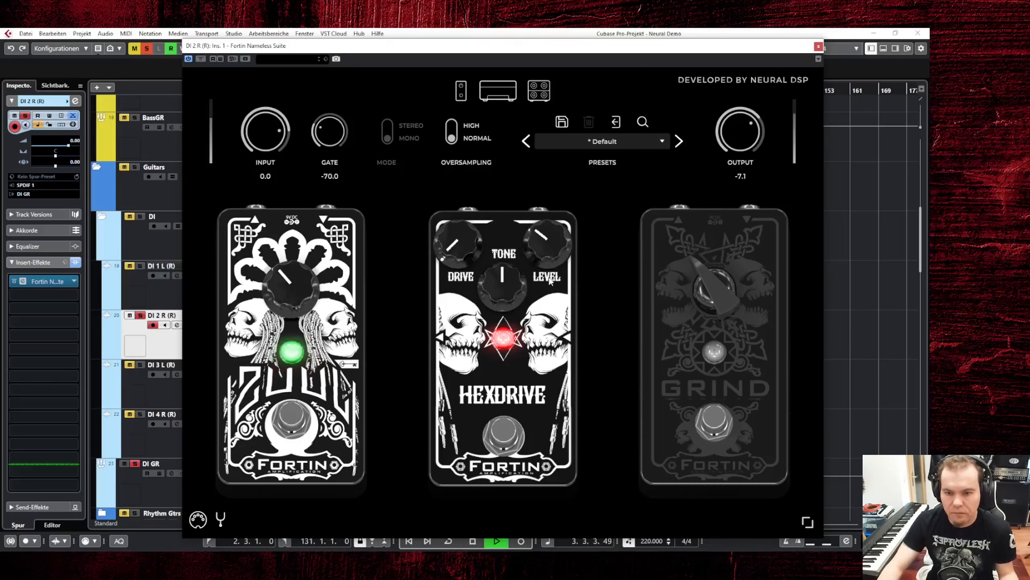
left_click_drag(550, 280, 555, 234)
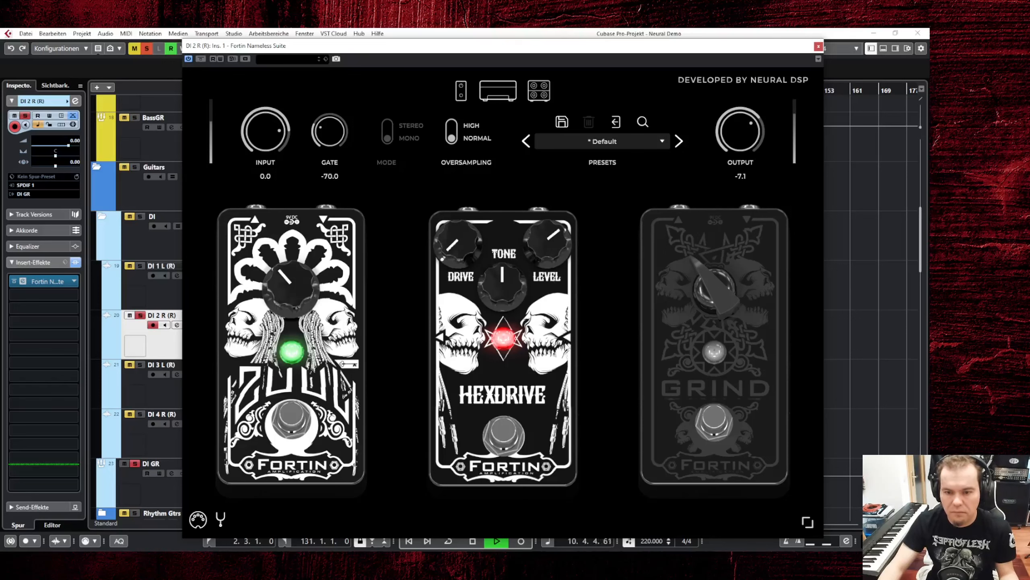
key("space")
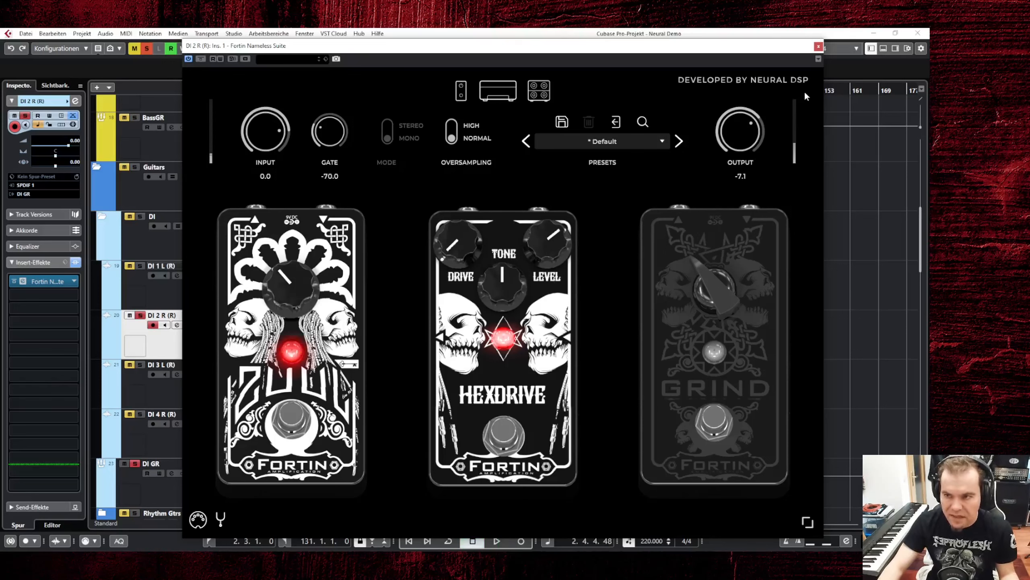
Close the amp plugin and pan the DI 2 R track fully right in its channel settings
left_click(818, 47)
key("e")
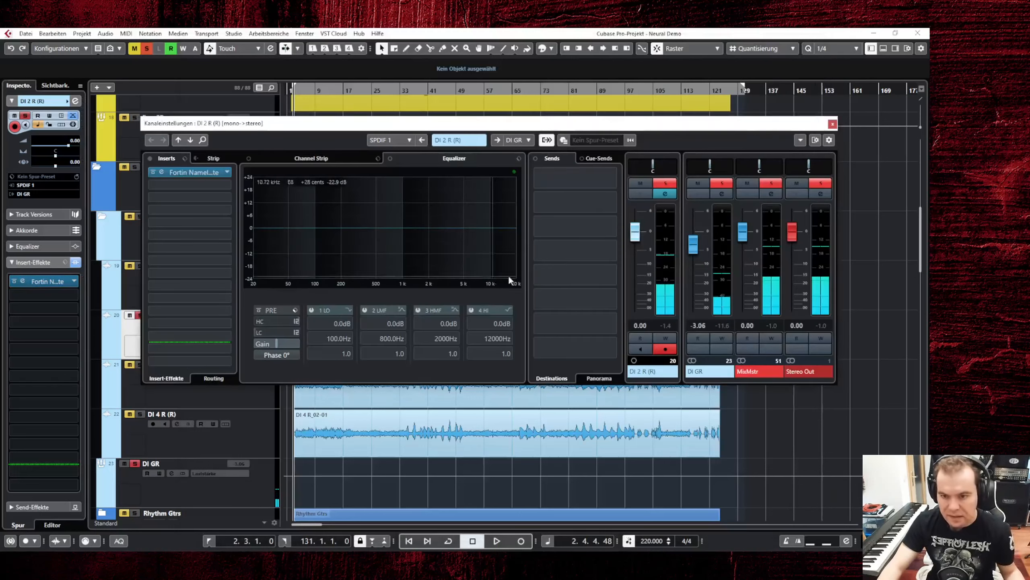
left_click_drag(653, 166, 681, 164)
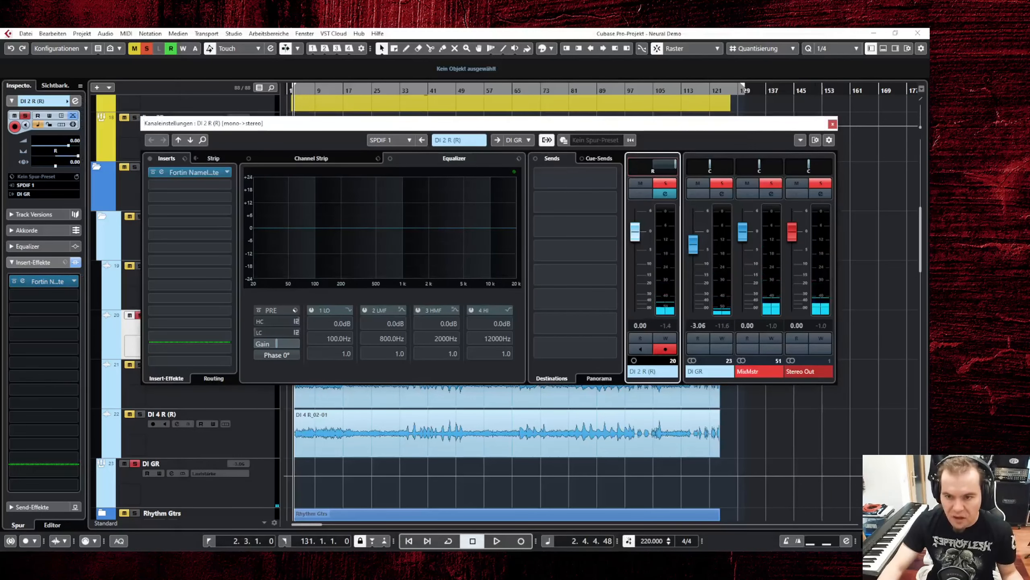
left_click(832, 124)
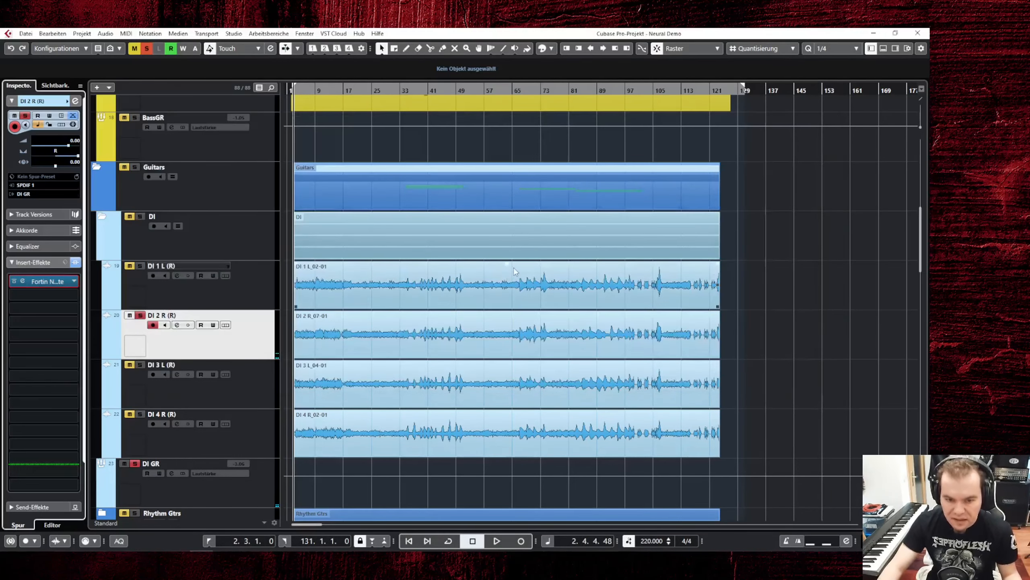
Add DI 1 L to the solo and play it together with DI 2 R to hear both hard-panned guitars
left_click(140, 265)
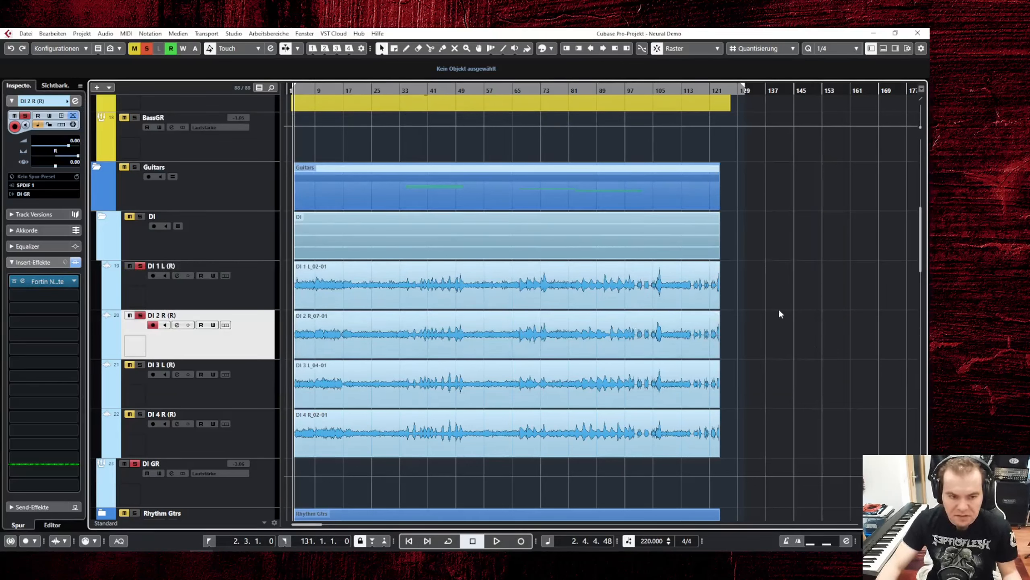
key("space")
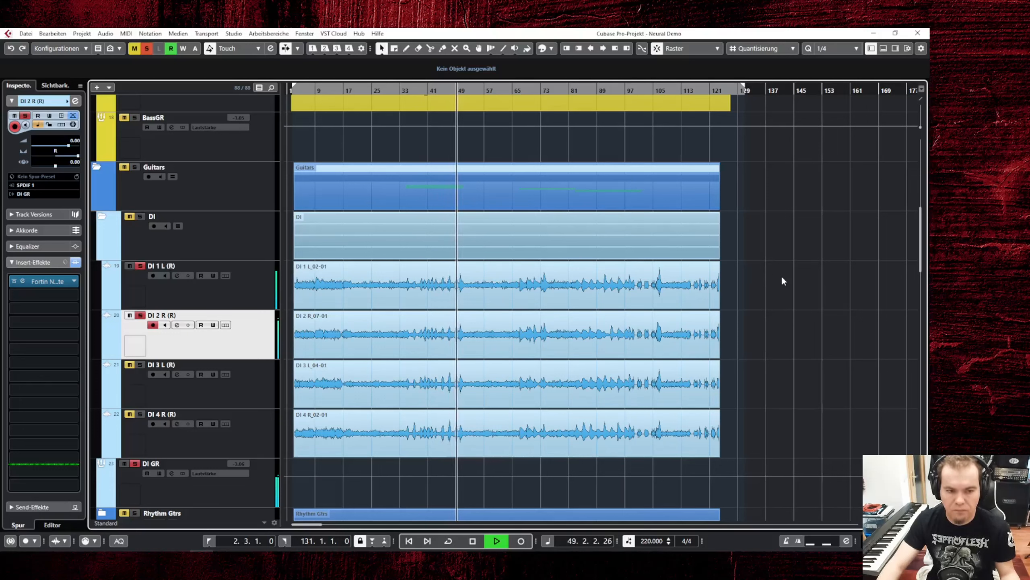
key("space")
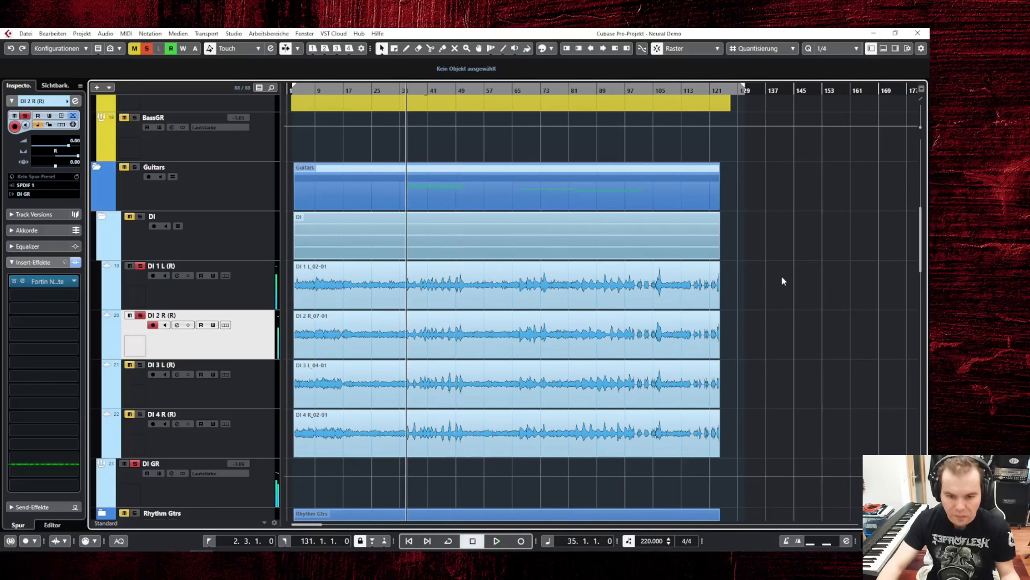
Select the DI 3 L track and solo it exclusively
scroll(732, 304, "down", 3)
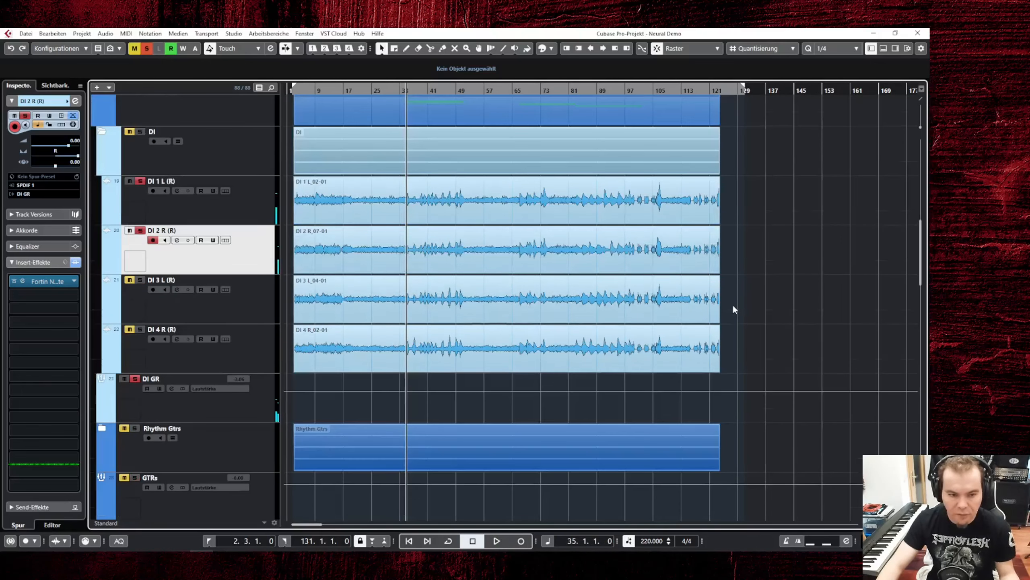
left_click(270, 302)
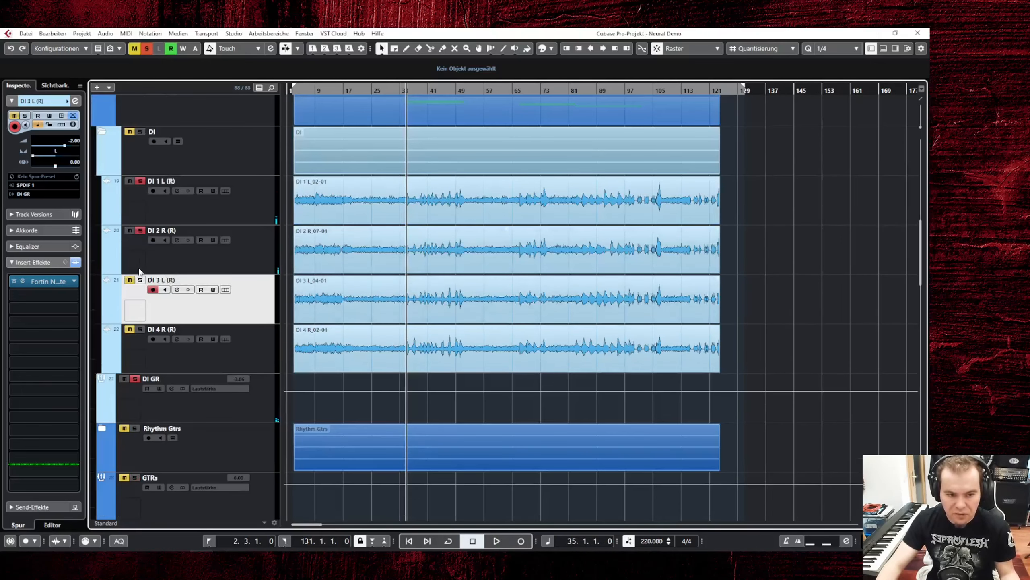
left_click(140, 280)
left_click(140, 280, "ctrl")
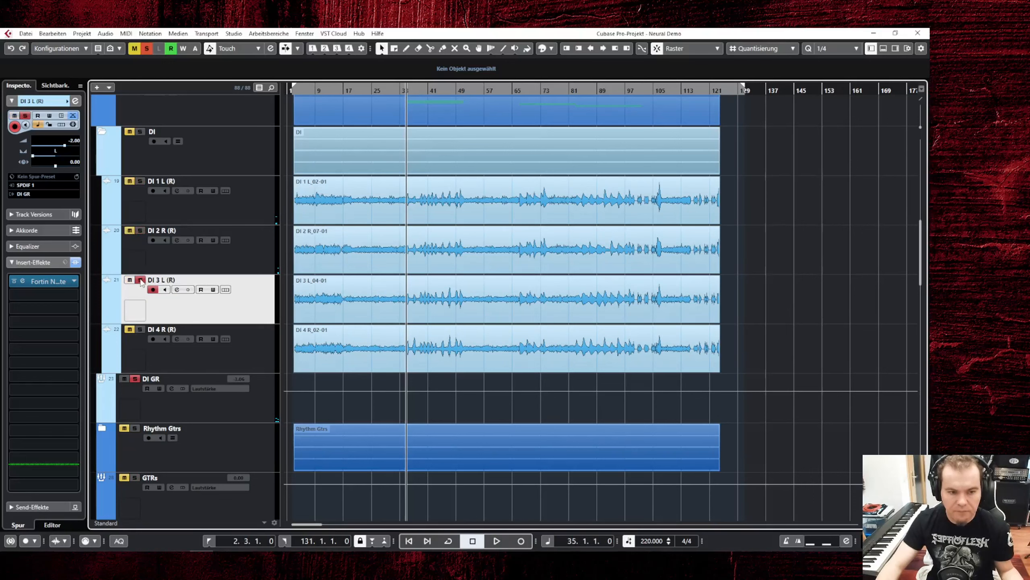
Examine the pedals and the cabinet impulse response in the DI 3 L track's amp plugin
left_click(23, 283)
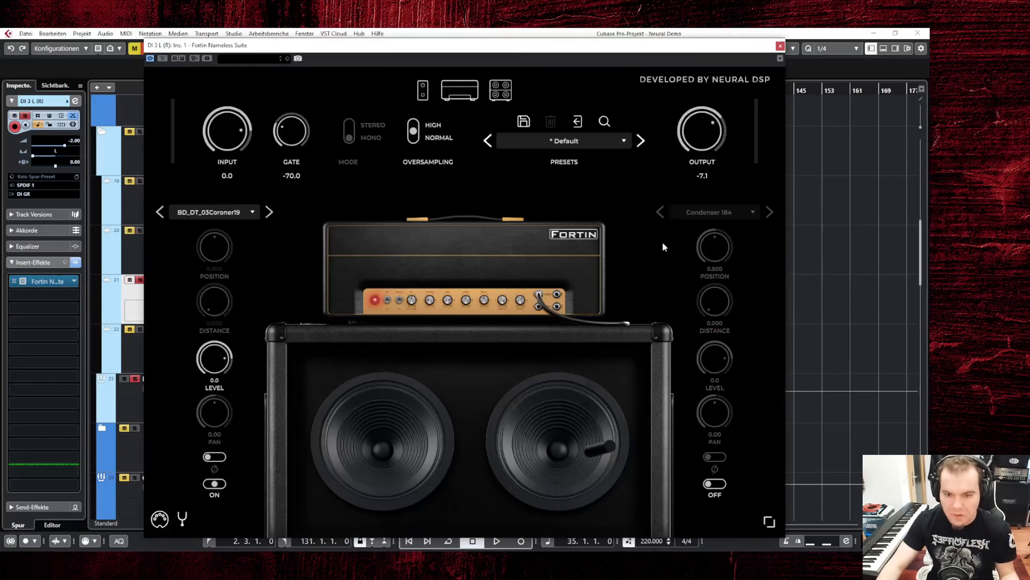
left_click(452, 89)
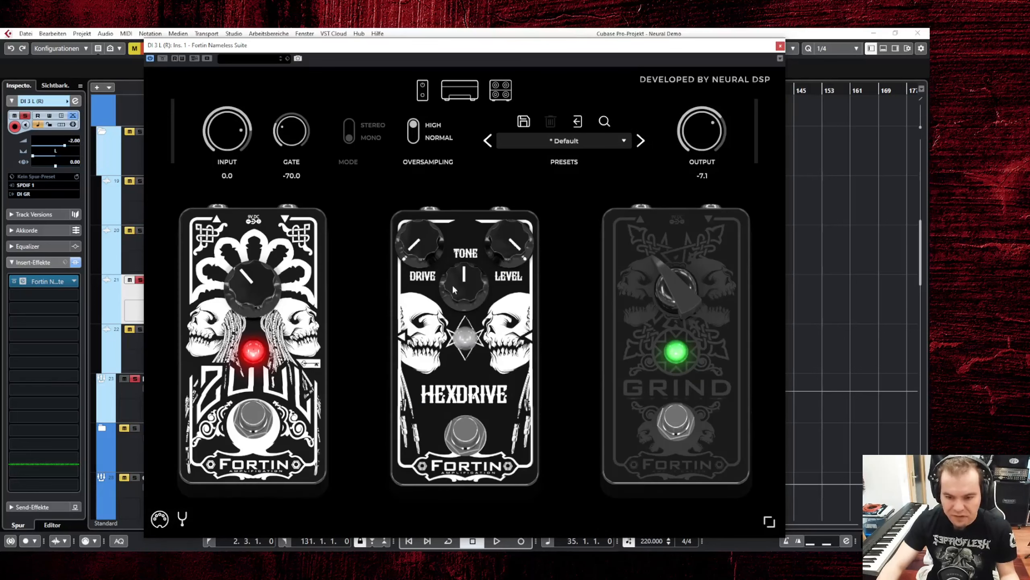
left_click(501, 90)
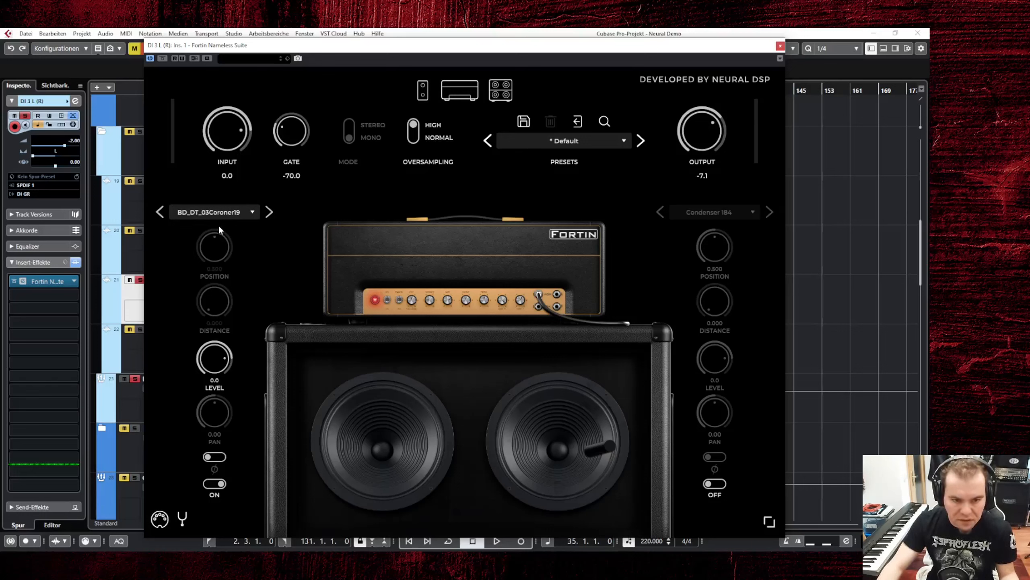
left_click(780, 46)
Examine the cabinet settings in the DI 4 R track's amp plugin
left_click(240, 345)
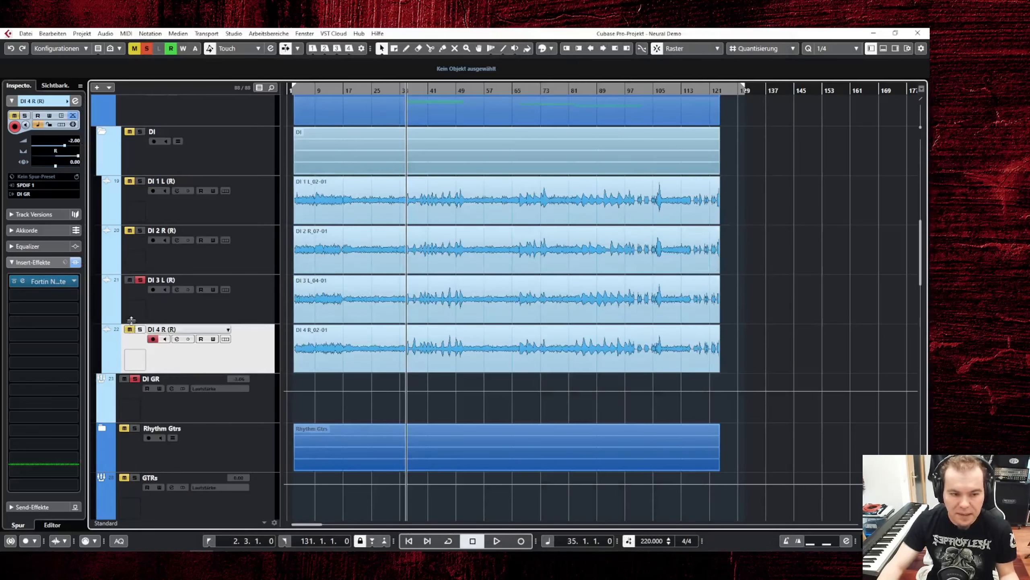
left_click(22, 282)
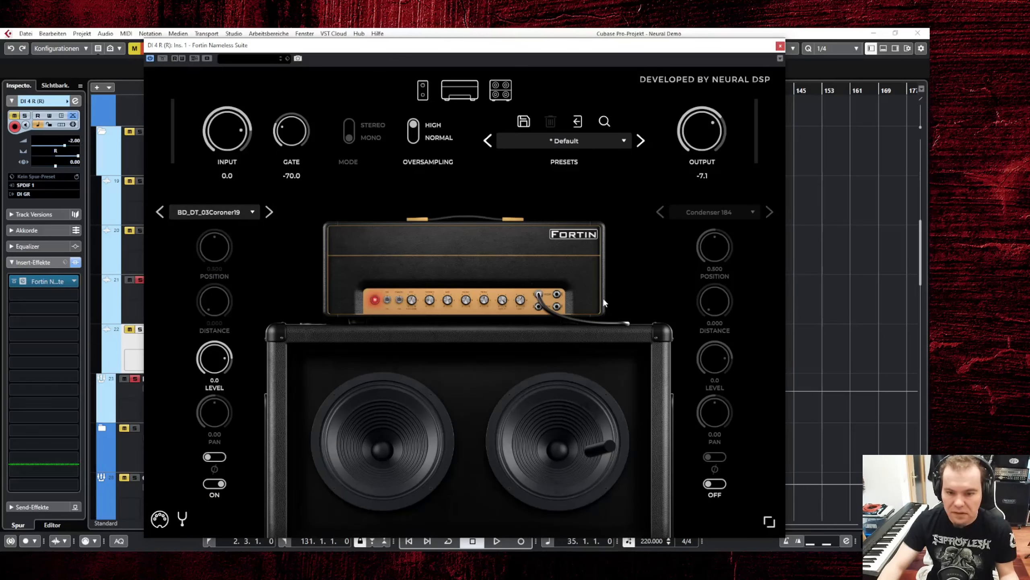
left_click(780, 46)
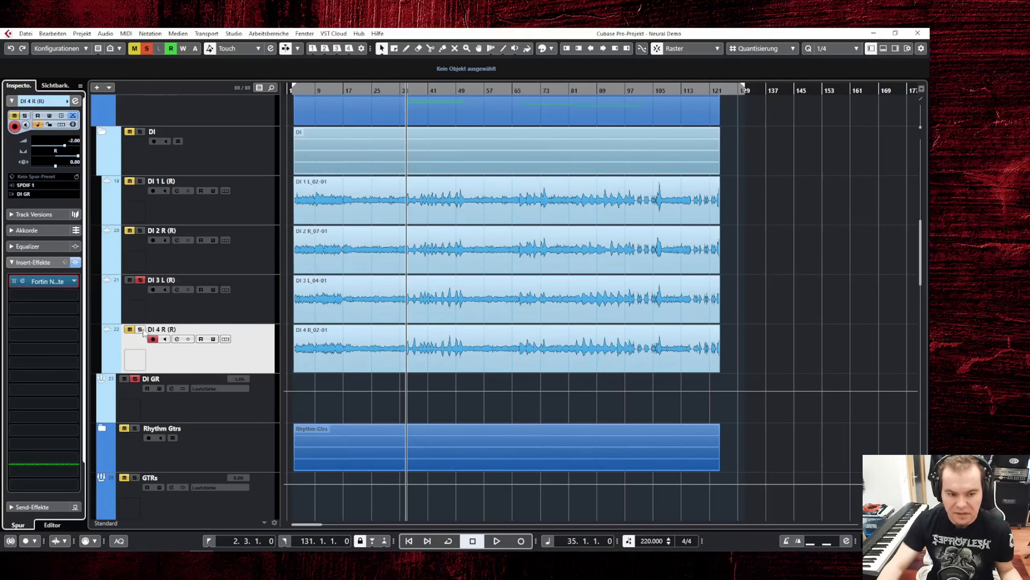
Add DI 4 R to the solo and play it together with DI 3 L
left_click(140, 330)
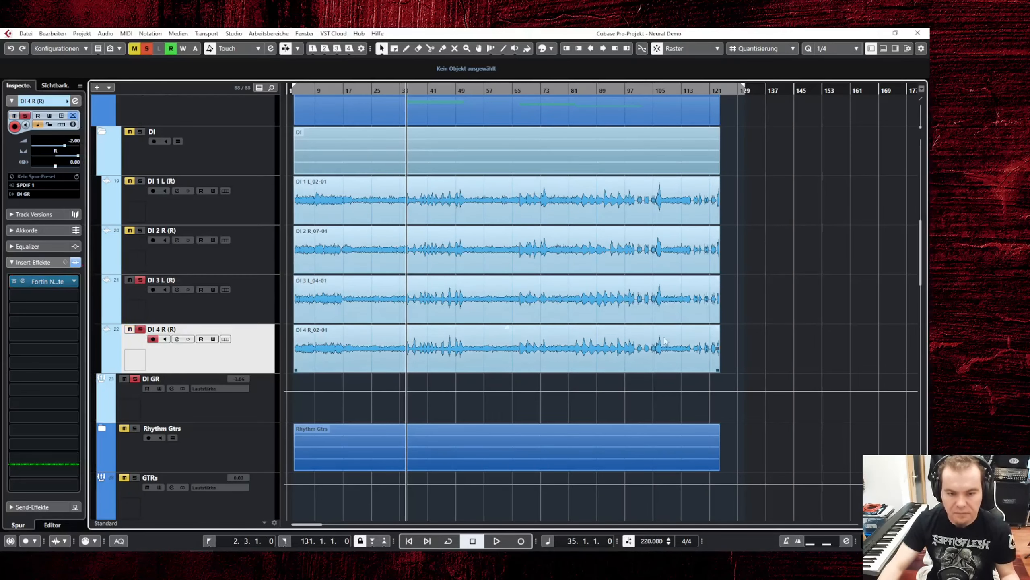
key("space")
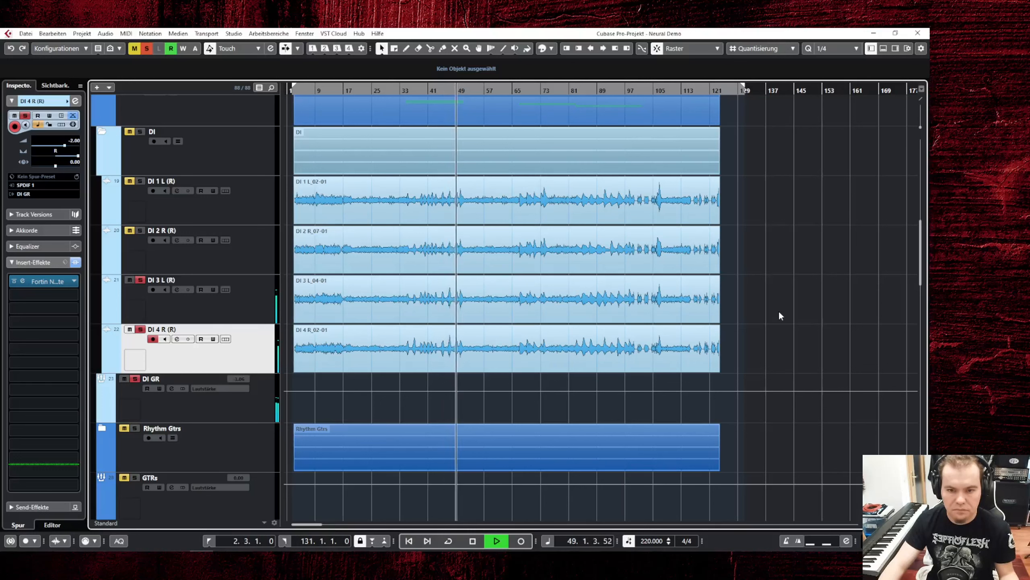
key("space")
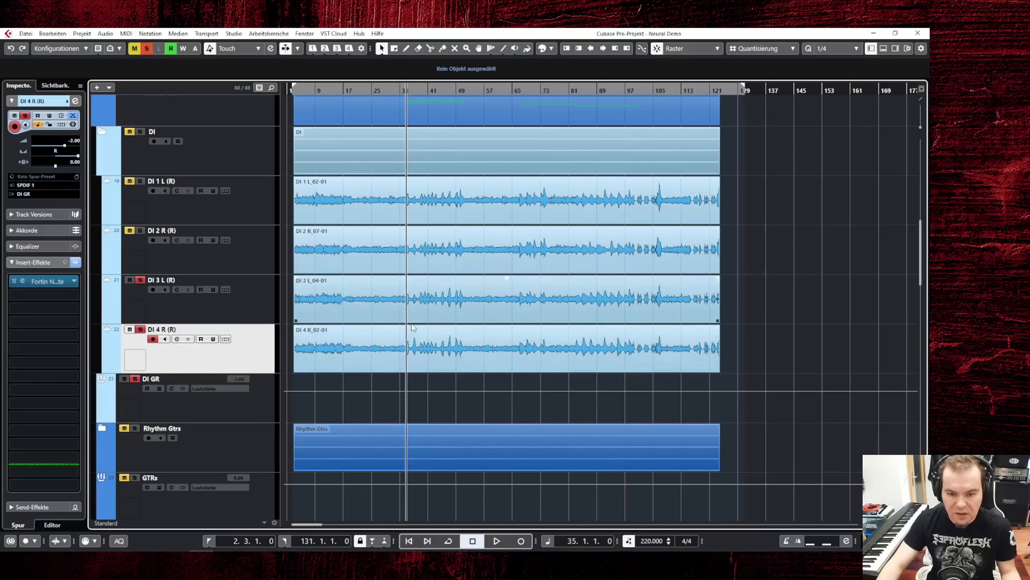
Solo the whole DI folder and listen to all four DI guitar tracks together
left_click(140, 131)
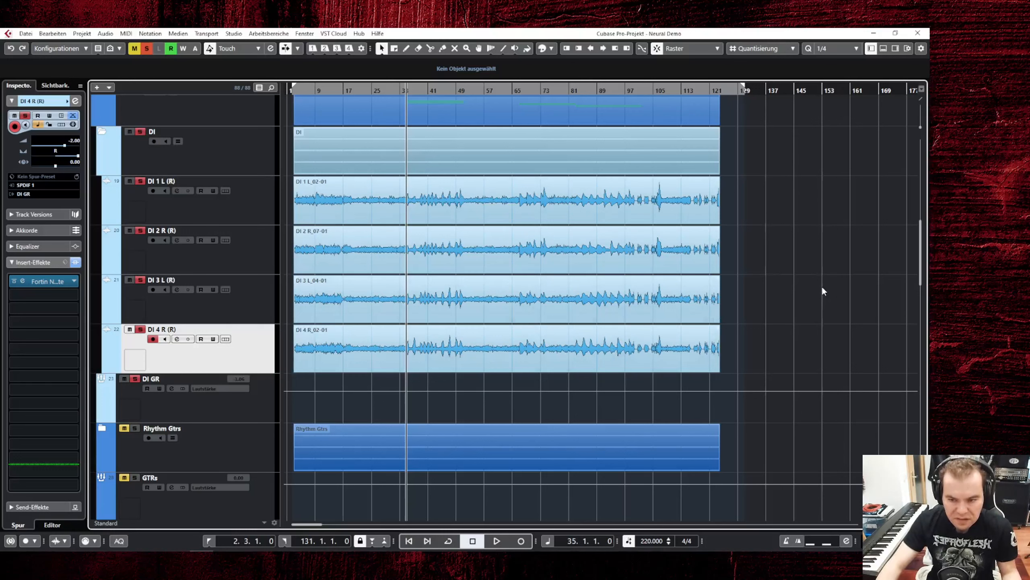
key("space")
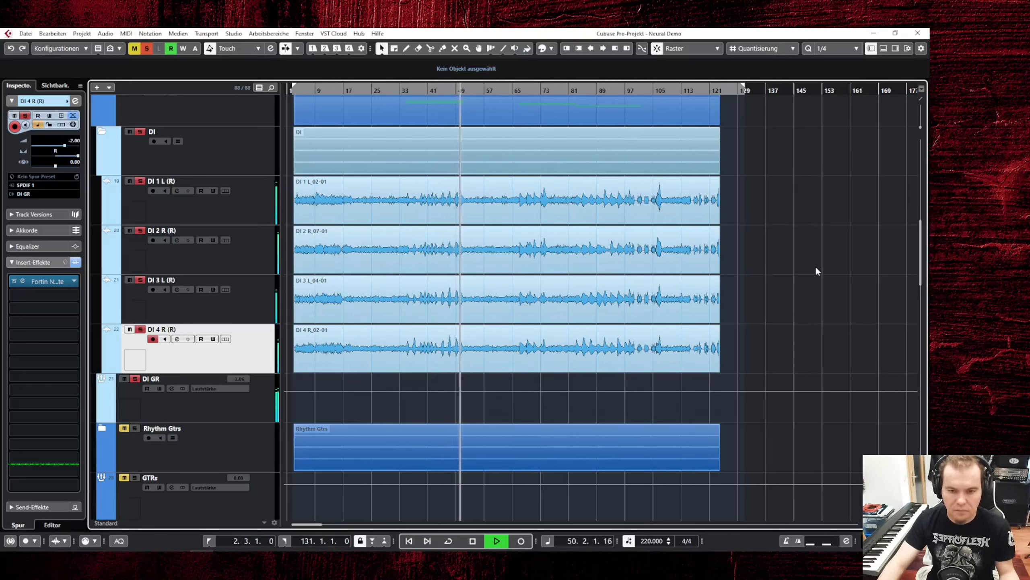
key("space")
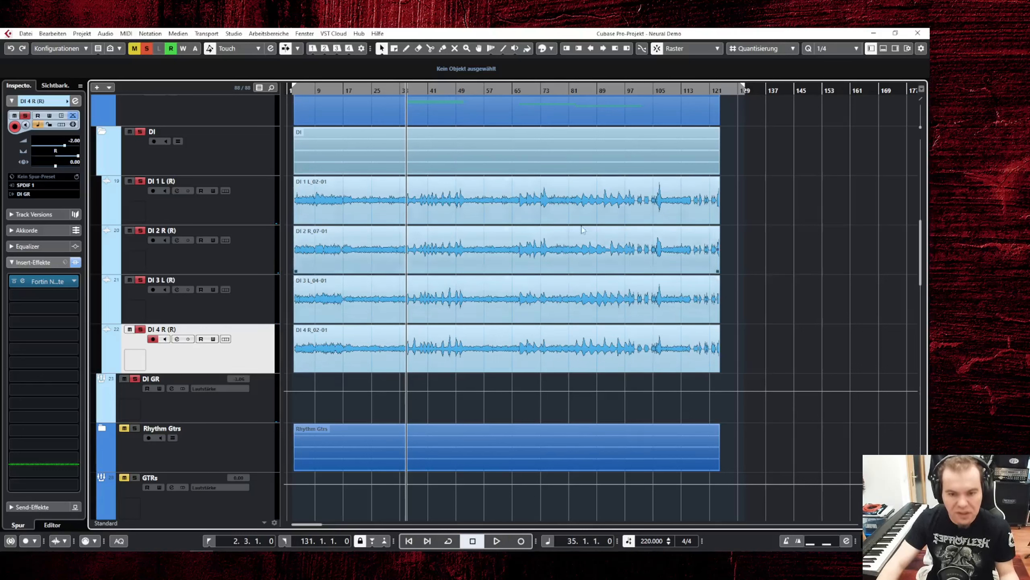
Turn the Grind pedal's knob up to its middle position in the DI 3 L track's amp plugin
key("Up")
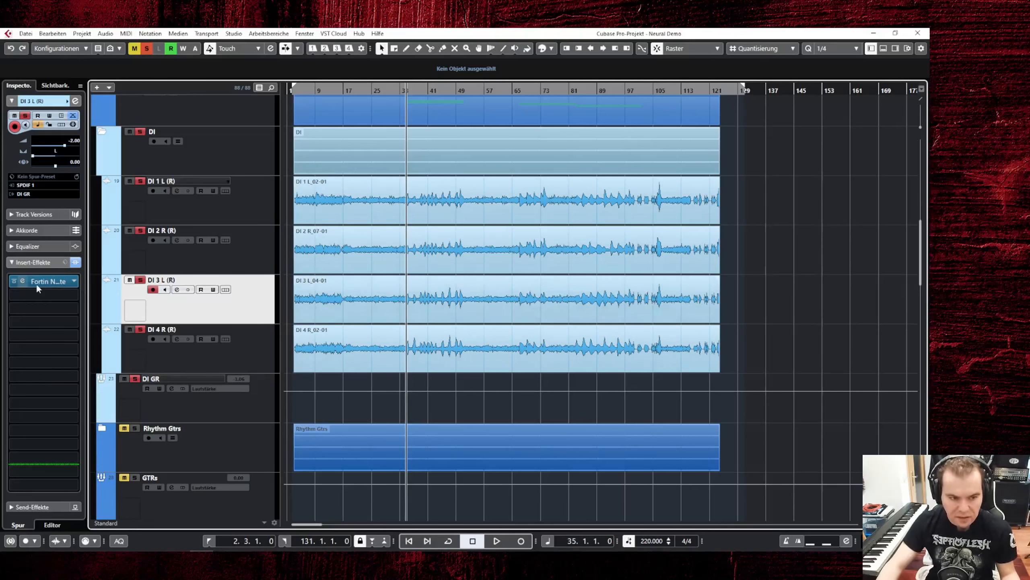
left_click(23, 282)
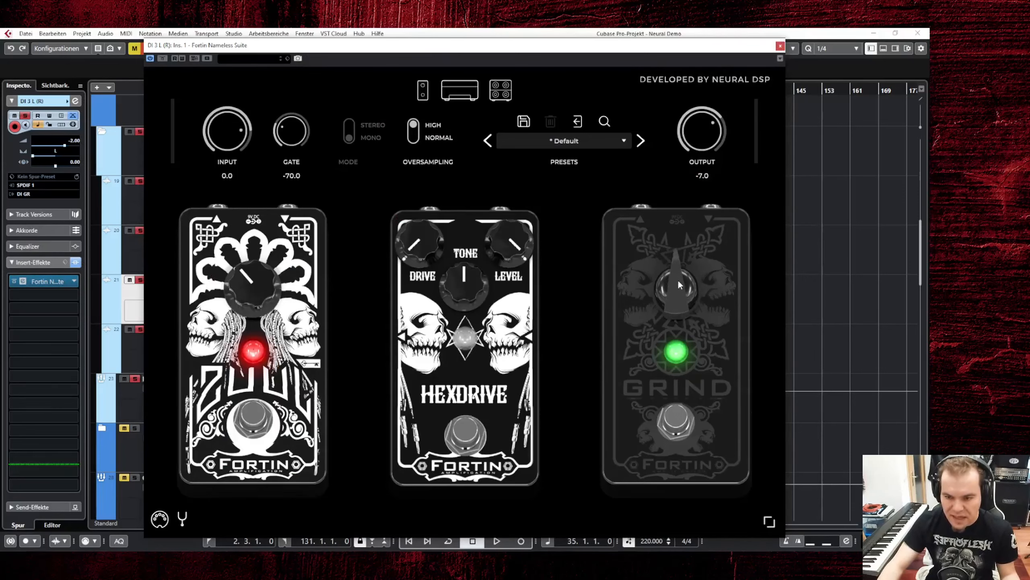
left_click(780, 45)
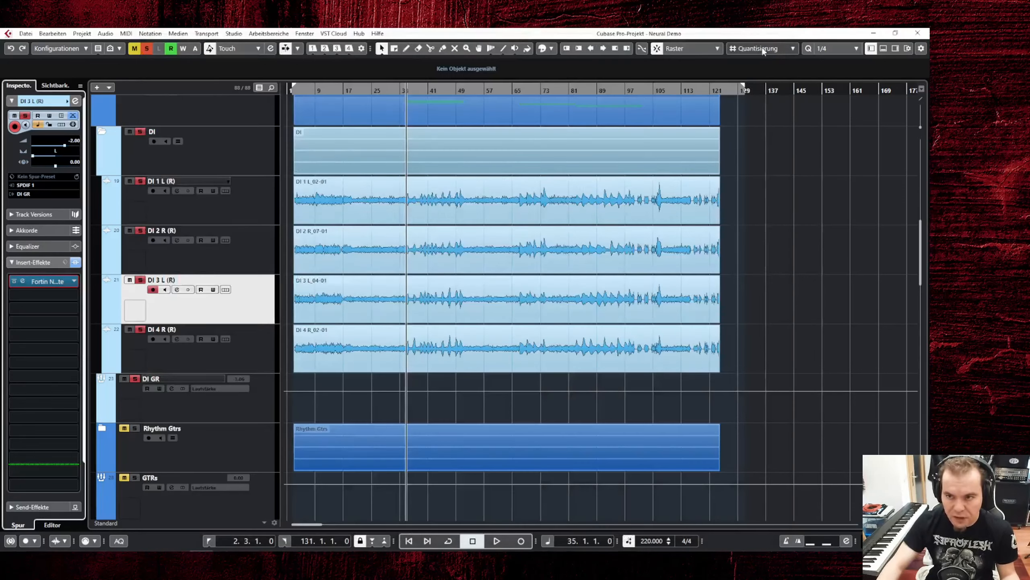
Turn the Grind pedal's knob up to its middle position in the DI 4 R track's amp plugin
left_click(232, 361)
left_click(23, 282)
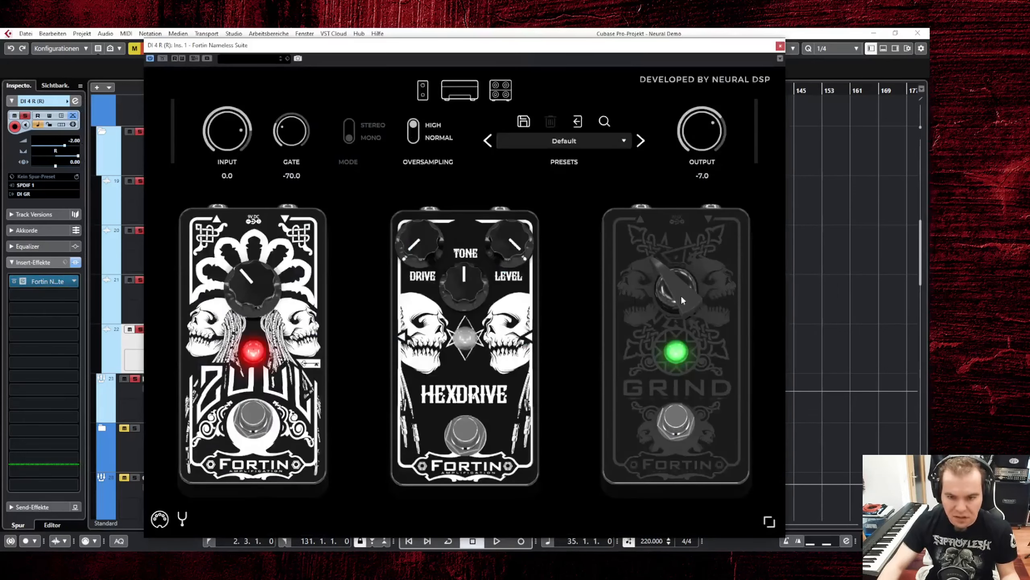
left_click_drag(689, 299, 689, 283)
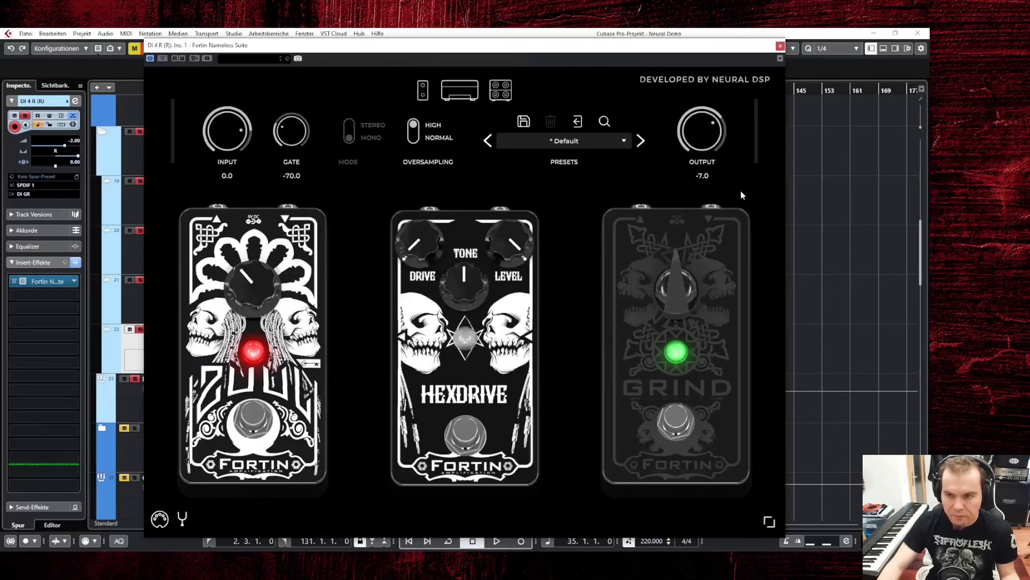
left_click(780, 45)
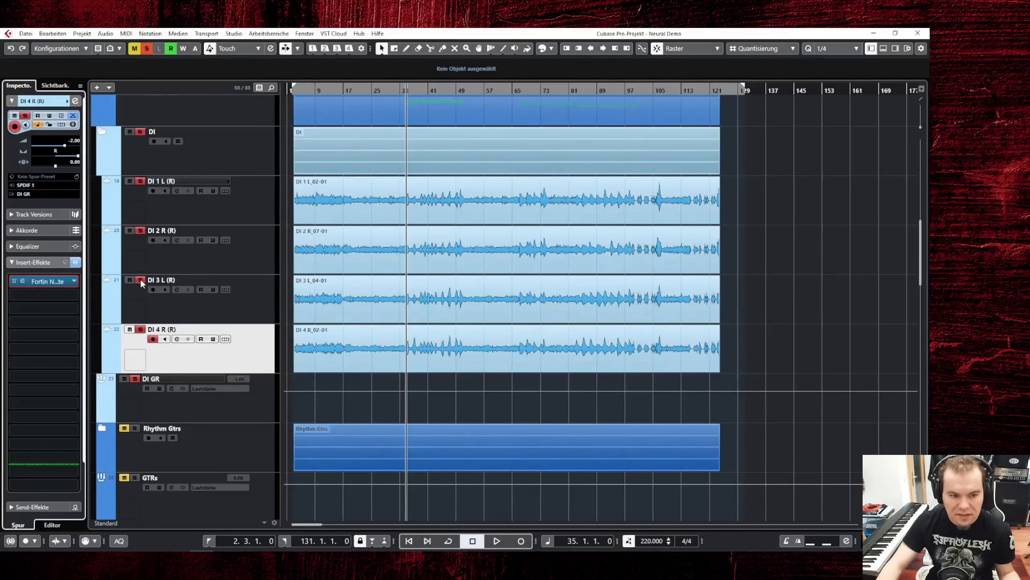
Solo only DI 3 L and DI 4 R within the DI folder and listen to them together
left_click(141, 280)
left_click(141, 330)
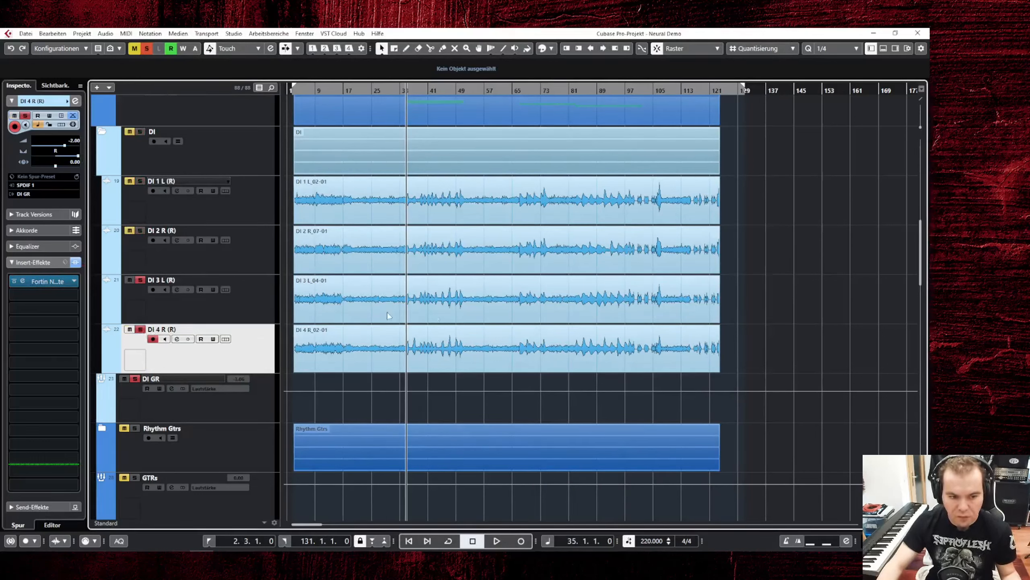
key("space")
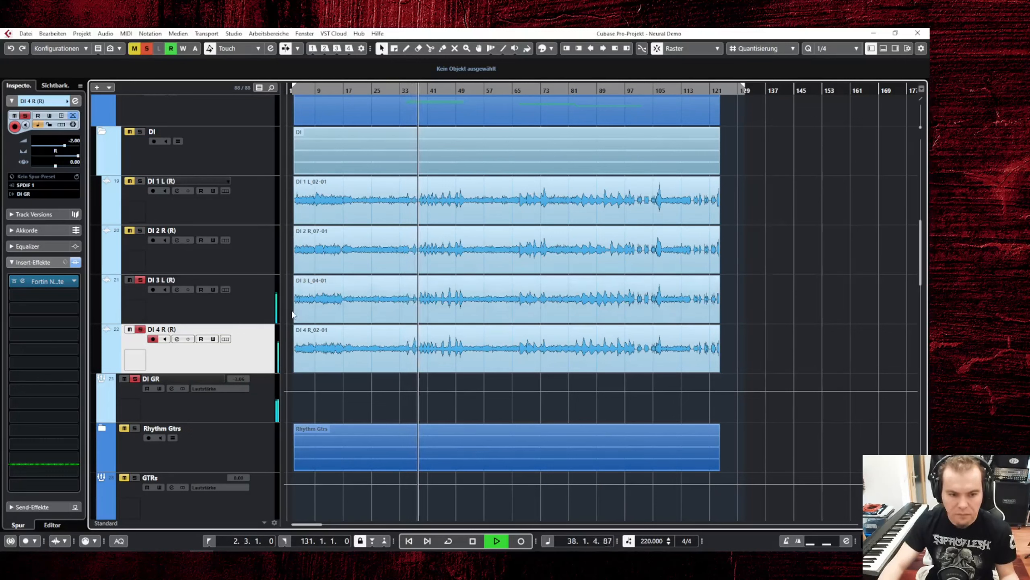
key("space")
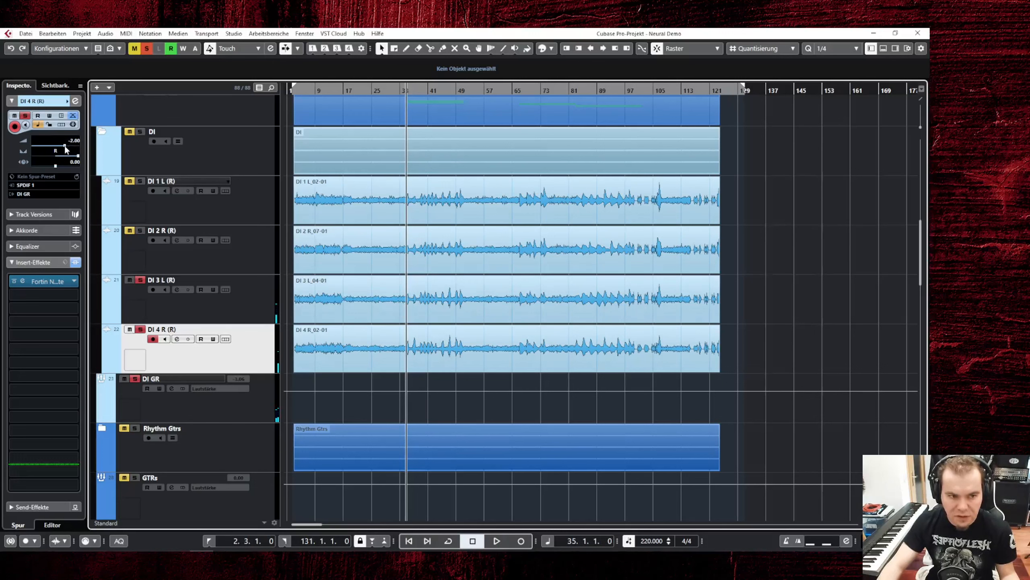
Raise the track volume of DI 3 L and DI 4 R to -1.75 and play the pair
key("Up")
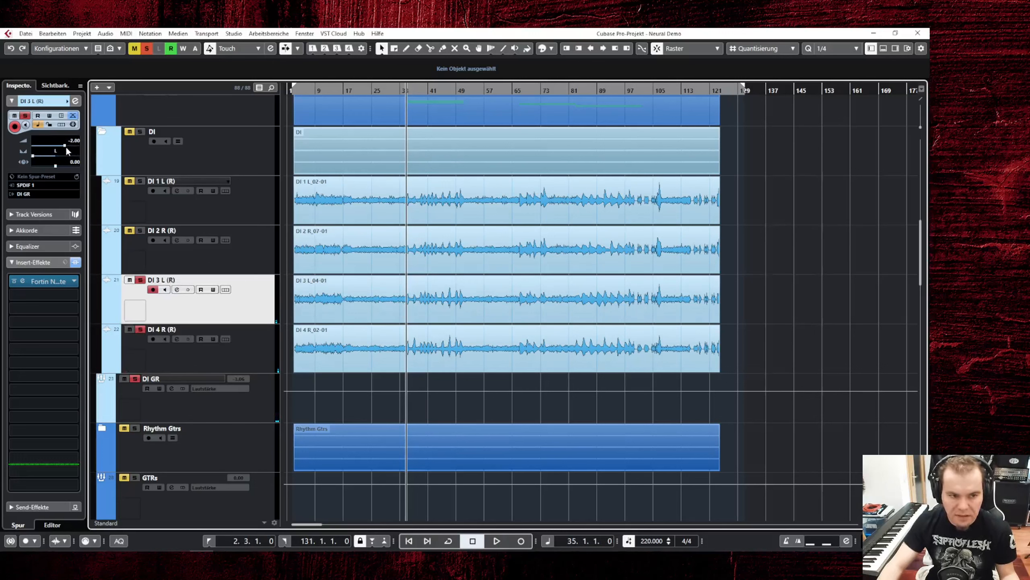
scroll(66, 149, "up", 1)
key("space")
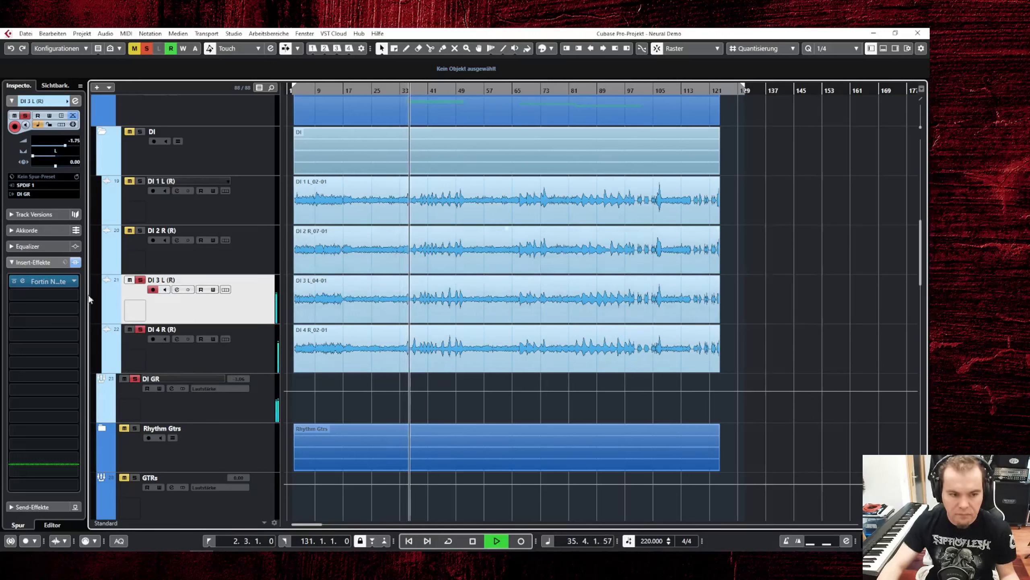
key("space")
Set the amp plugin's output to -6.2 on DI 3 L and raise the output on DI 4 R while checking playback
left_click(27, 281)
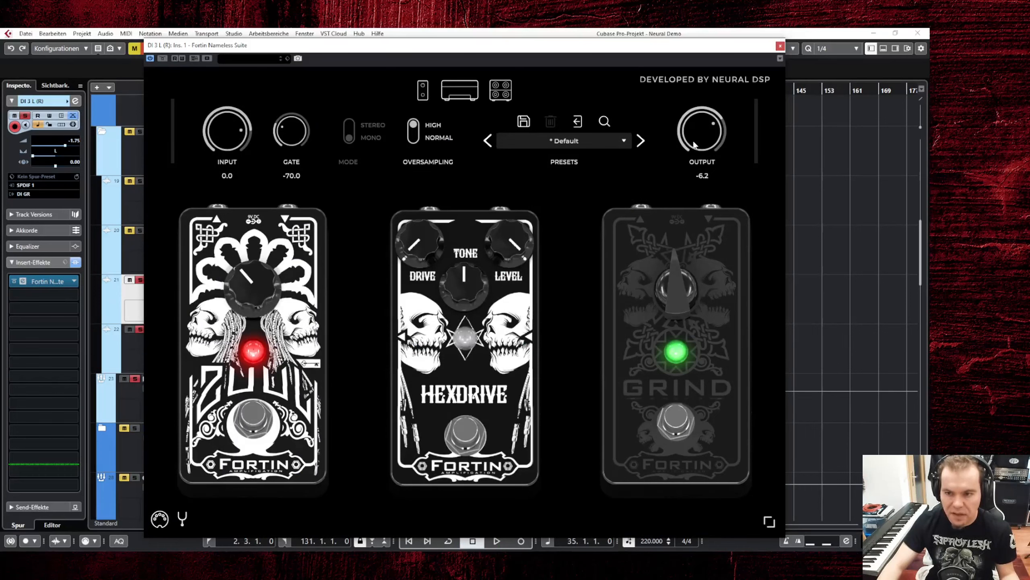
left_click(779, 47)
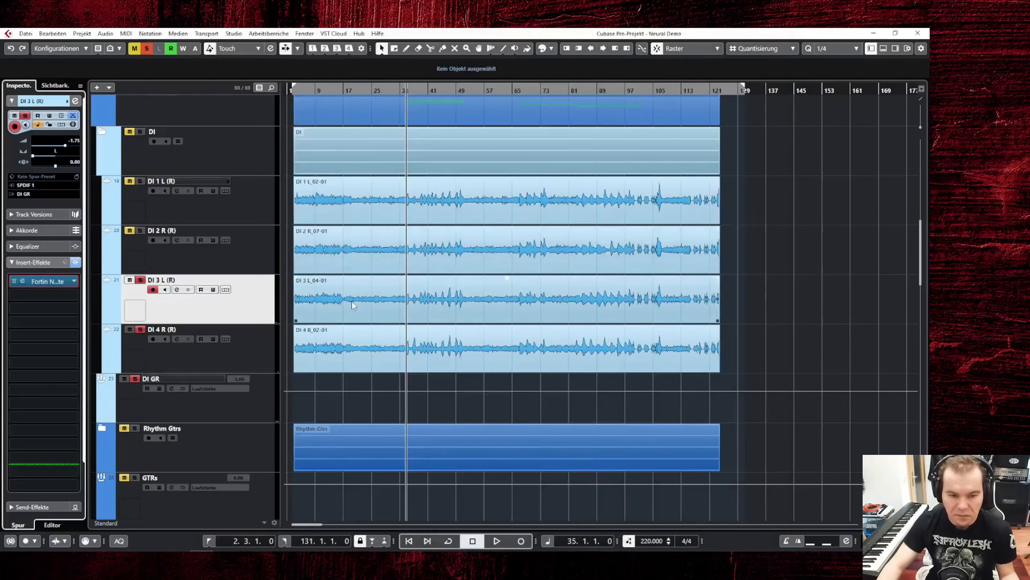
left_click(262, 345)
left_click(25, 283)
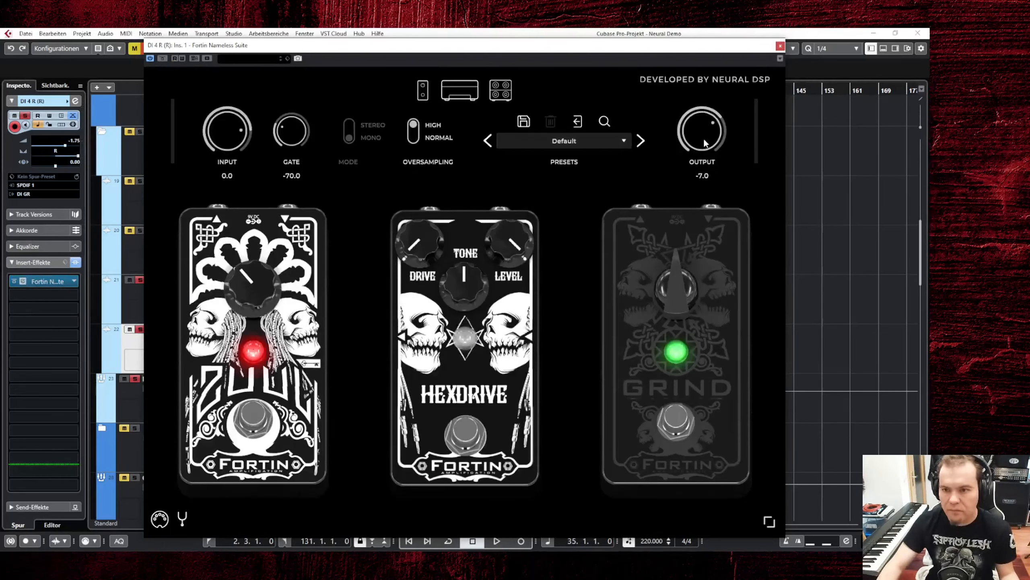
key("space")
left_click_drag(705, 143, 716, 132)
left_click(780, 47)
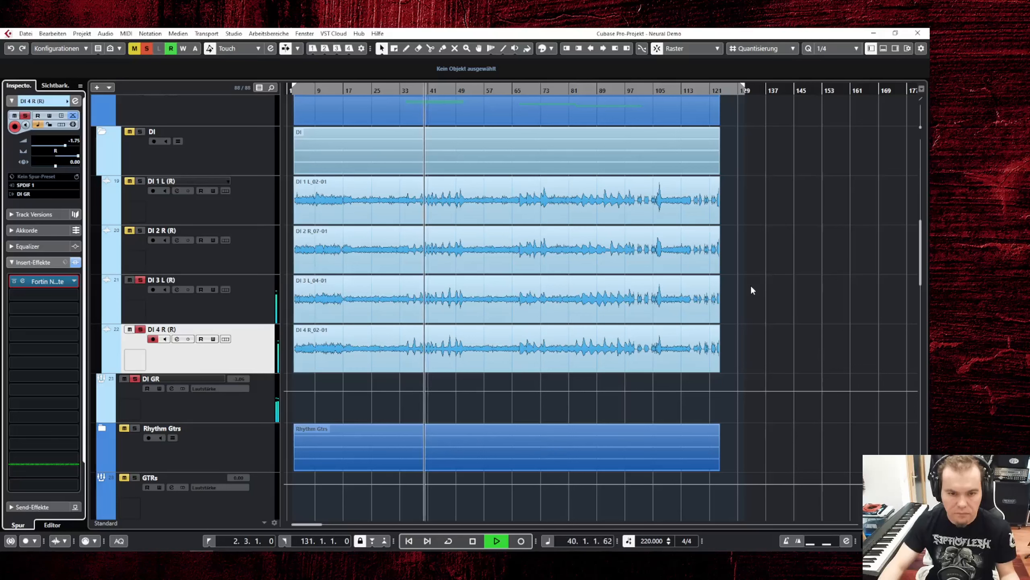
key("space")
Switch the solo from DI 3 L and DI 4 R to DI 1 L and DI 2 R and play that pair
left_click(139, 180)
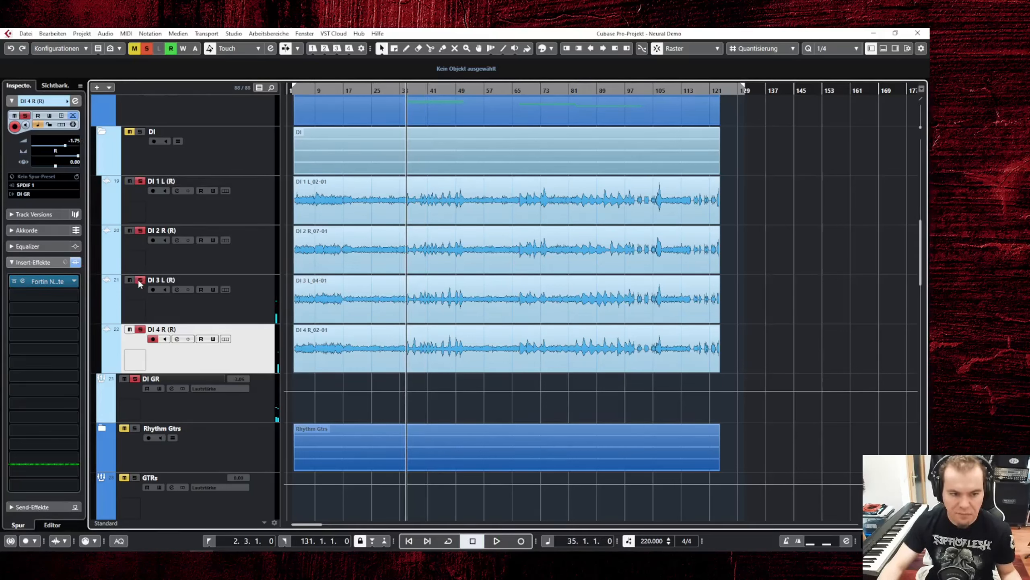
left_click(140, 329)
key("space")
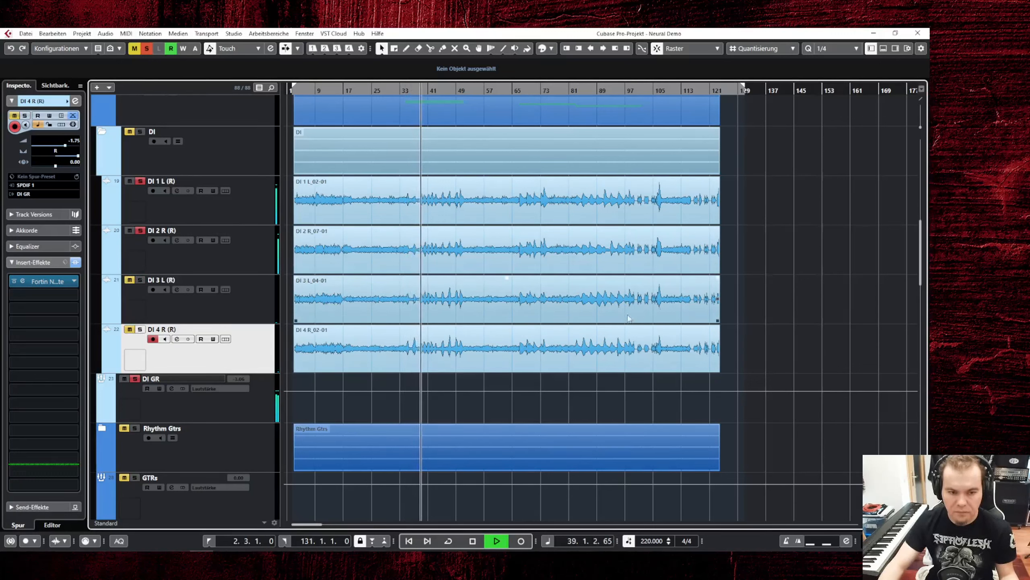
key("space")
Switch the solo back to DI 3 L and DI 4 R and play them for comparison
left_click(140, 280, "alt")
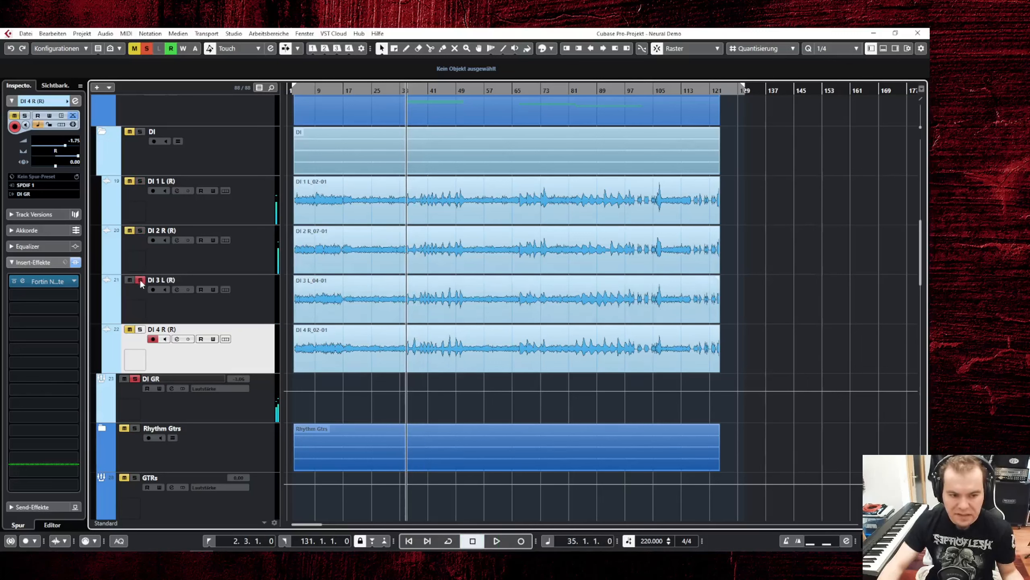
left_click(140, 329)
key("space")
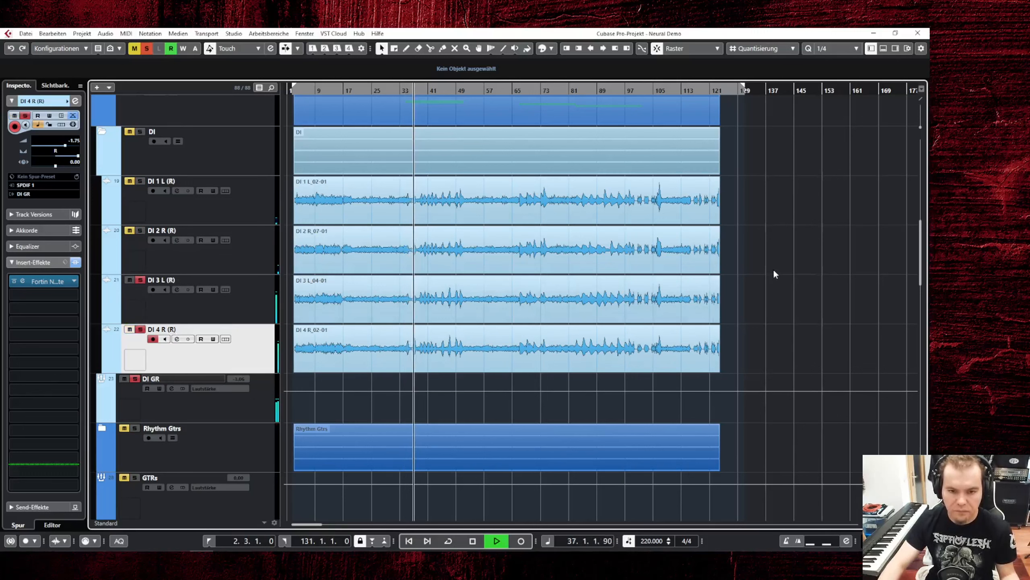
key("space")
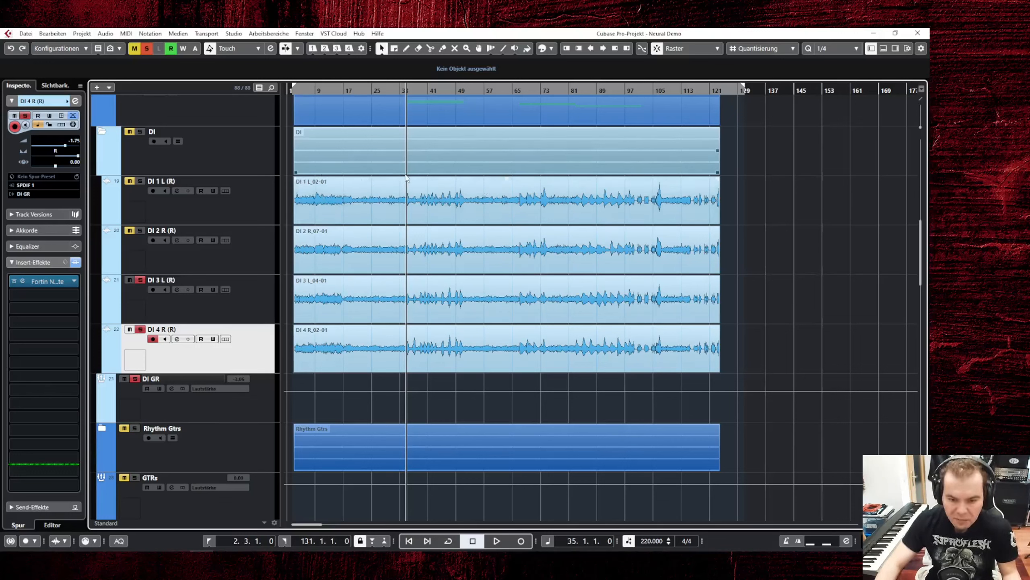
Solo the entire DI folder and play all four layered guitar tracks
left_click(140, 132)
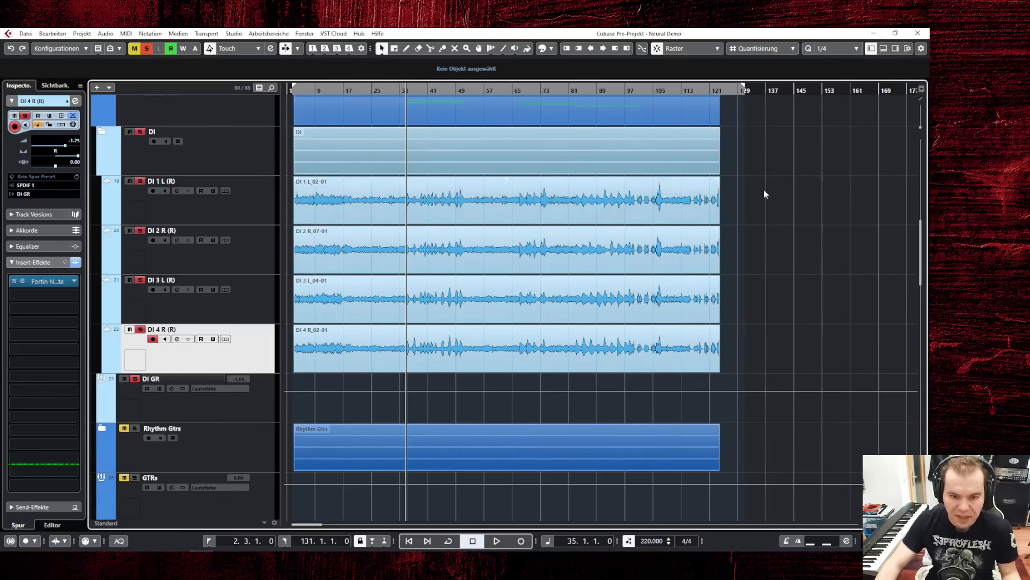
key("space")
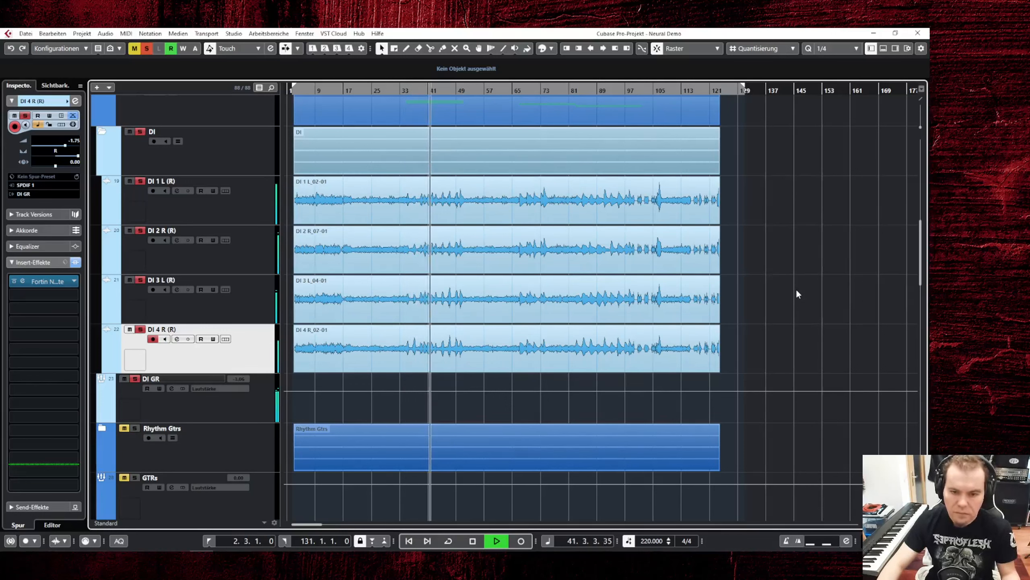
key("space")
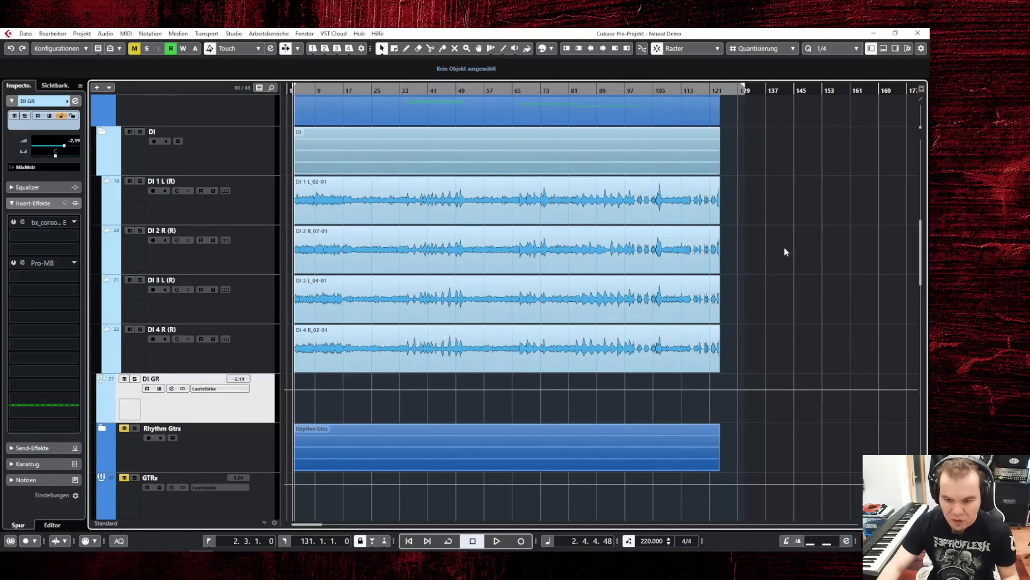
Pull the DI GR group fader down to silence, play the mix, and bring the fader up to -1.74
key("e")
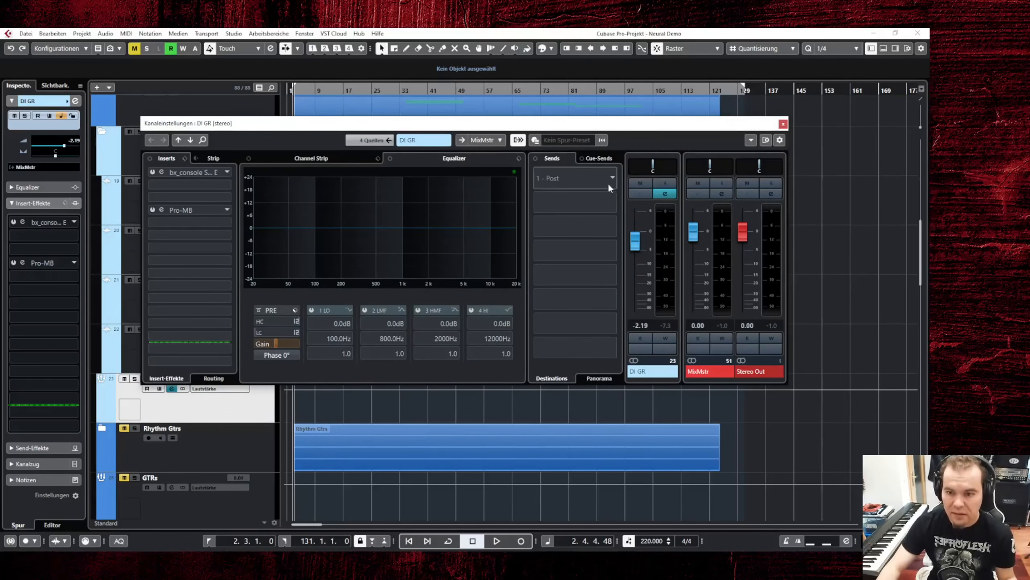
left_click_drag(636, 238, 635, 311)
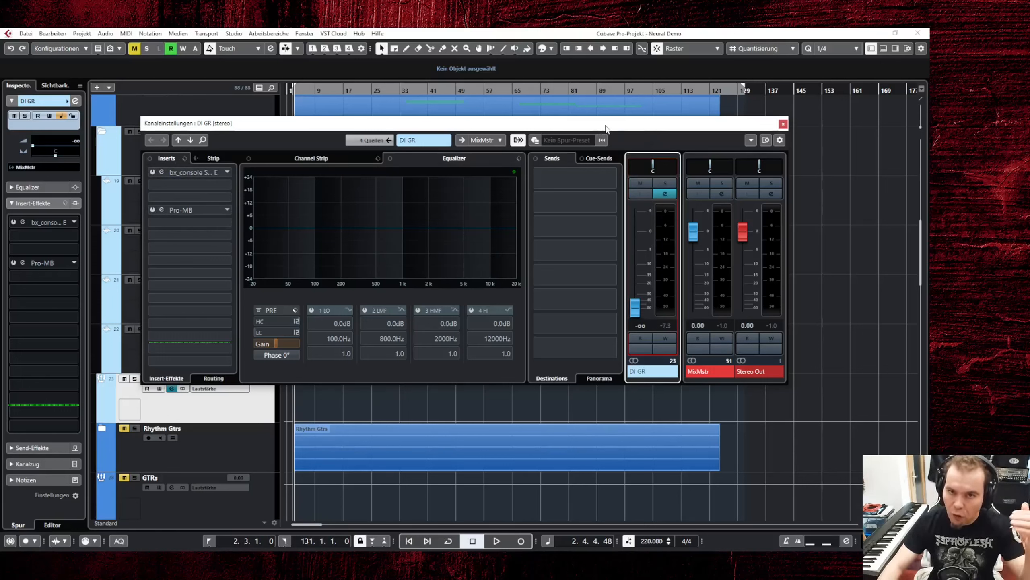
key("space")
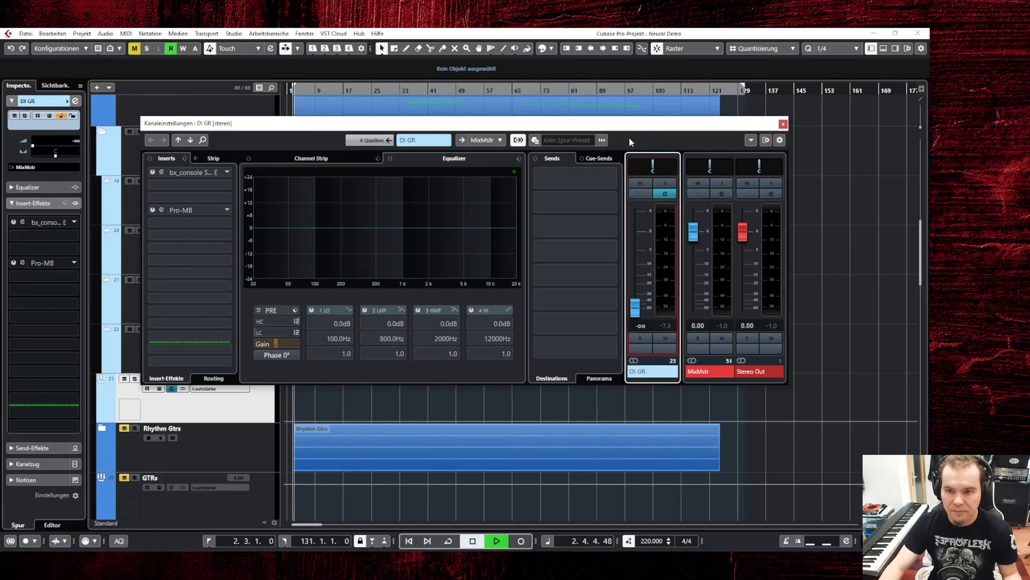
left_click_drag(635, 303, 637, 247)
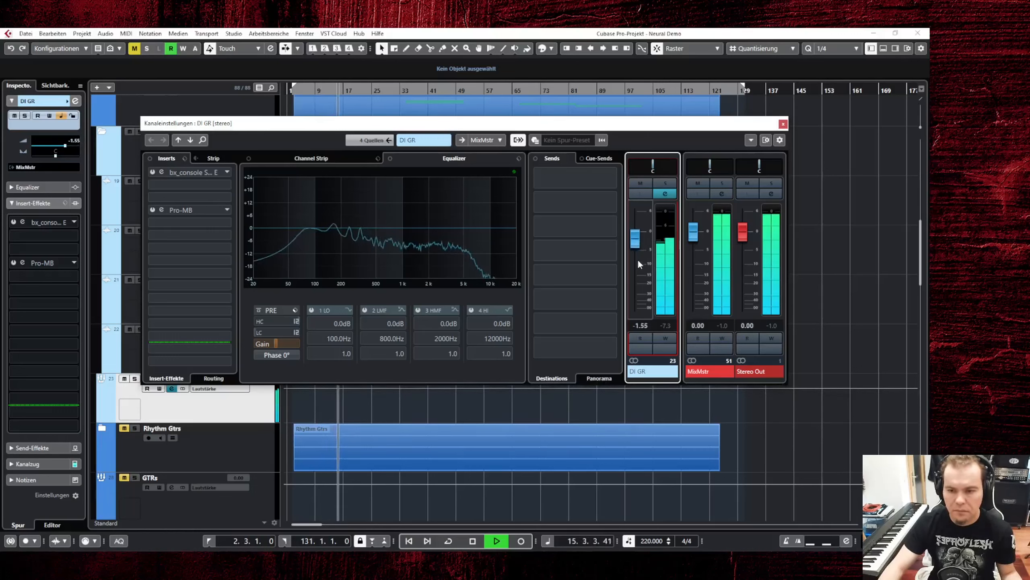
left_click_drag(638, 290, 638, 242)
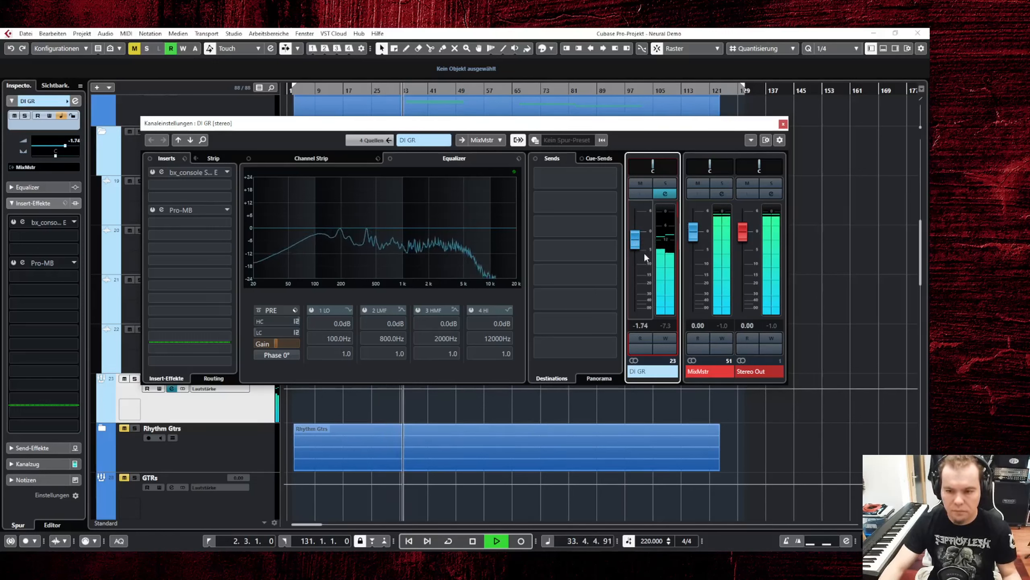
key("space")
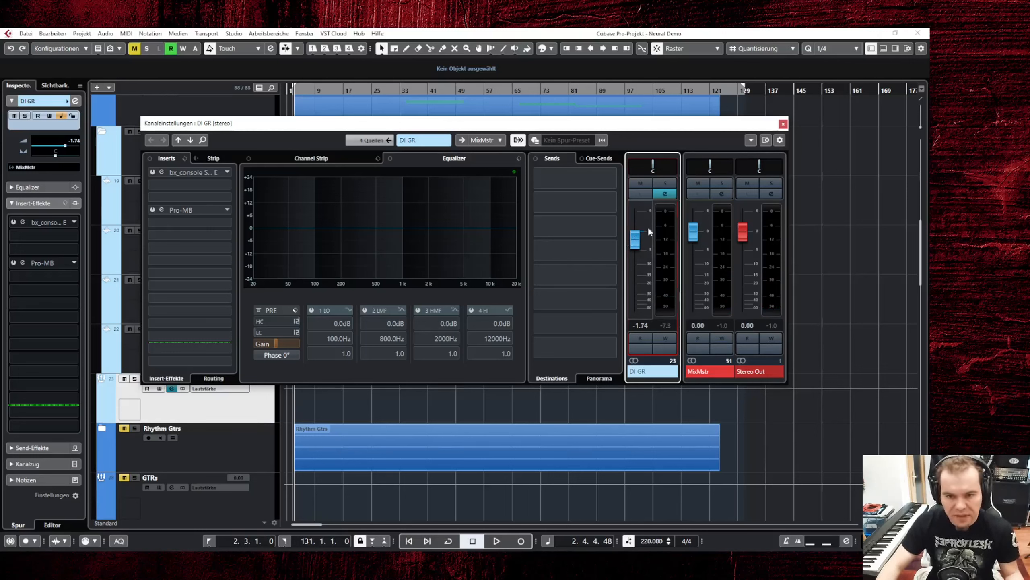
left_click(783, 124)
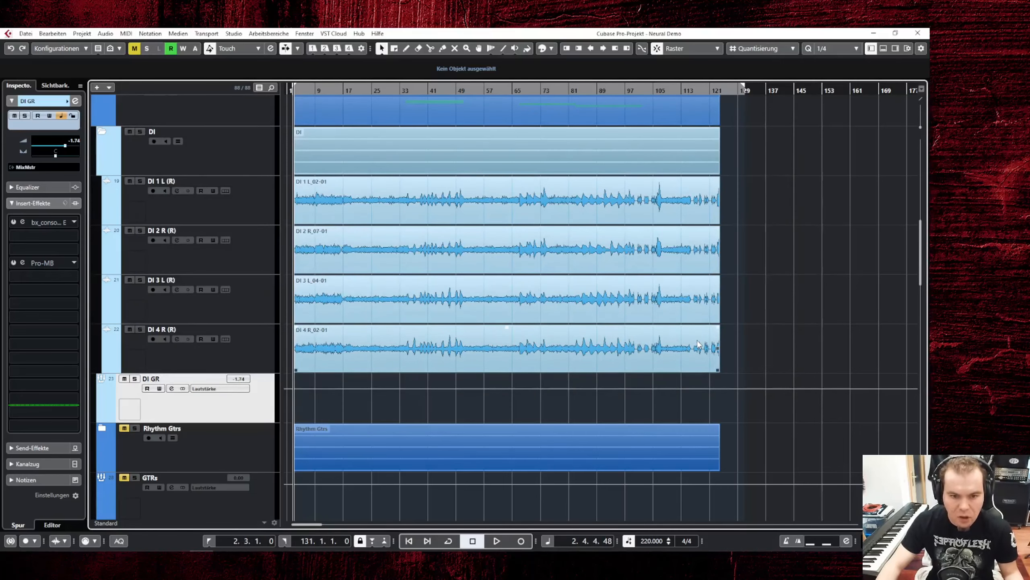
Activate the bx_console SSL 4000 E insert on the DI GR group channel and open its interface
key("e")
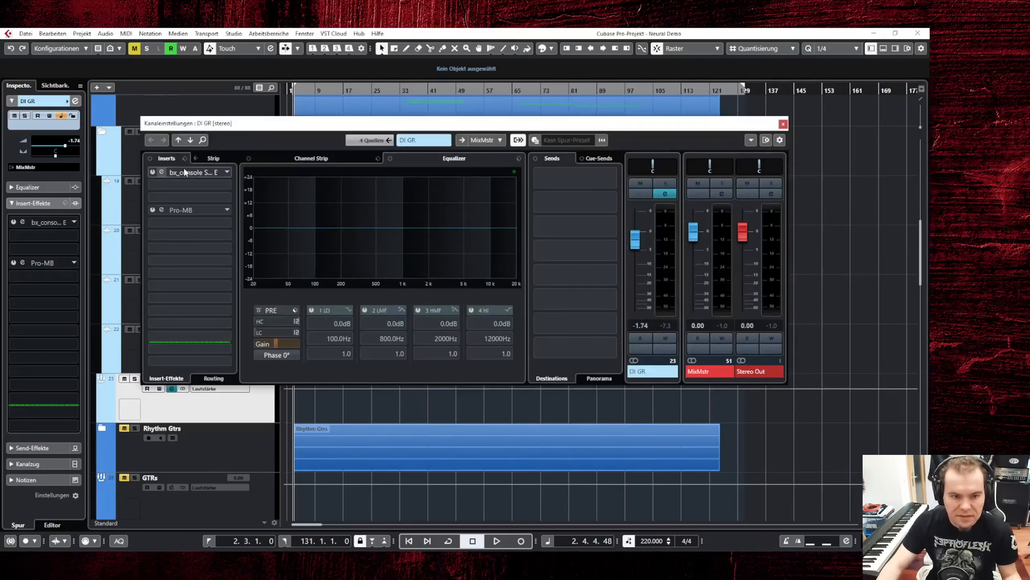
left_click(154, 172)
left_click(161, 174)
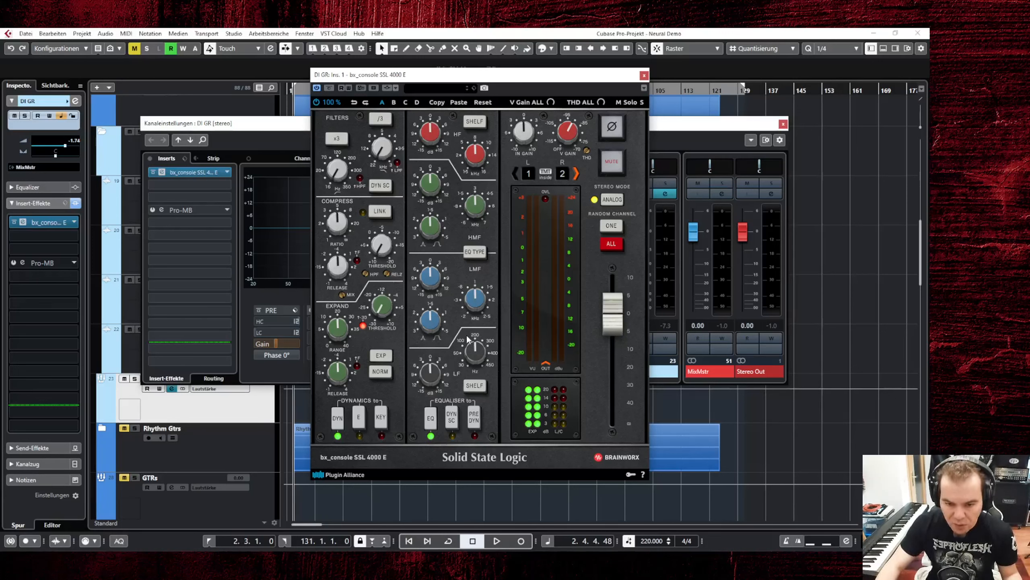
Play the mix and cut the LF gain slightly in the DI GR group's bx_console EQ
key("space")
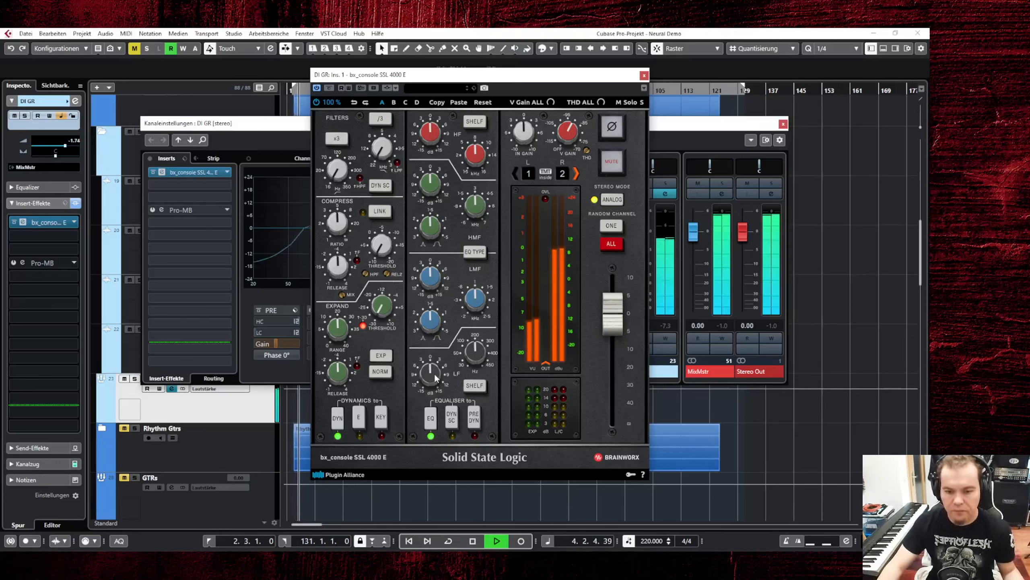
left_click_drag(430, 376, 443, 404)
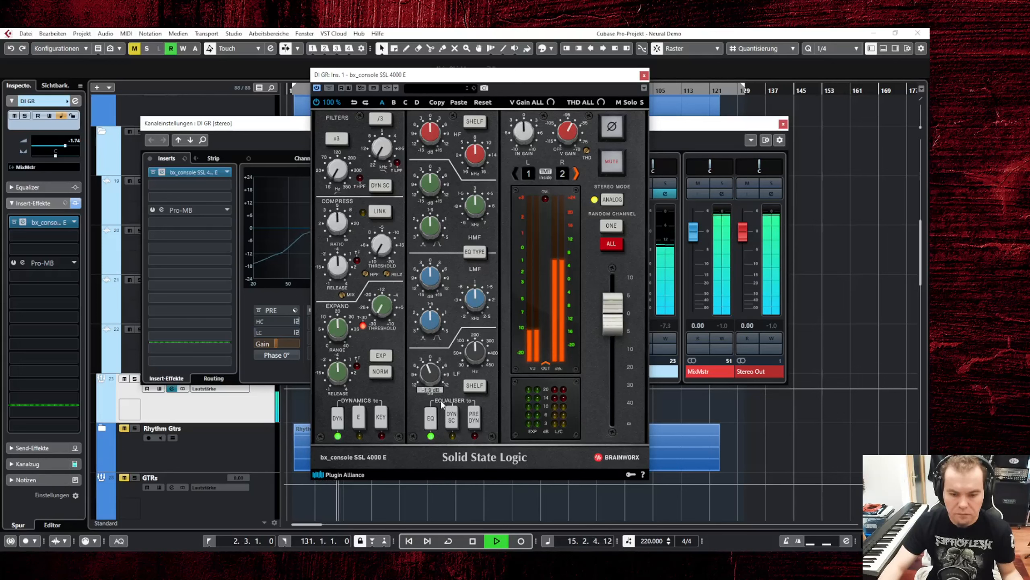
mouse_move(441, 401)
left_mouse_down()
mouse_move(441, 429)
mouse_move(447, 387)
mouse_move(446, 403)
left_mouse_up()
left_click_drag(444, 404, 443, 405)
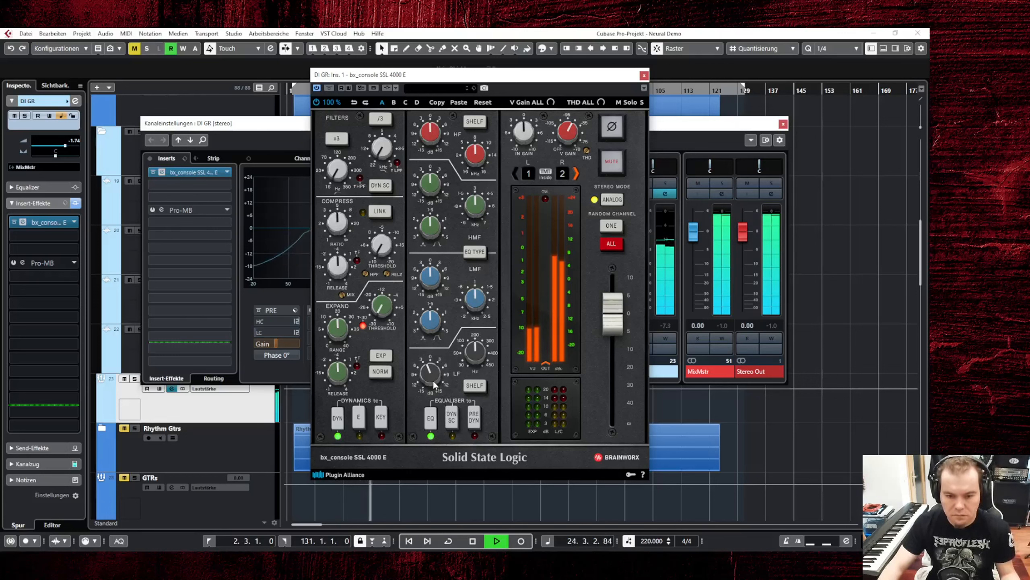
key("space")
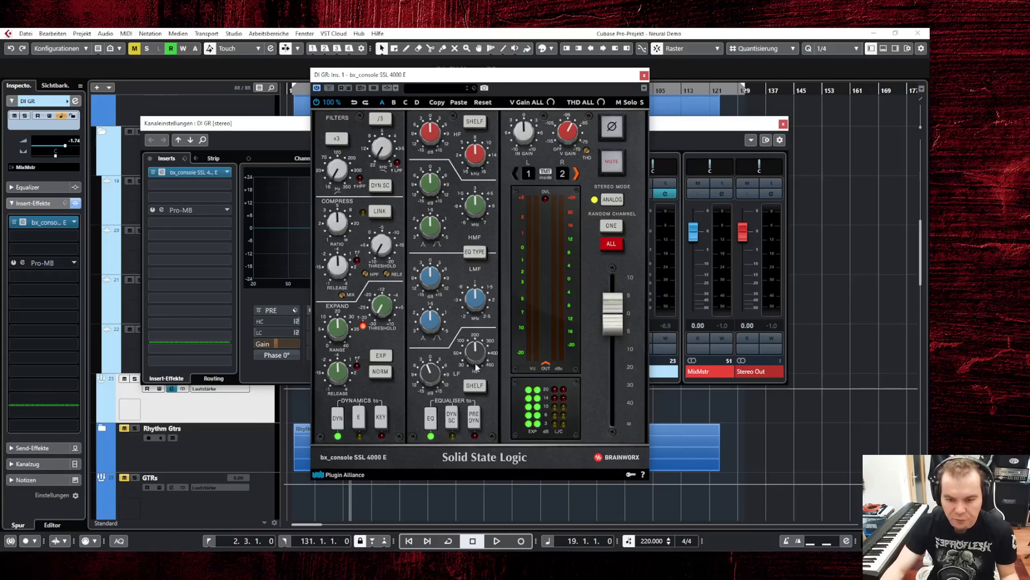
Try a deeper LF cut on the DI GR group during playback and ease it back to a moderate cut
mouse_move(479, 357)
left_mouse_down()
mouse_move(481, 334)
mouse_move(485, 382)
mouse_move(488, 356)
left_mouse_up()
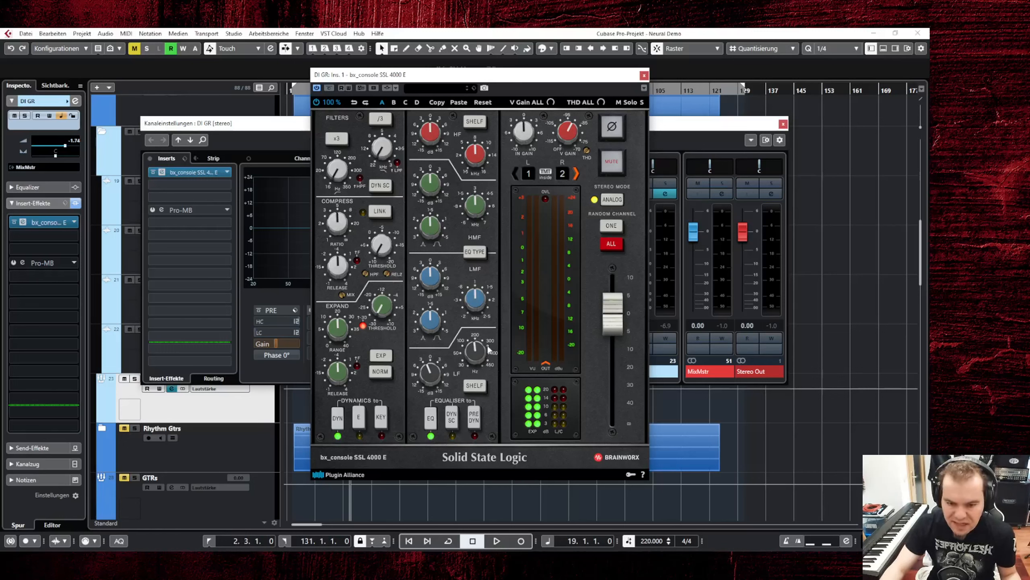
key("space")
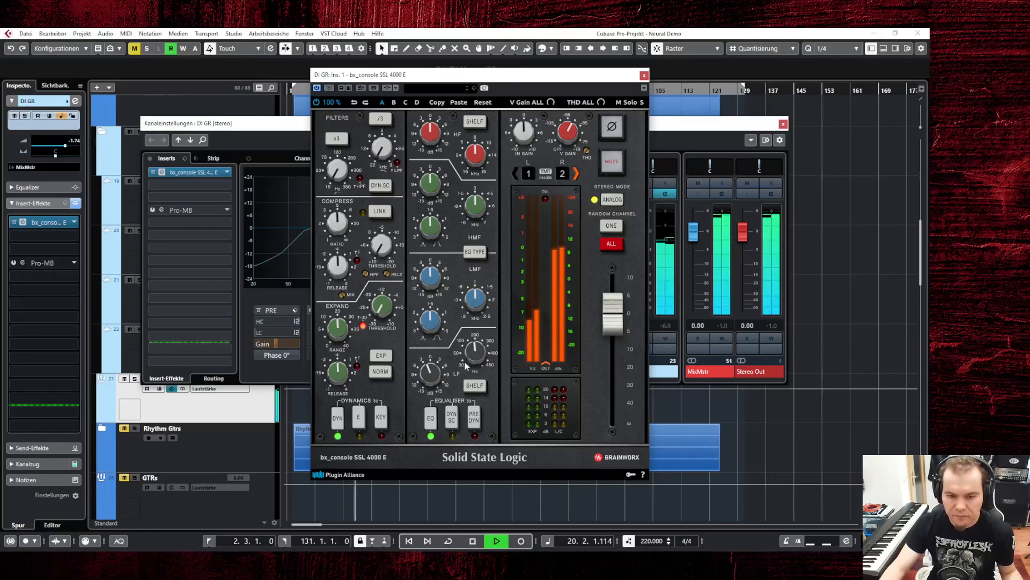
mouse_move(432, 372)
left_mouse_down()
mouse_move(437, 392)
mouse_move(439, 378)
left_mouse_up()
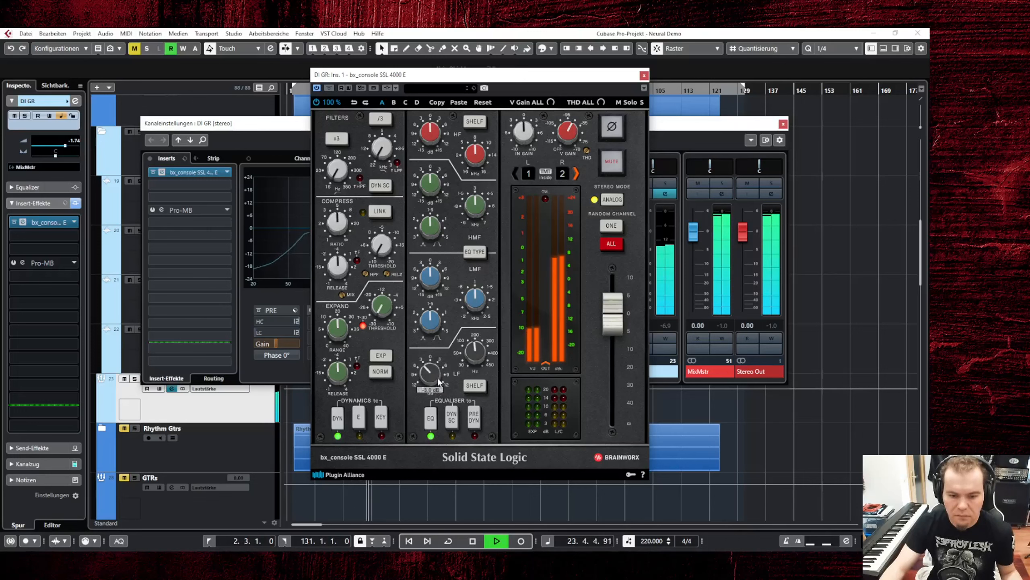
key("space")
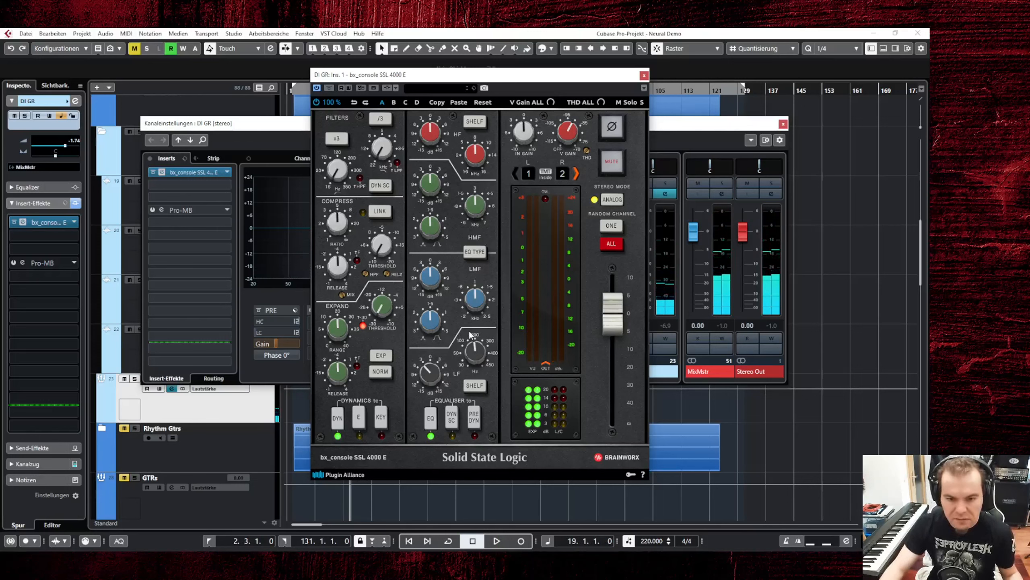
key("space")
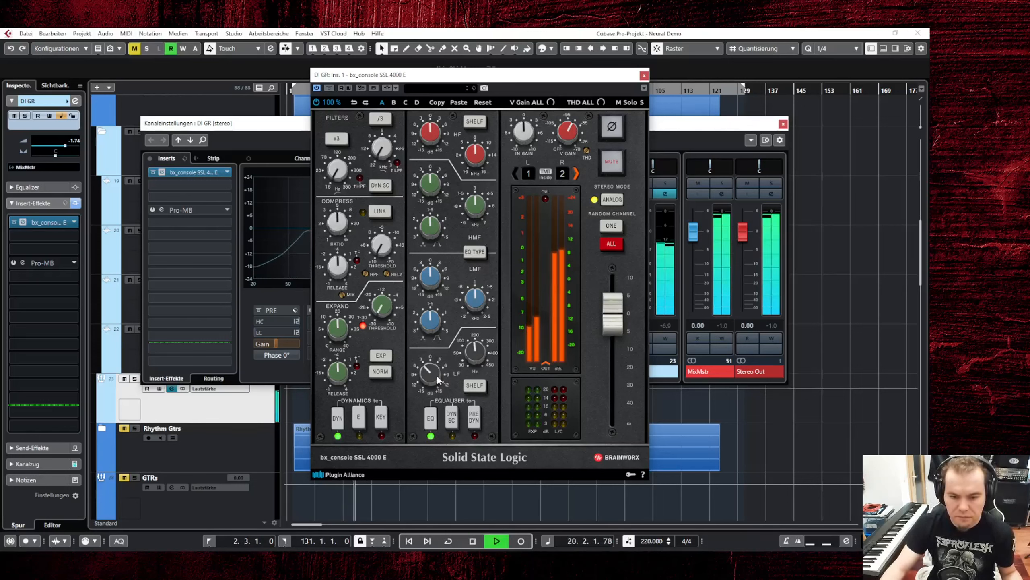
left_click_drag(437, 374, 437, 376)
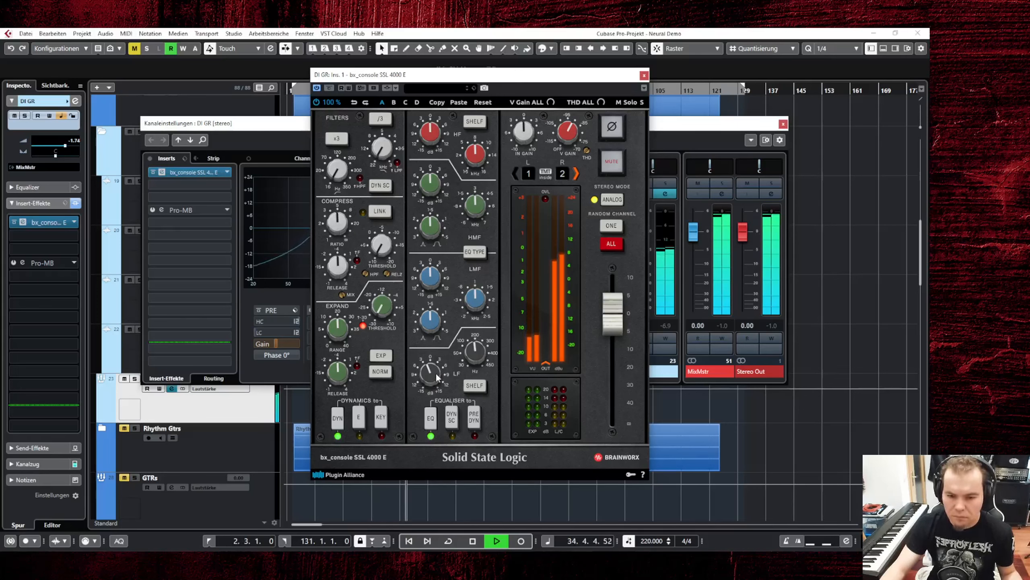
key("space")
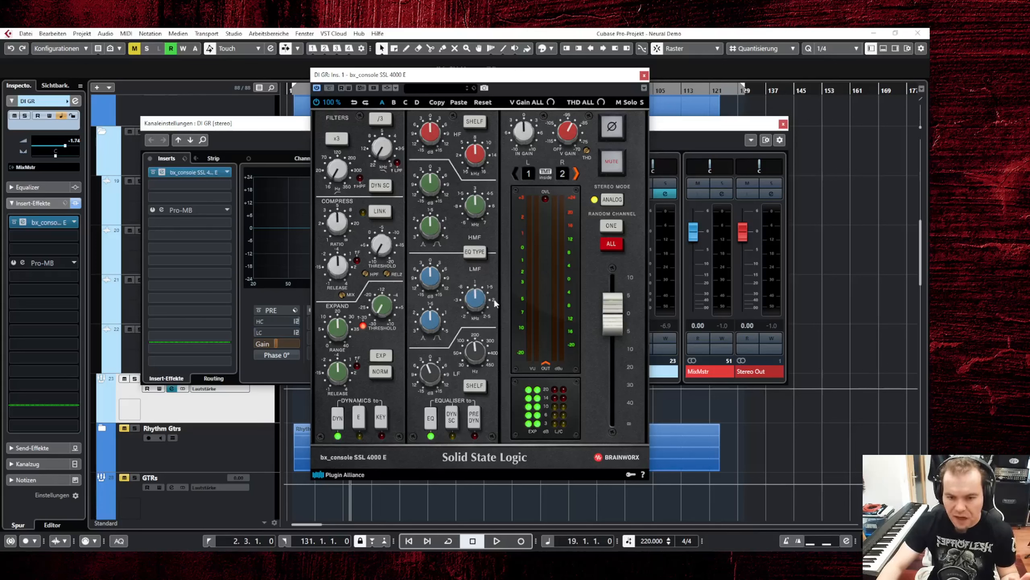
Lower the LMF frequency and Q, and cut the LMF gain slightly while playing the mix
left_click_drag(486, 302, 483, 316)
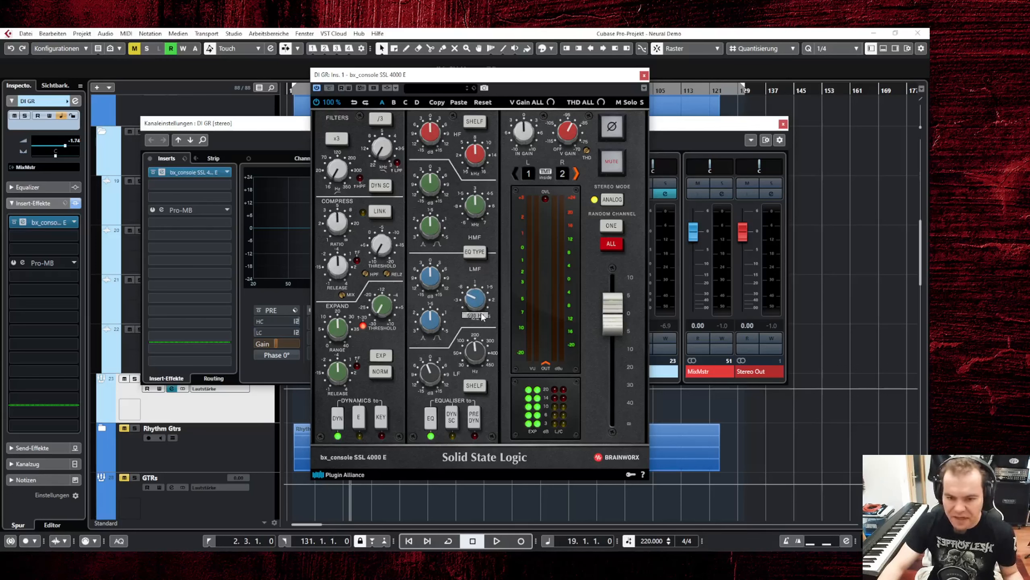
left_click_drag(483, 318, 483, 318)
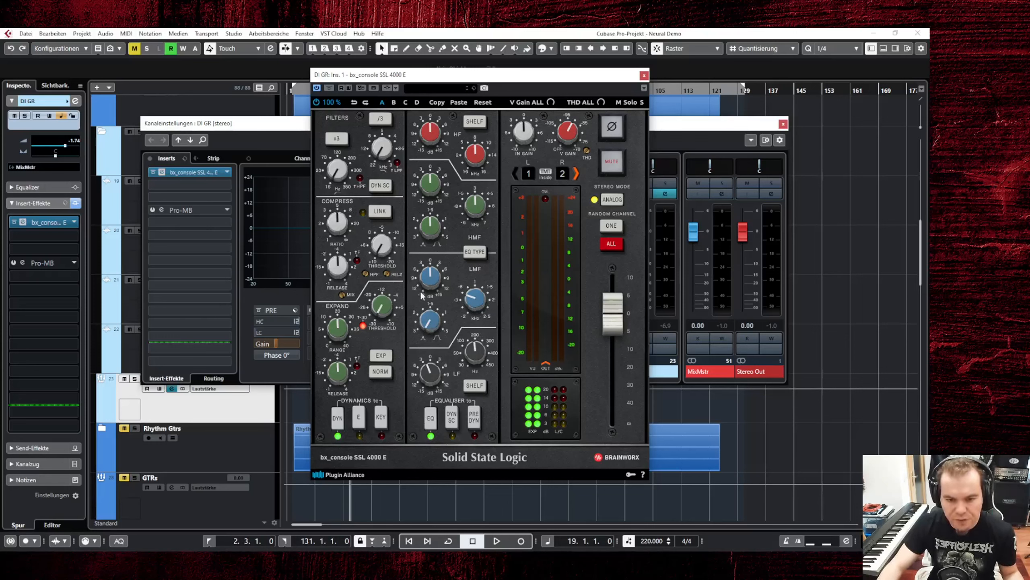
key("space")
left_click_drag(436, 282, 480, 316)
left_click_drag(430, 280, 433, 305)
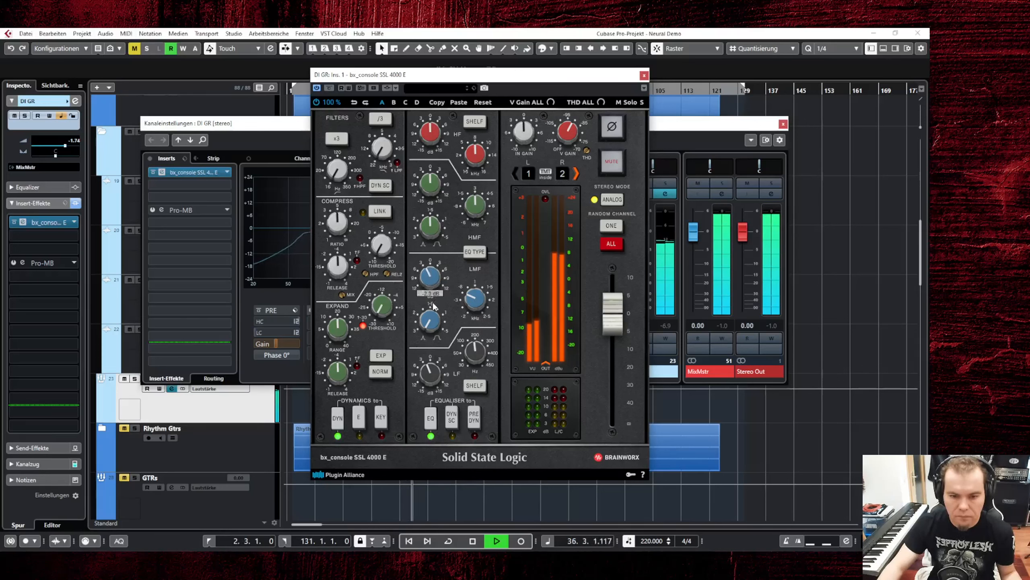
left_click_drag(433, 279, 447, 298)
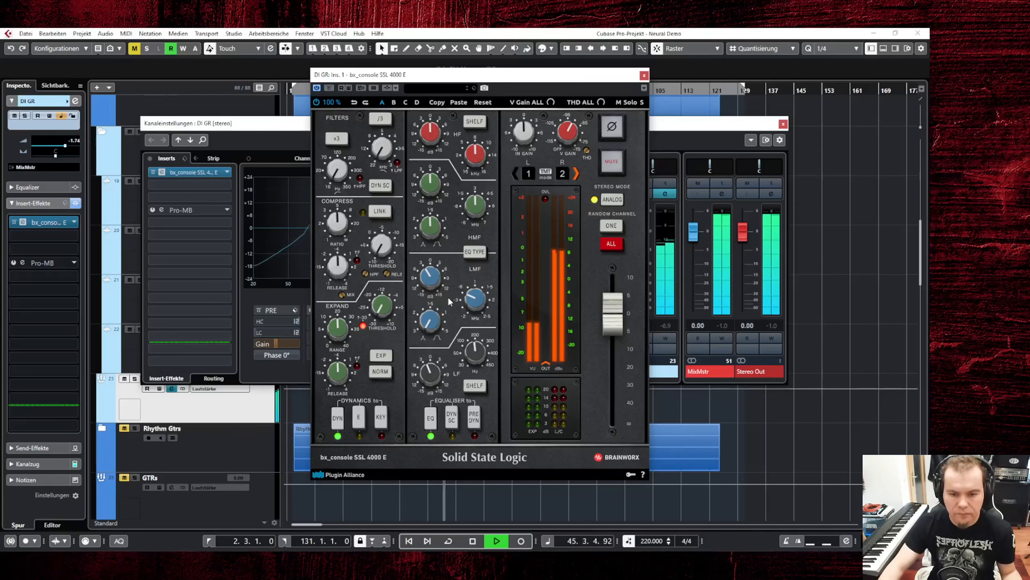
key("space")
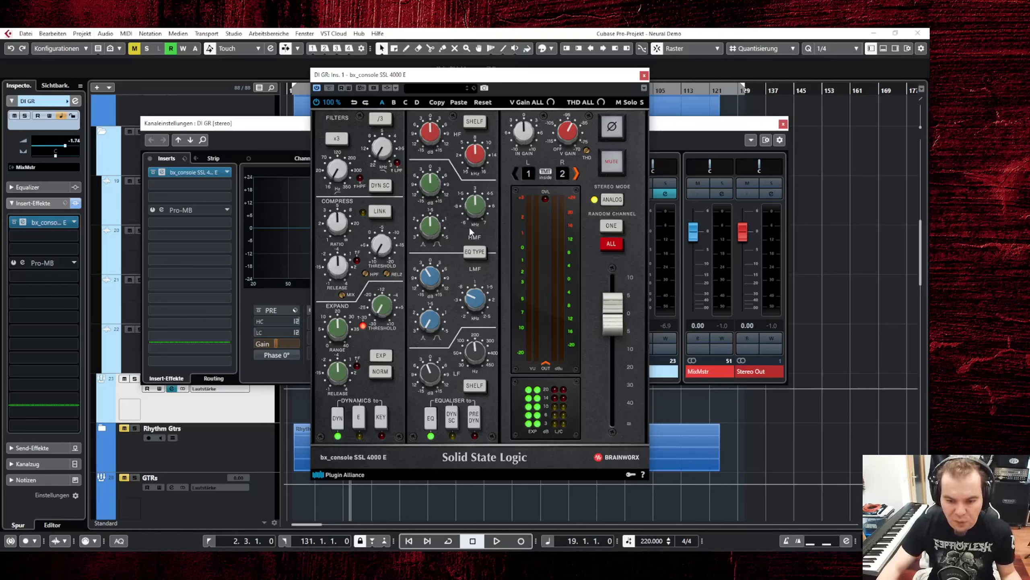
Boost the HMF gain slightly at about 2.9 kHz and add a small HF gain boost while playing the mix
key("space")
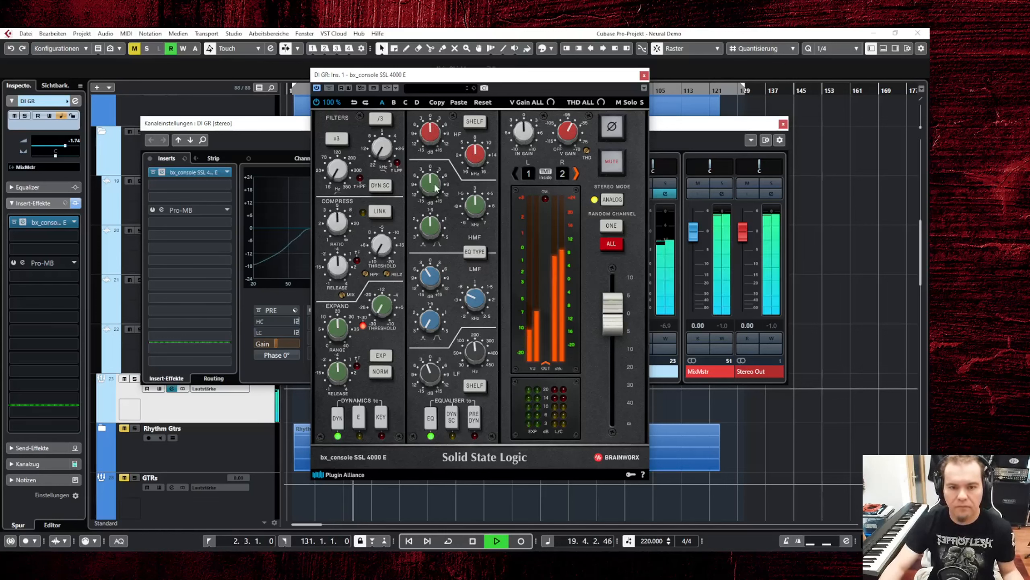
mouse_move(435, 190)
left_mouse_down()
mouse_move(434, 178)
mouse_move(437, 186)
left_mouse_up()
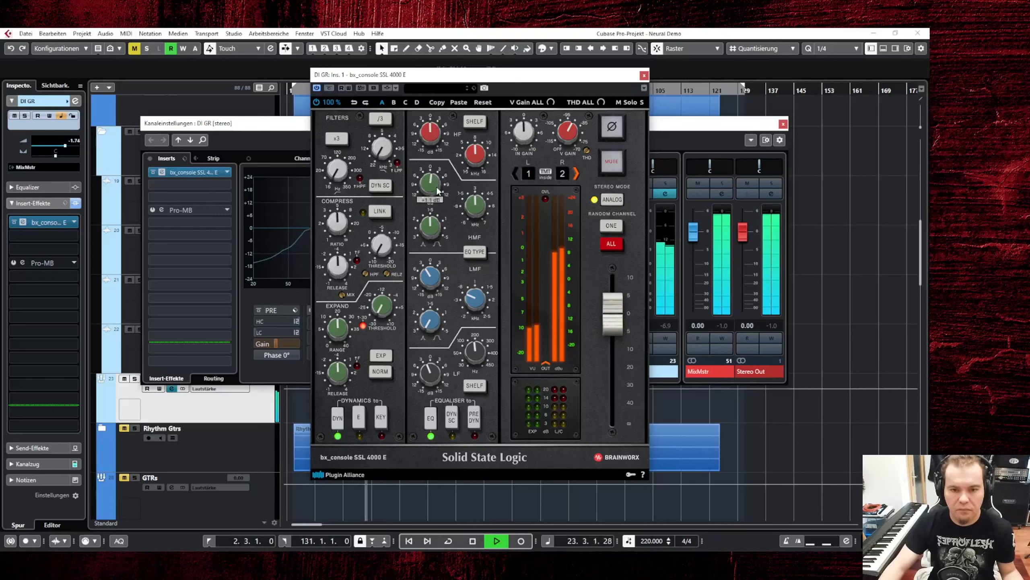
left_click_drag(483, 205, 485, 235)
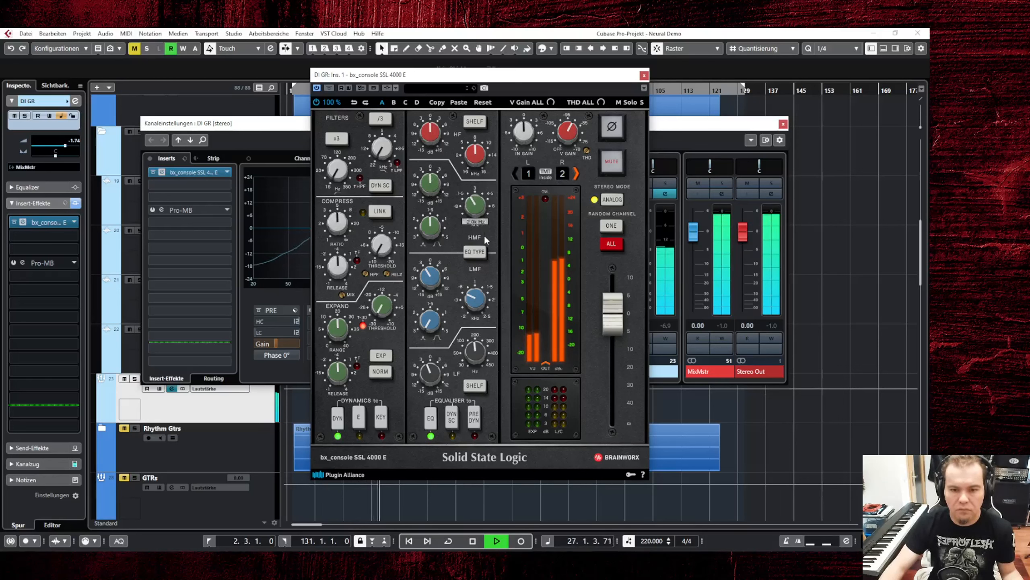
mouse_move(442, 187)
left_mouse_down()
mouse_move(442, 170)
mouse_move(445, 186)
left_mouse_up()
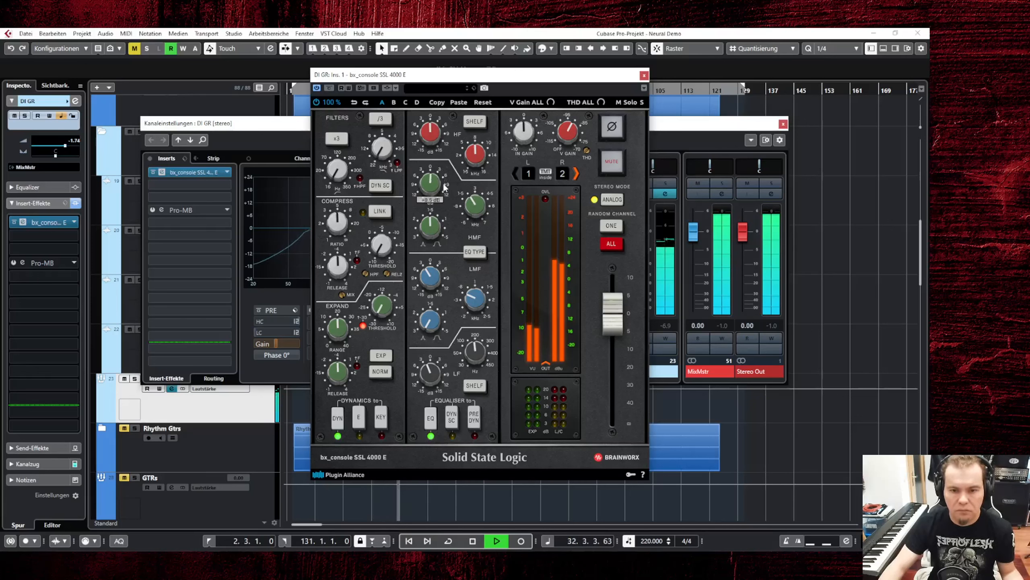
mouse_move(435, 139)
left_mouse_down()
mouse_move(434, 115)
mouse_move(437, 132)
left_mouse_up()
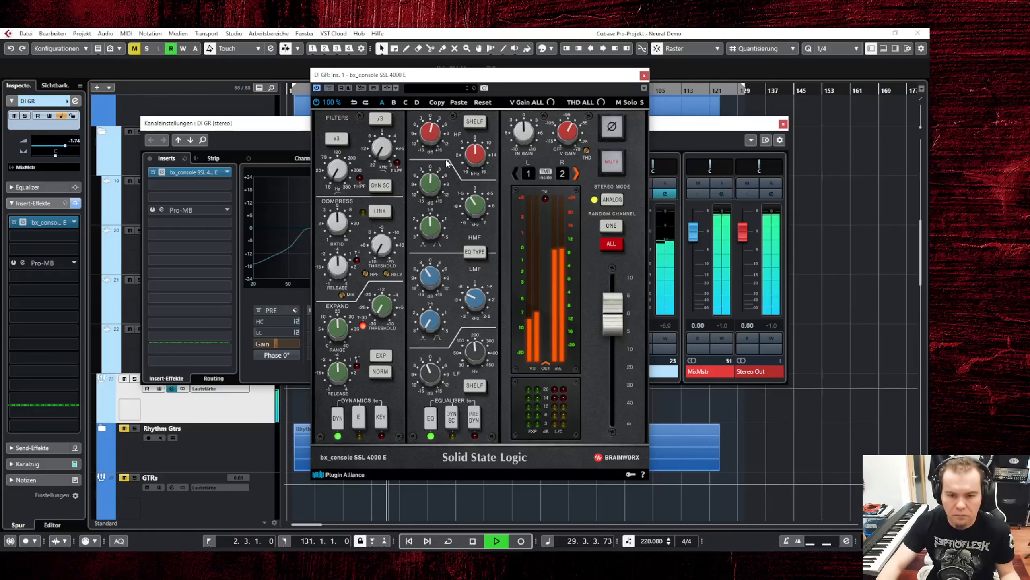
key("space")
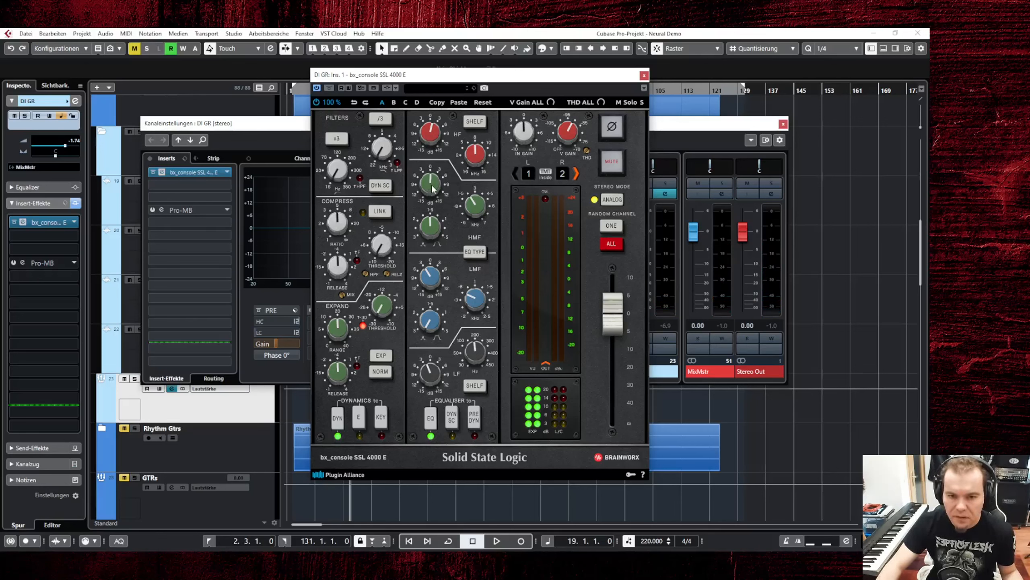
Play the mix with the bx_console insert active and bypassed to compare the EQ, leaving the insert active
mouse_move(433, 188)
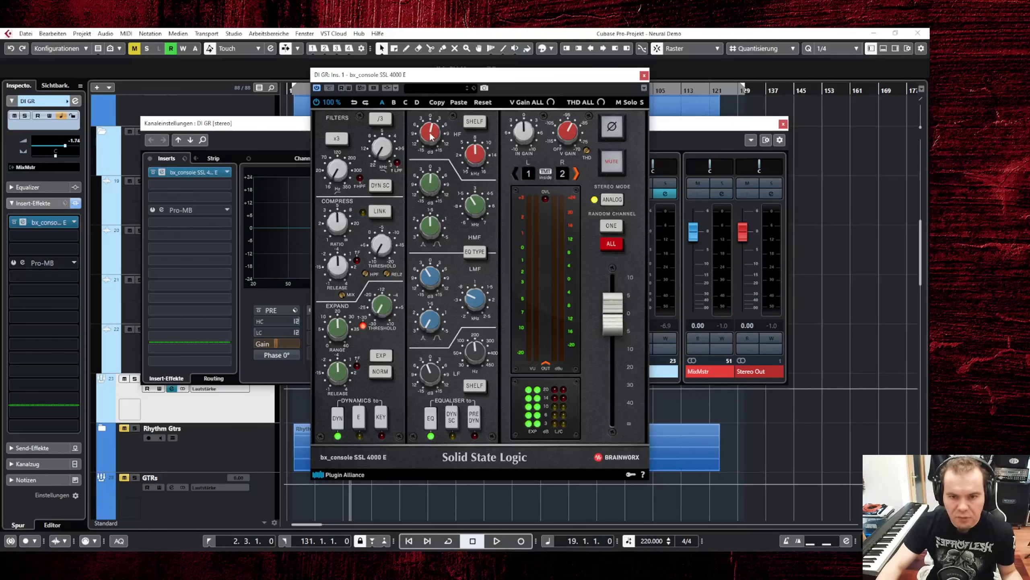
mouse_move(432, 137)
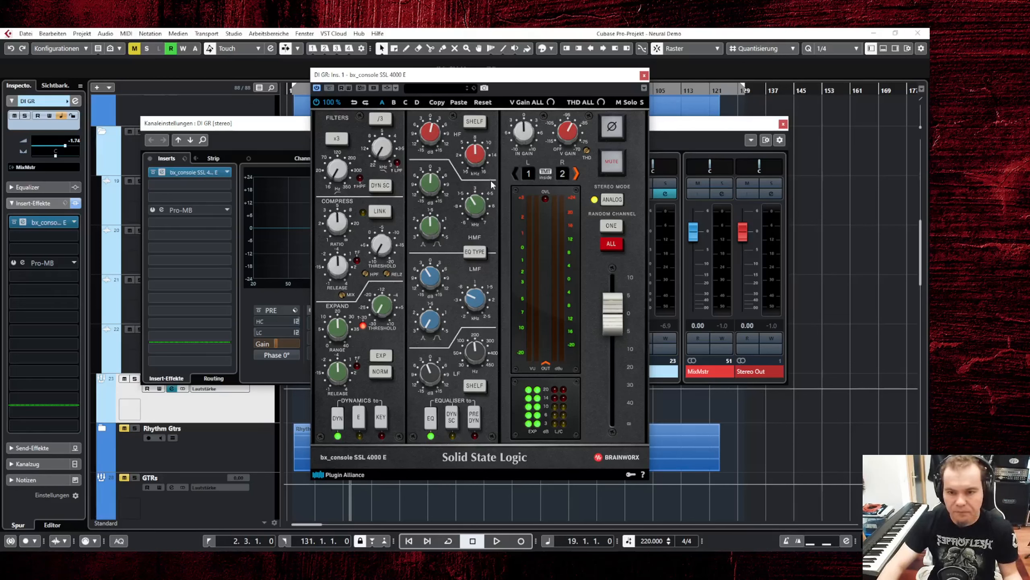
key("space")
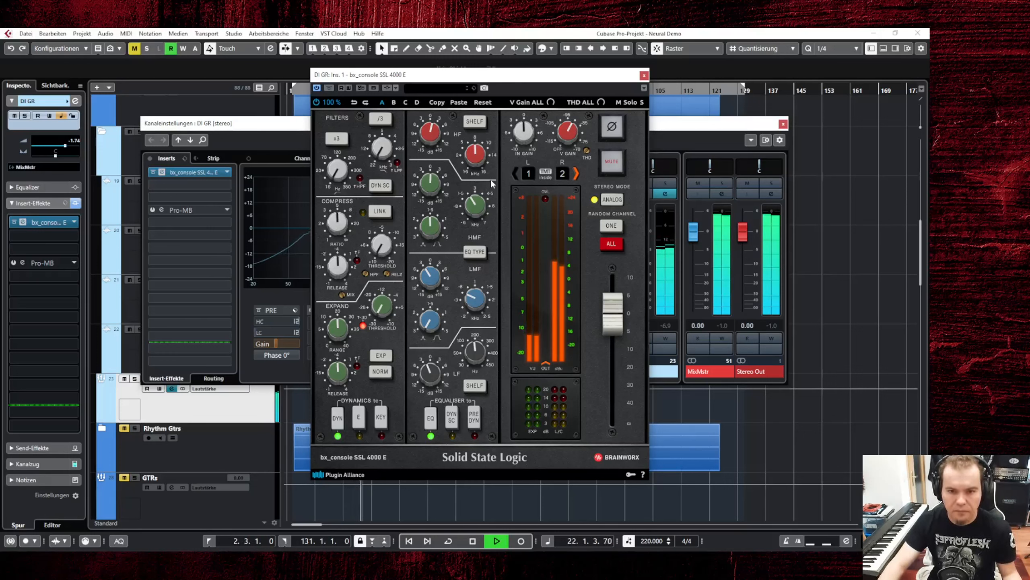
key("space")
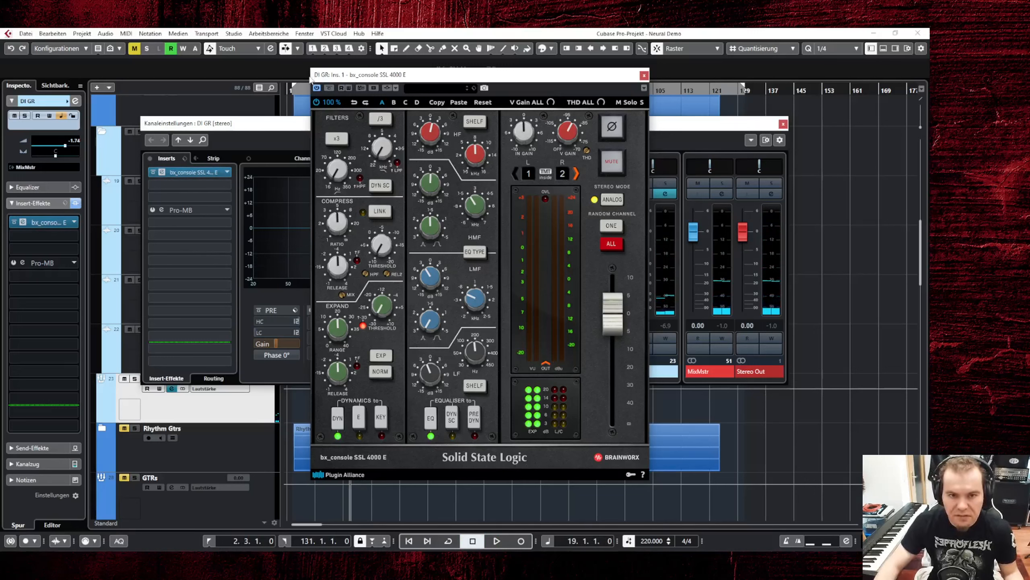
left_click(329, 88)
key("space")
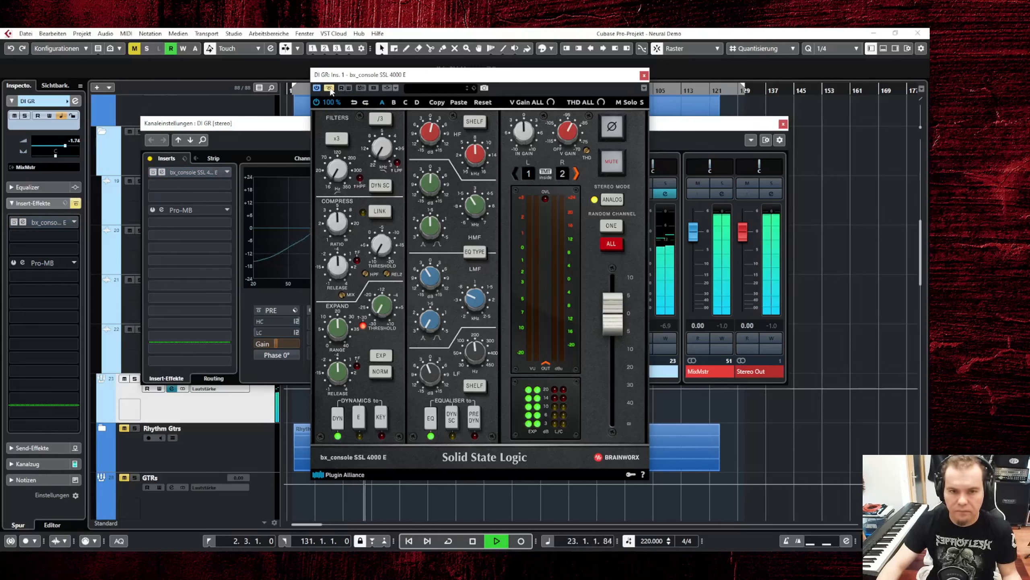
key("space")
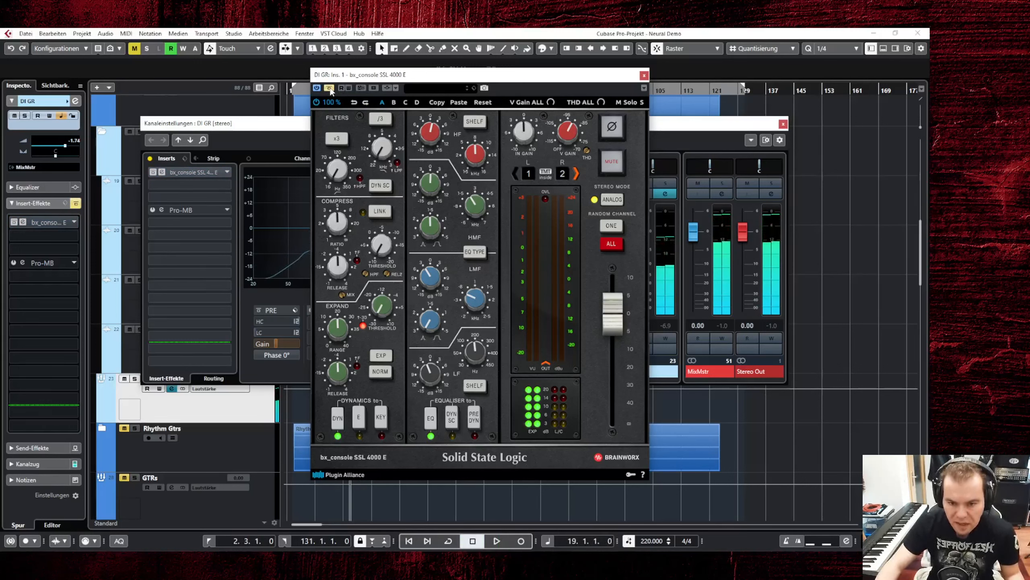
key("space")
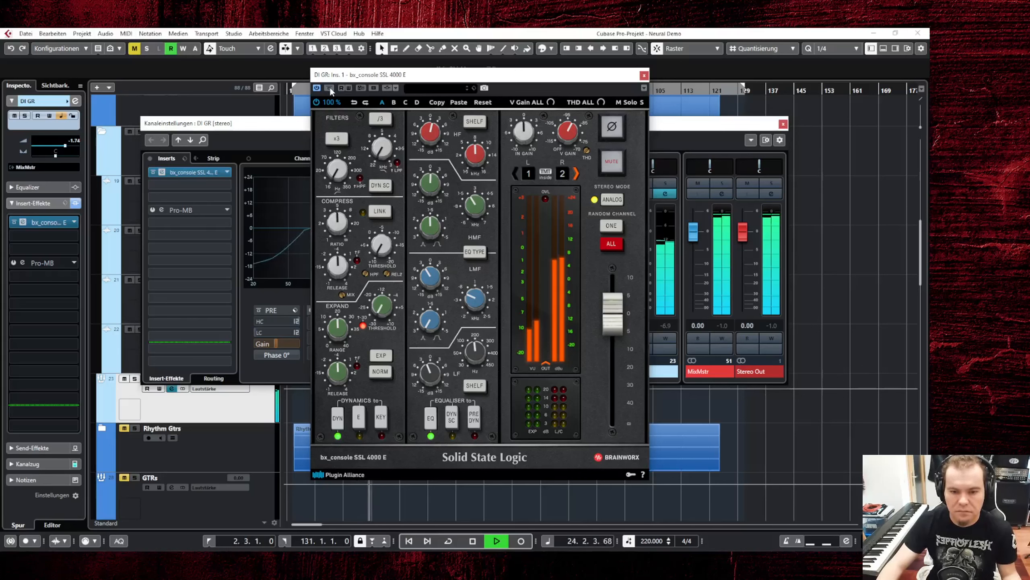
key("space")
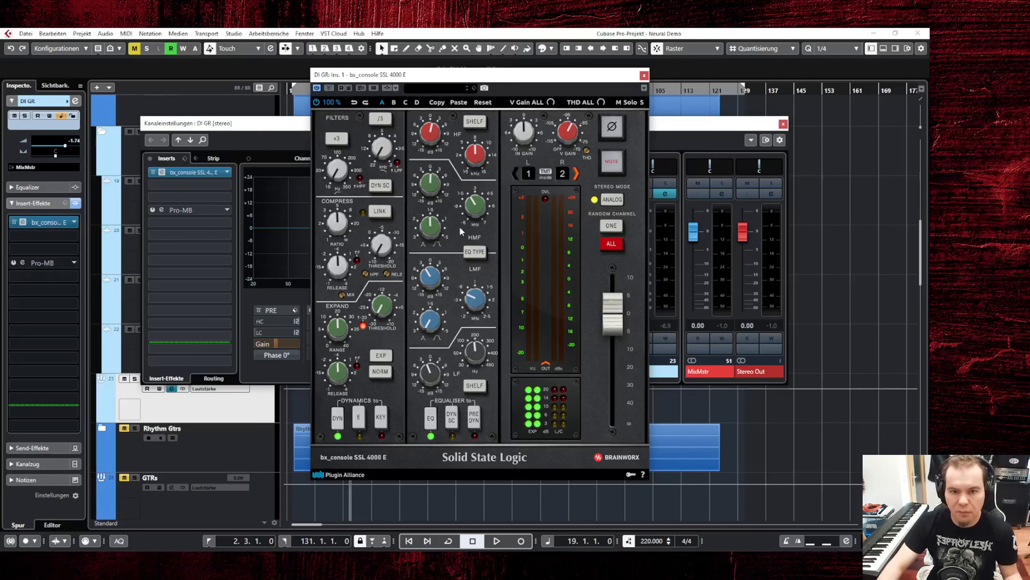
Activate the Pro-MB insert on DI GR and add a compression band from about 60 to 250 Hz with its threshold raised to maximum
left_click(644, 75)
left_click(160, 210)
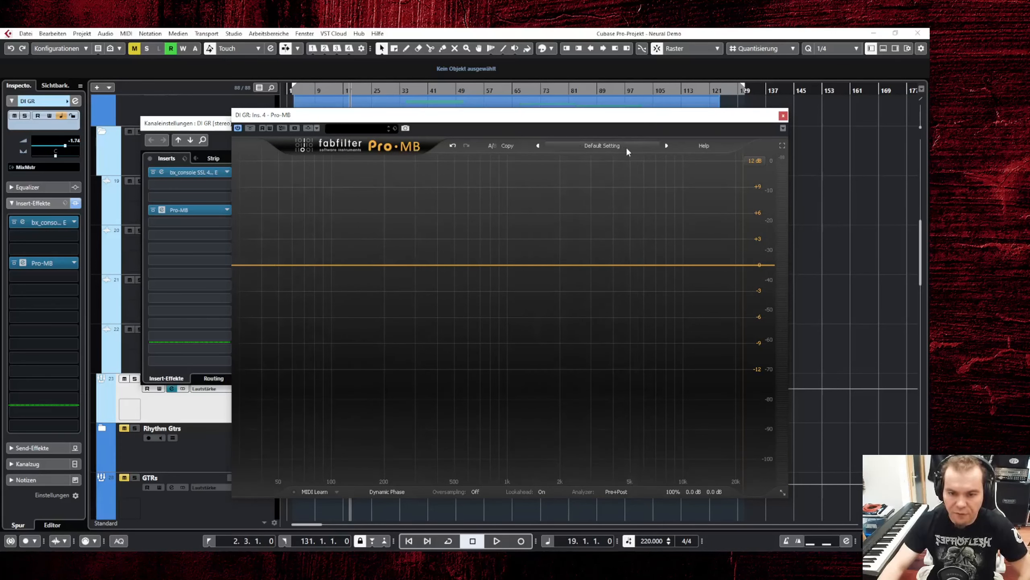
left_click(333, 265)
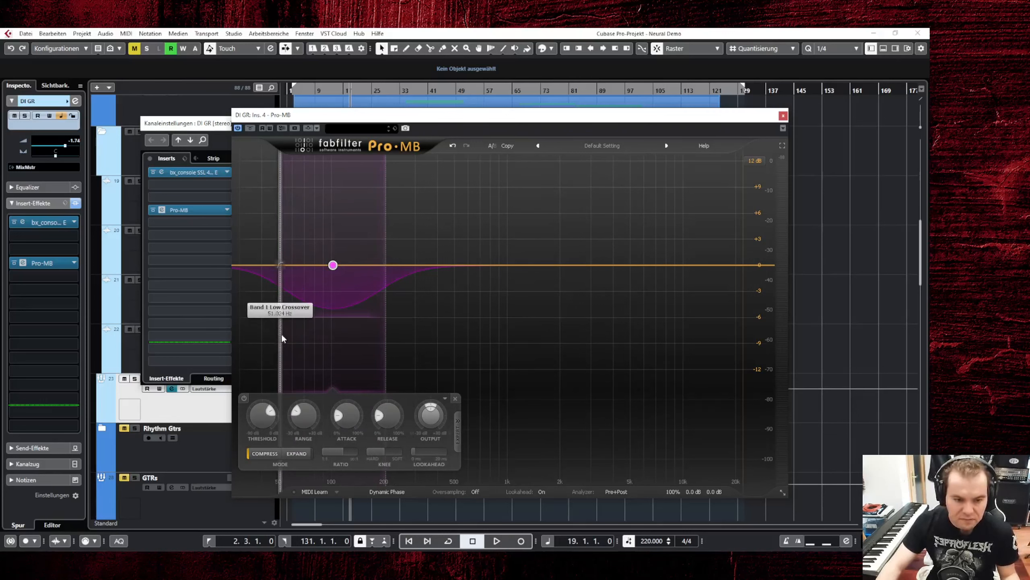
left_click_drag(283, 338, 294, 340)
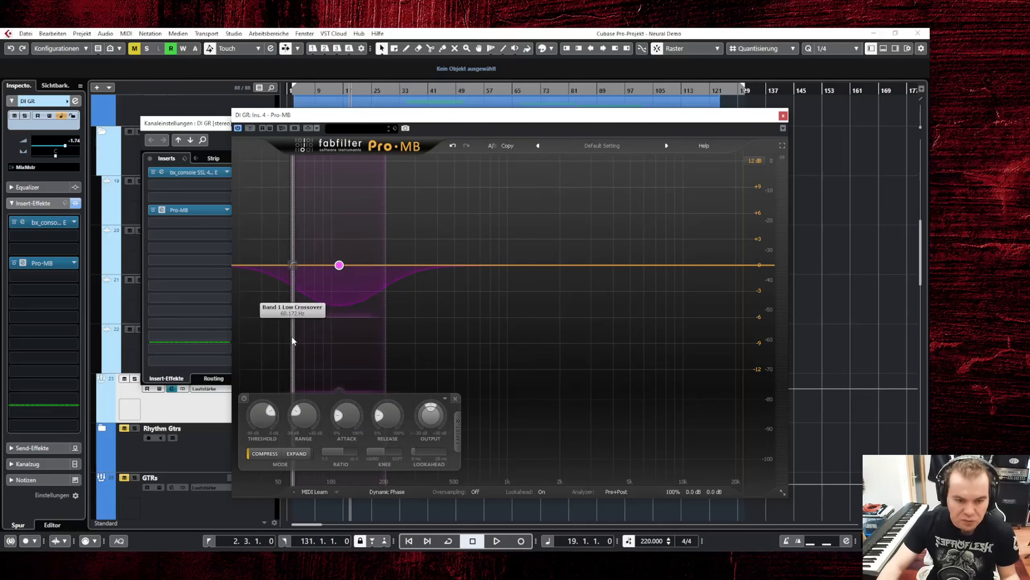
left_click_drag(387, 339, 414, 347)
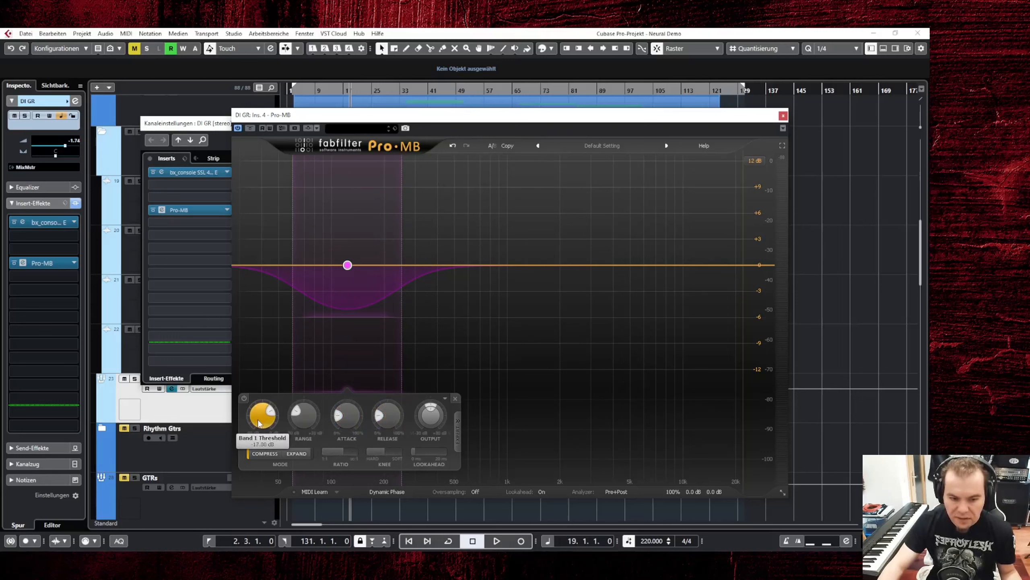
scroll(260, 422, "up", 5)
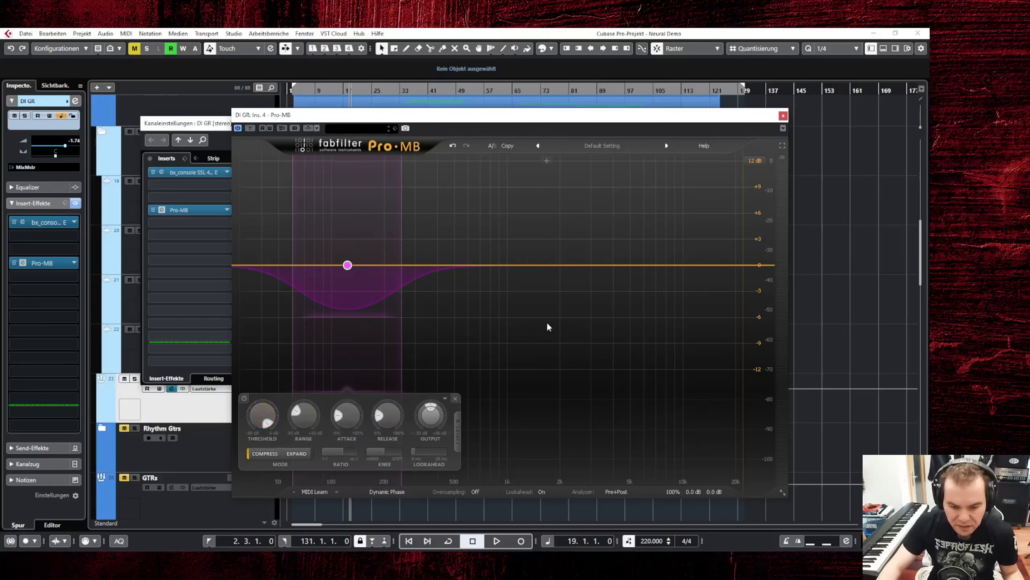
Play the mix with the low band's threshold at maximum, and lower the threshold partway during a second playback
key("space")
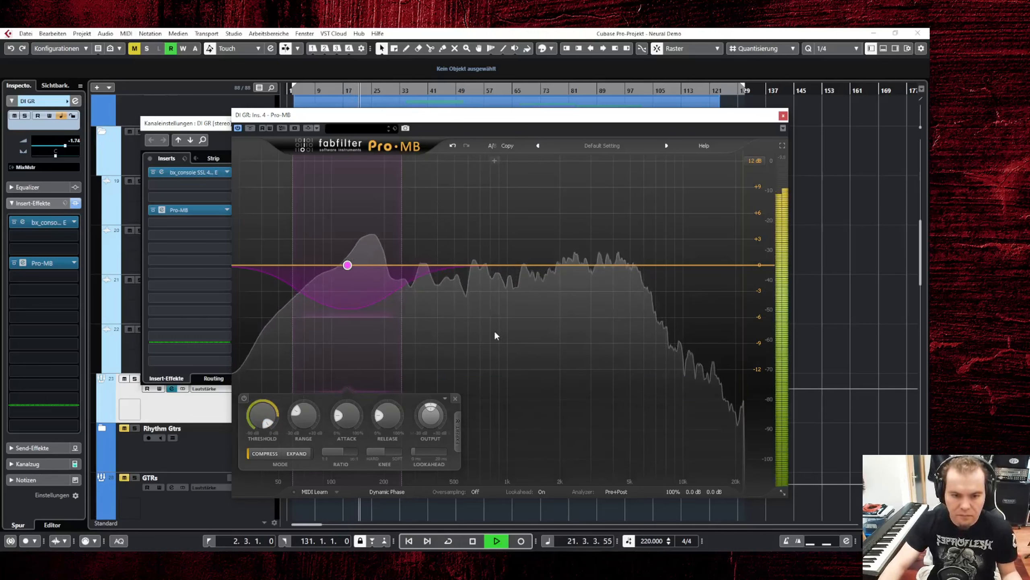
key("space")
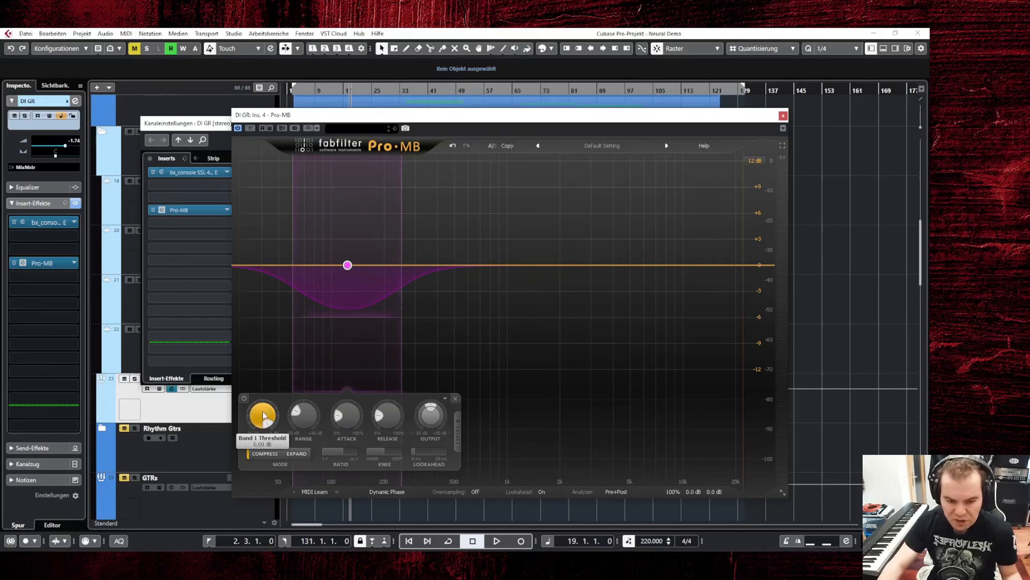
key("space")
left_click_drag(264, 418, 245, 478)
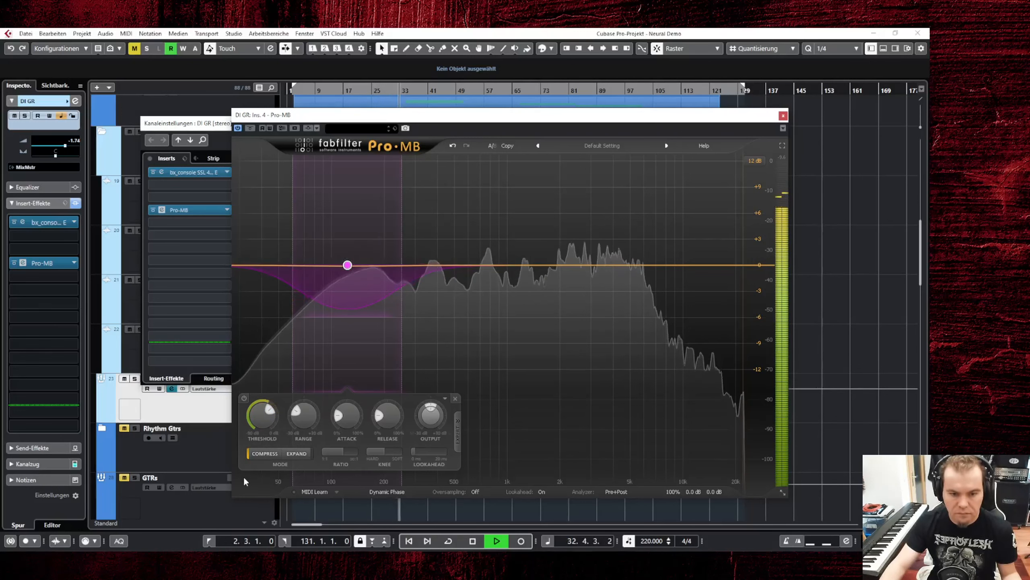
key("space")
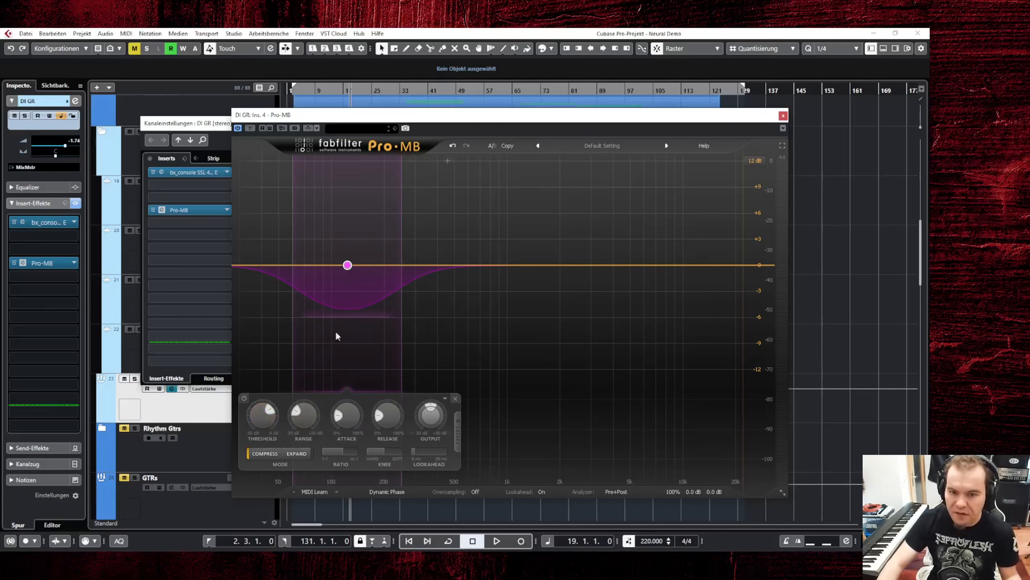
Sweep the low band's threshold down to about -50 dB and back up during playback, and deepen its range slightly
key("space")
left_click_drag(263, 422, 258, 480)
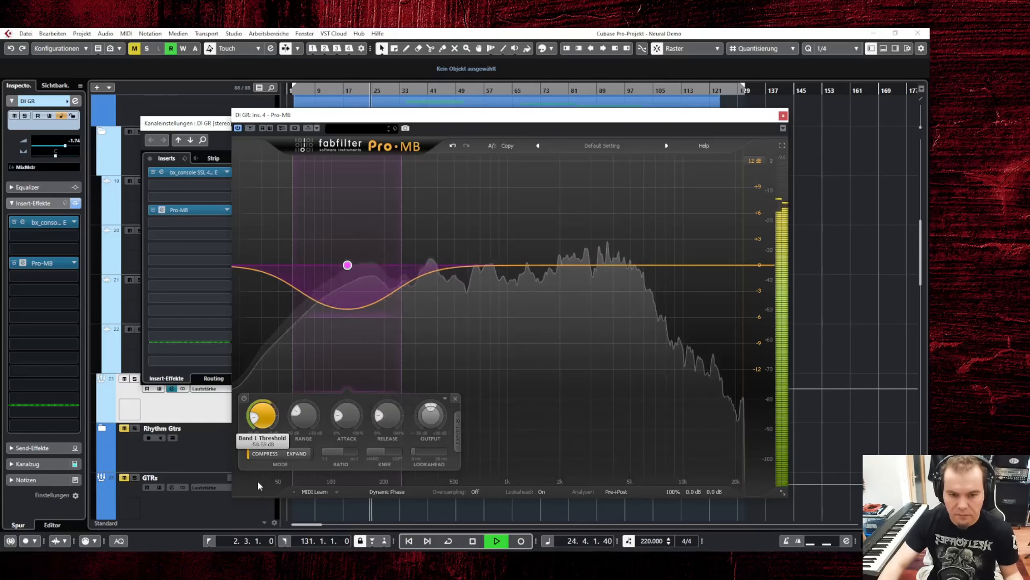
left_click_drag(258, 480, 278, 423)
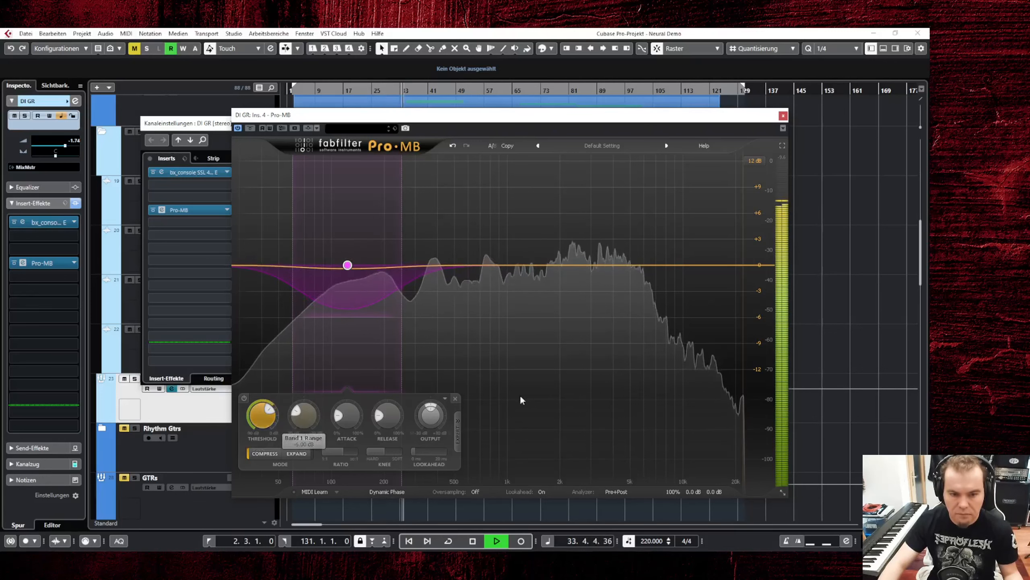
key("space")
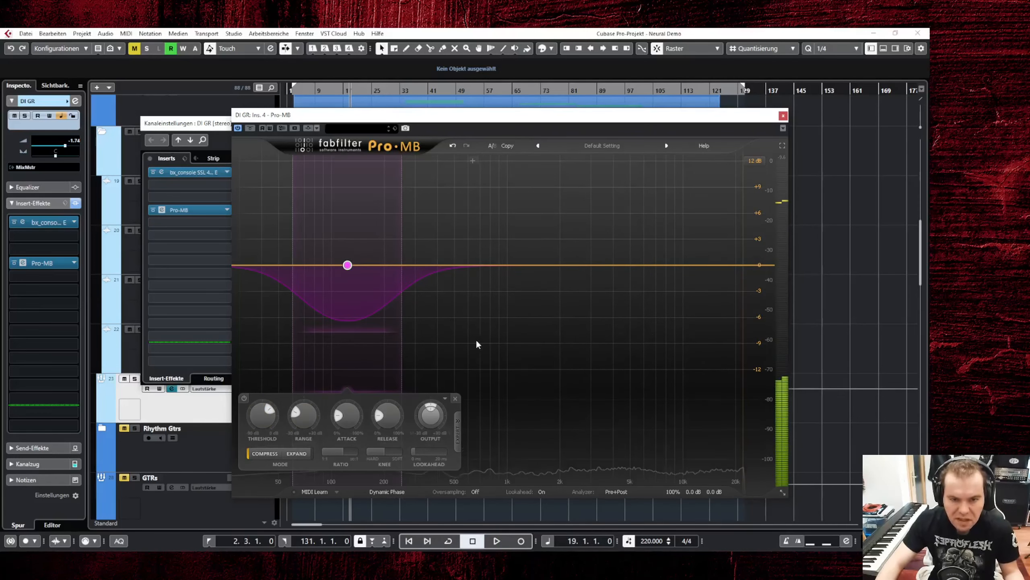
left_click(784, 116)
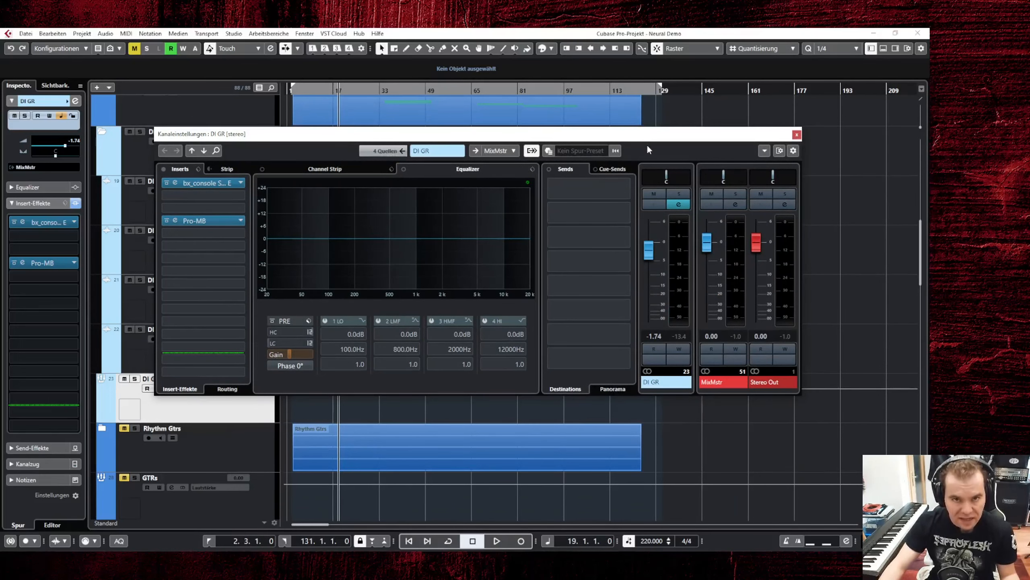
Add Pro-Q 3 to the insert slot after Pro-MB on DI GR and reposition its window
left_click(175, 183)
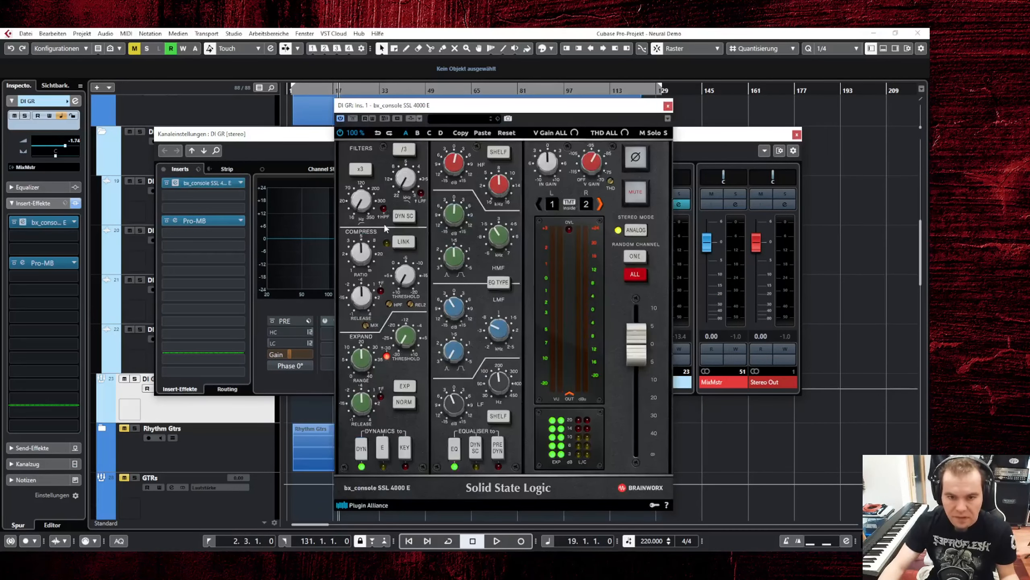
left_click(668, 107)
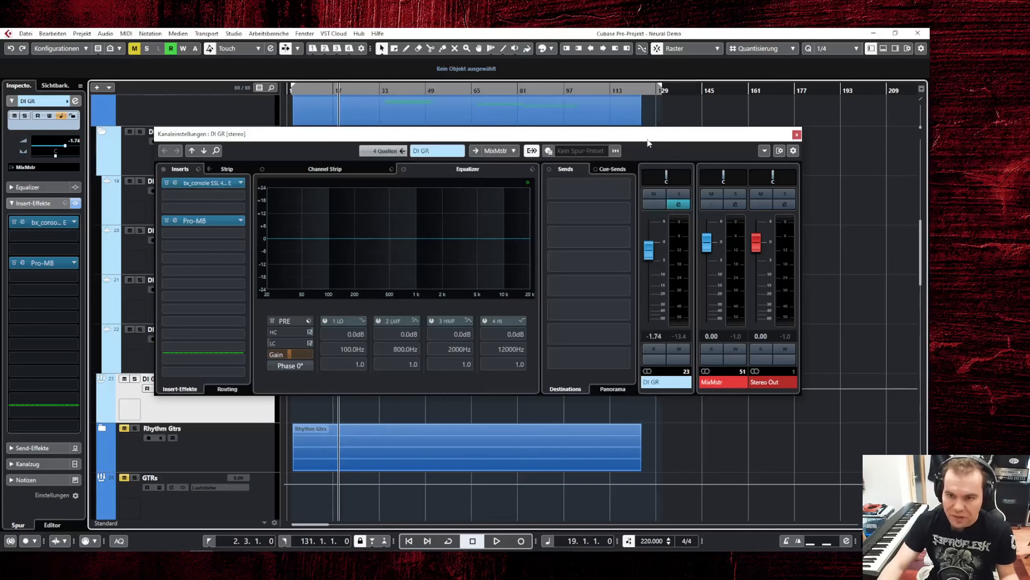
left_click(189, 247)
type("pr")
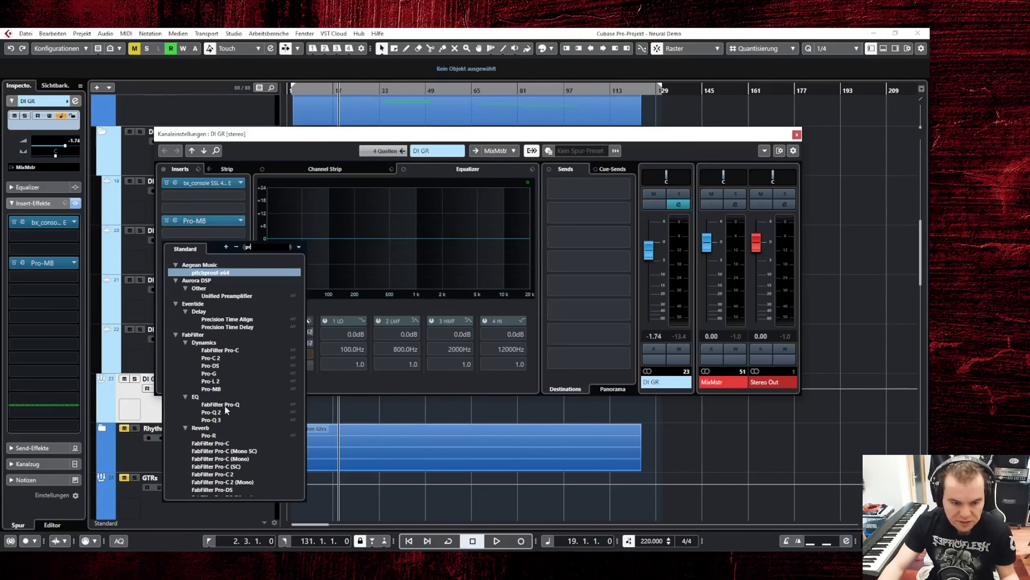
left_click(212, 420)
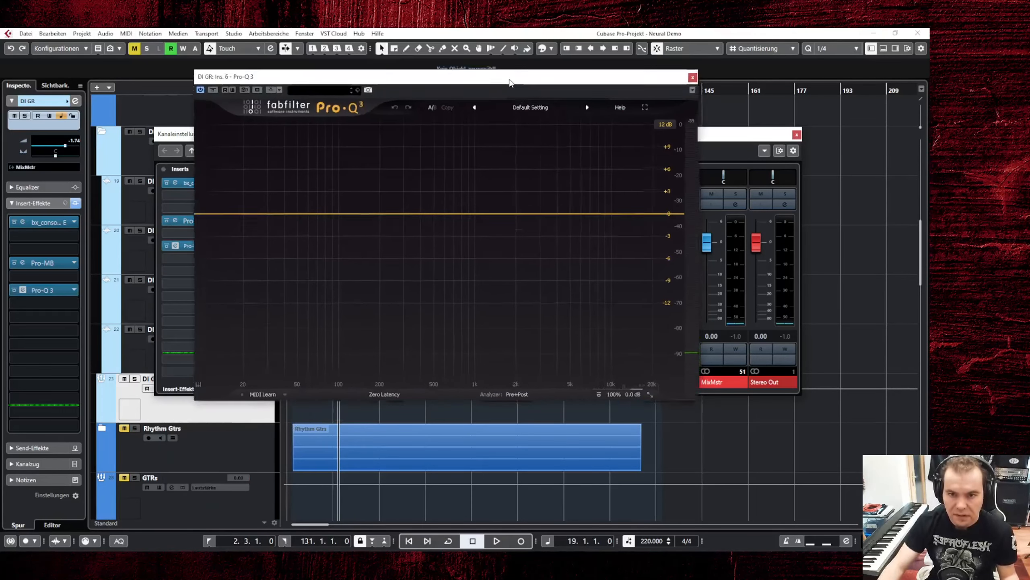
left_click_drag(510, 82, 550, 112)
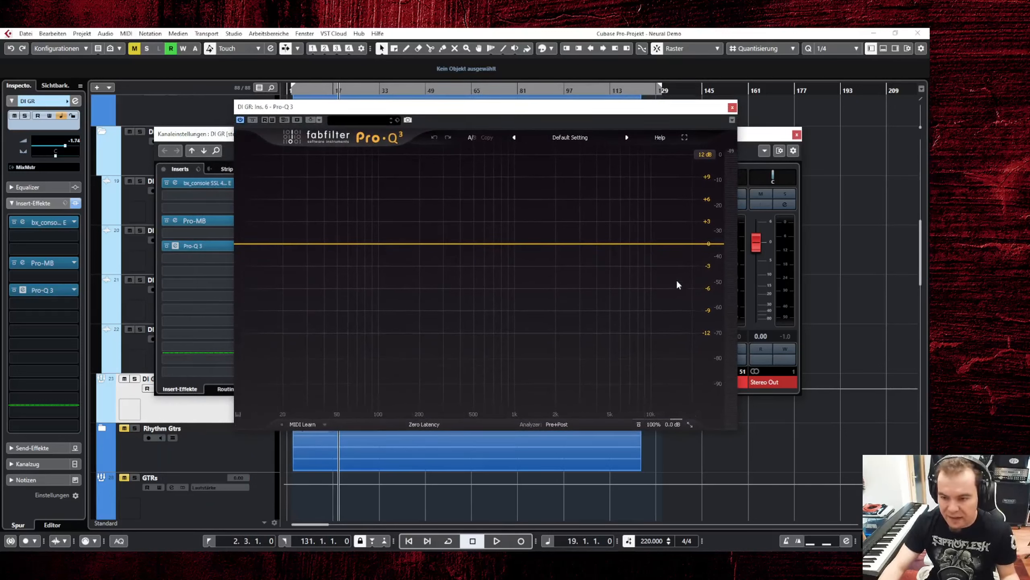
Play the mix to inspect the DI GR spectrum in Pro-Q 3, and keep Pro-Q 3 open for further analysis
key("space")
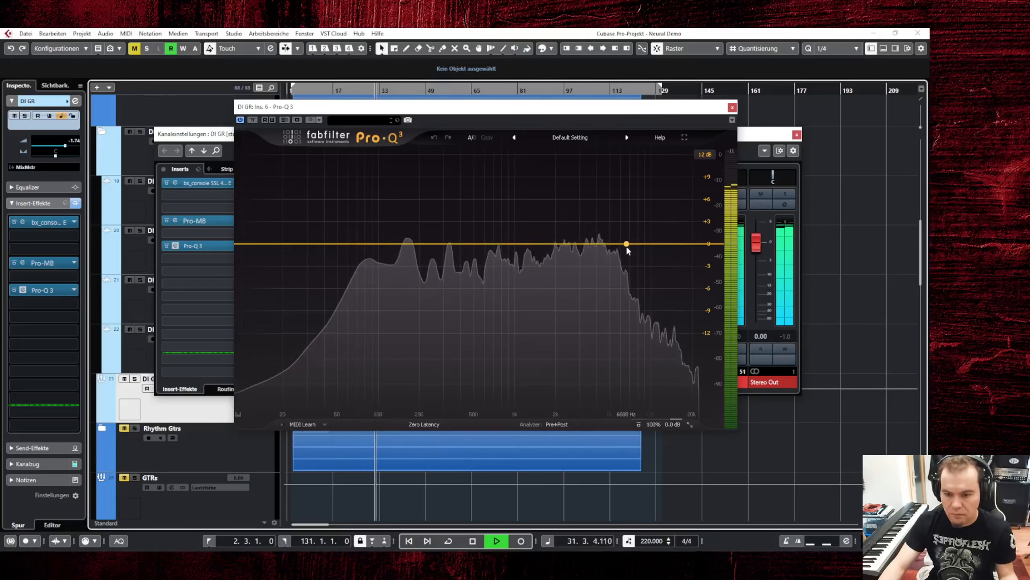
key("space")
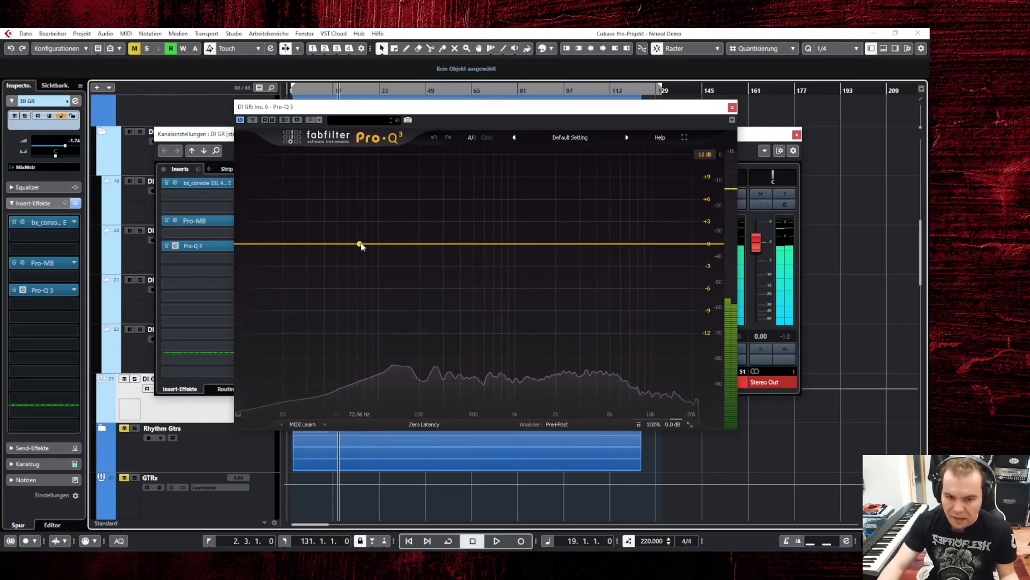
left_click(205, 182)
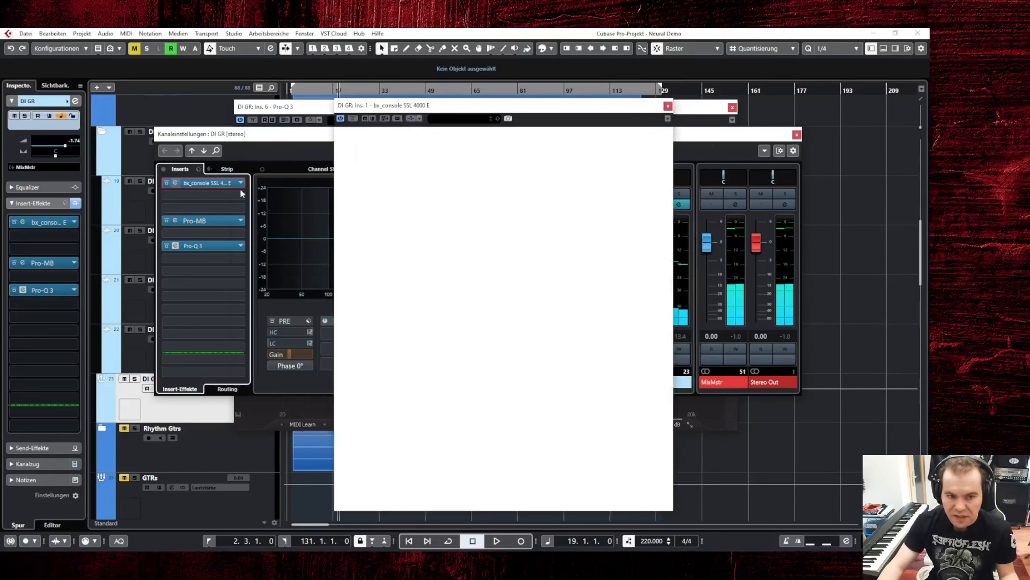
left_click(668, 106)
left_click(175, 246)
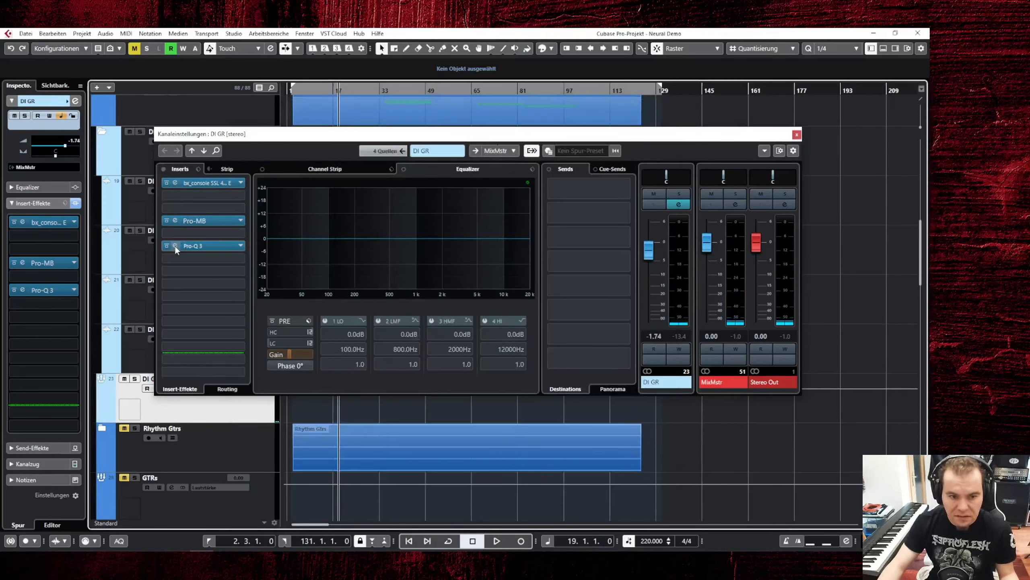
left_click(183, 247)
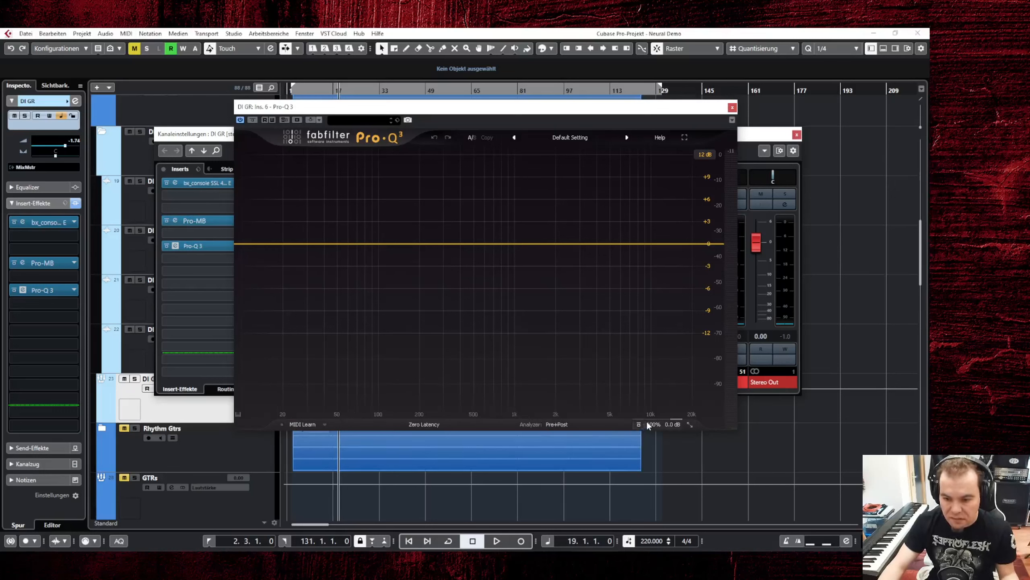
Check the Pro-Q 3 analyzer options and examine the guitars' low end and spectrum peaks during playback
left_click(553, 425)
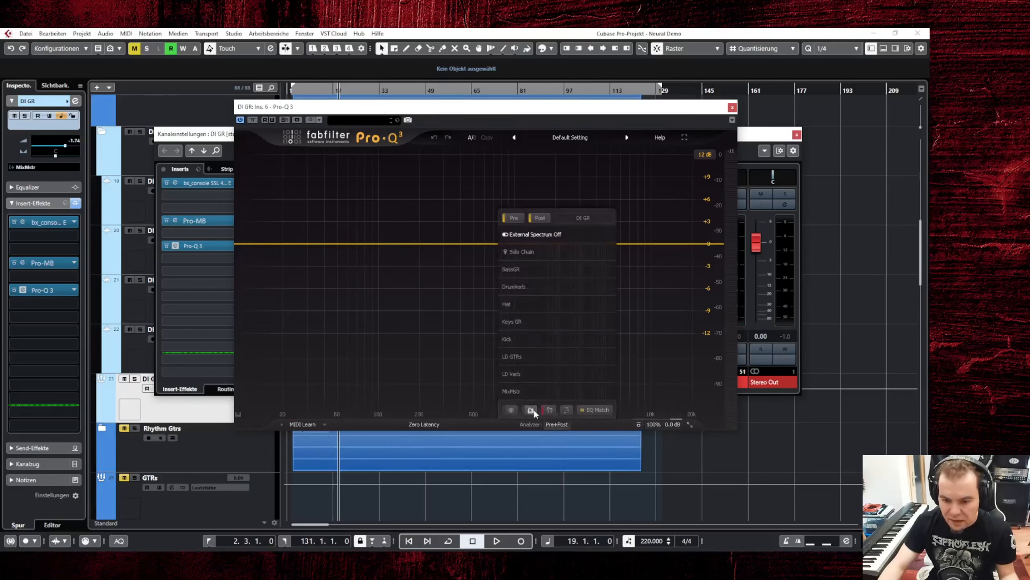
left_click(383, 329)
key("space")
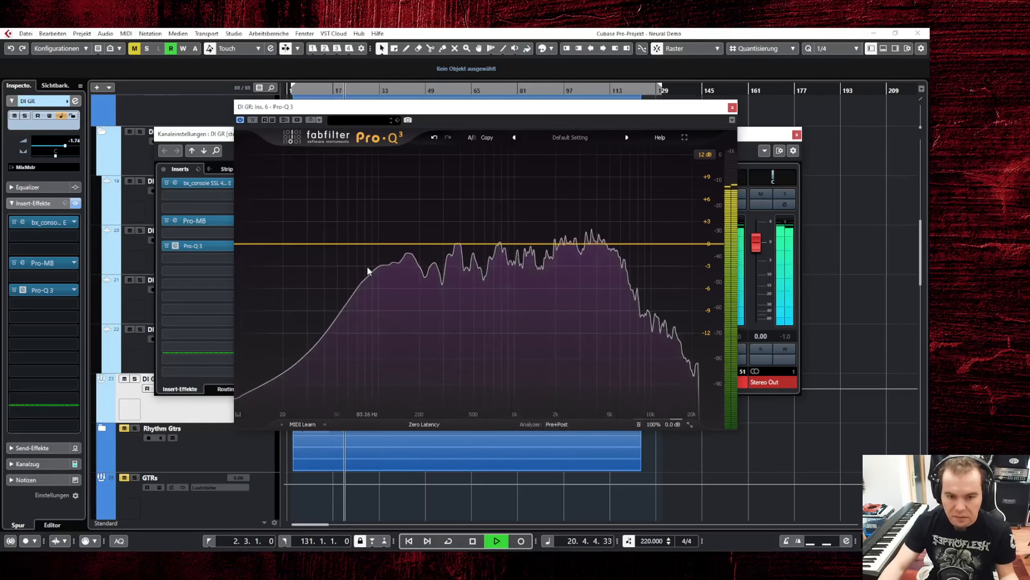
mouse_move(364, 270)
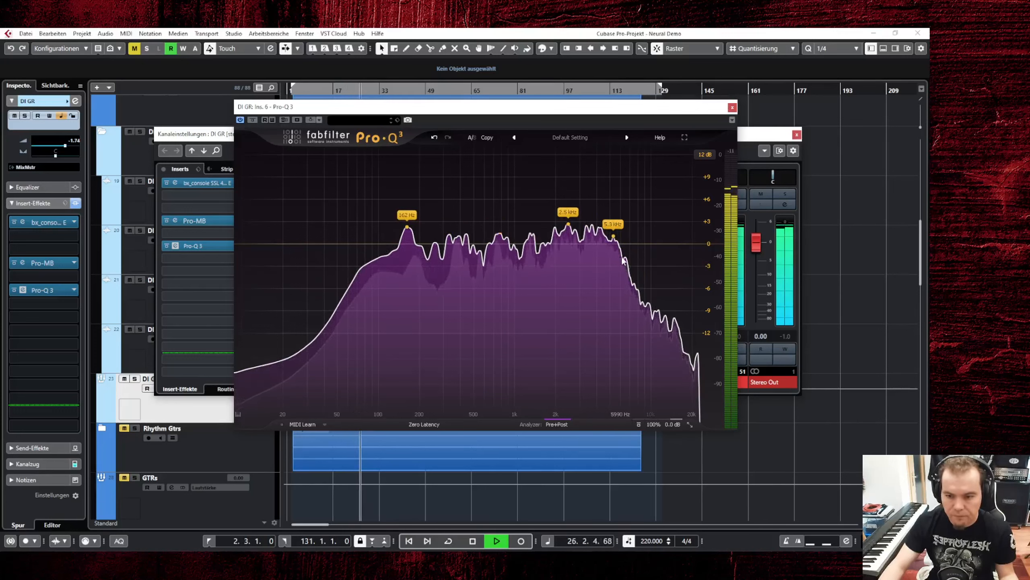
key("space")
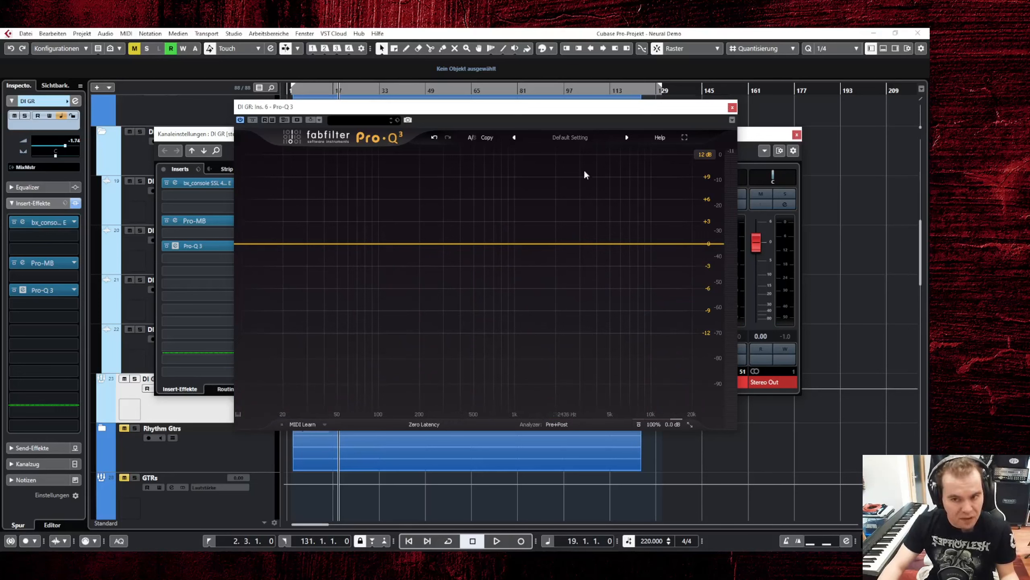
left_click(732, 107)
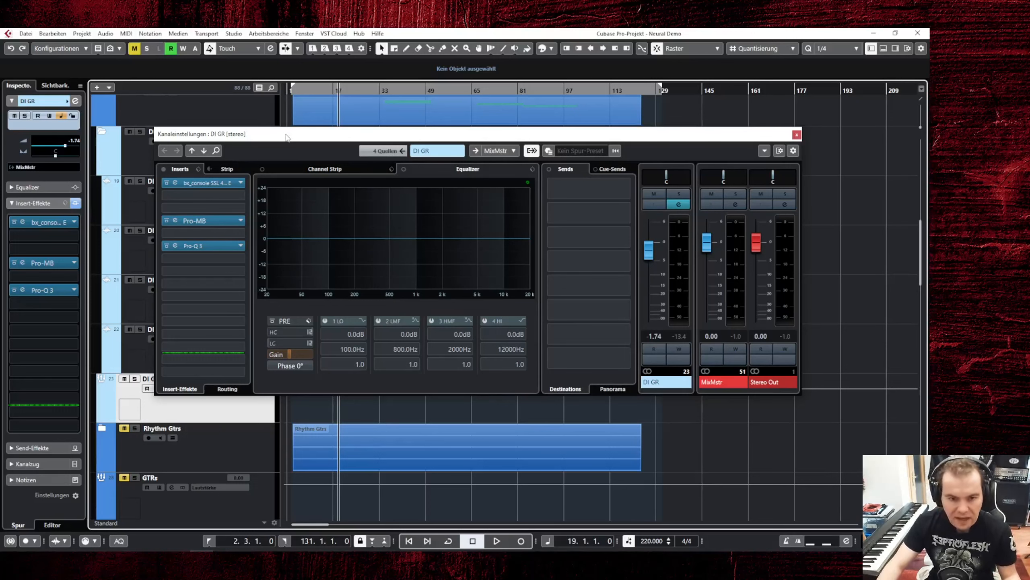
Turn on the high-pass filter of the bx_console SSL 4000 E on DI GR and raise its cutoff frequency
left_click(175, 183)
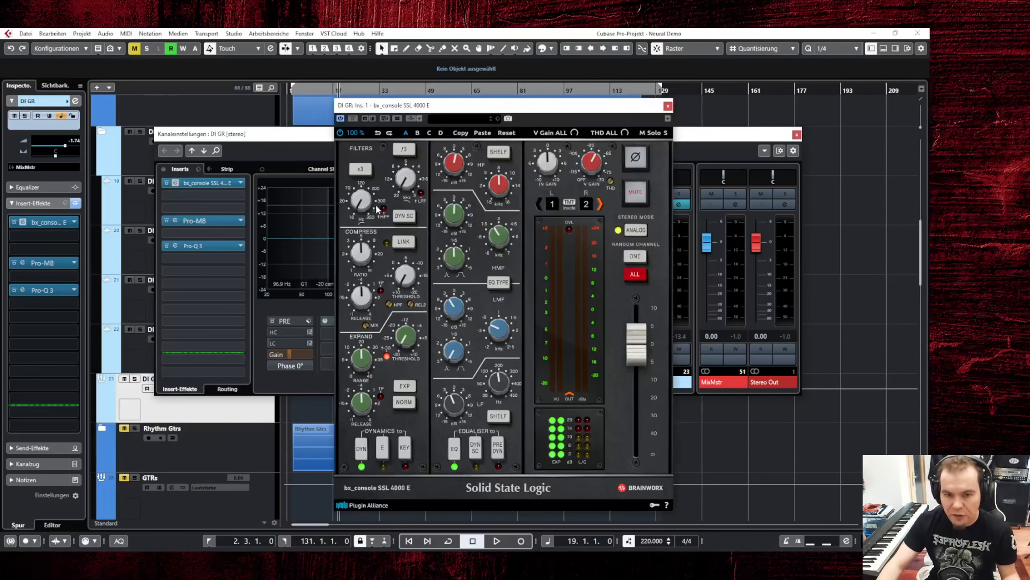
left_click(382, 209)
mouse_move(366, 189)
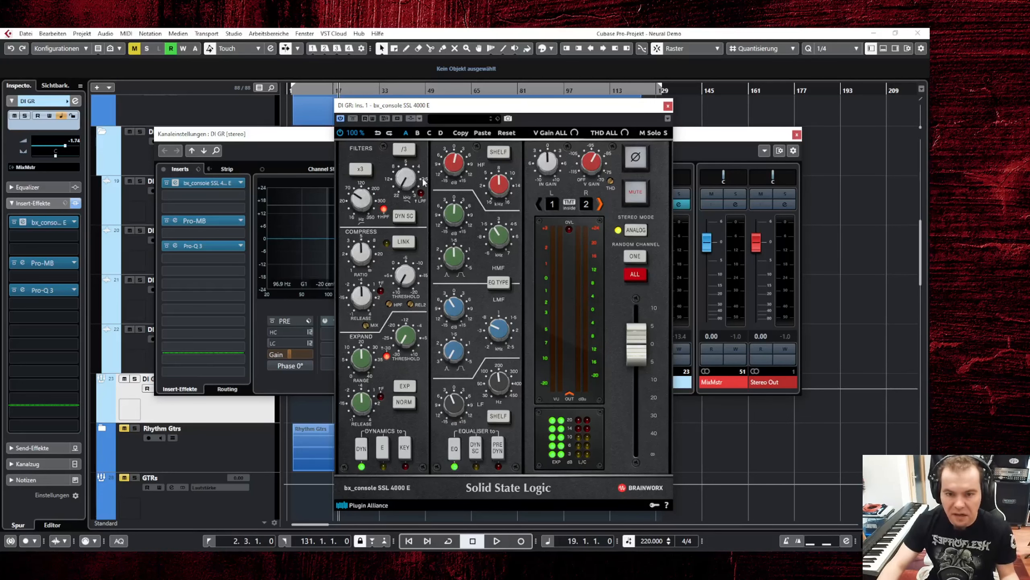
left_click(668, 106)
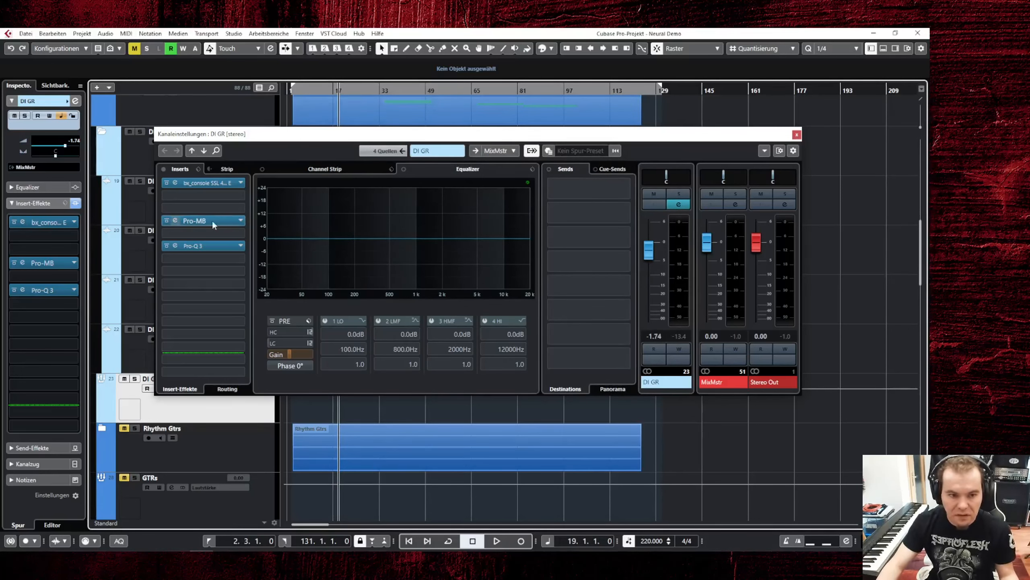
left_click(175, 183)
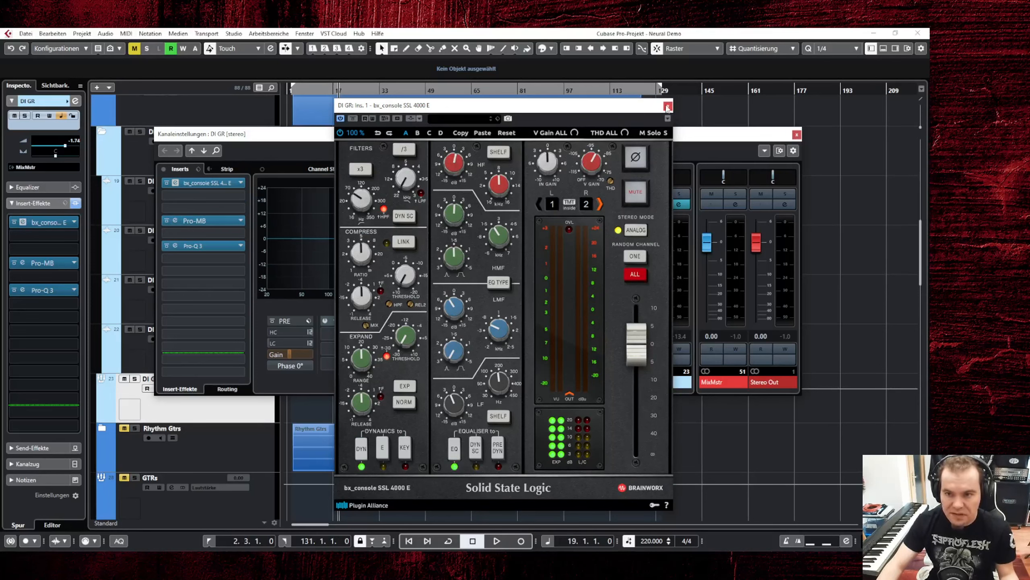
left_click(668, 105)
left_click(176, 183)
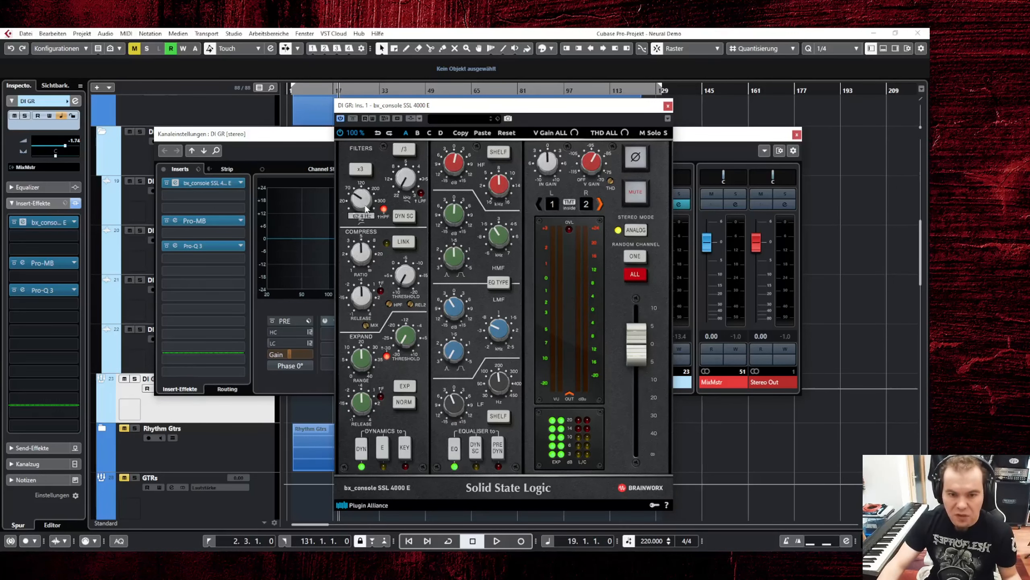
left_click(668, 106)
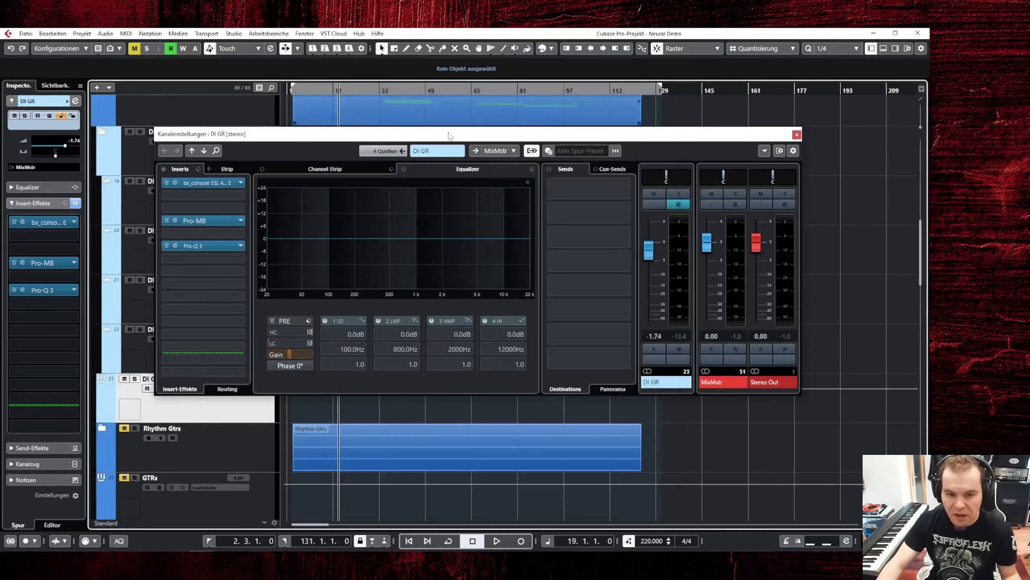
Play the mix with Pro-Q 3 open to examine the filtered guitars' spectrum peaks and high-frequency roll-off
left_click(175, 246)
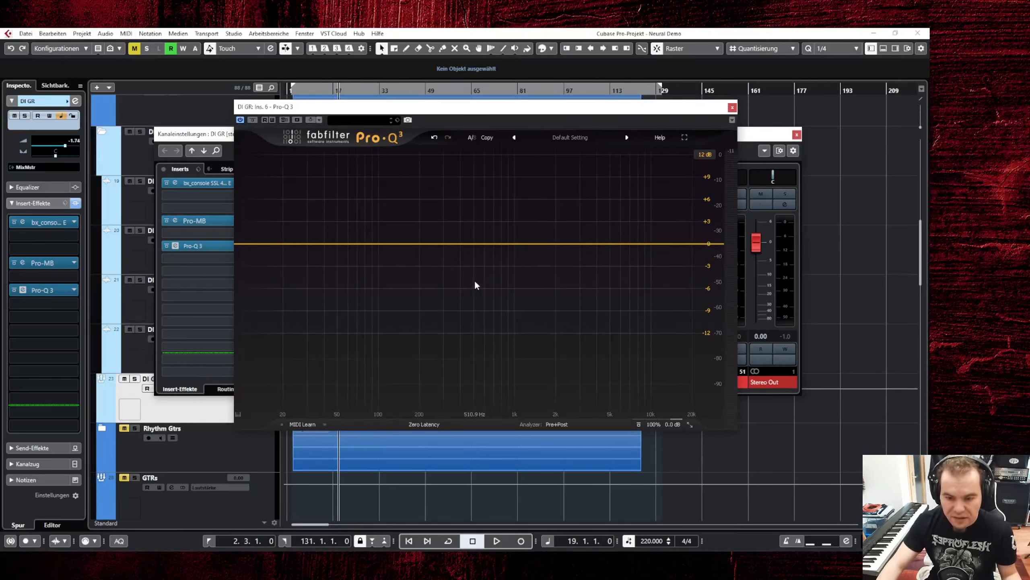
key("space")
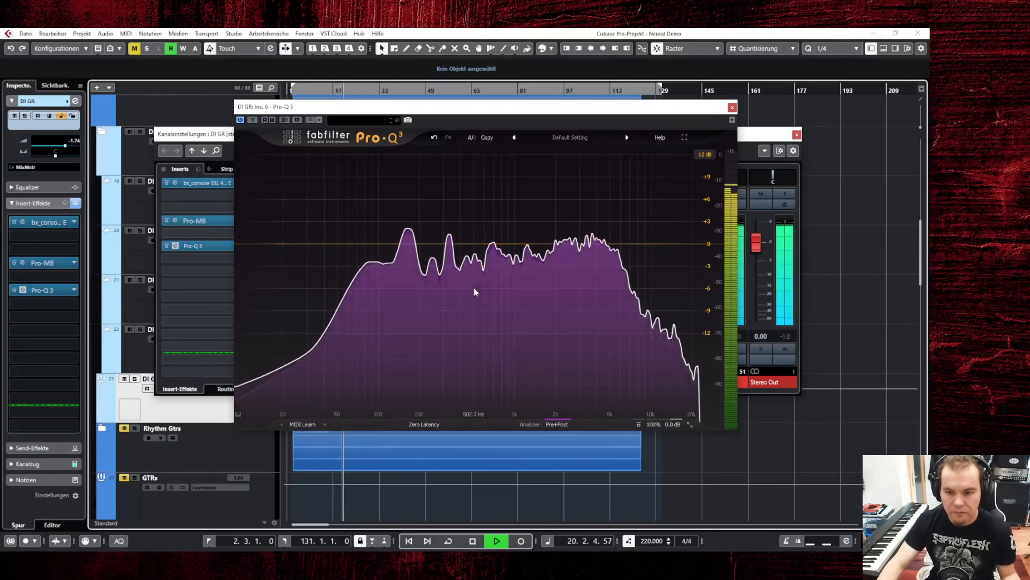
mouse_move(474, 289)
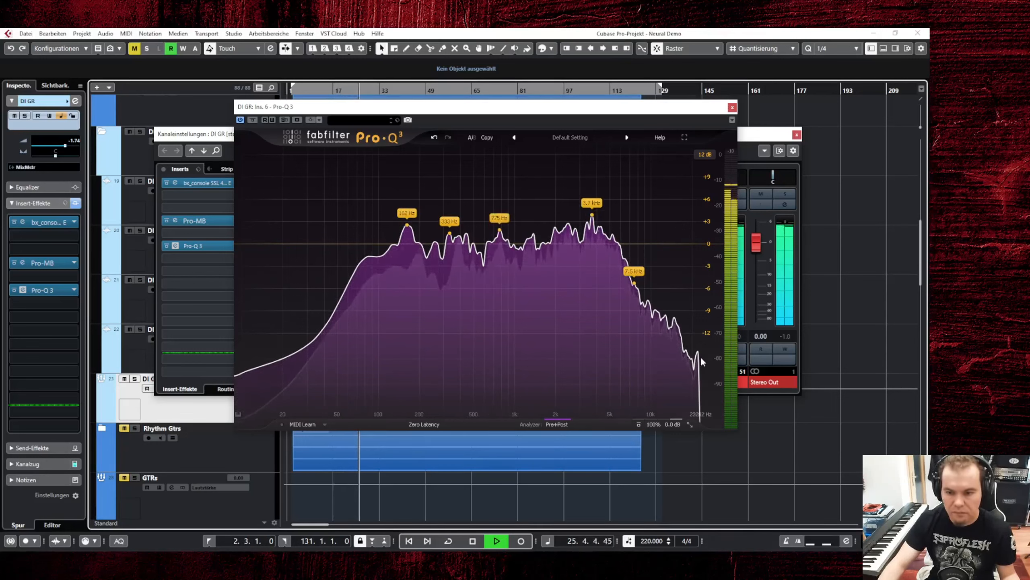
key("space")
left_click(731, 109)
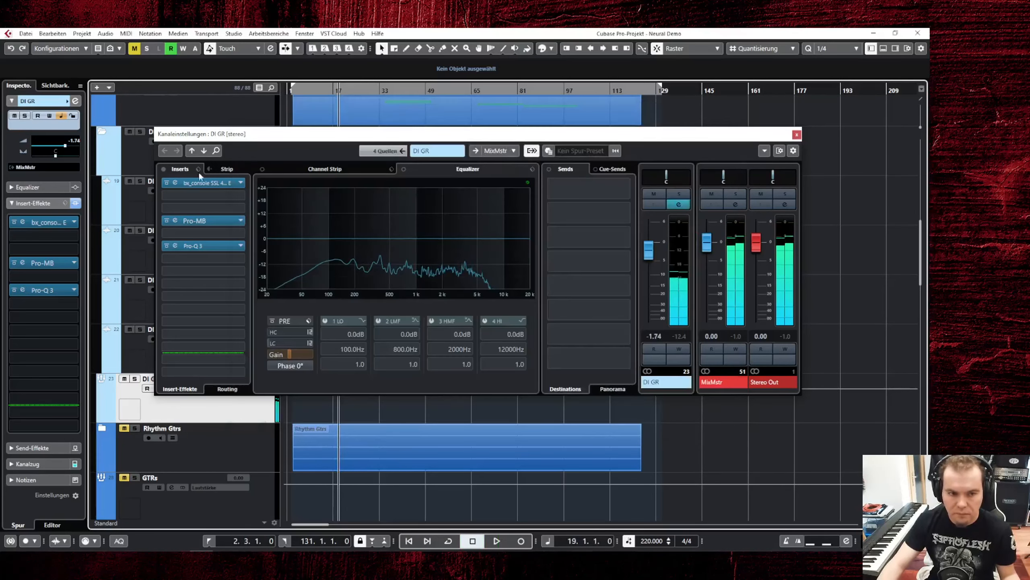
Turn on the low-pass filter of the bx_console SSL 4000 E on DI GR and lower its cutoff frequency
left_click(203, 183)
left_click(420, 192)
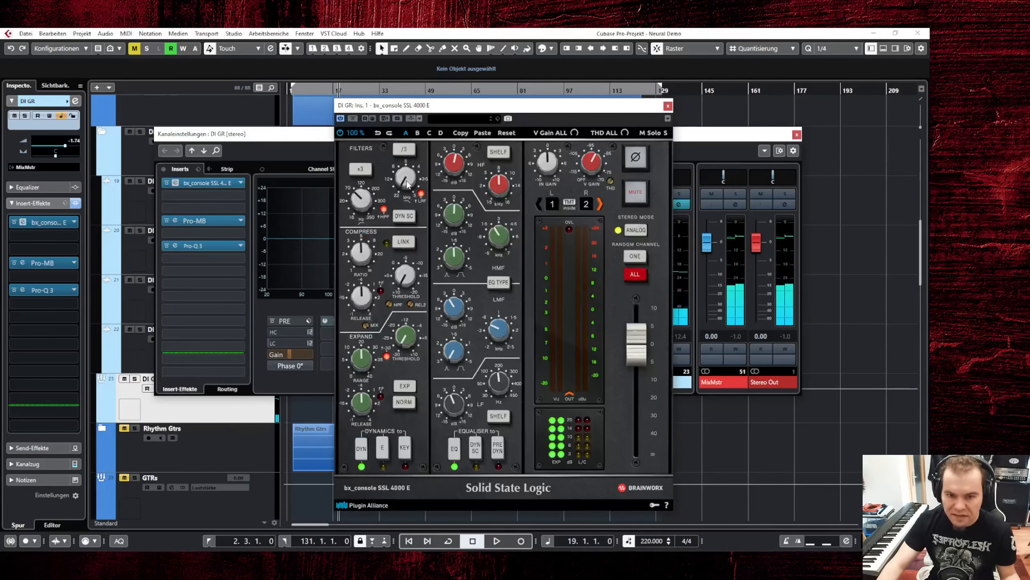
left_click_drag(407, 180, 408, 170)
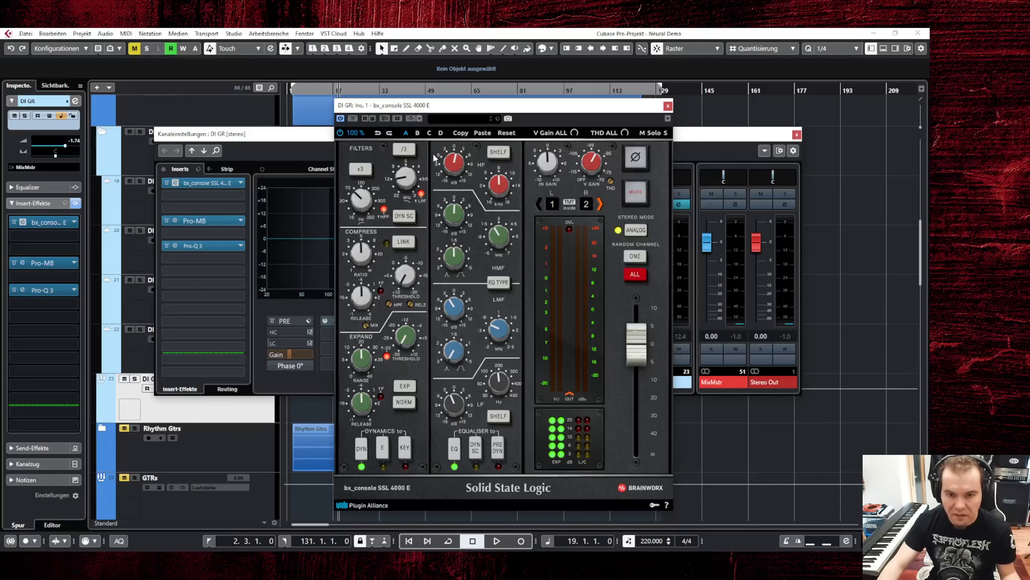
Play the mix to examine the DI GR channel spectrum and the meters and settings of the bx_console SSL 4000 E
left_click(668, 106)
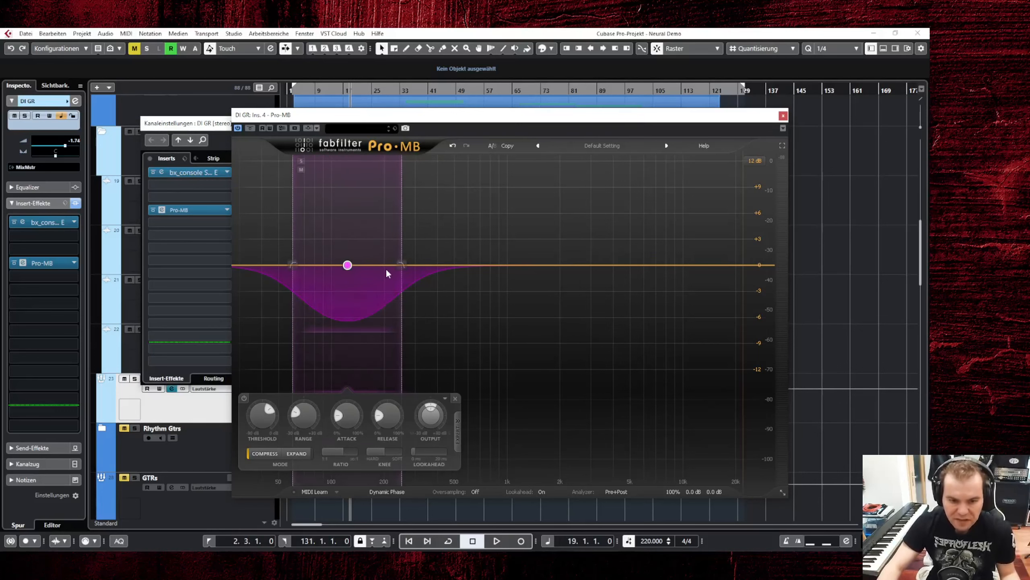
left_click(161, 172)
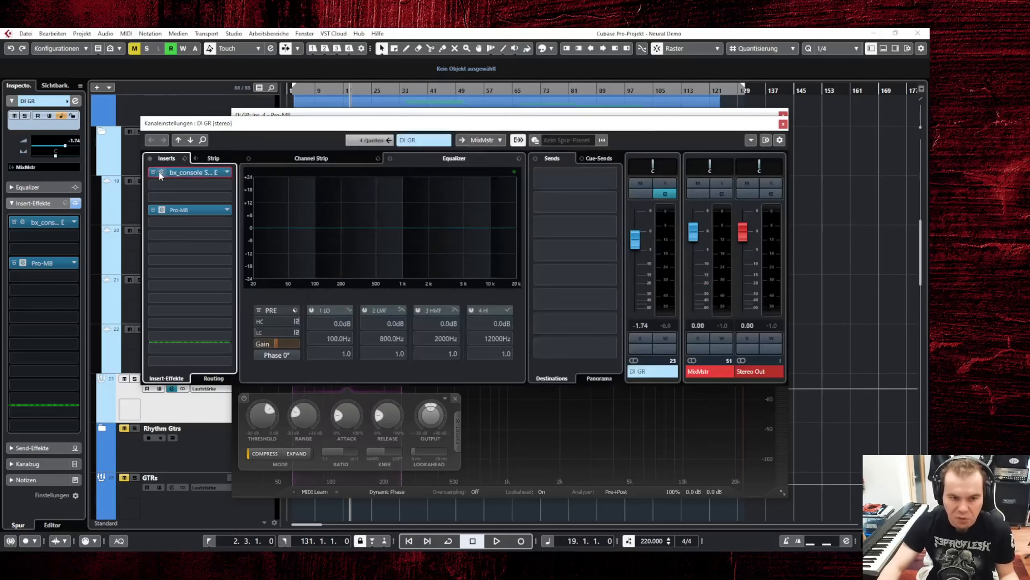
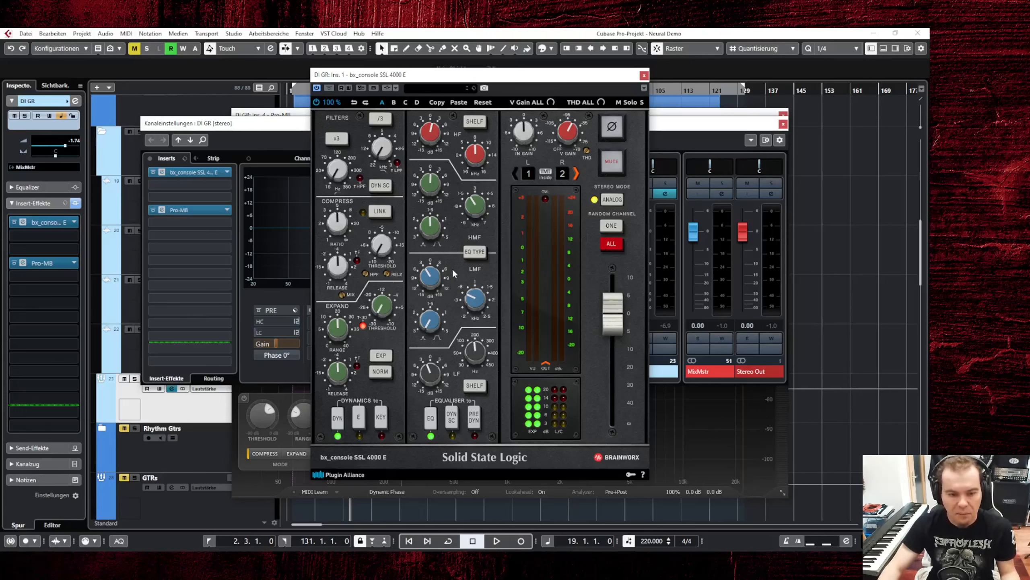
left_click(644, 75)
left_click(450, 126)
key("space")
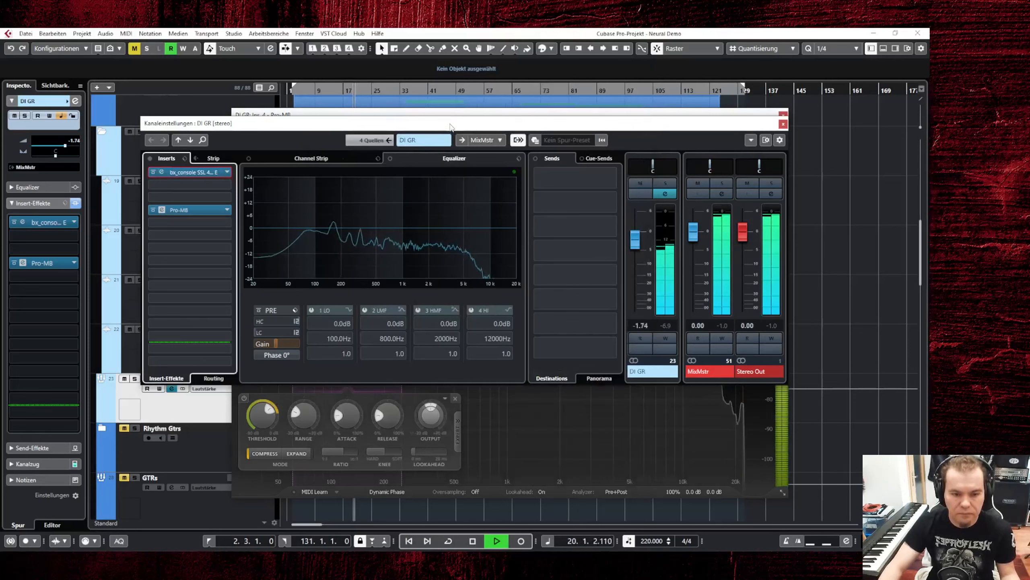
left_click(162, 171)
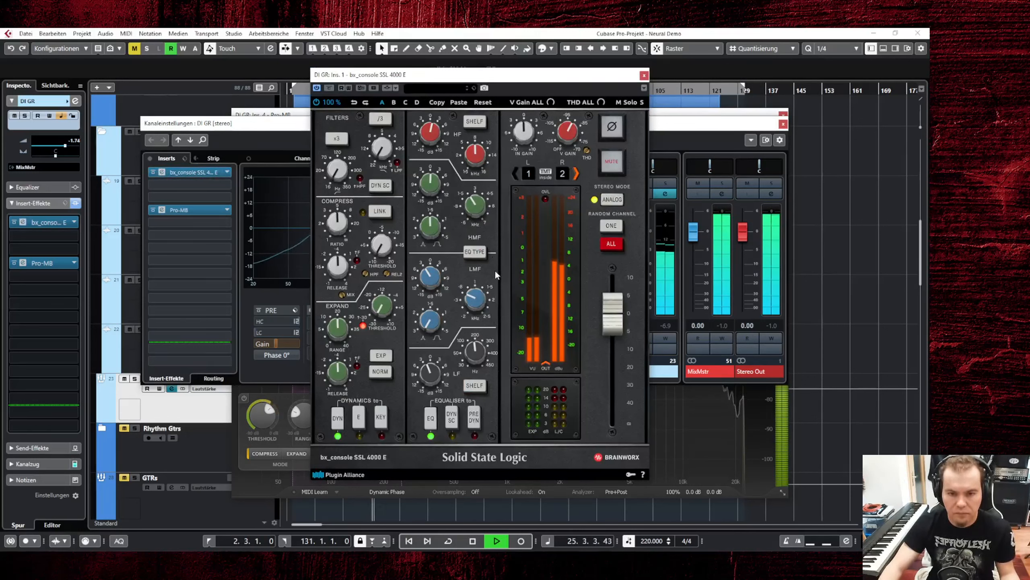
key("space")
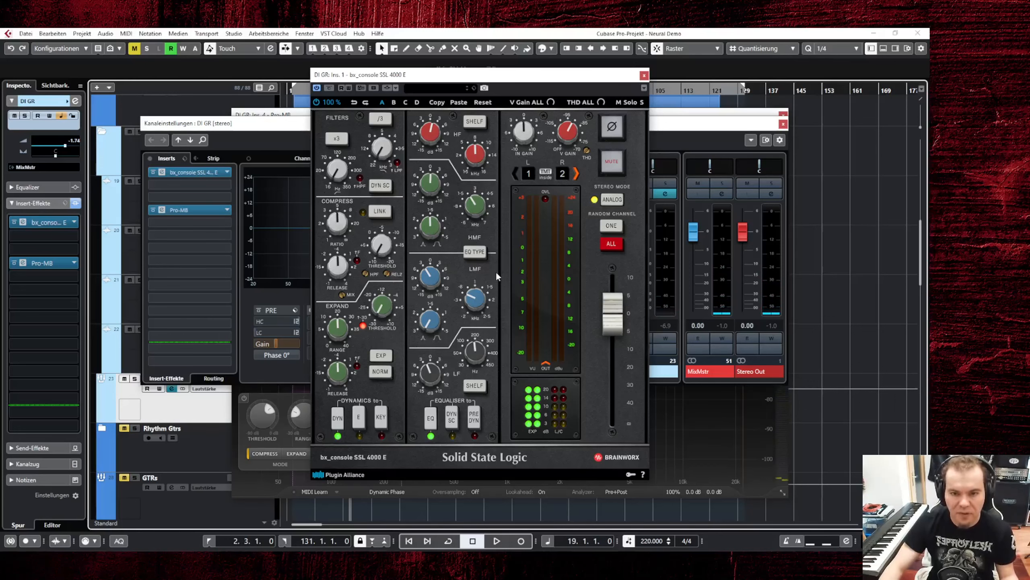
left_click(644, 75)
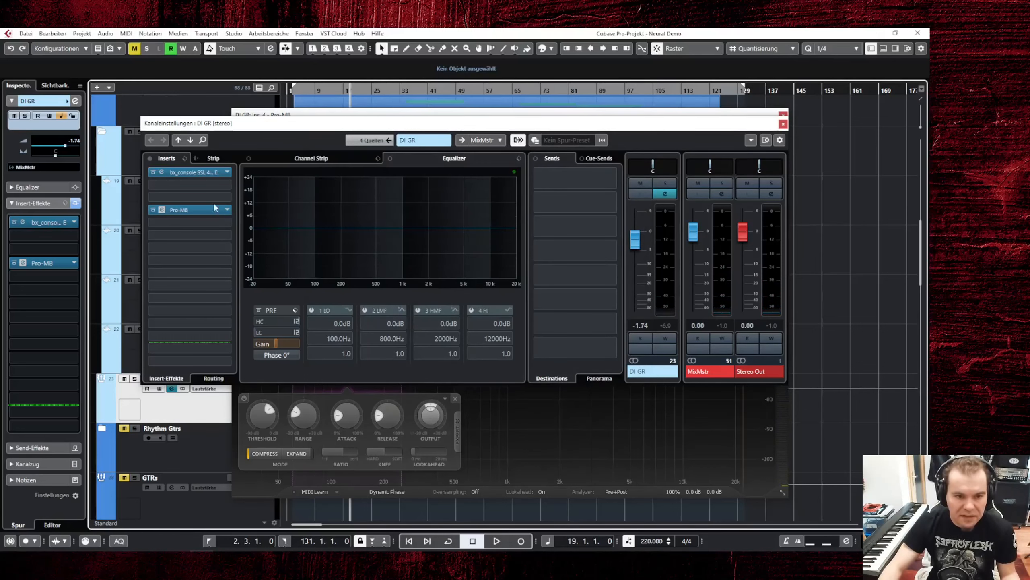
Insert Pro-Q 3 before Pro-MB on DI GR and add a narrow bell cut of -5.22 dB at 3063.3 Hz with Q 22.17
left_click(178, 195)
type("p")
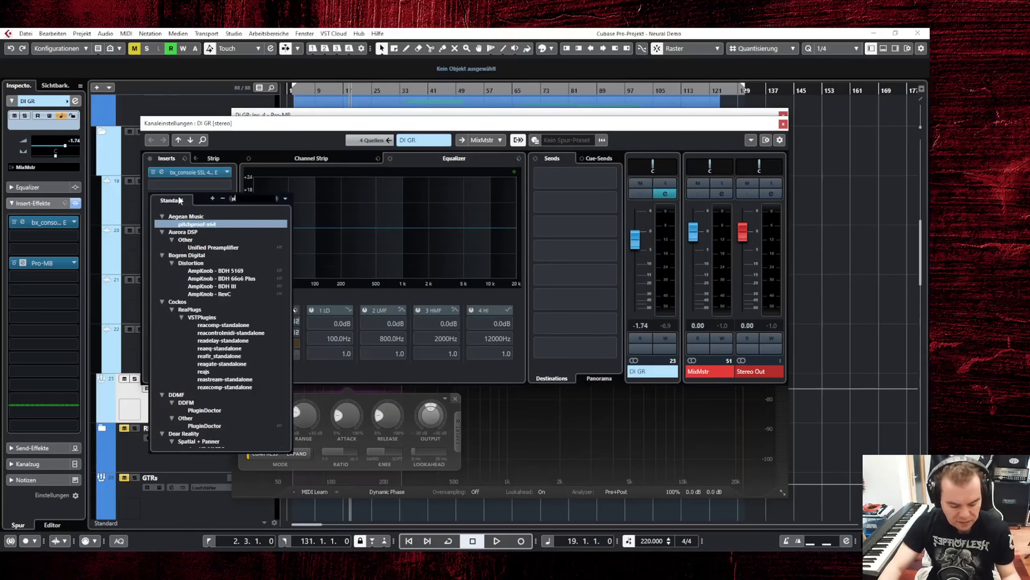
type("ro")
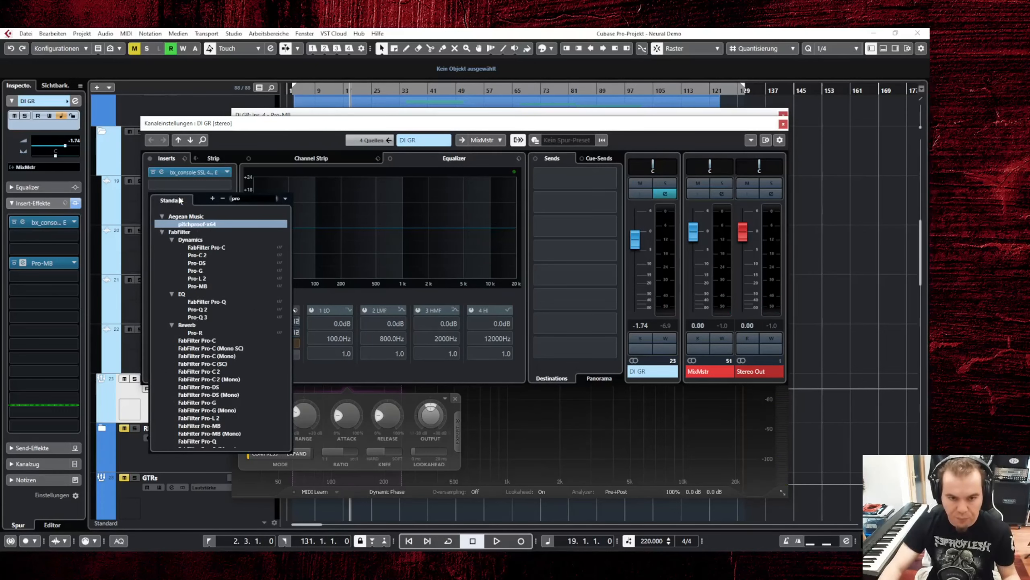
left_click(198, 317)
left_click_drag(567, 268, 597, 306)
scroll(557, 213, "up", 10)
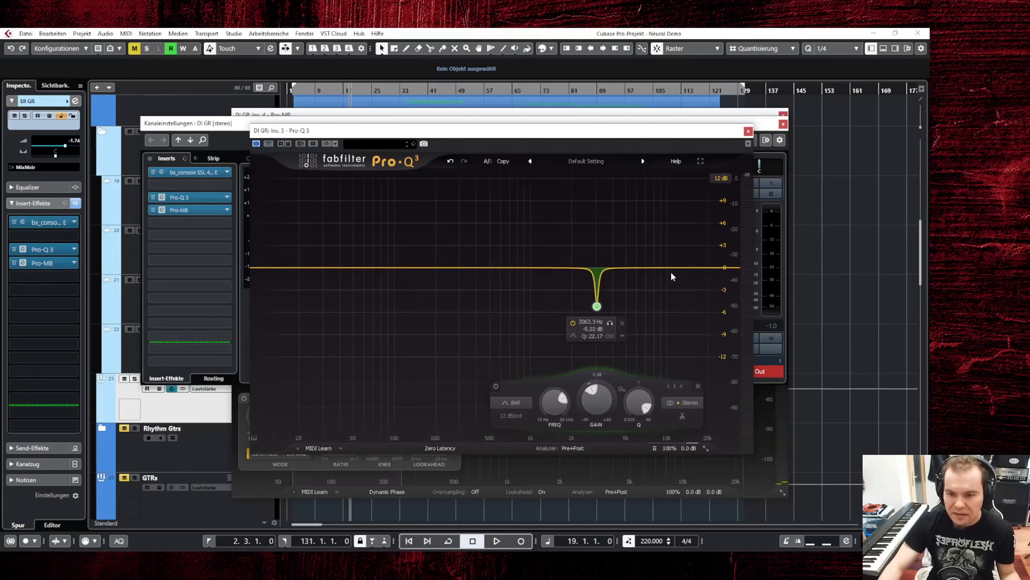
Add a second narrow Pro-Q 3 bell cut of about 9 dB near 5 kHz and close the plug-in window
left_click_drag(663, 268, 630, 333)
scroll(658, 223, "up", 8)
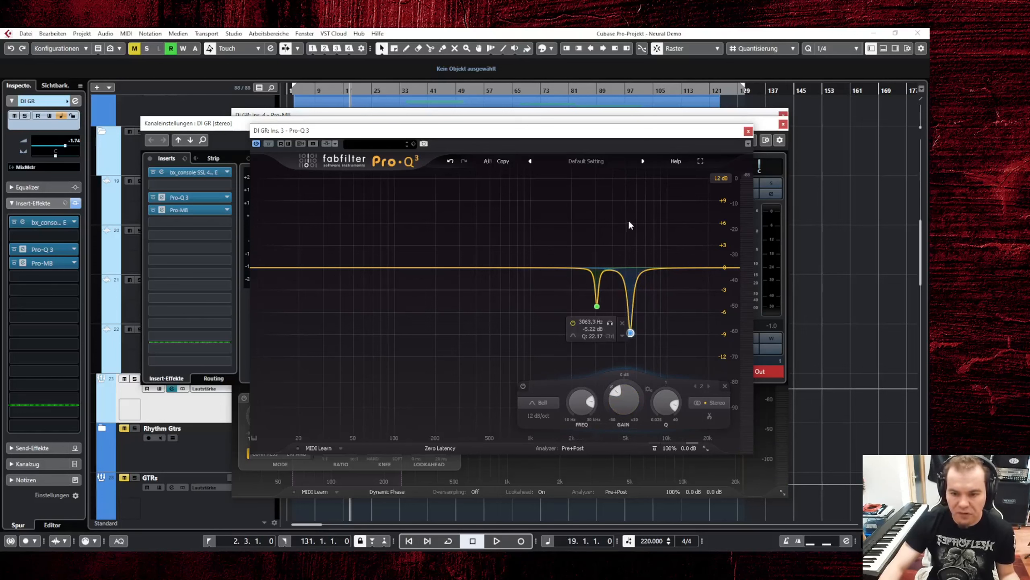
left_click(749, 131)
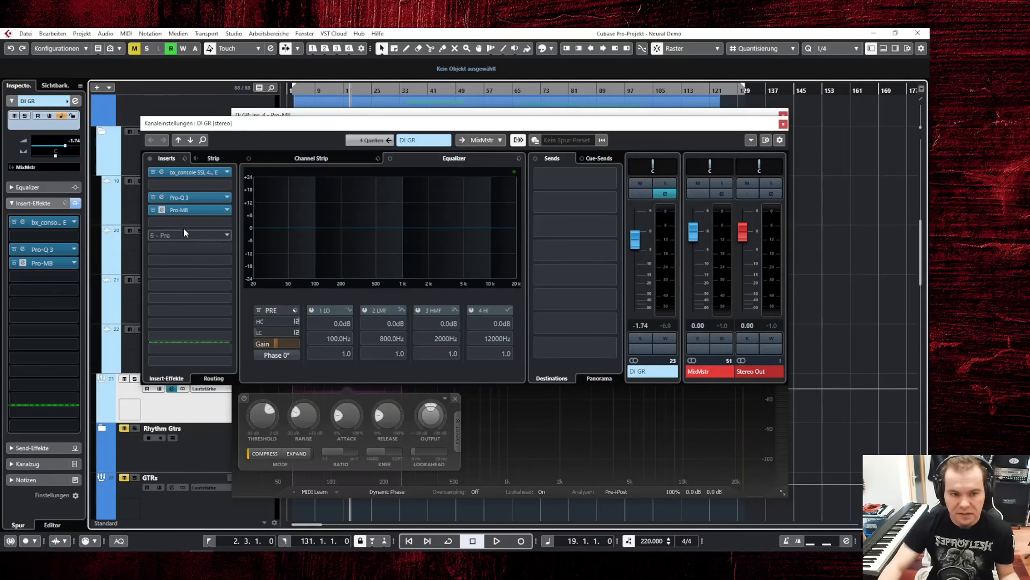
Deactivate the Pro-Q 3 insert, review the SSL console's EQ section, and switch the reactivated Pro-Q 3 to bypass
left_click(152, 198)
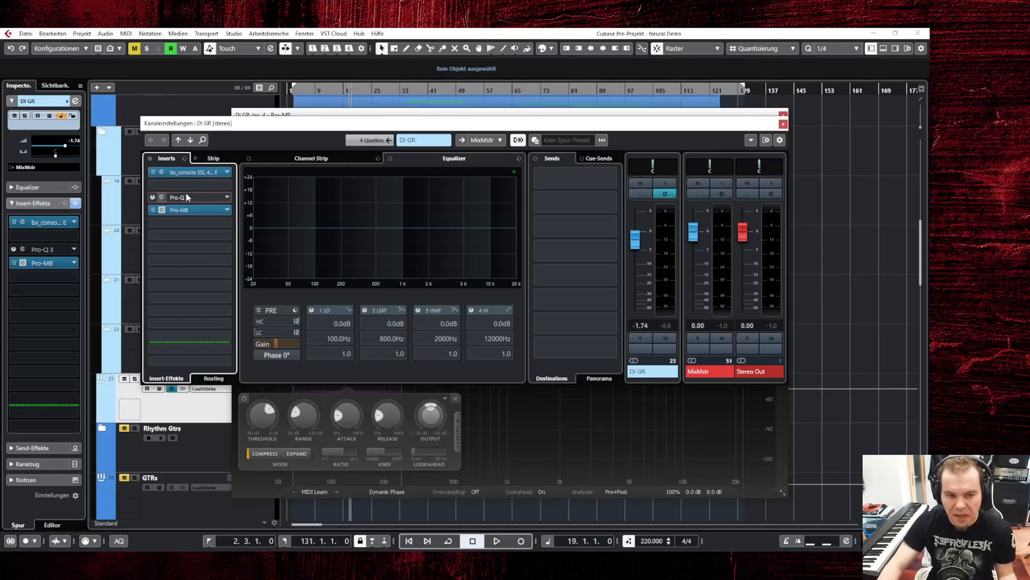
left_click(162, 172)
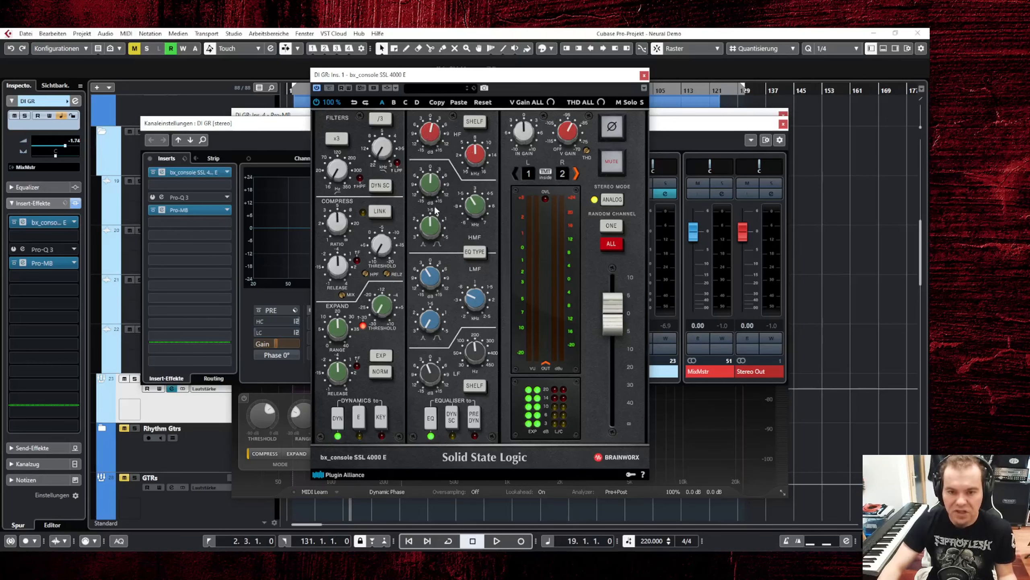
left_click(645, 75)
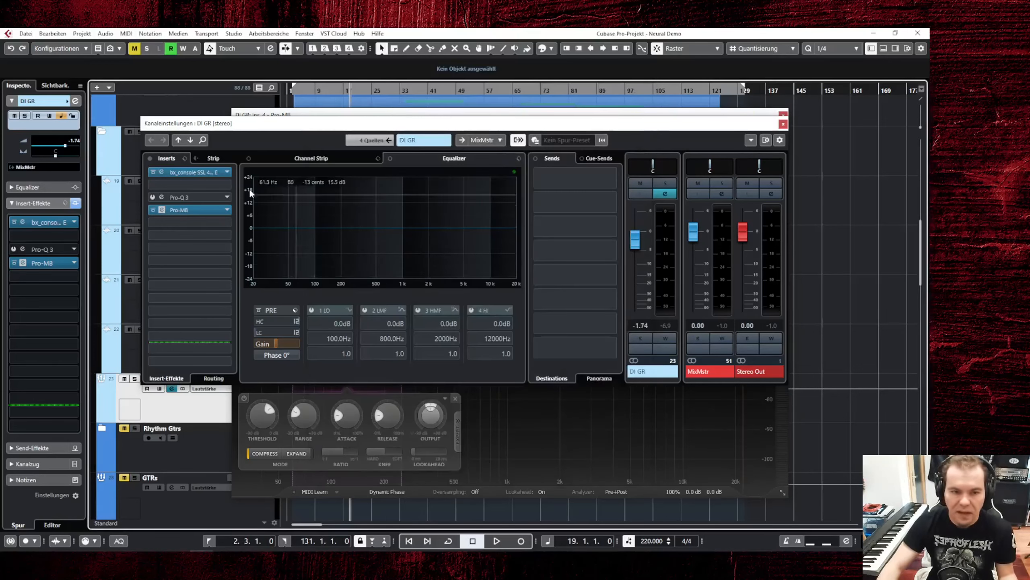
left_click(162, 199)
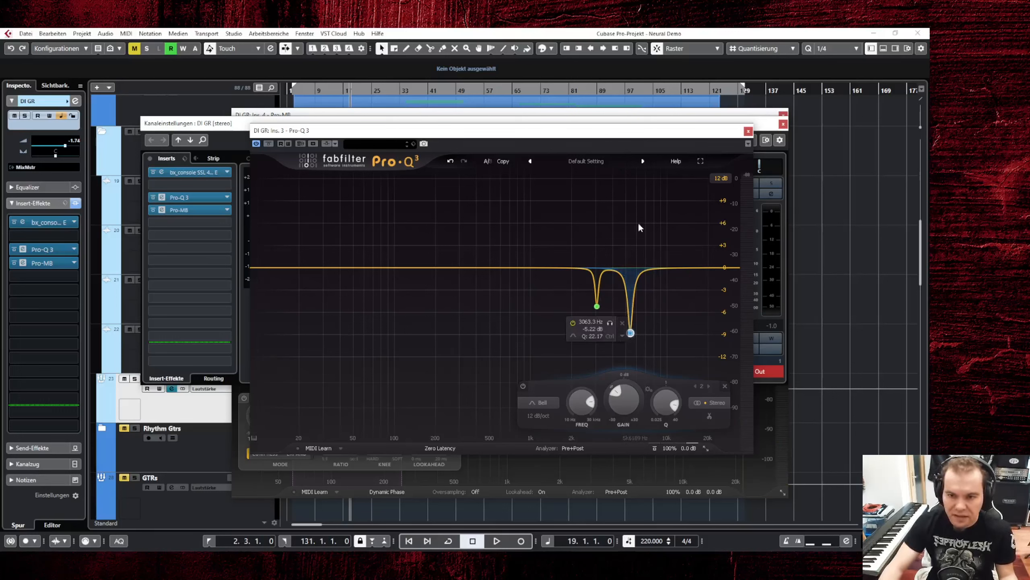
left_click(268, 143)
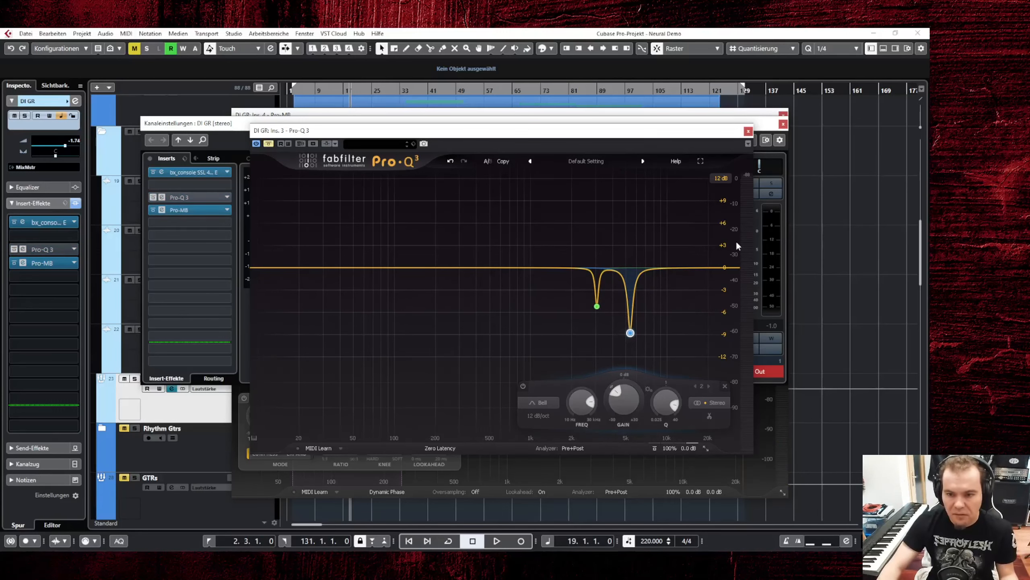
left_click(748, 131)
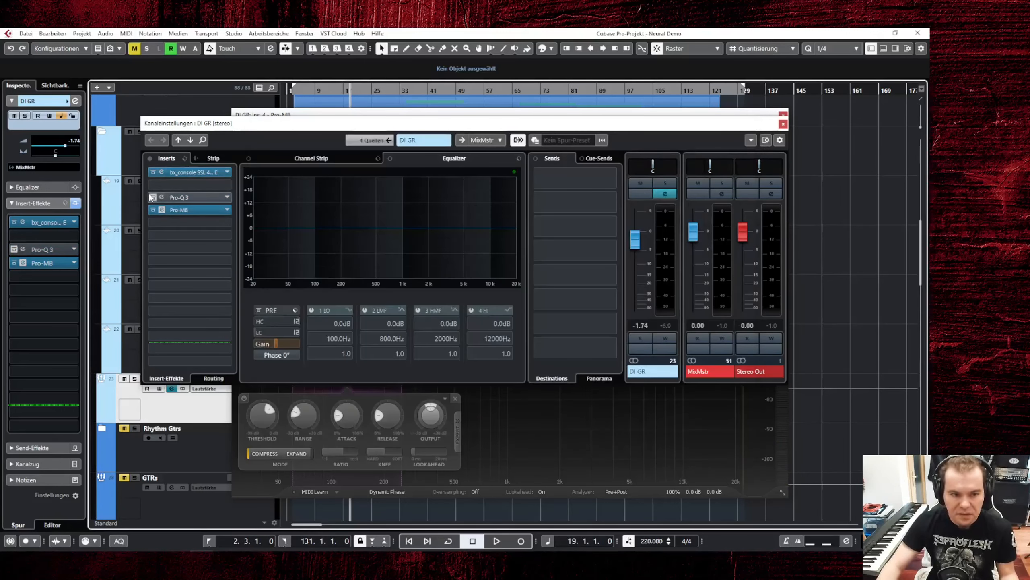
Remove Pro-Q 3 from the DI GR inserts
left_click(226, 197)
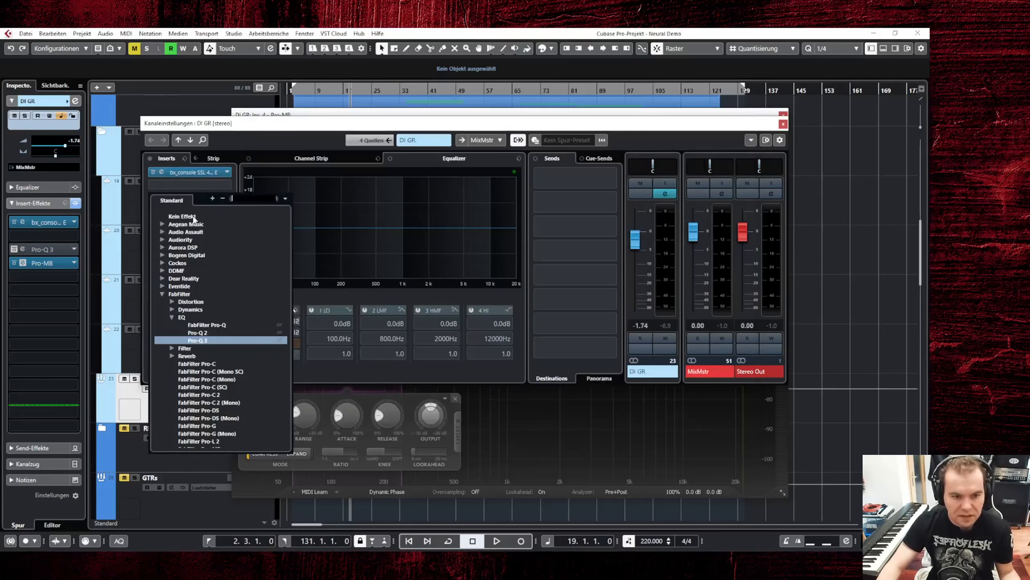
left_click(194, 216)
left_click(443, 317)
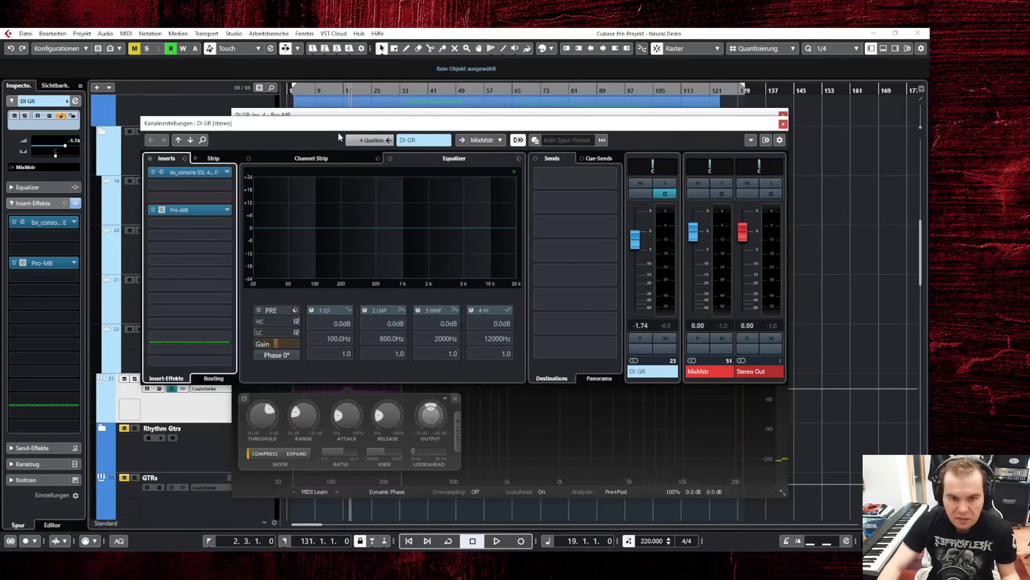
Play the mix to examine the DI GR spectrum, review the SSL console settings, and close the plug-in and channel windows
key("space")
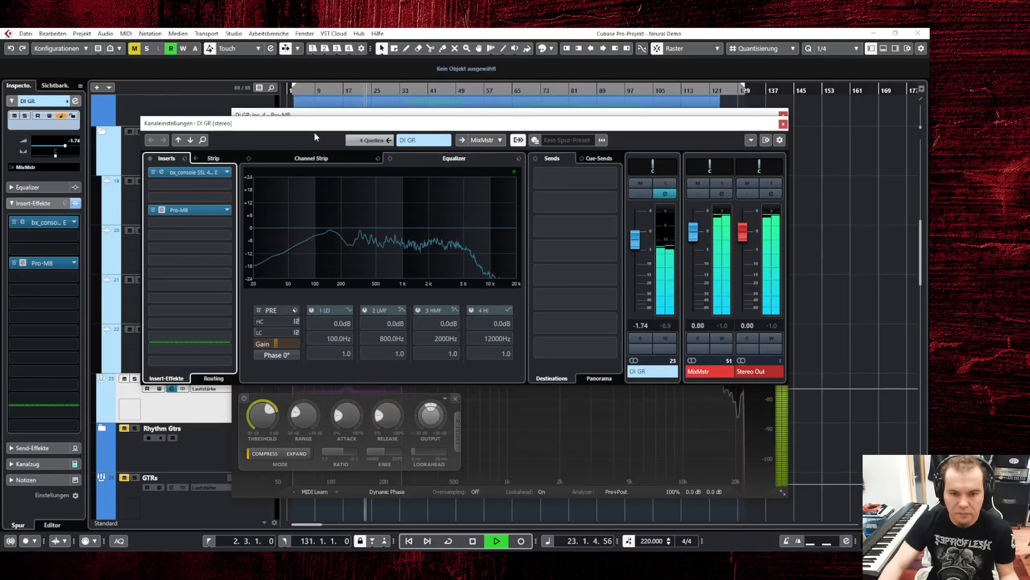
key("space")
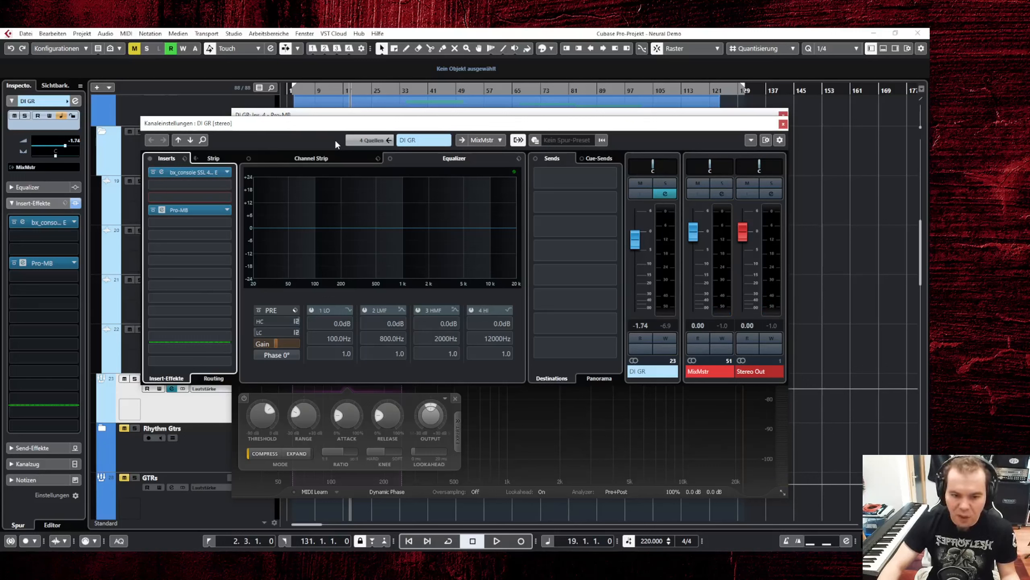
left_click(163, 172)
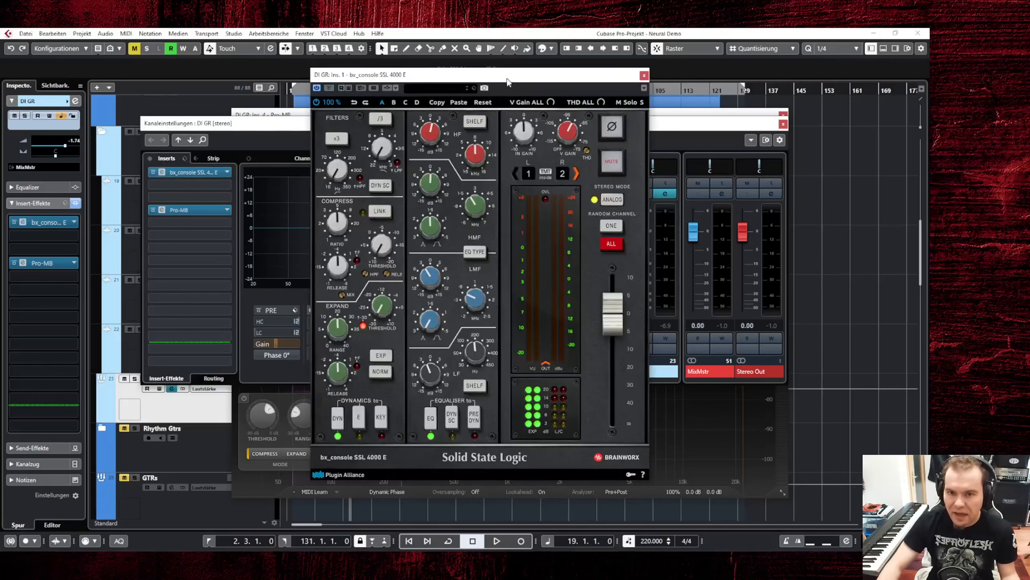
left_click_drag(507, 79, 500, 73)
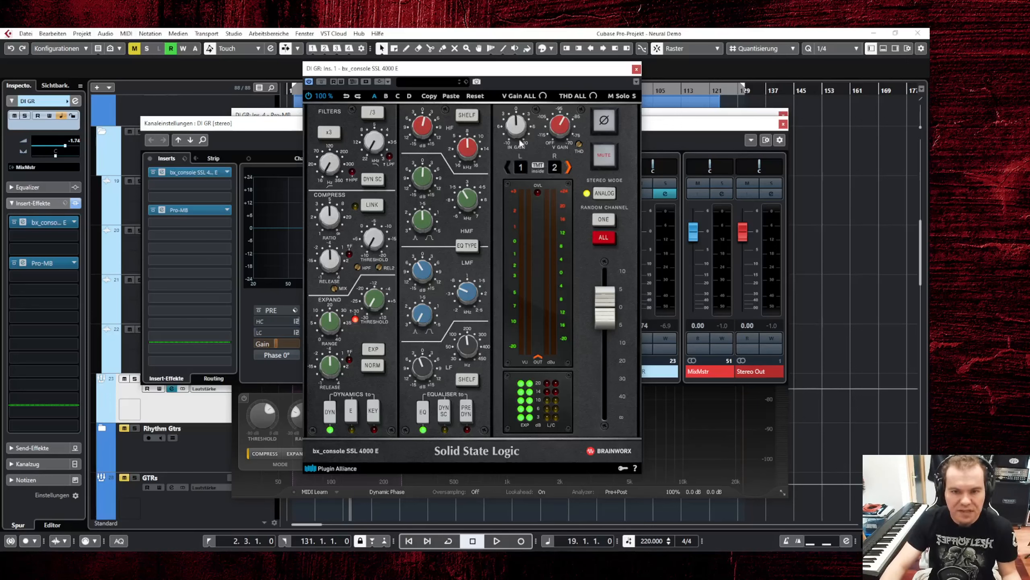
left_click(635, 69)
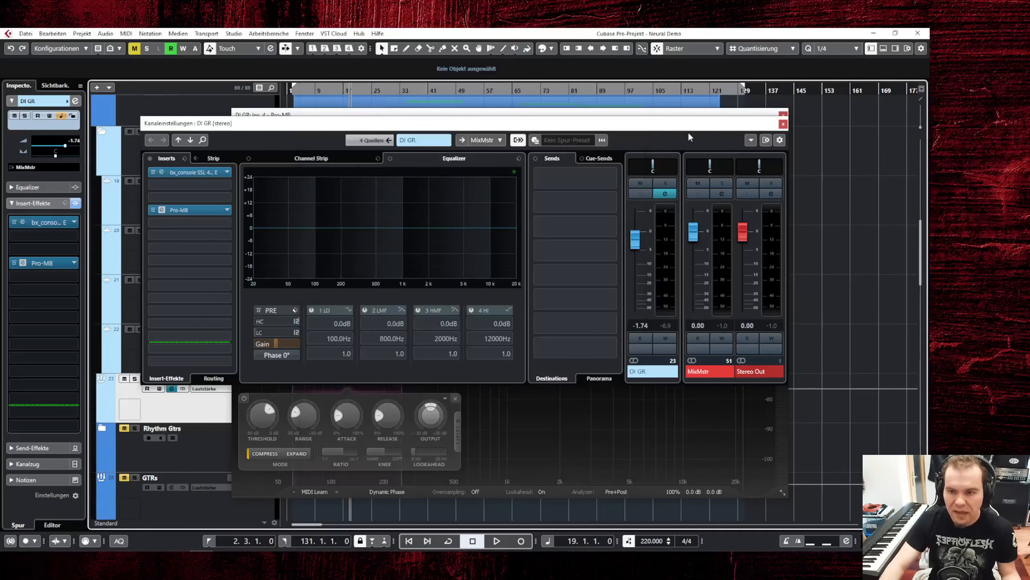
left_click(783, 124)
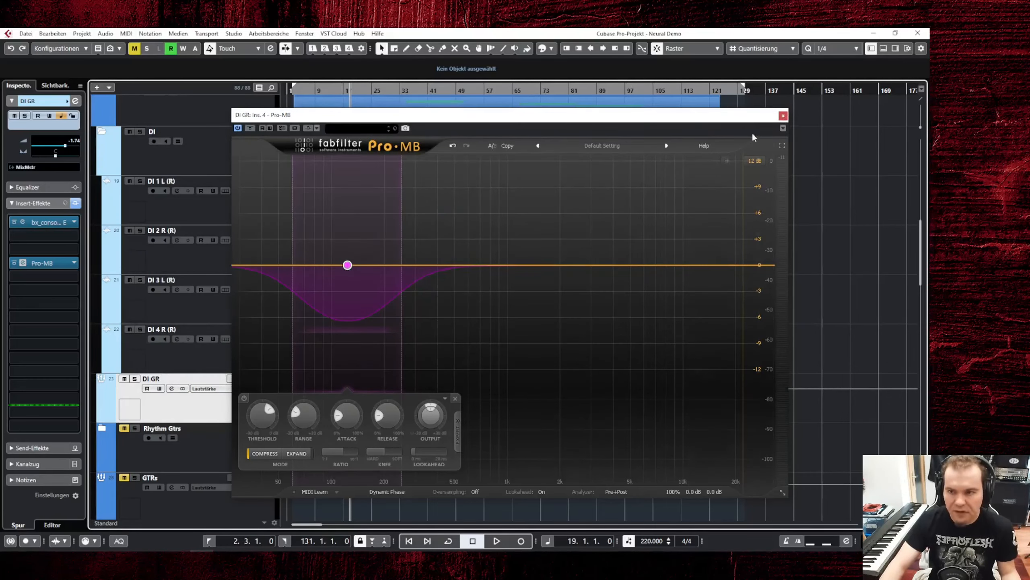
left_click(783, 116)
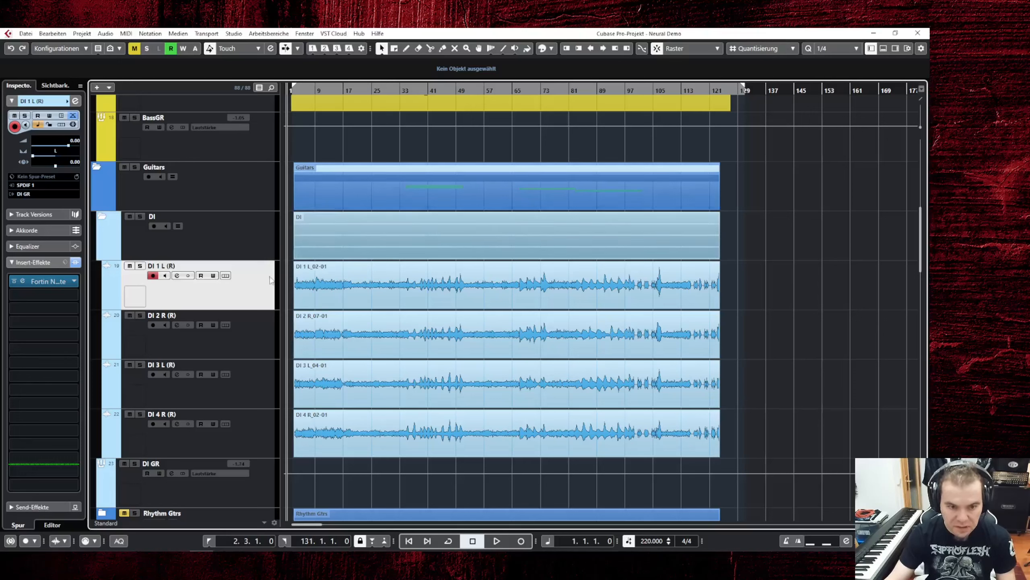
Remove the Fortin Nameless Suite insert from the DI 1 L and DI 2 R tracks
left_click(73, 282)
left_click(24, 294)
left_click(275, 342)
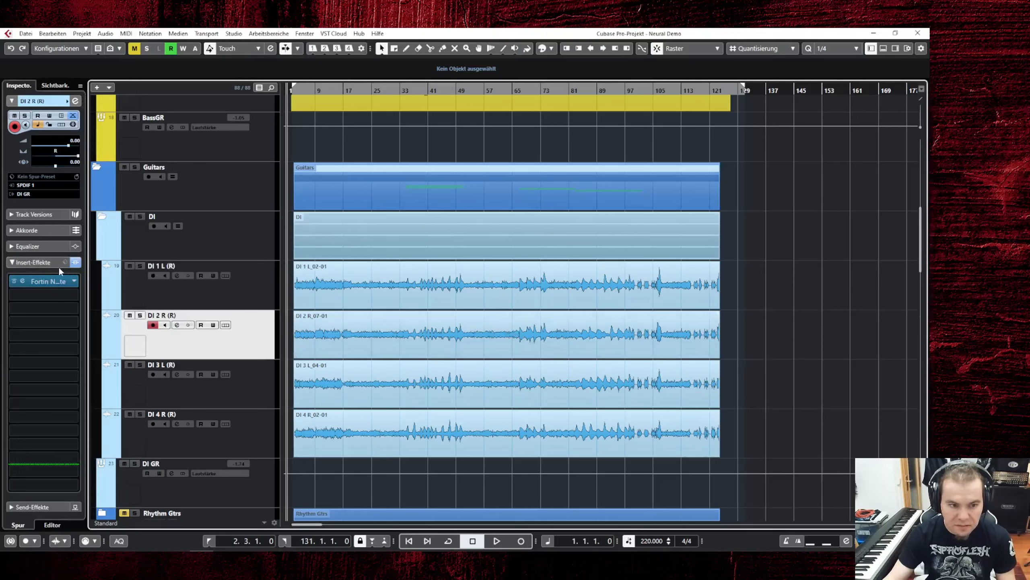
left_click(24, 281)
left_click(43, 300)
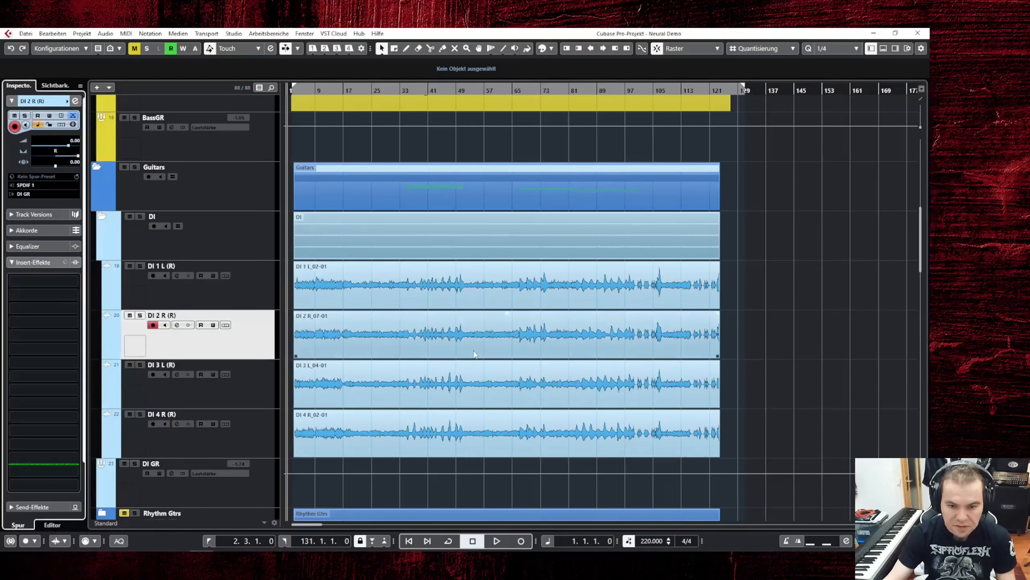
Remove the Fortin Nameless Suite insert from the DI 3 L and DI 4 R tracks
left_click(242, 384)
left_click(74, 283)
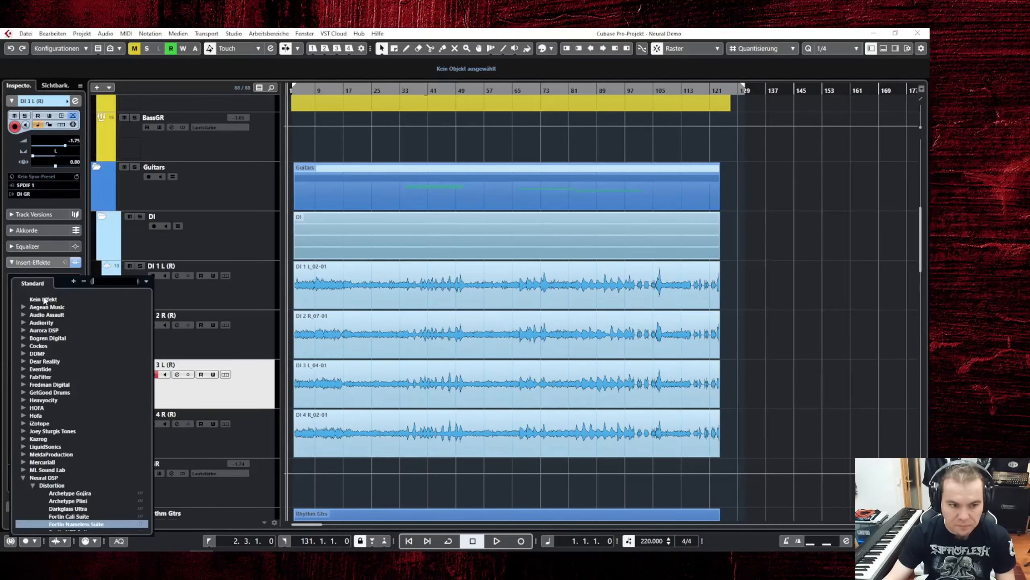
left_click(43, 300)
left_click(235, 413)
left_click(74, 283)
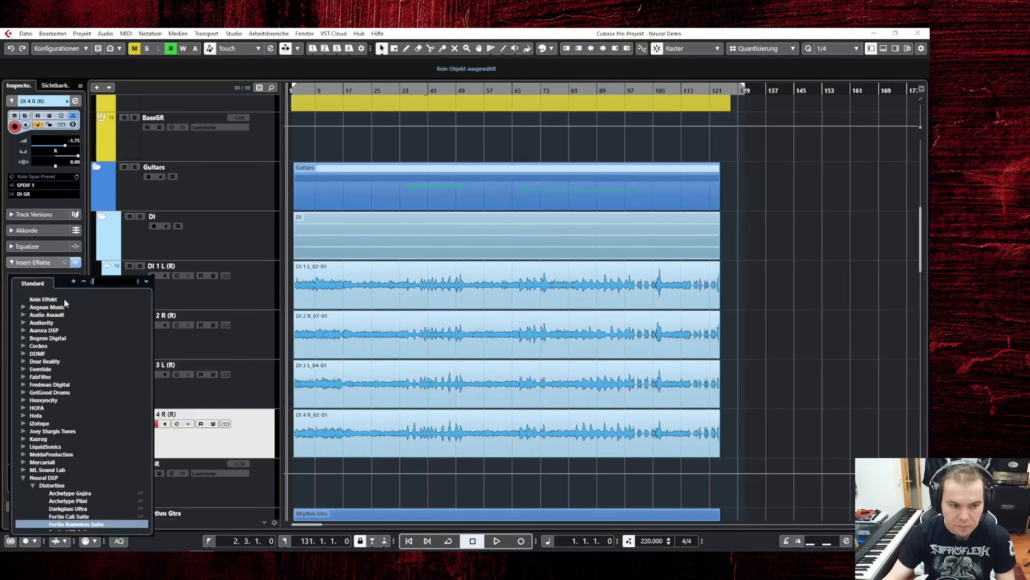
left_click(43, 301)
Go through the DI guitar tracks to check their insert slots, and select the DI GR group track
left_click(251, 330)
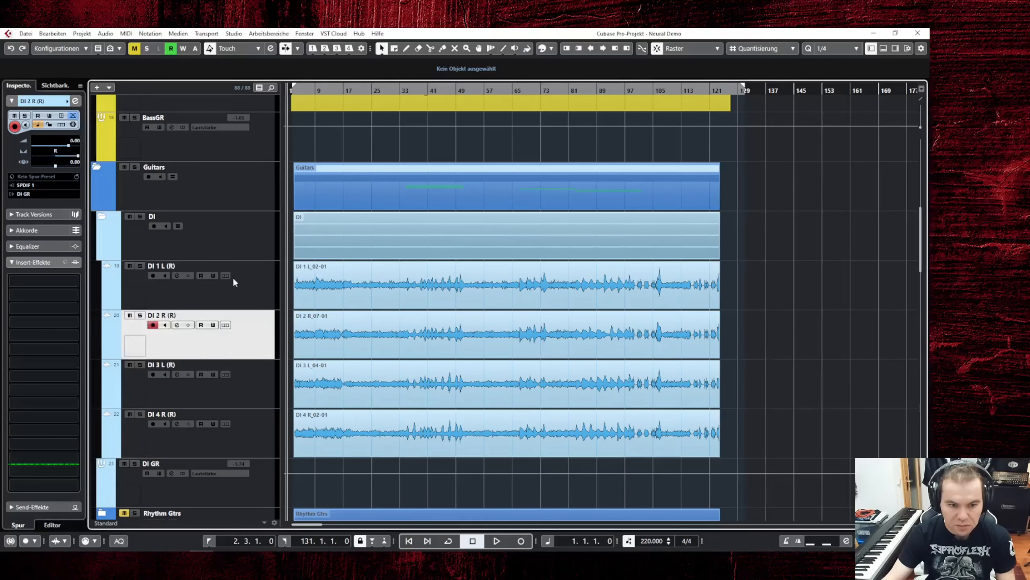
left_click(237, 301)
left_click(266, 343)
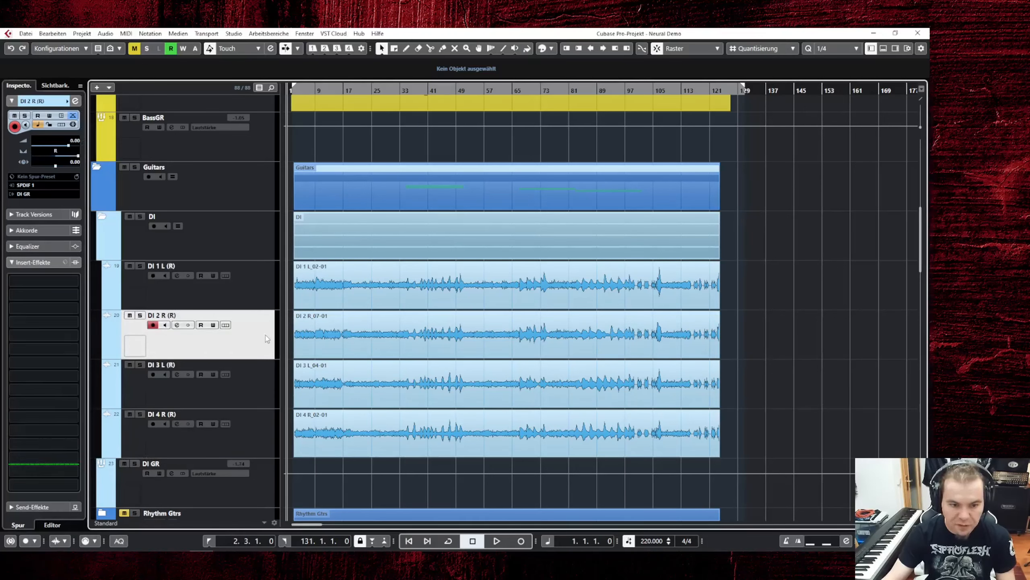
key("Down")
key("Down")
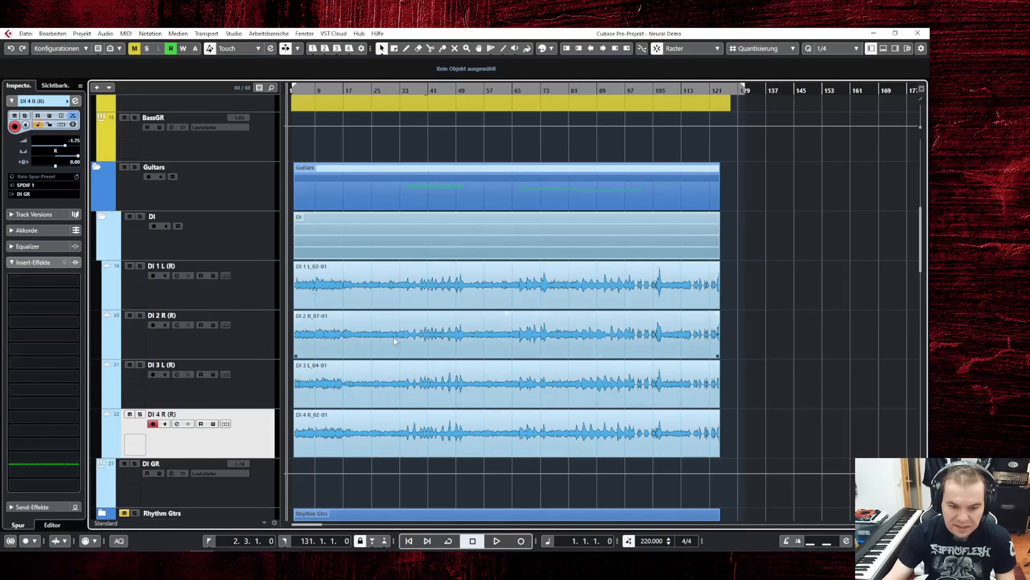
scroll(366, 346, "down", 3)
left_click(101, 302)
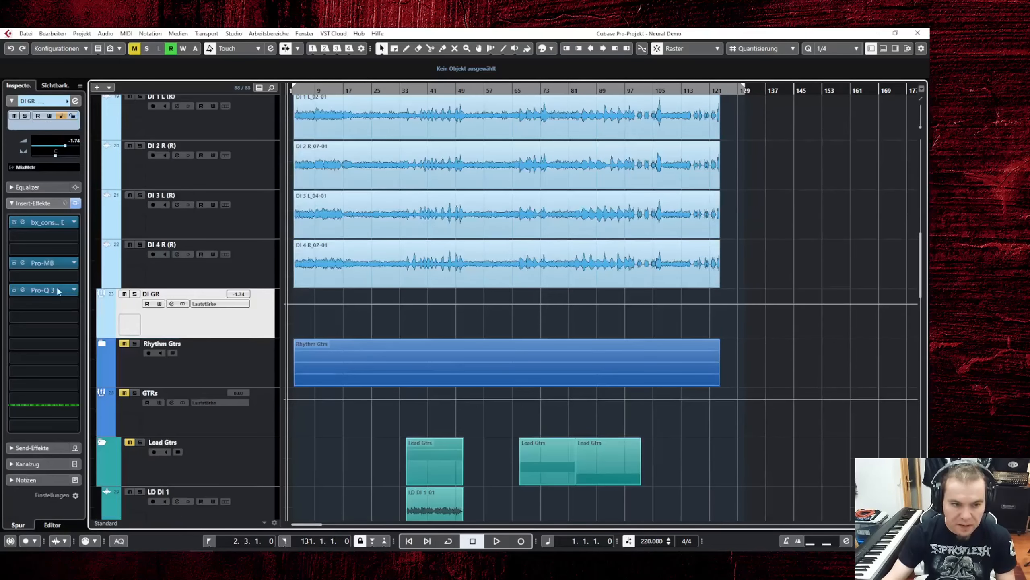
Reset the bx_console SSL 4000 E on the DI GR group and toggle its low-pass filter switch
left_click(23, 222)
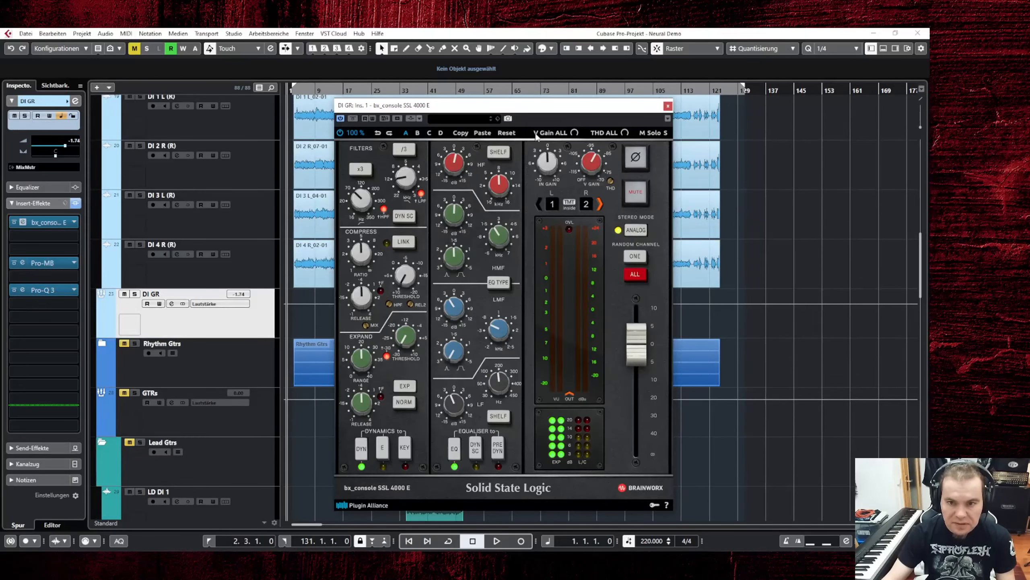
left_click(507, 134)
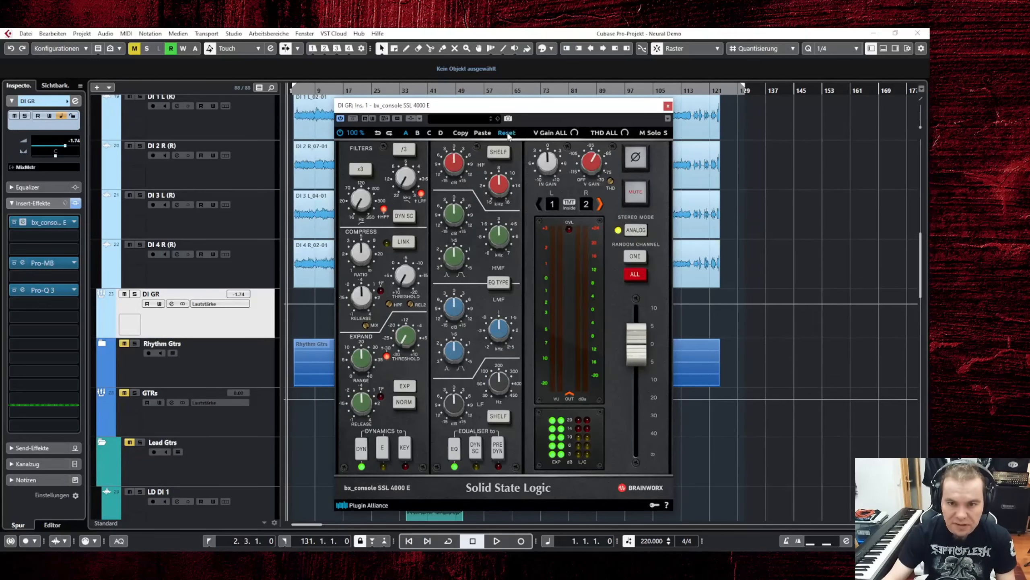
left_click(421, 193)
left_click(668, 105)
Load the Default Setting preset in the Pro-MB insert of the DI GR group and close the plug-in window
left_click(22, 262)
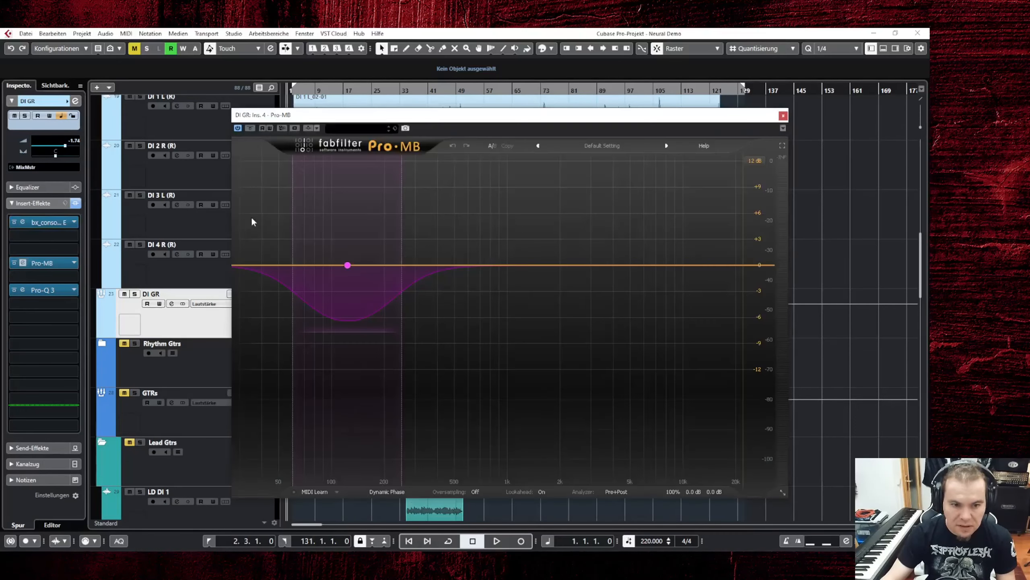
left_click(589, 147)
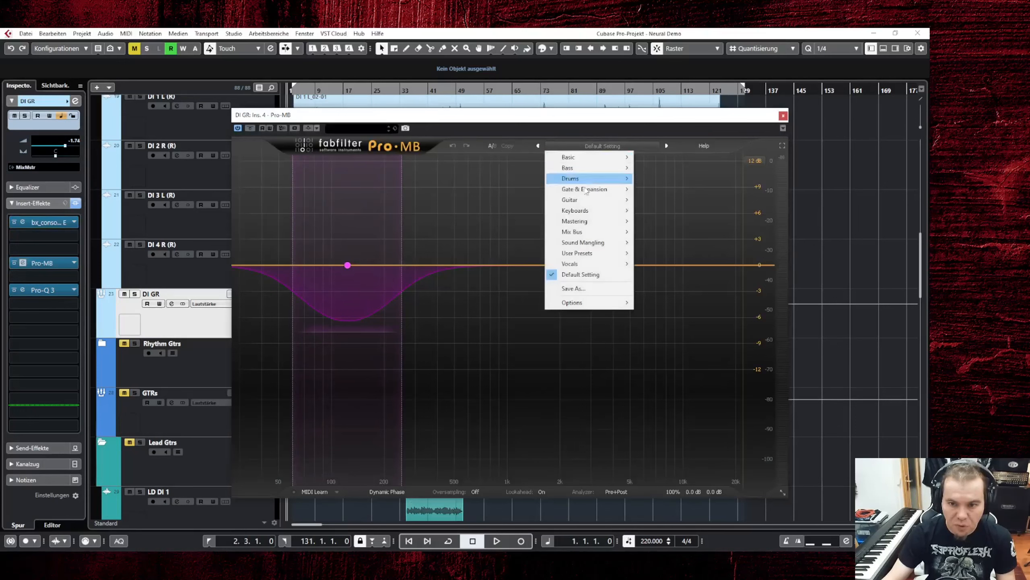
left_click(593, 275)
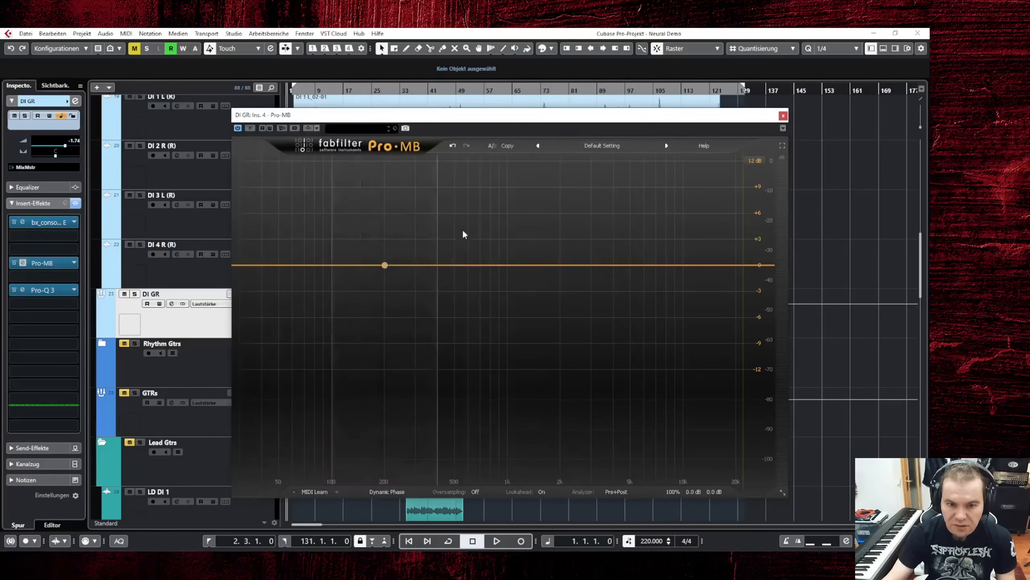
left_click(783, 116)
Deactivate the Pro-Q 3, Pro-MB and bx_console inserts on the DI GR group, and select the DI 1 L track
left_click(10, 291)
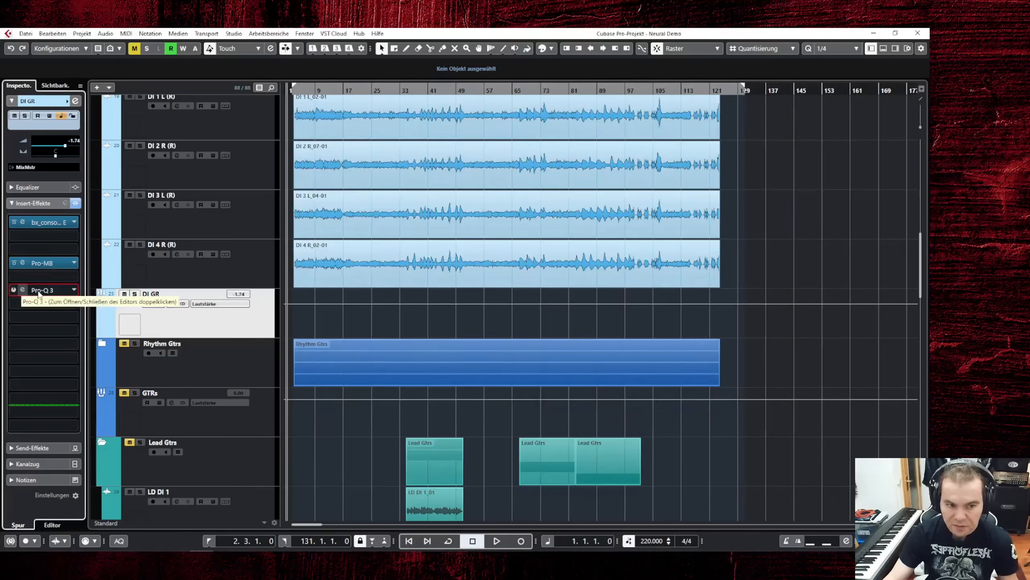
left_click(13, 262)
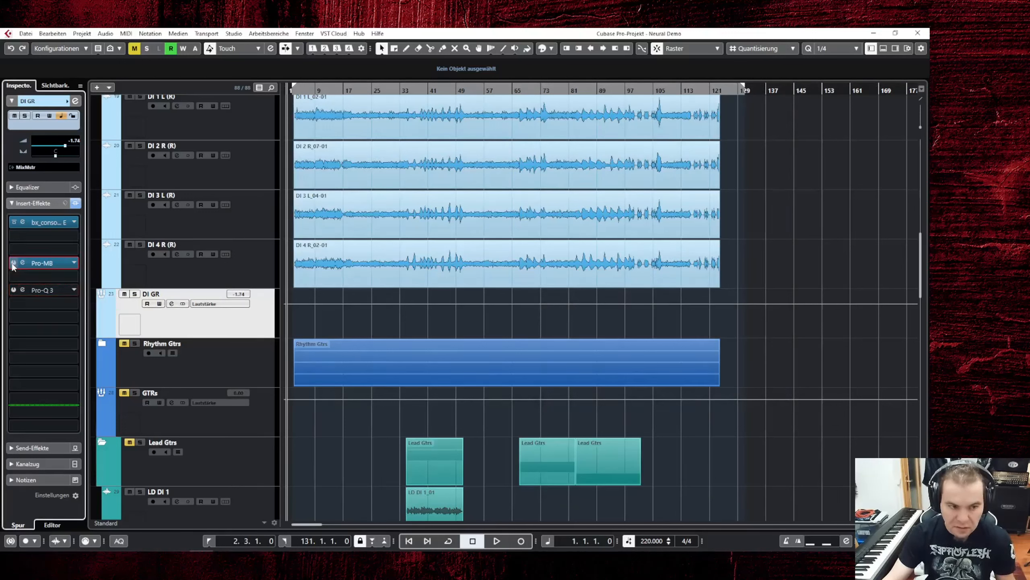
left_click(12, 222)
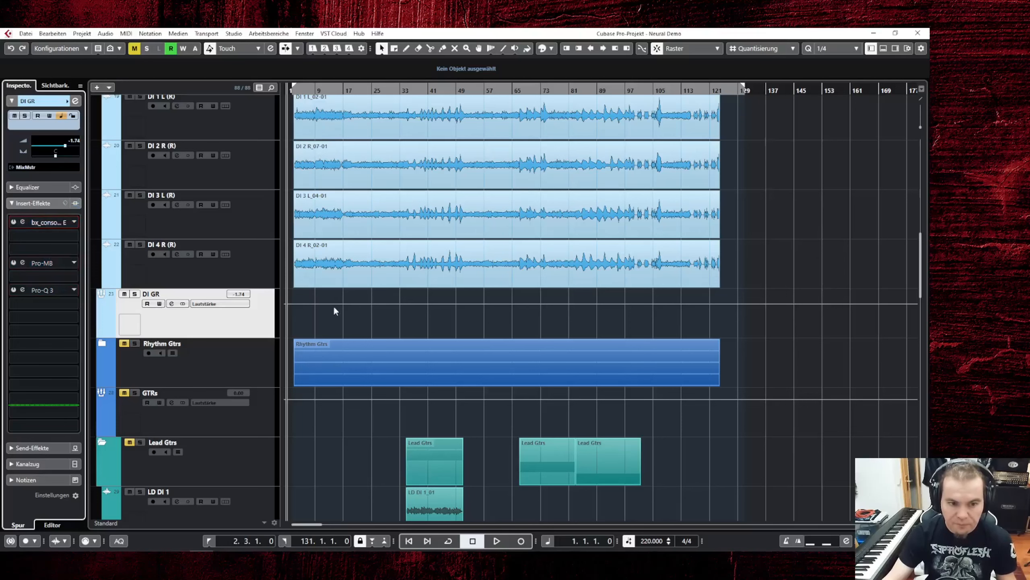
scroll(307, 315, "up", 2)
left_click(256, 211)
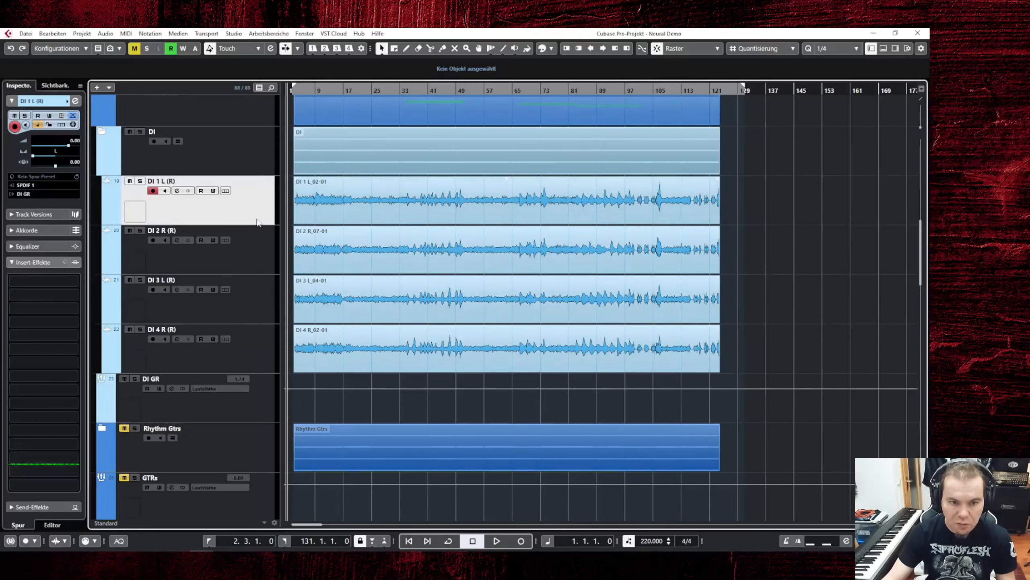
Play back the raw guitar DI tracks and solo the DI folder track to hear them alone
left_click(259, 258)
left_click(249, 289)
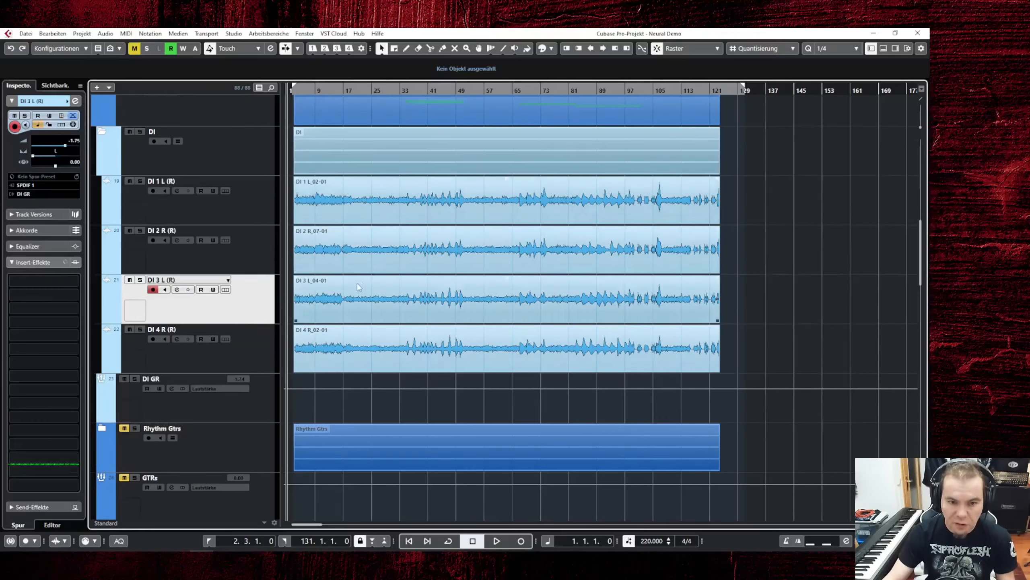
key("space")
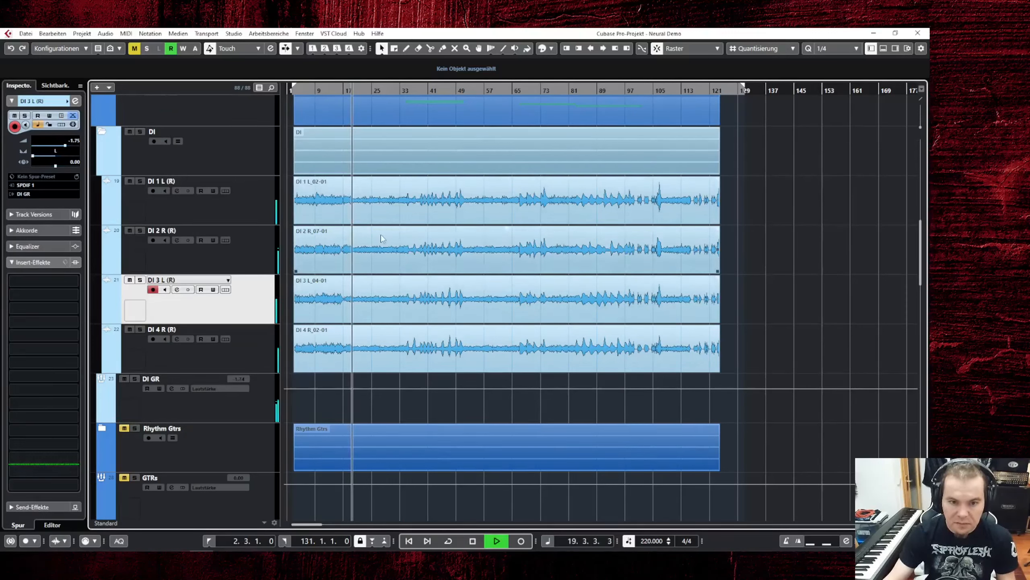
left_click(140, 132)
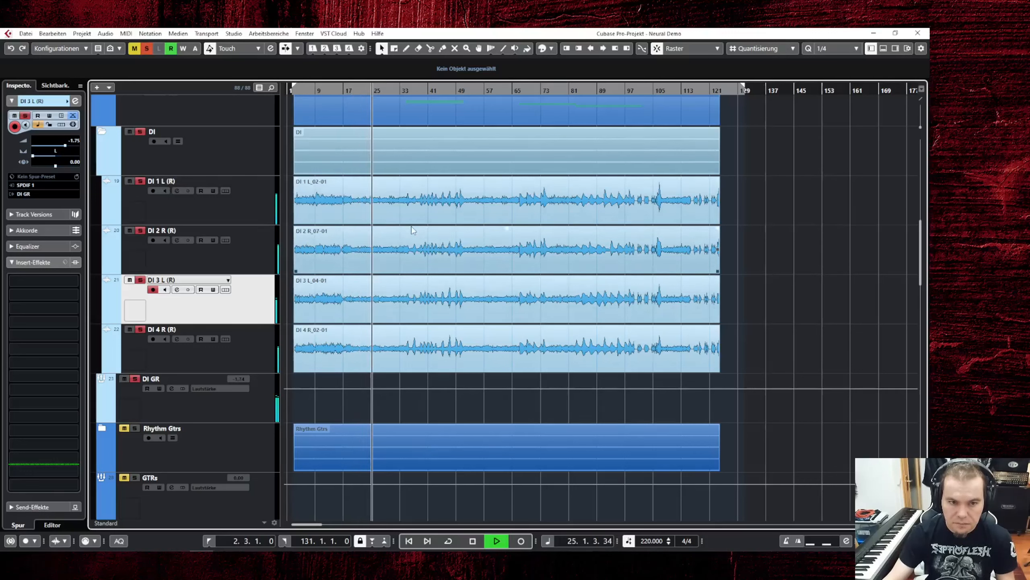
key("space")
Solo only the DI 1 L (R) track
left_click(260, 208)
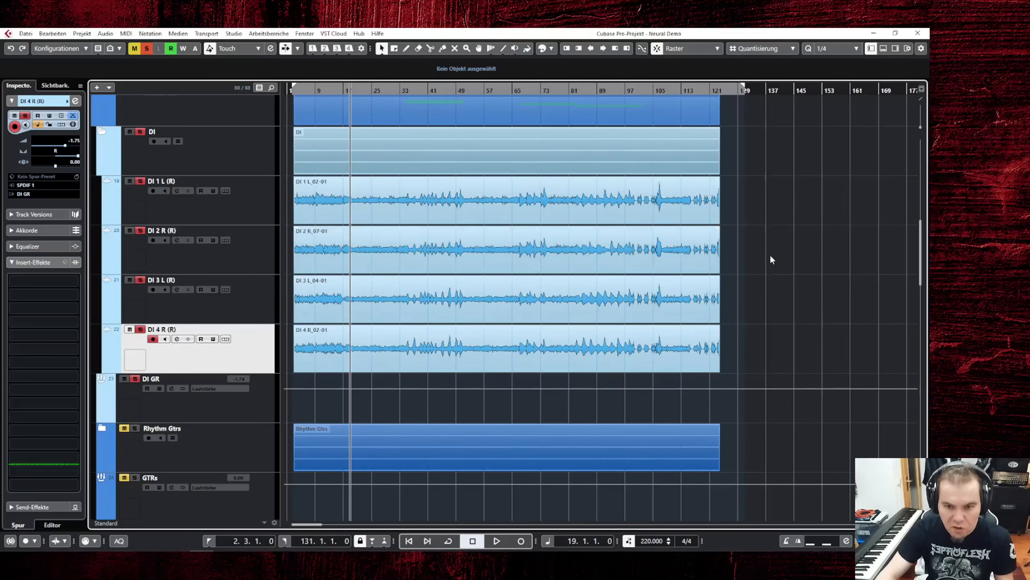
left_click(256, 199)
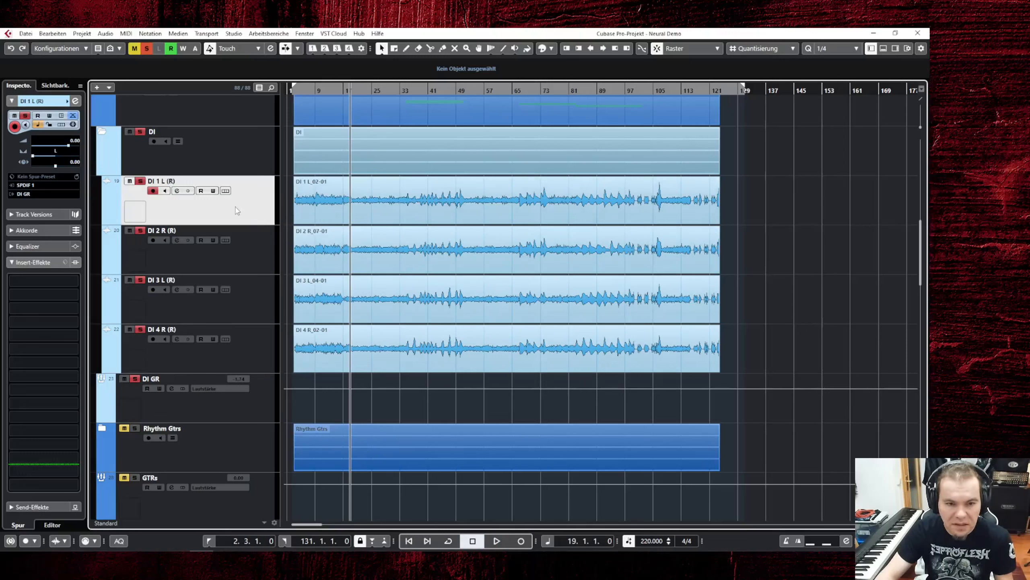
left_click(141, 181, "ctrl")
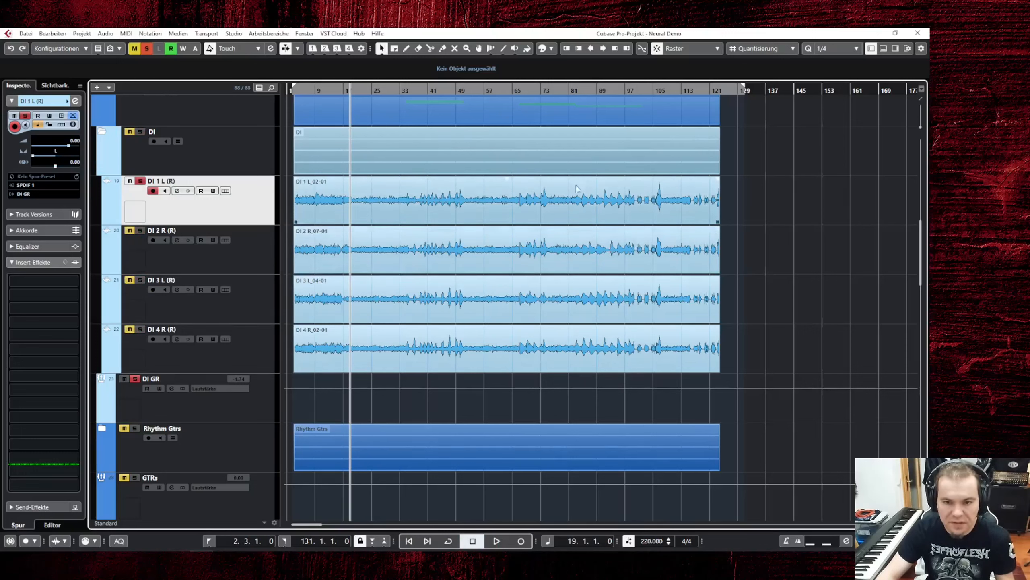
Insert the Archetype Gojira amp plug-in in the second insert slot of the DI 1 L (R) track
left_click(53, 285)
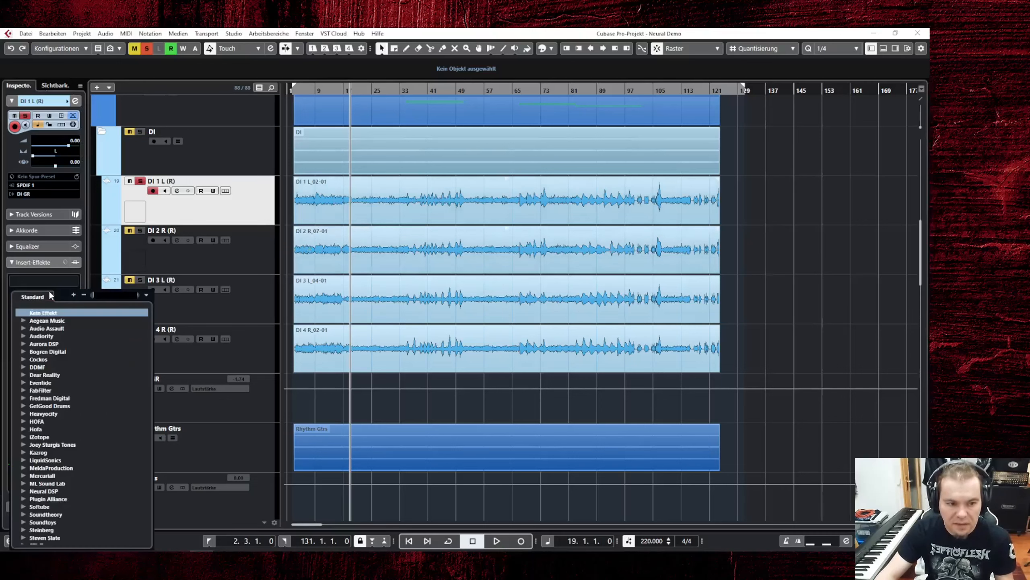
type("archety")
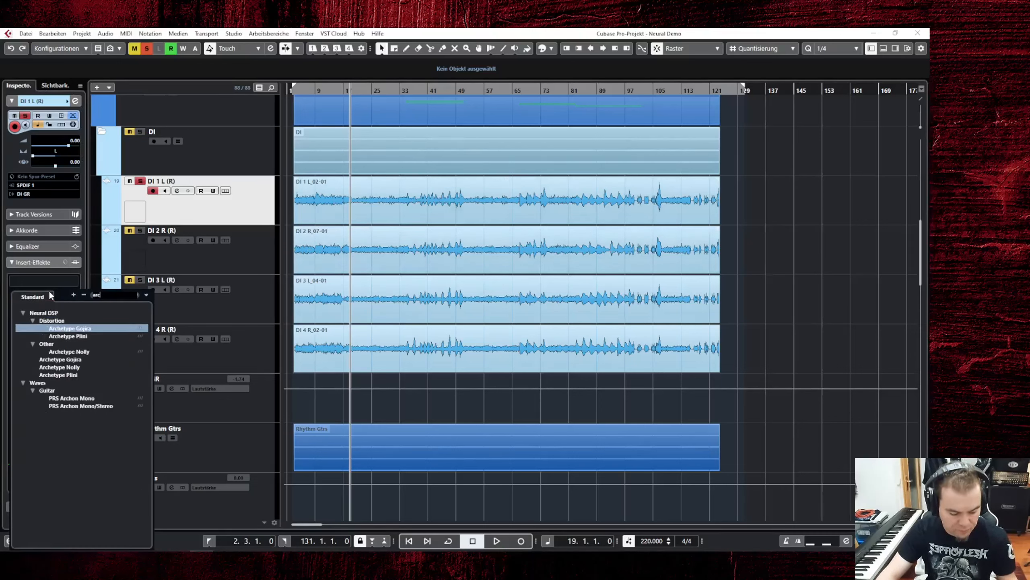
left_click(81, 328)
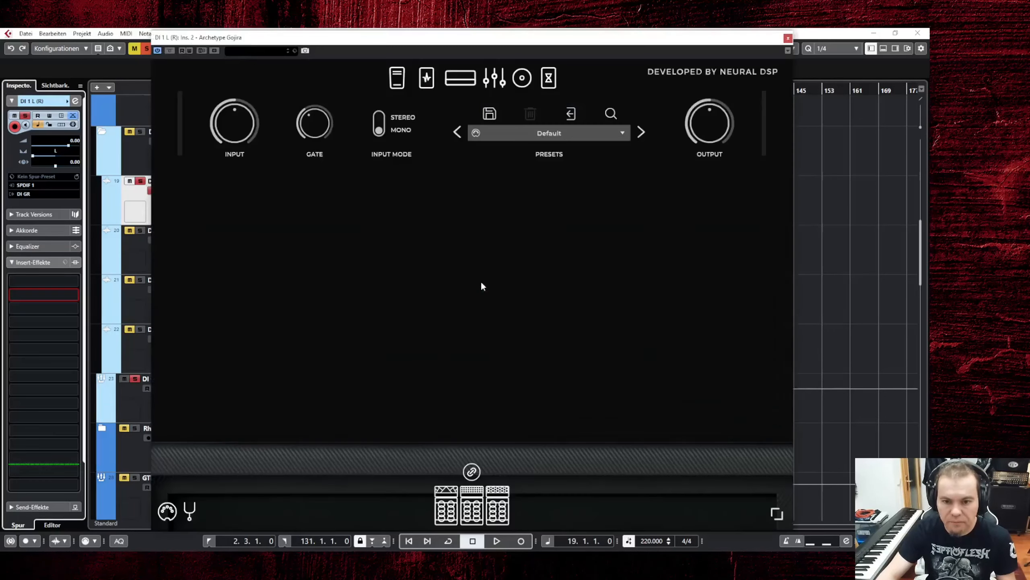
mouse_move(497, 52)
left_mouse_down()
mouse_move(673, 63)
mouse_move(504, 46)
left_mouse_up()
Centre the pan of the DI 1 L (R) channel in its channel settings
key("space")
key("space")
key("e")
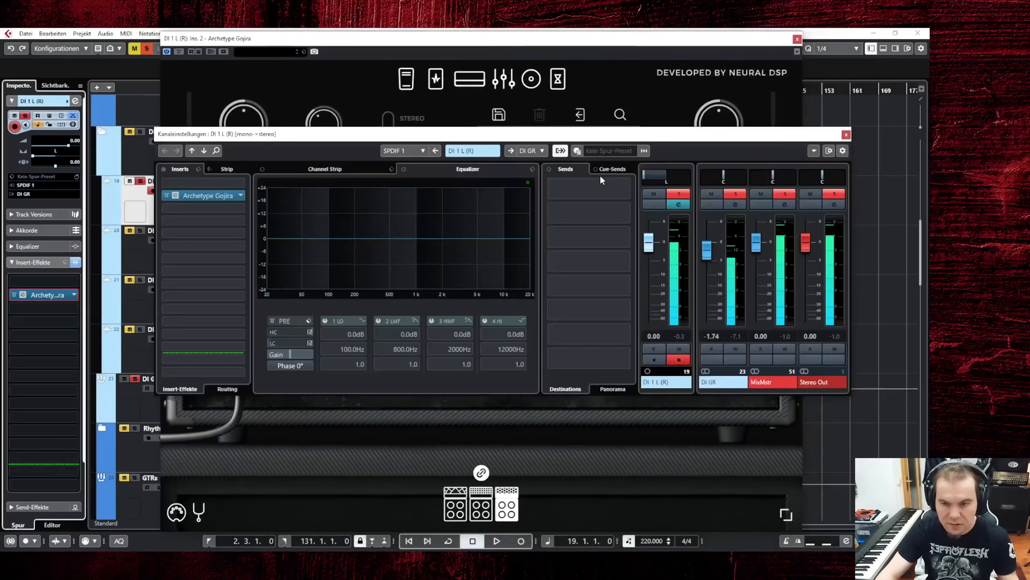
left_click(670, 177, "ctrl")
key("e")
Play the soloed track through the Default preset and adjust the amp head's Gain
key("space")
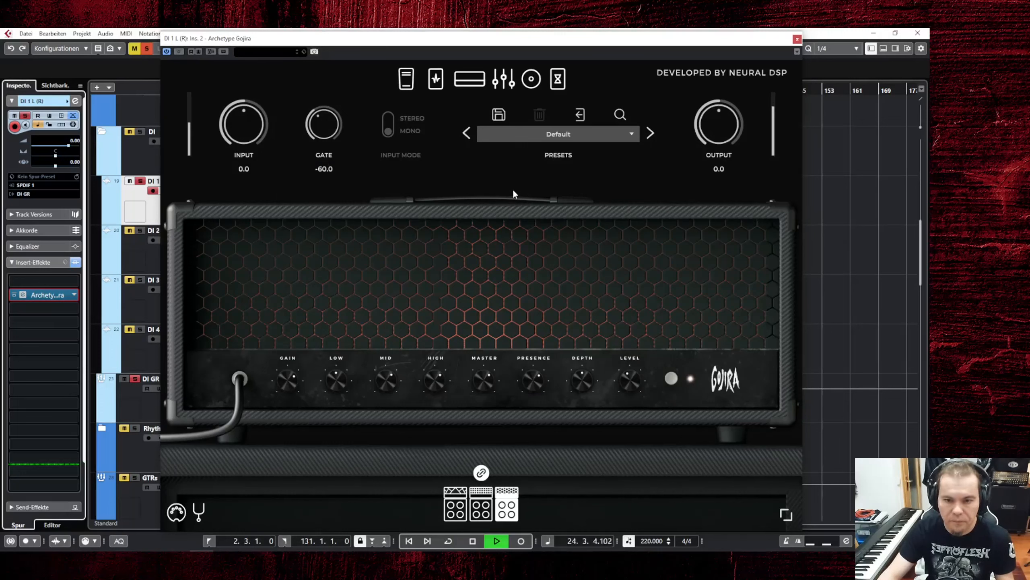
key("space")
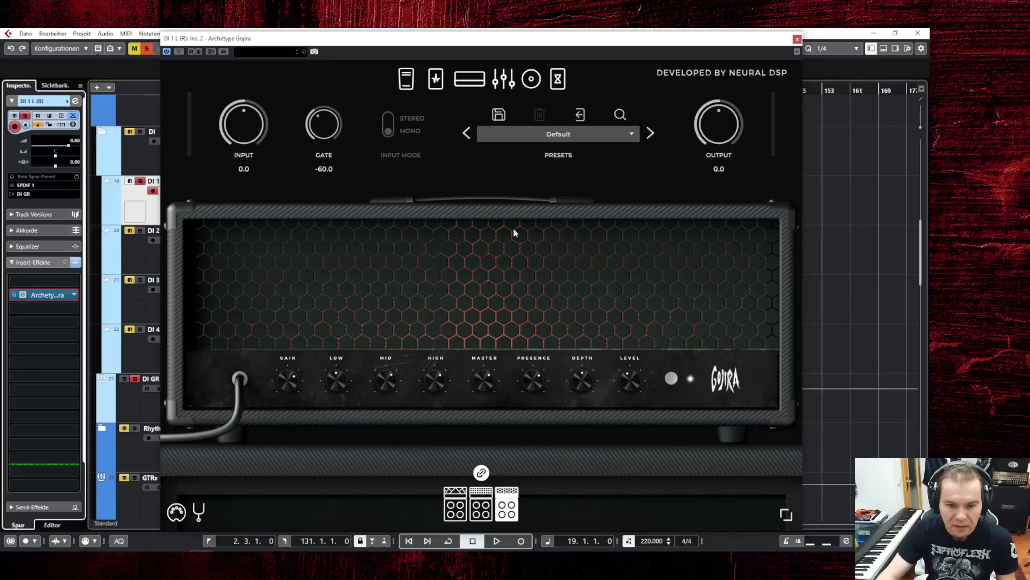
key("space")
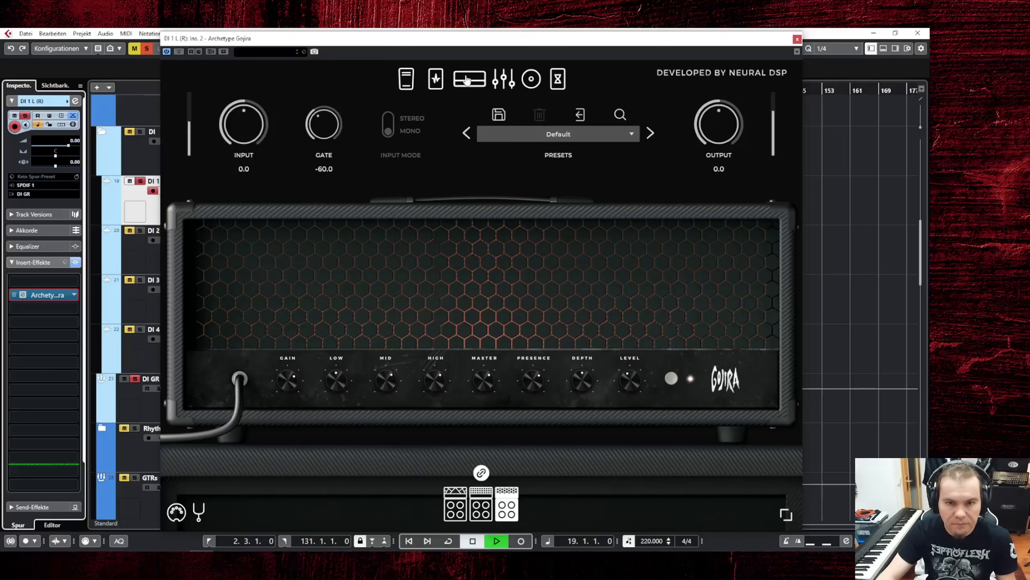
left_click_drag(284, 381, 290, 396)
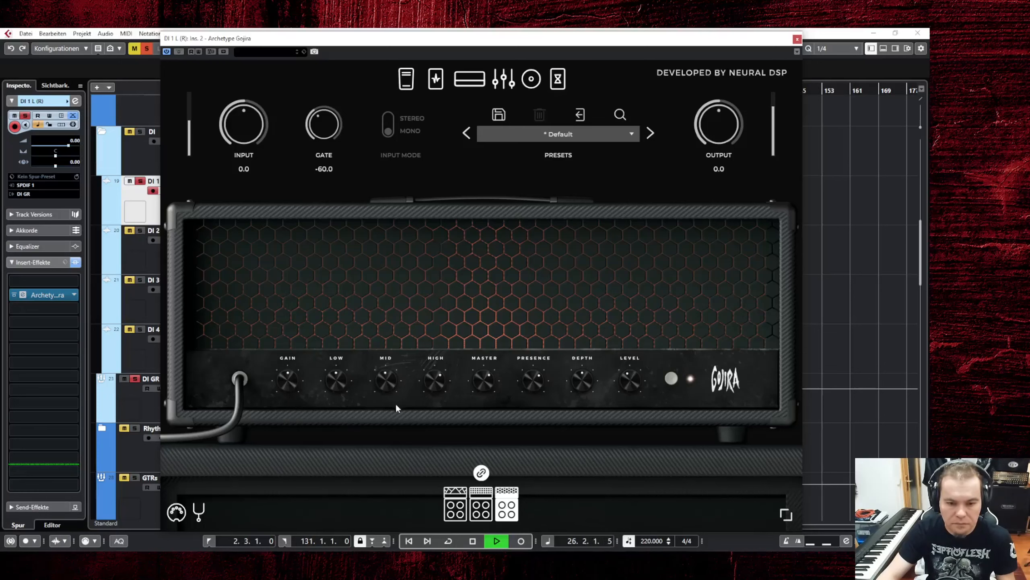
Change the Condenser 414 cabinet microphone to Ribbon 160, with its level at -23.7 and position at 0.424
left_click(531, 78)
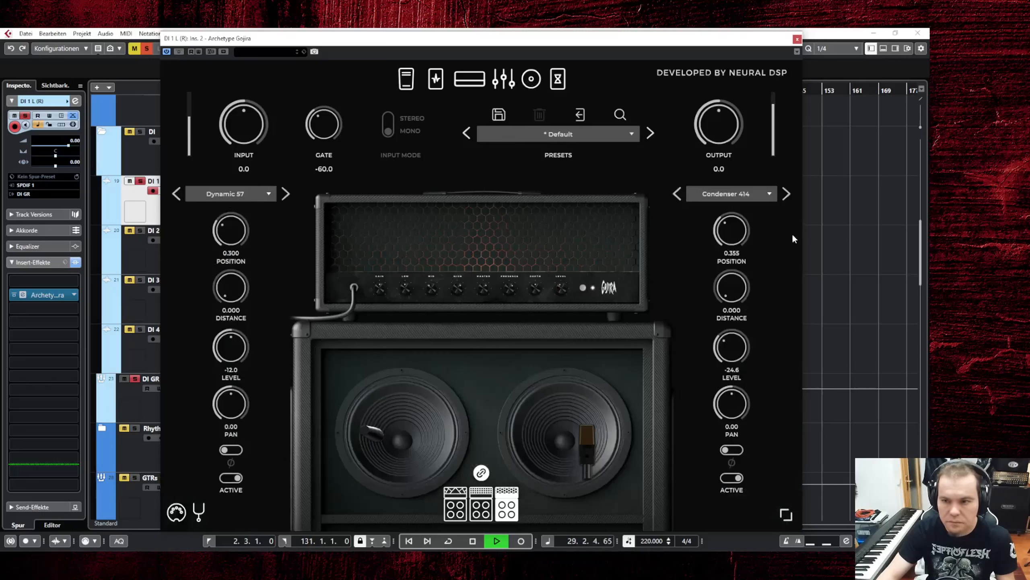
left_click(723, 193)
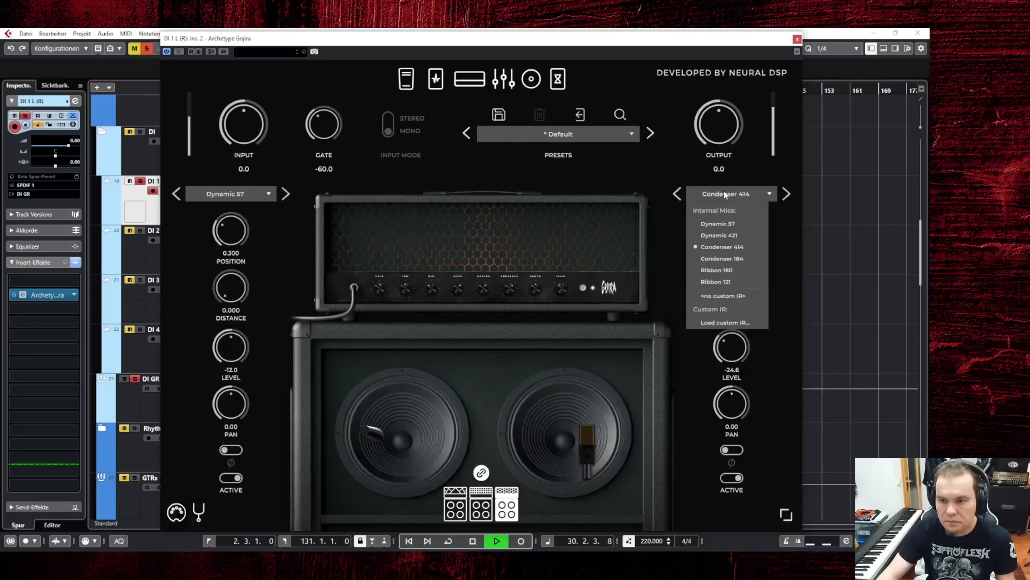
left_click(734, 269)
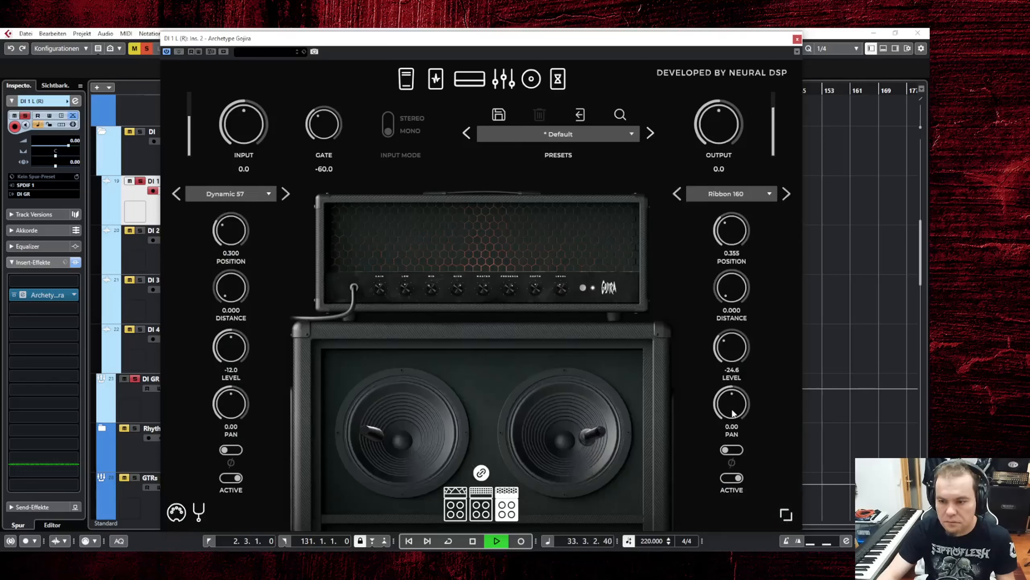
left_click_drag(743, 348, 744, 345)
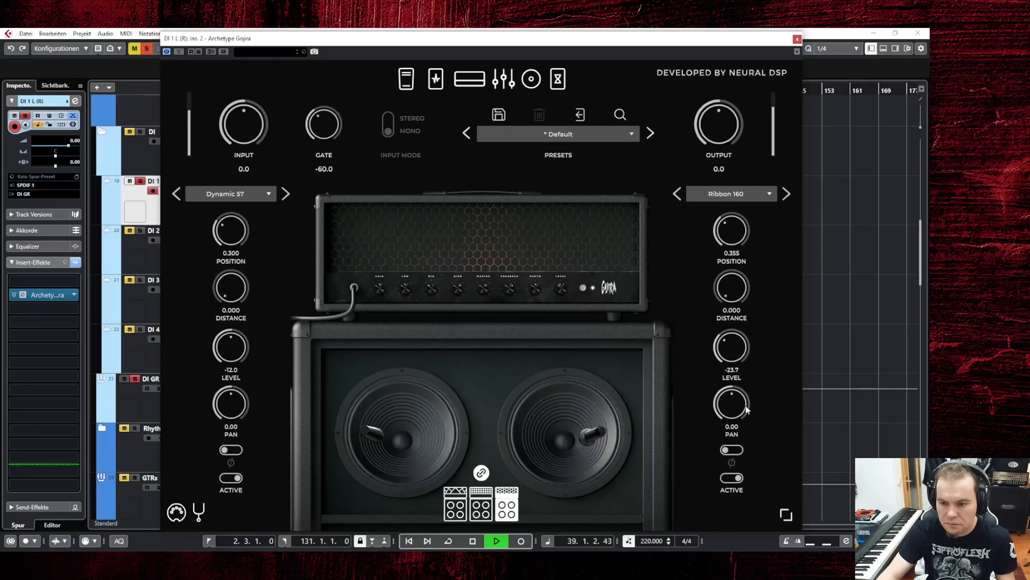
left_click_drag(596, 434, 608, 416)
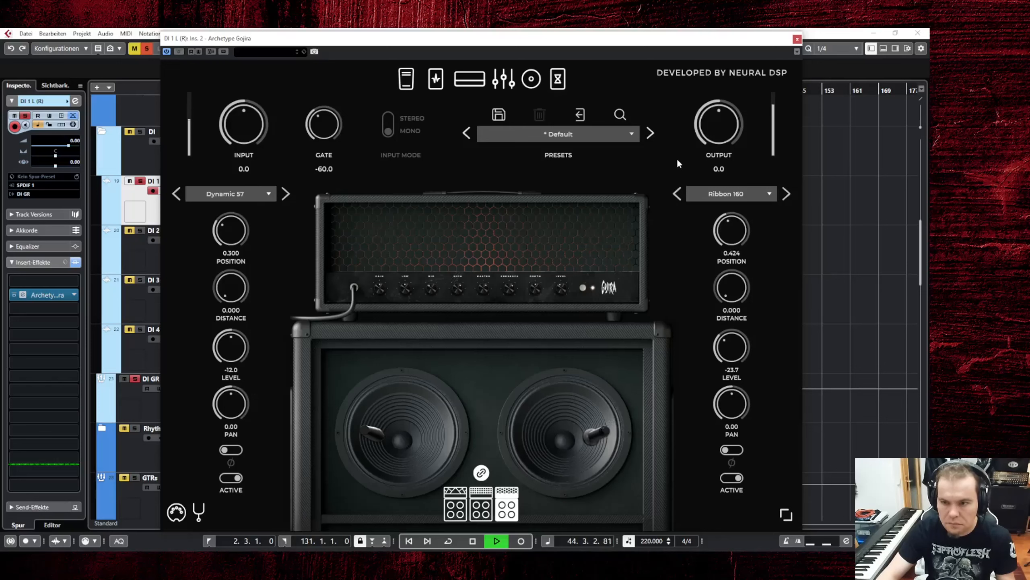
Turn on the OD pedal, adjust its knobs and go back to the amp head
left_click(435, 80)
left_click(242, 387)
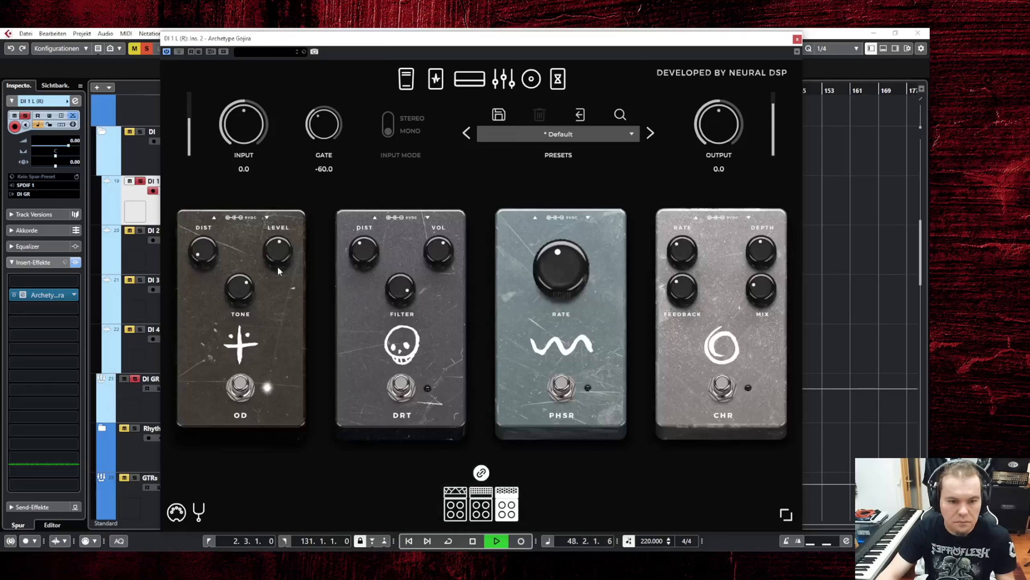
left_click_drag(277, 252, 283, 319)
left_click(470, 79)
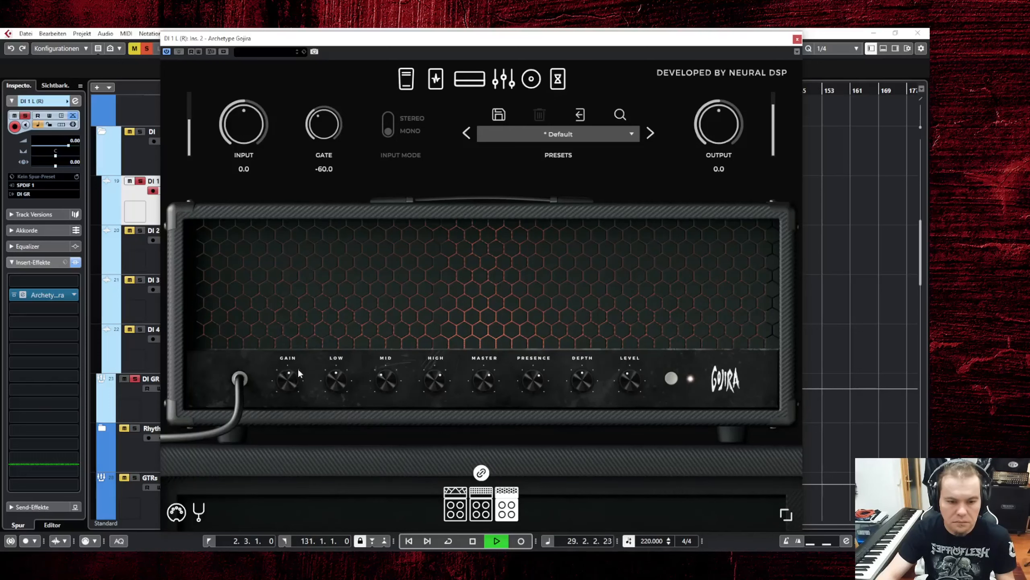
Fine-tune the OD pedal's Tone and Level while listening, and stop playback
left_click(435, 79)
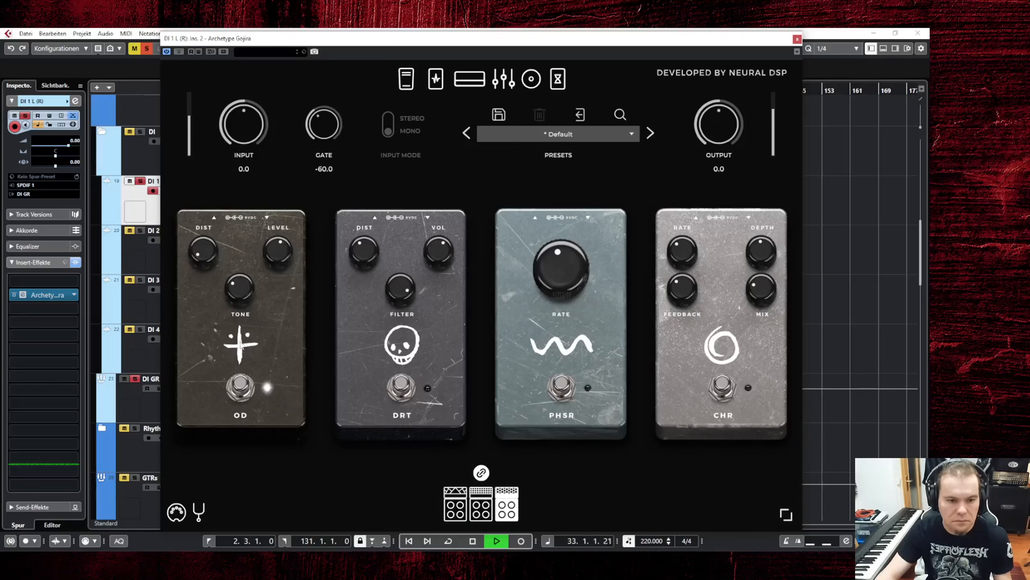
left_click_drag(245, 344, 249, 336)
left_click_drag(205, 249, 253, 282)
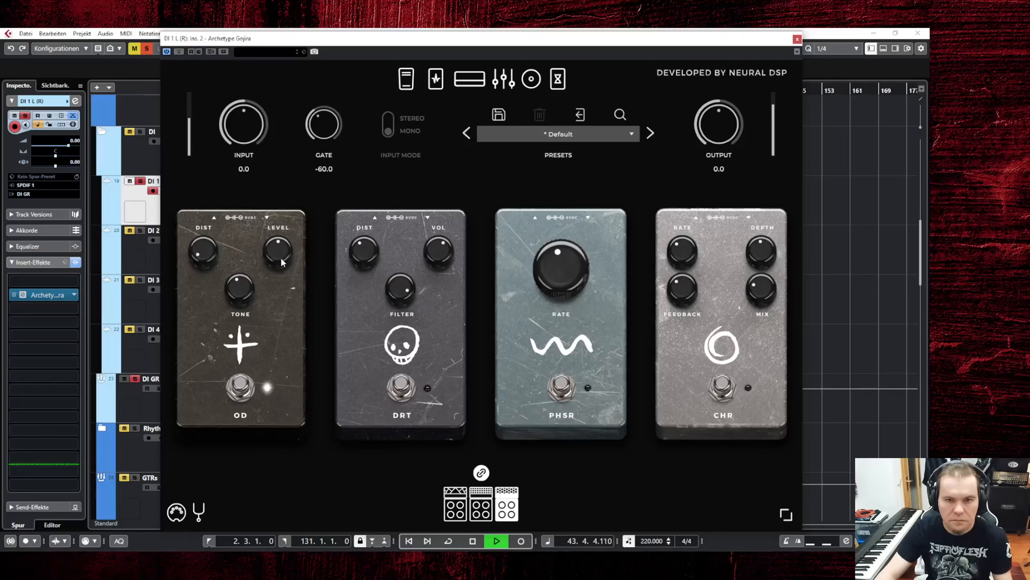
left_click(469, 78)
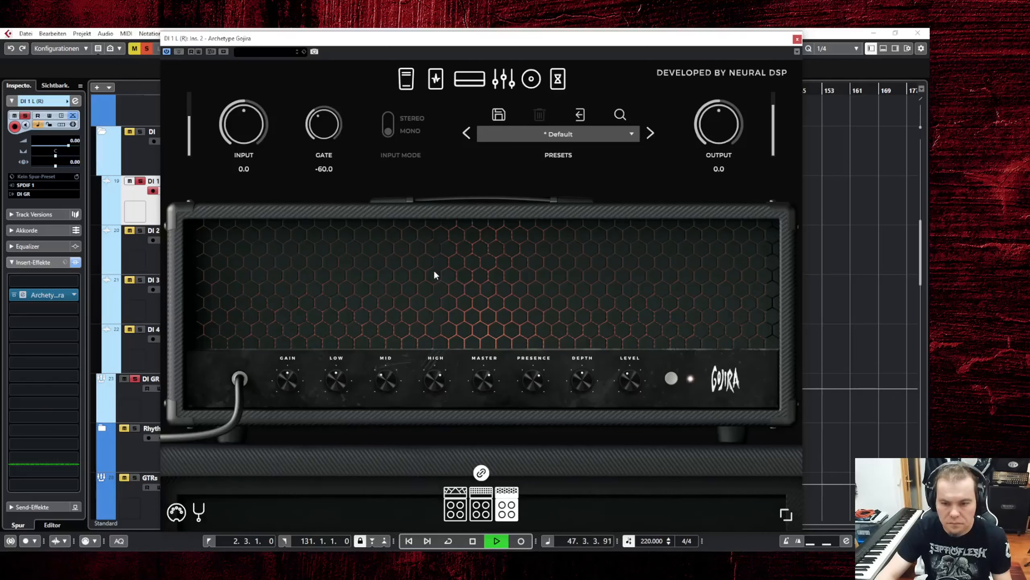
left_click(436, 78)
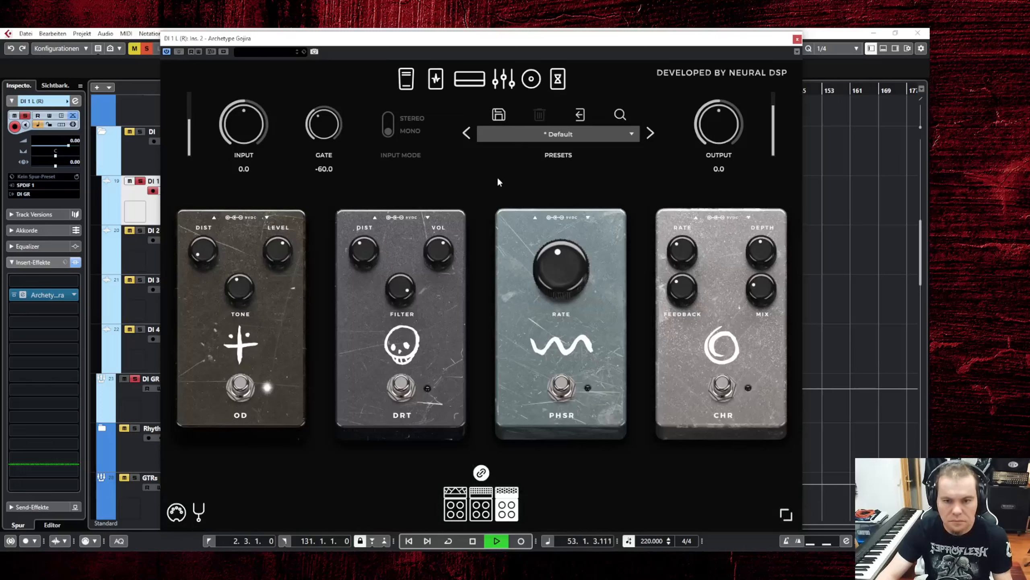
key("space")
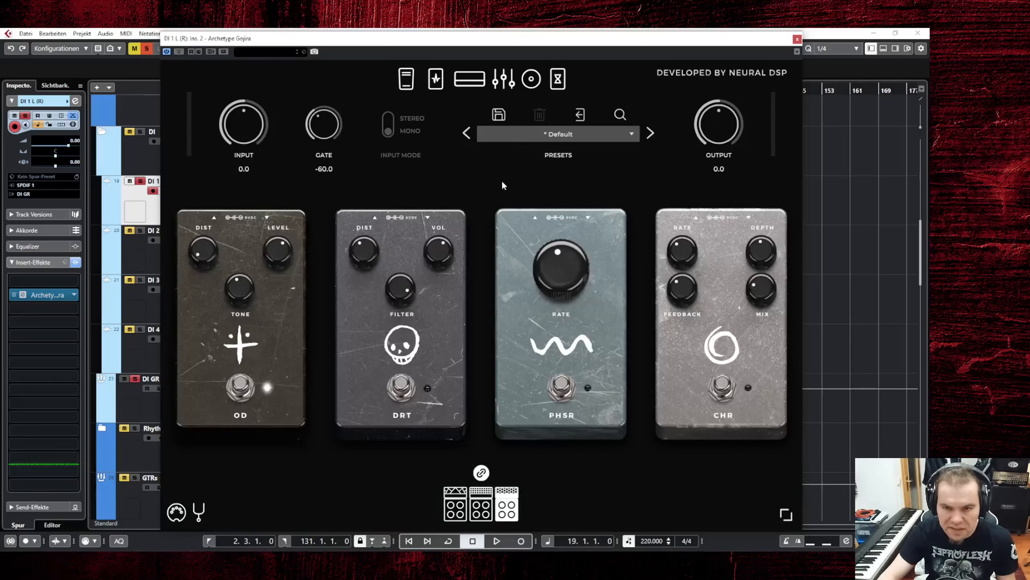
Review the cabinet microphone, OD pedal and amp head settings, and briefly play back the finished tone
left_click(532, 80)
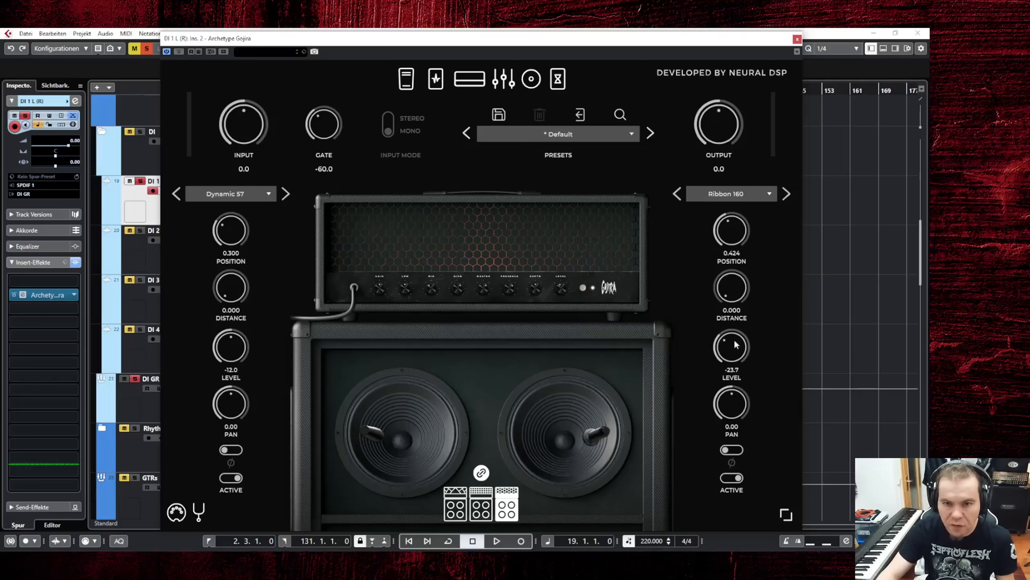
left_click(436, 79)
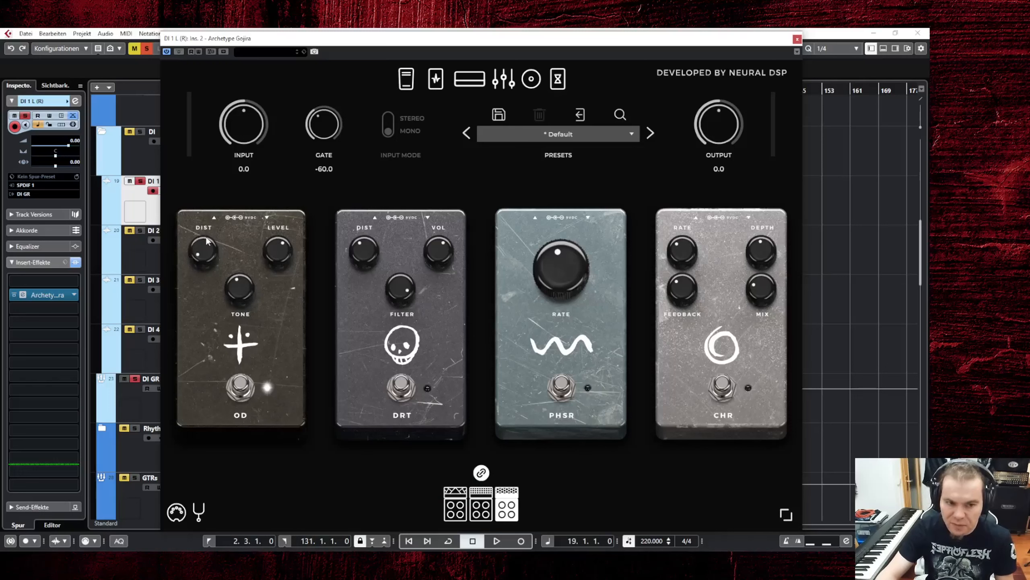
left_click(470, 78)
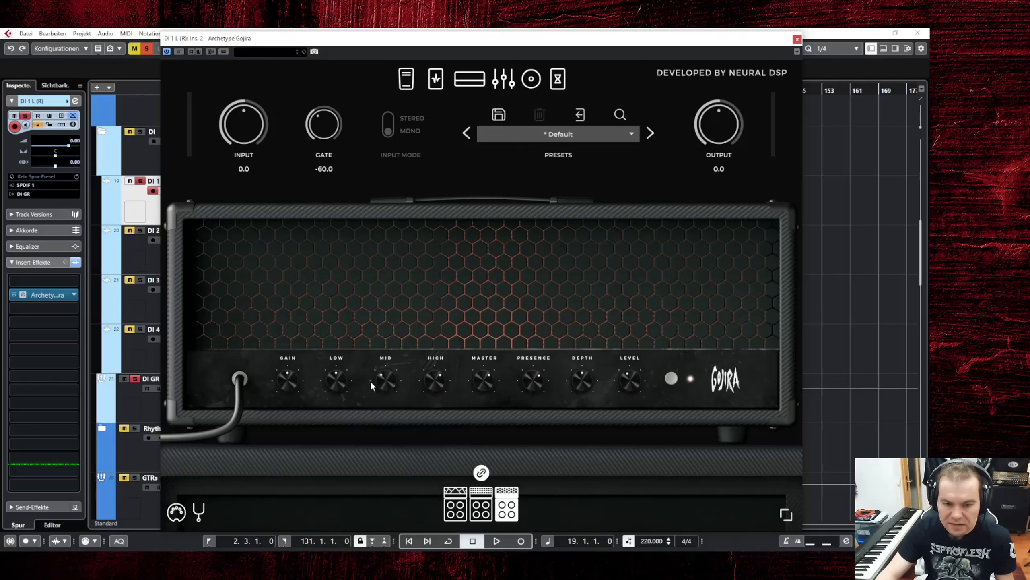
key("space")
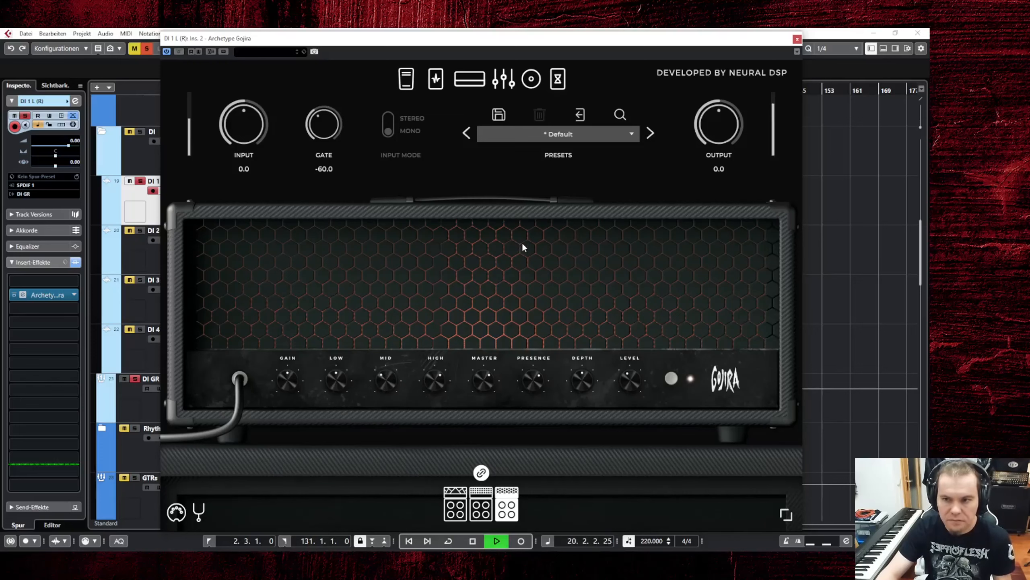
key("space")
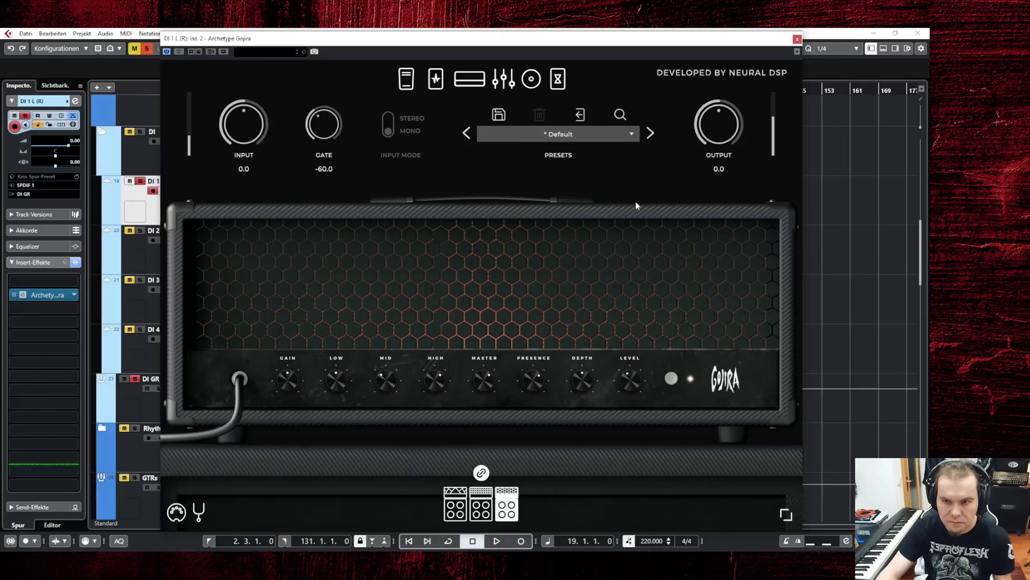
Close the plug-in and copy the Archetype Gojira insert from DI 1 L (R) to the DI 2 R (R) channel in the mixer
left_click(797, 39)
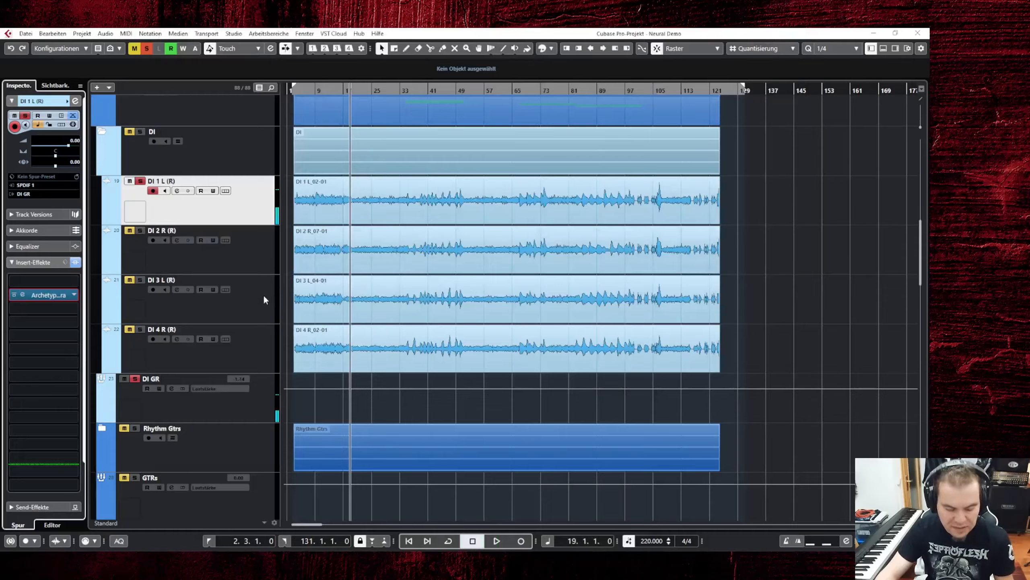
key("F3")
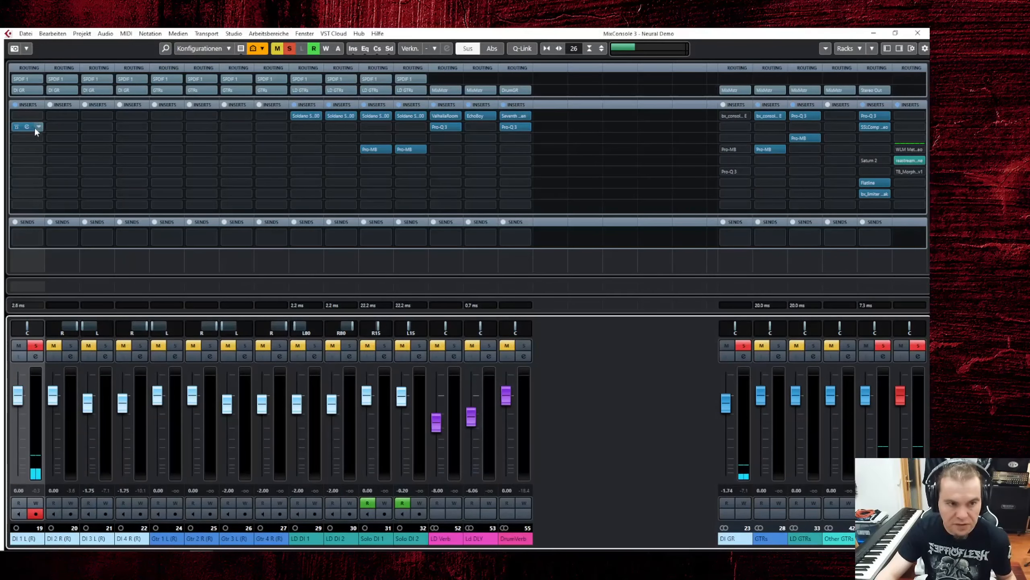
left_click_drag(31, 126, 85, 174)
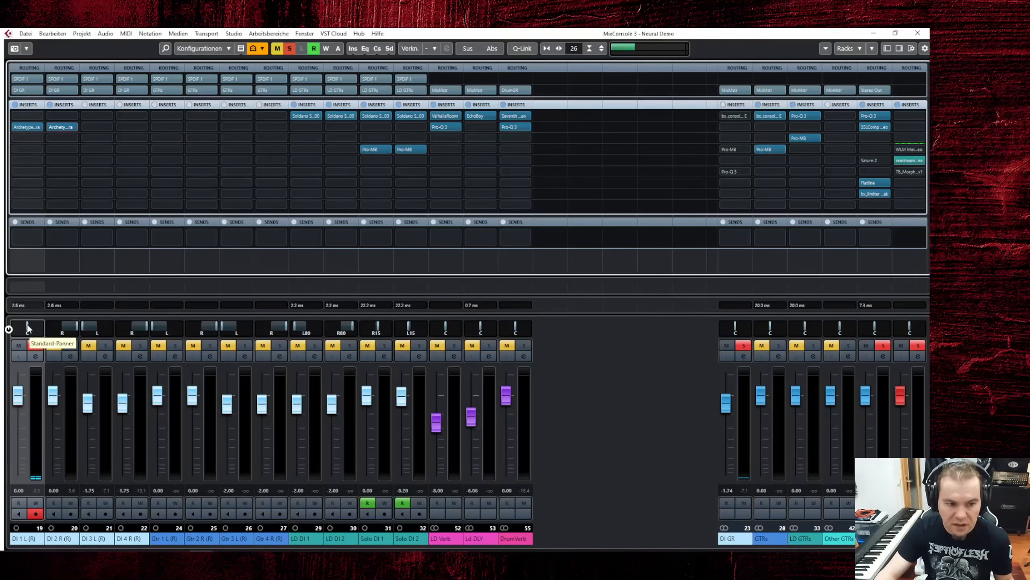
Pan the DI 1 L (R) channel hard left and solo the DI 2 R (R) channel
left_click_drag(28, 328, 12, 328)
left_click(71, 345)
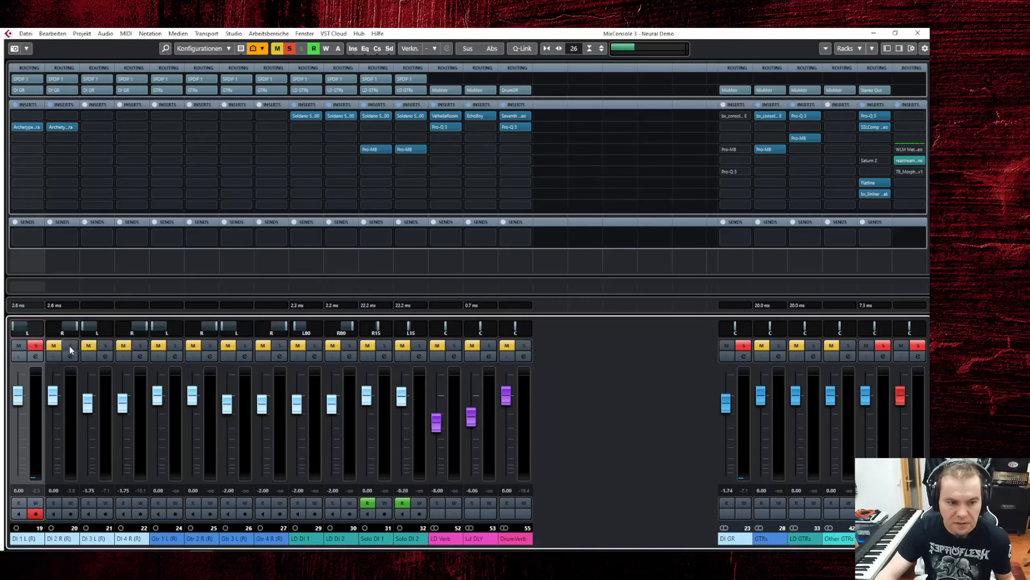
Open the Archetype Gojira insert on DI 2 R (R) and change its second cabinet microphone to Dynamic 421
left_click(61, 128)
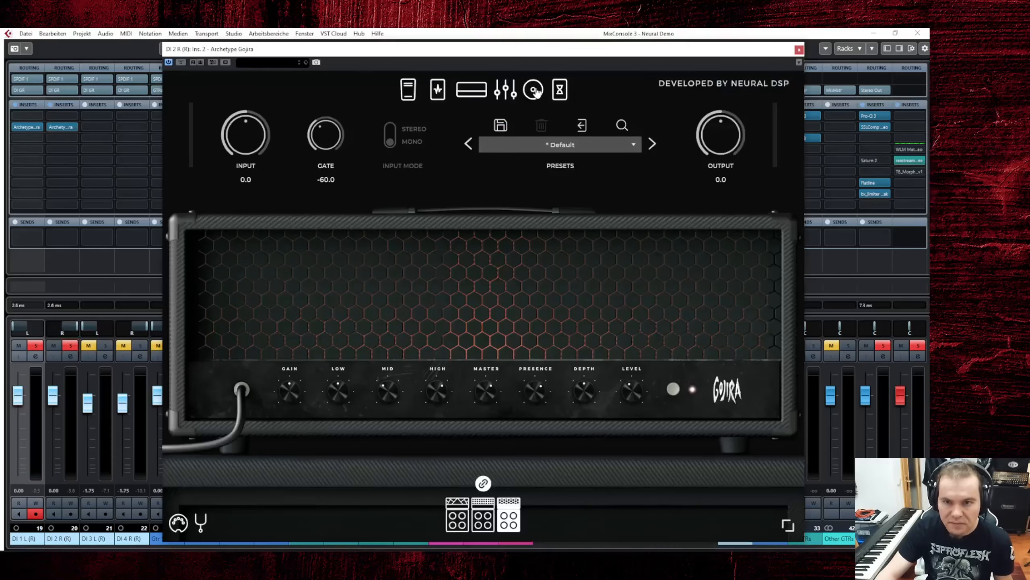
left_click(535, 91)
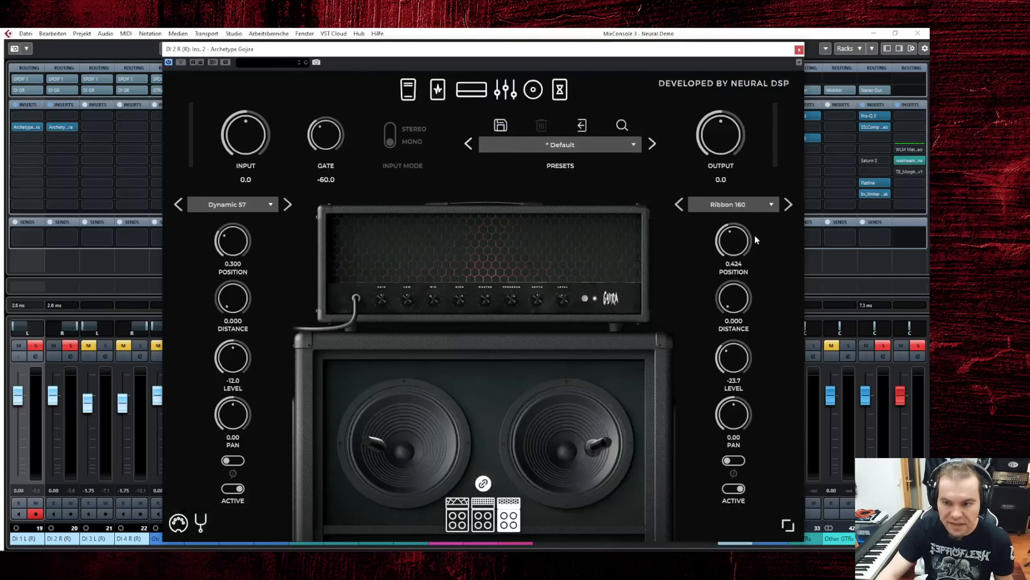
left_click(736, 204)
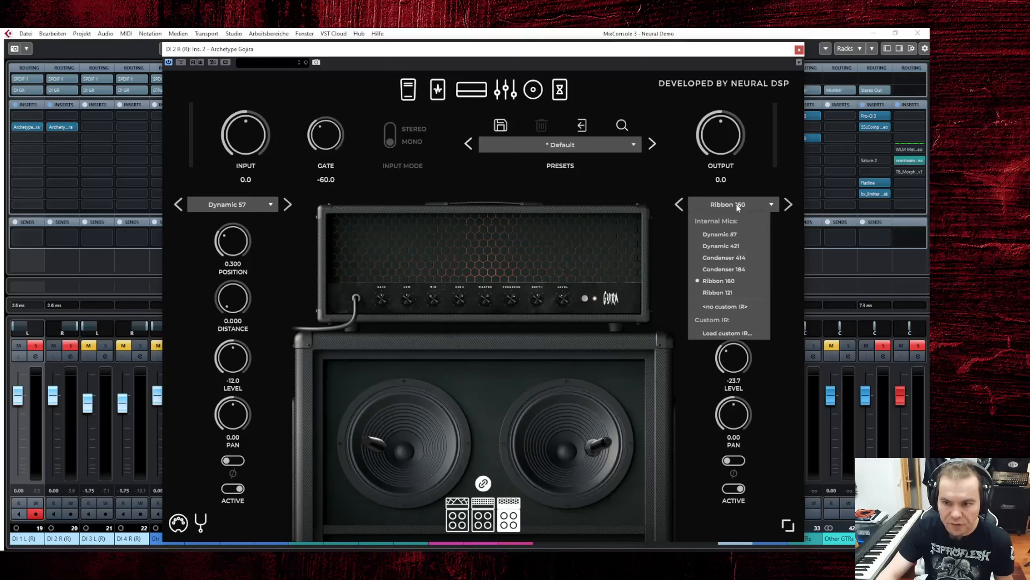
left_click(724, 246)
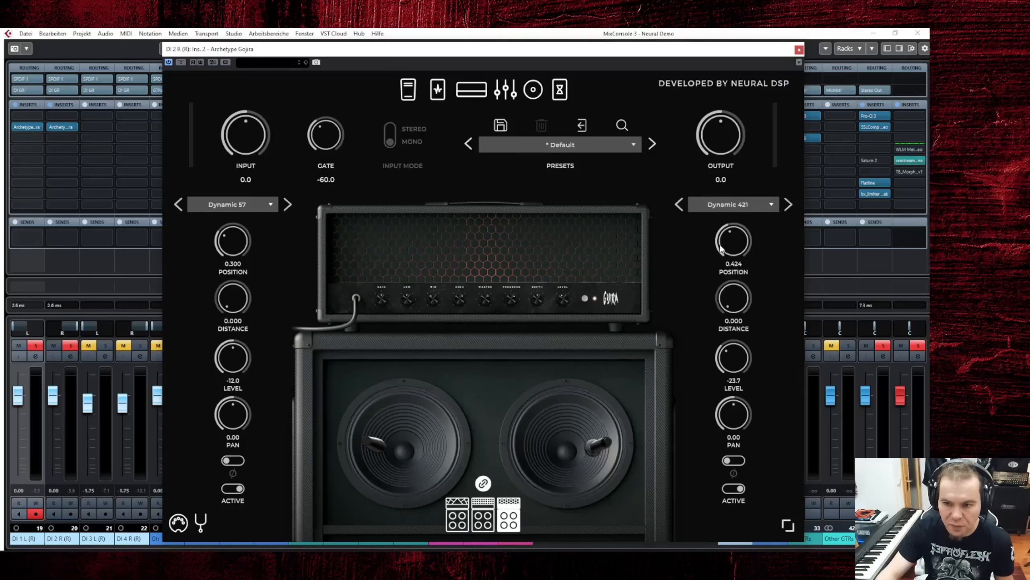
Solo only the DI 2 R (R) channel, centre its pan, and start playback
left_click(71, 345)
left_click(71, 344, "ctrl")
left_click(68, 327, "ctrl")
key("space")
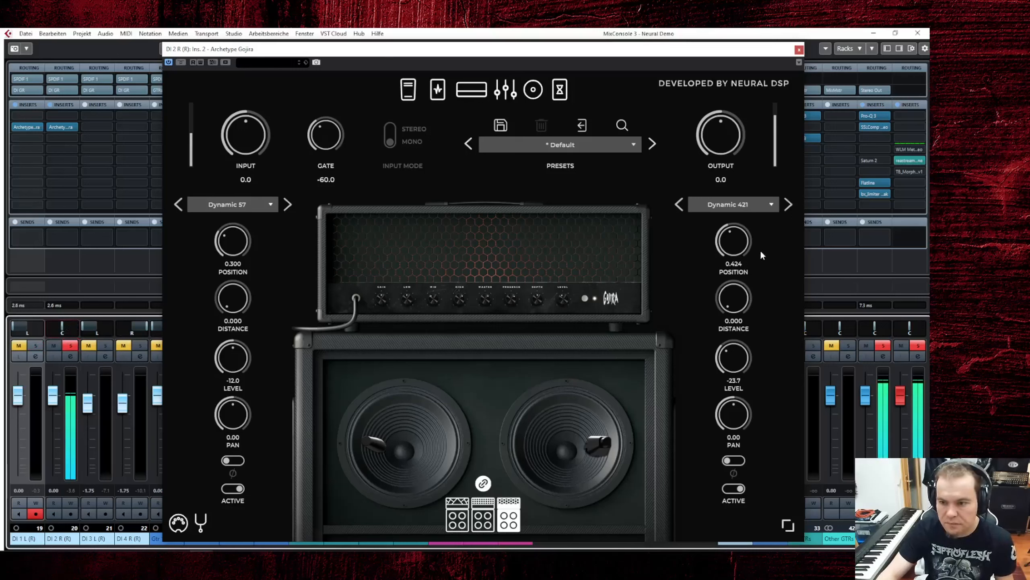
Set the Dynamic 421 microphone's position to about 0.695 and its level to -17.9 while listening
left_click_drag(636, 445, 534, 418)
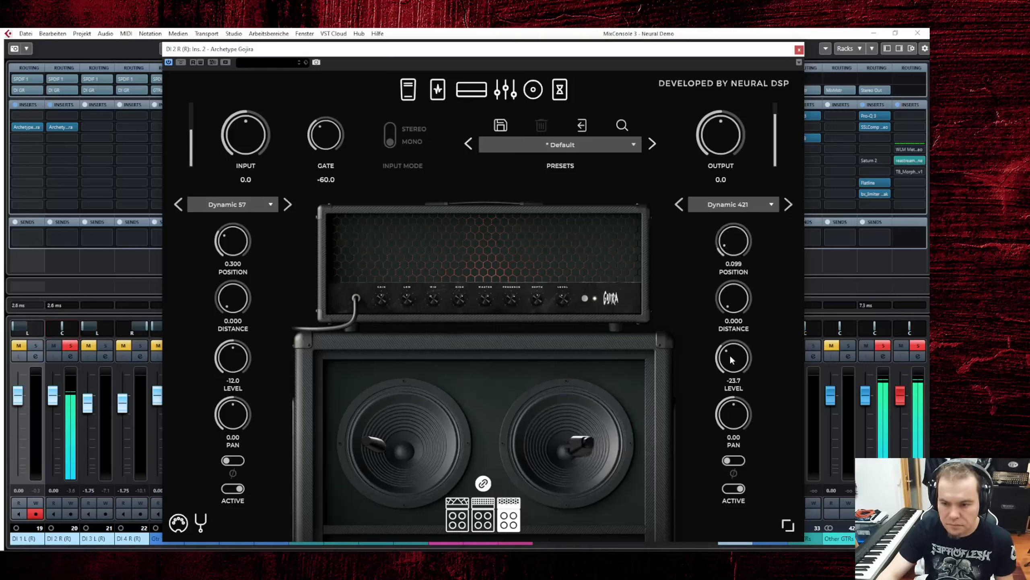
left_click_drag(730, 356, 733, 346)
left_click_drag(579, 438, 711, 422)
left_click_drag(636, 443, 628, 403)
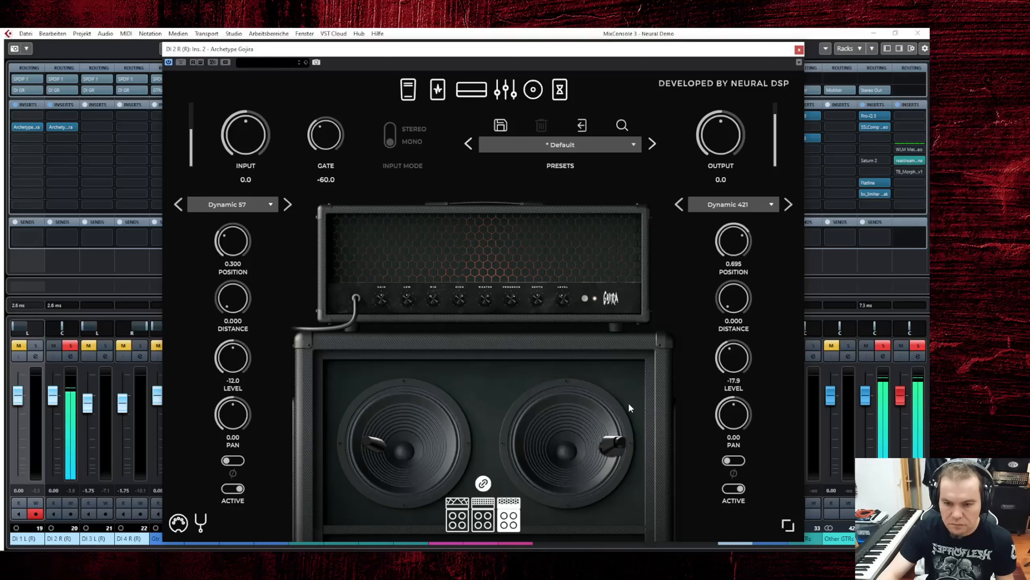
Pan DI 2 R (R) hard right again, solo DI 1 L (R) alongside it, and close the plug-in
left_click(70, 345)
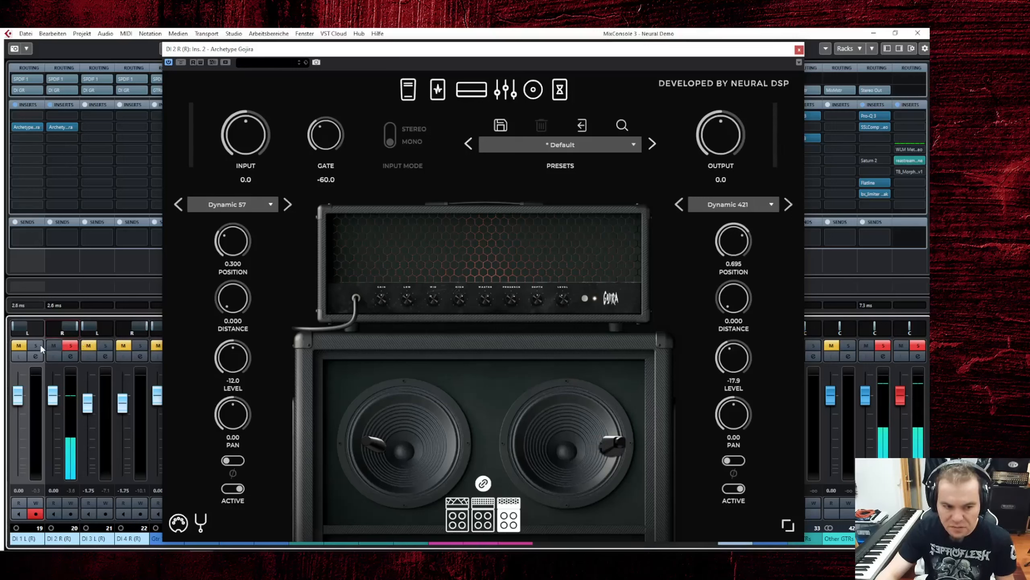
left_click(36, 345)
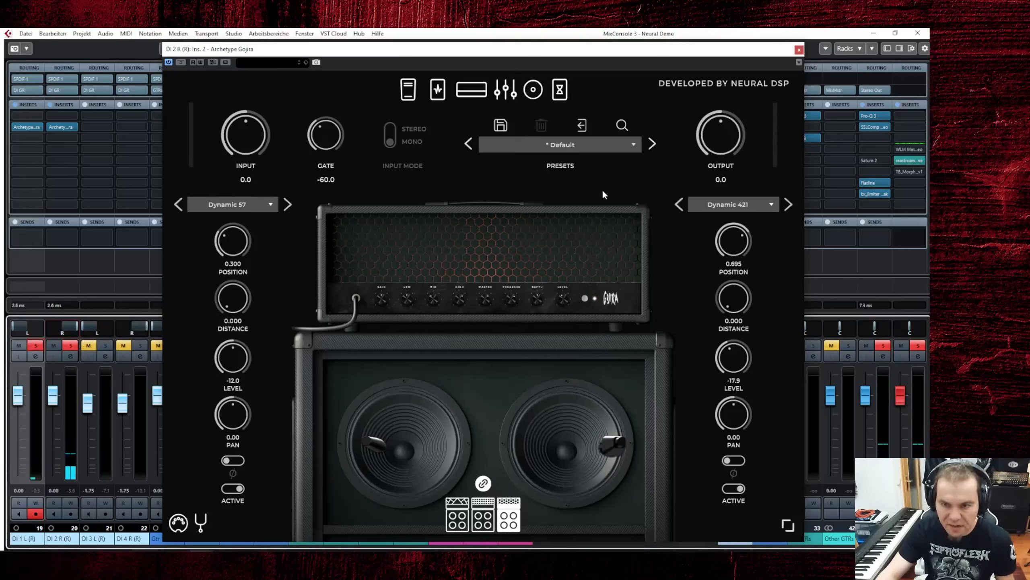
left_click(798, 50)
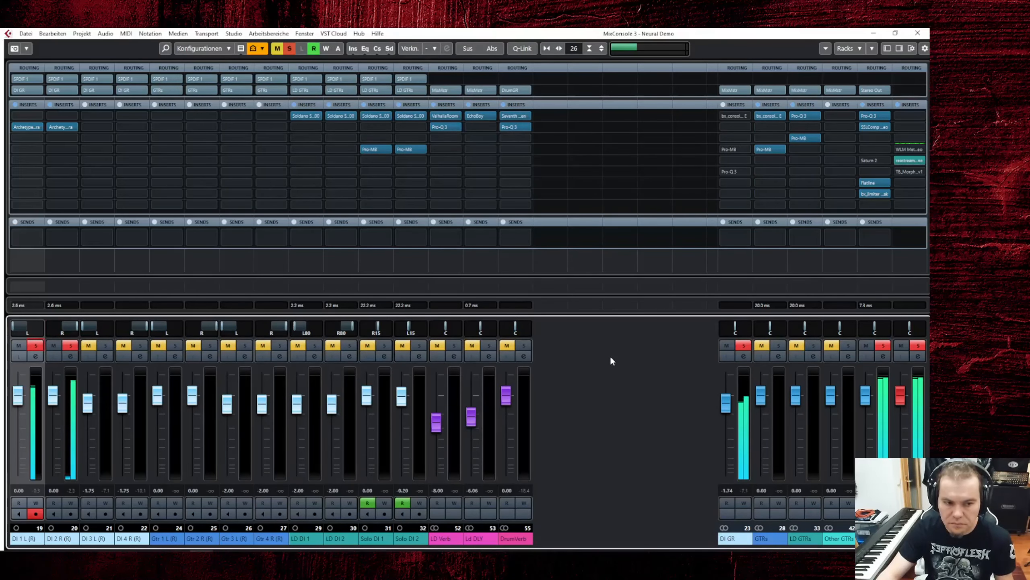
Clear all solos in the mixer, switch to the project window and stop playback
left_click(289, 48)
key("F3")
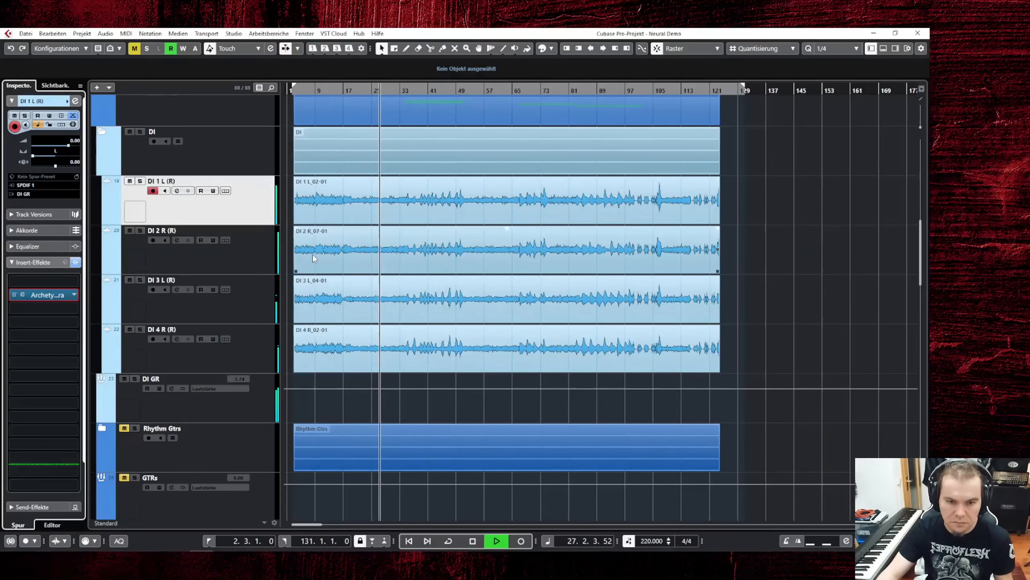
key("space")
Raise the Archetype Gojira input on DI 1 L (R) to about 4.8 and adjust its output level during playback
key("e")
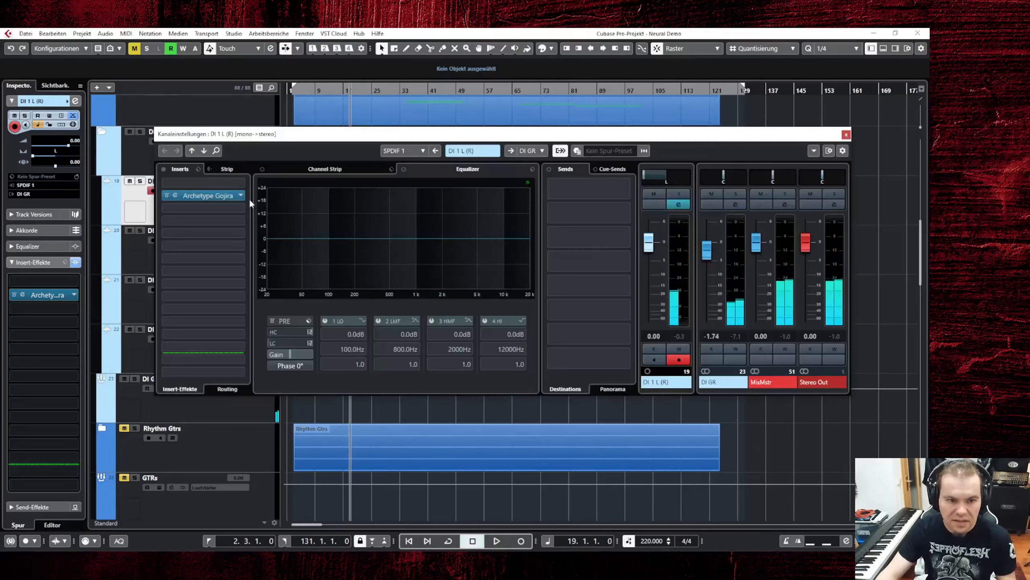
left_click(205, 195)
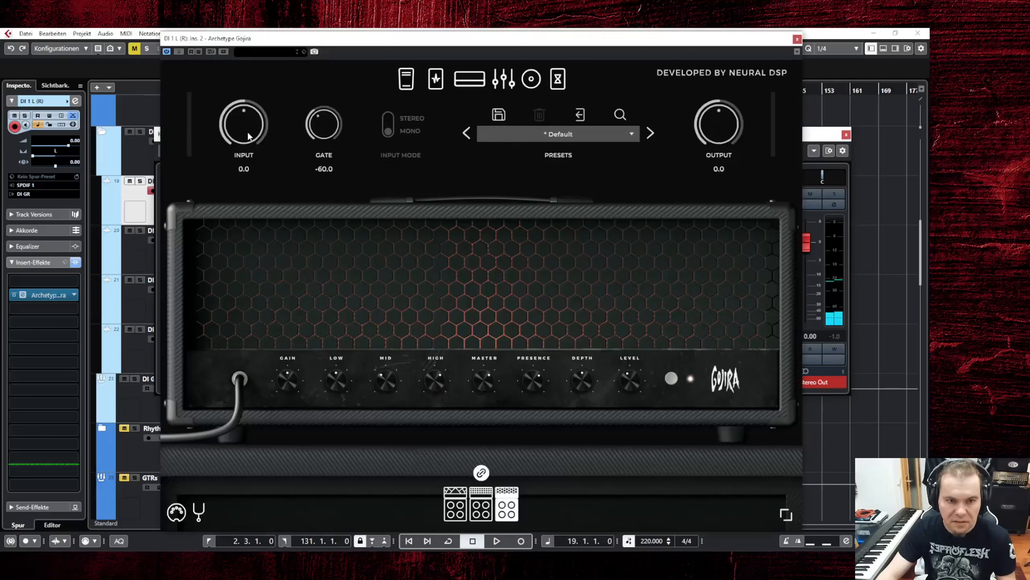
key("space")
key("space")
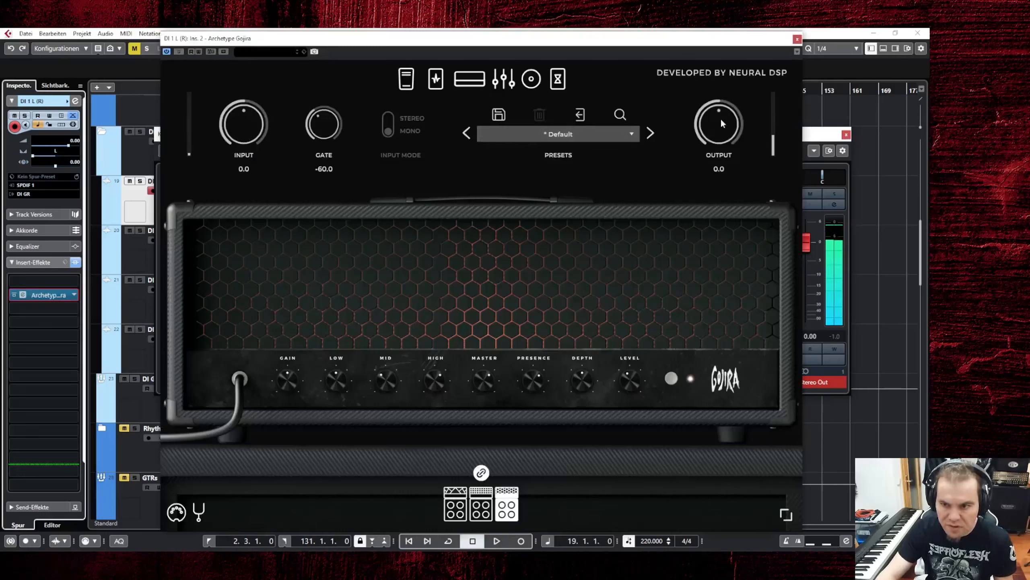
key("space")
left_click_drag(248, 128, 250, 113)
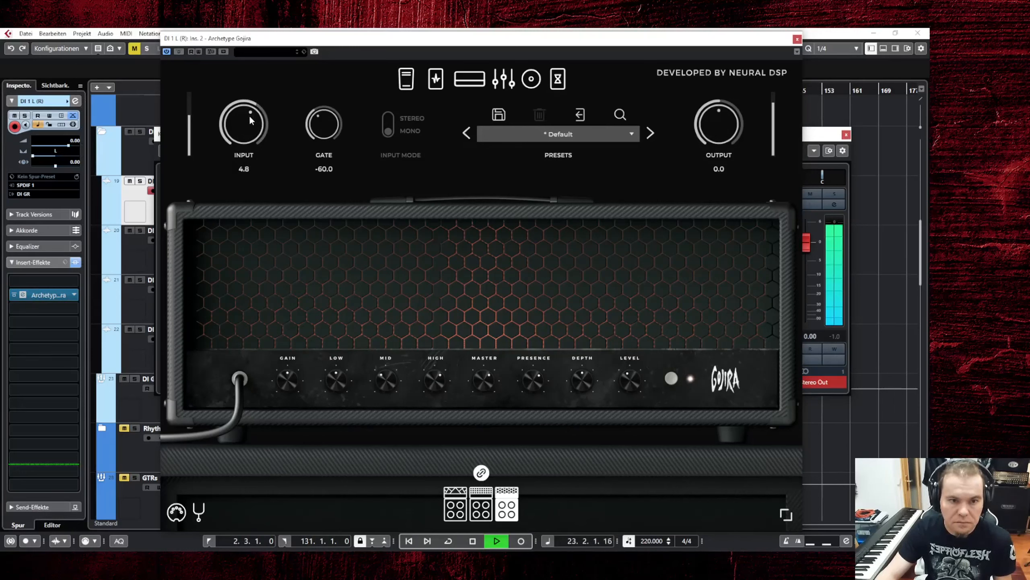
left_click_drag(732, 136, 724, 137)
left_click(797, 39)
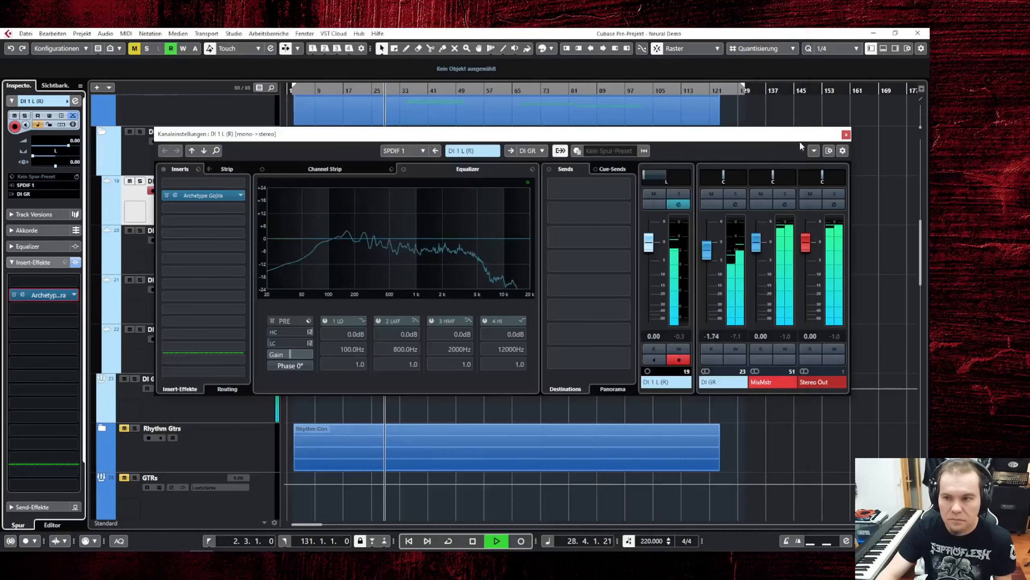
Set the Archetype Gojira input on DI 2 R (R) to 3.0 and its output to -3.0, and stop playback
key("Escape")
left_click(156, 268)
left_click(22, 295)
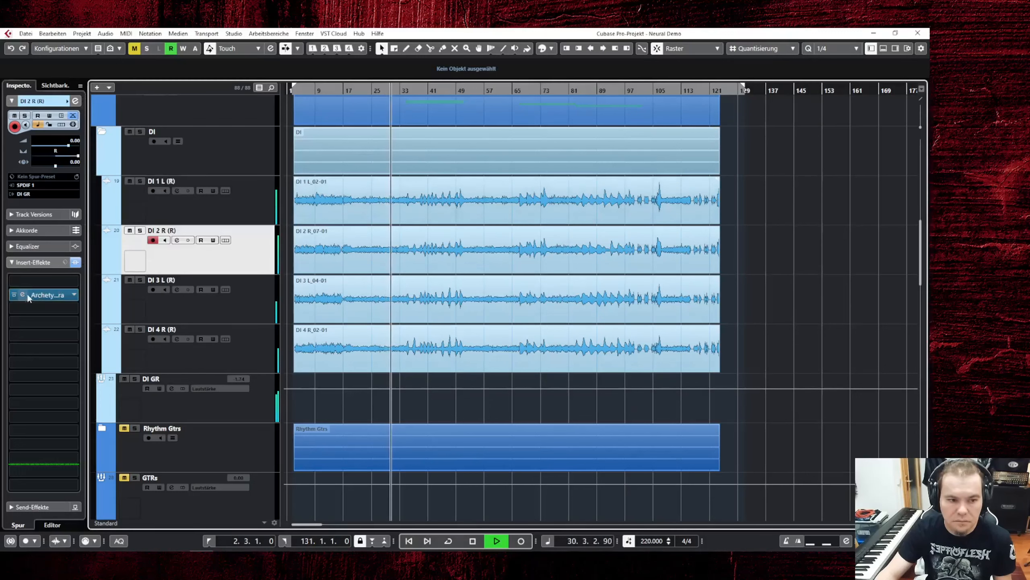
scroll(245, 142, "up", 5)
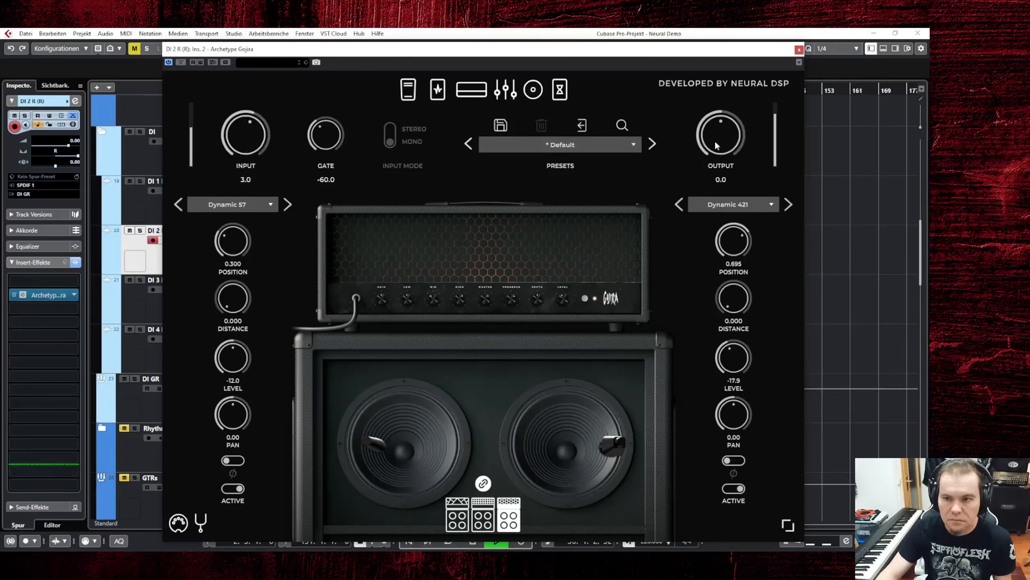
scroll(720, 142, "down", 4)
scroll(721, 145, "down", 2)
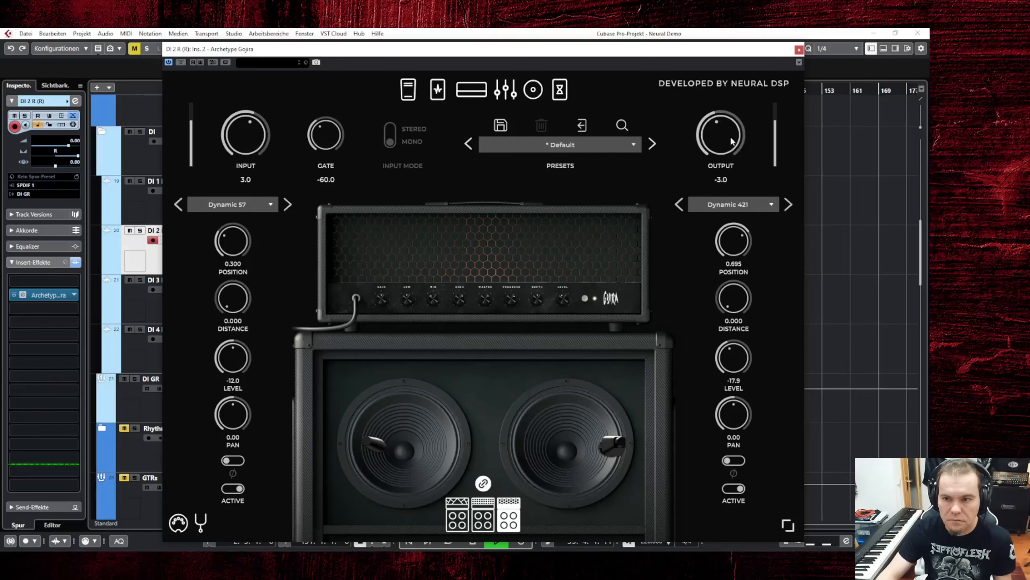
left_click(798, 50)
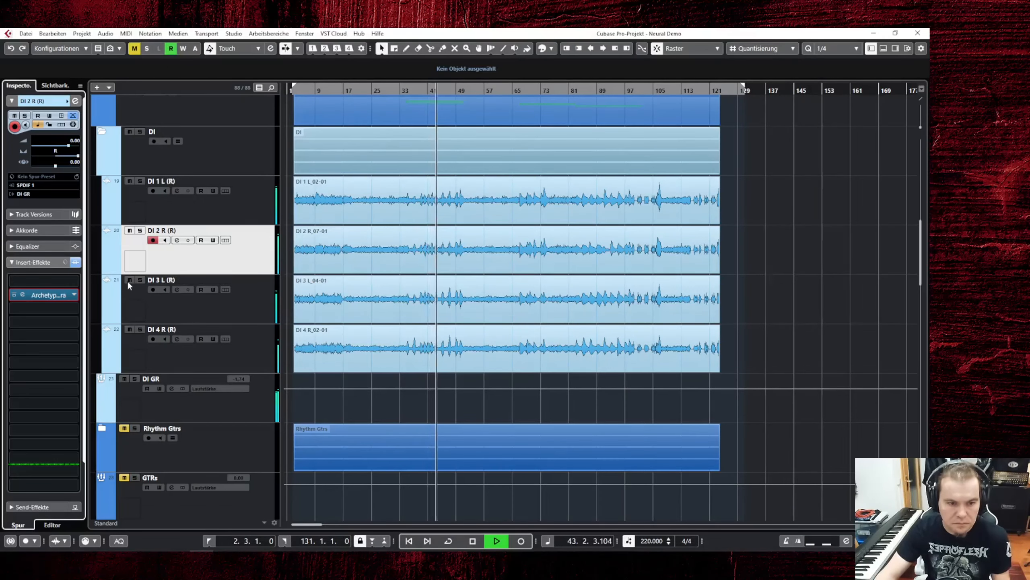
key("space")
Insert the Archetype Nolly plug-in on the DI 3 L (R) track
left_click(257, 303)
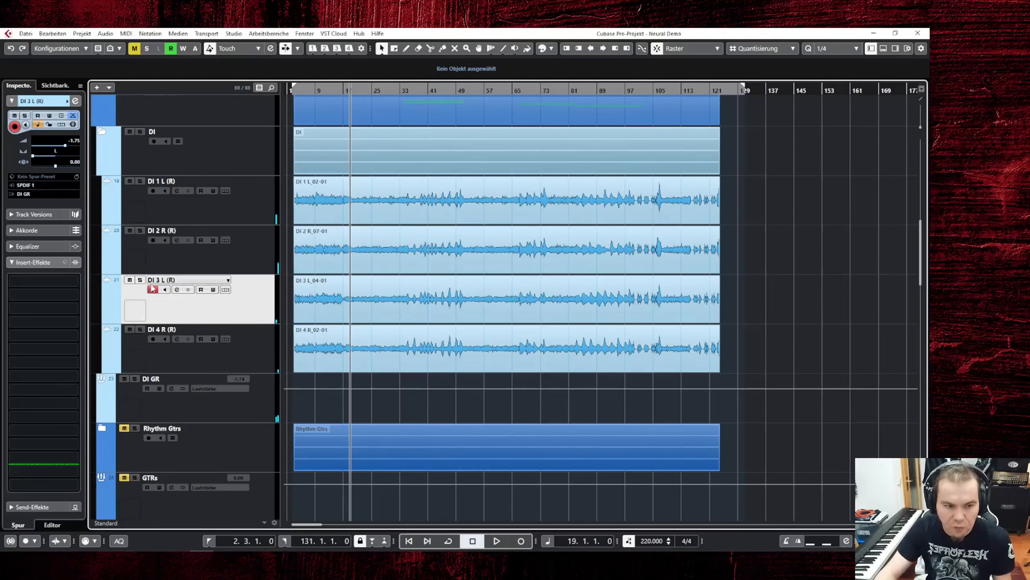
left_click(48, 297)
type("n")
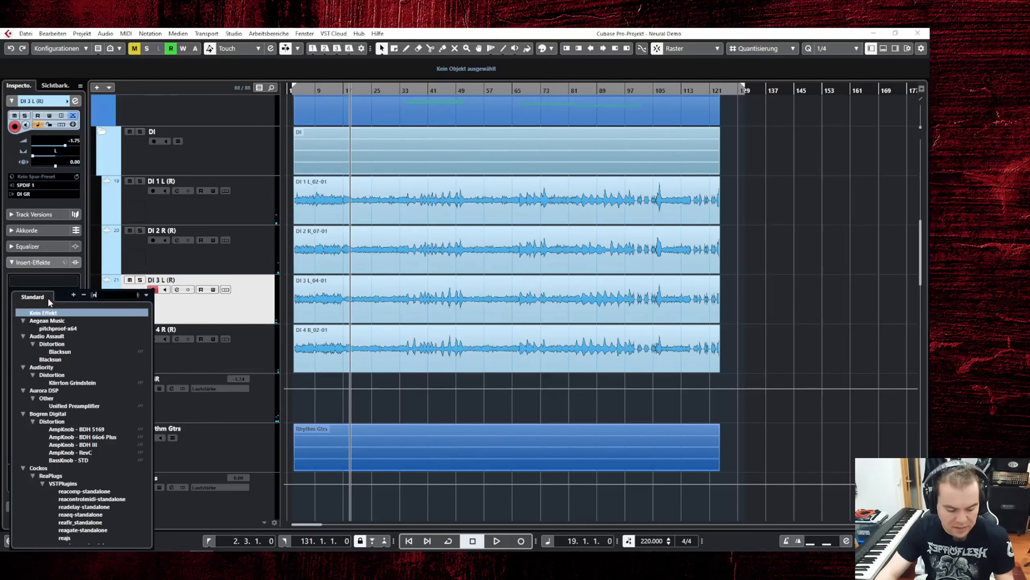
type("olly")
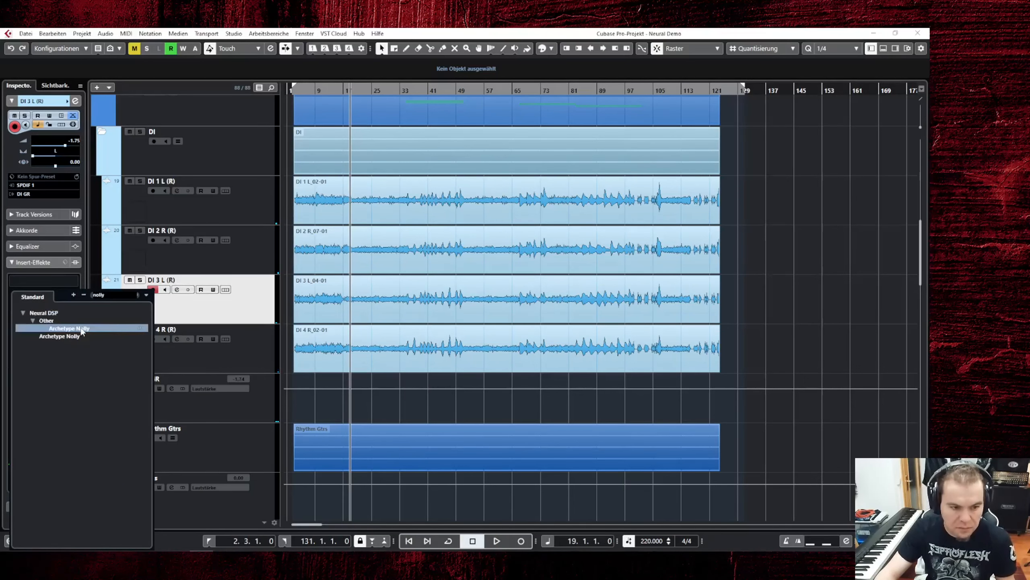
key("Return")
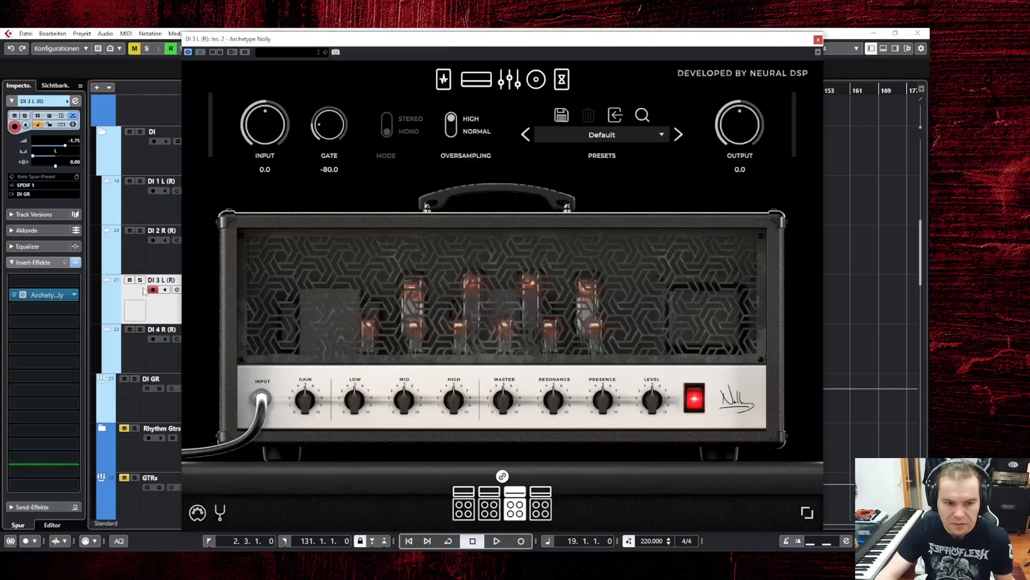
Solo DI 3 L (R), centre its pan in the channel settings, and briefly audition the default tone
left_click(143, 281)
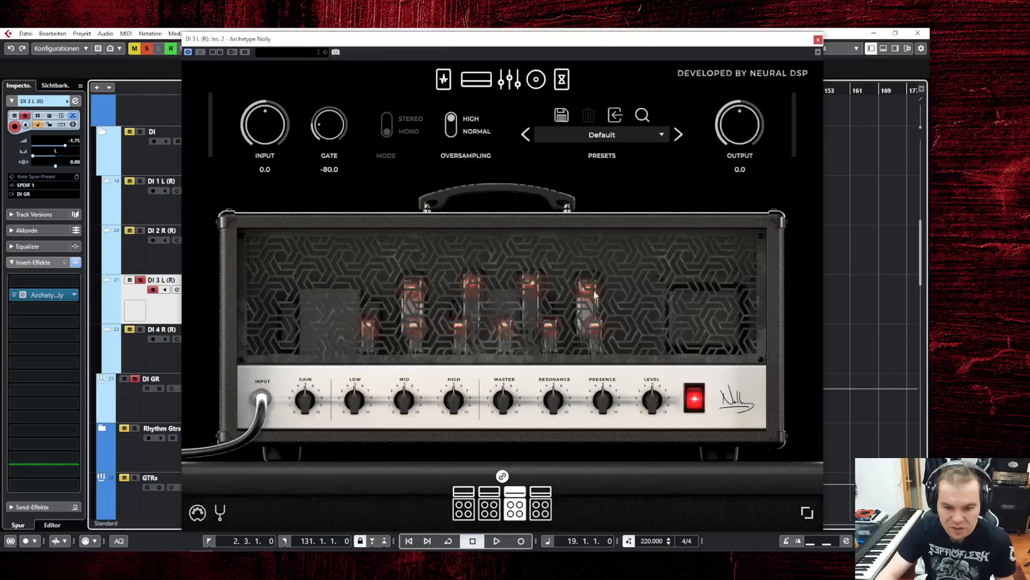
key("space")
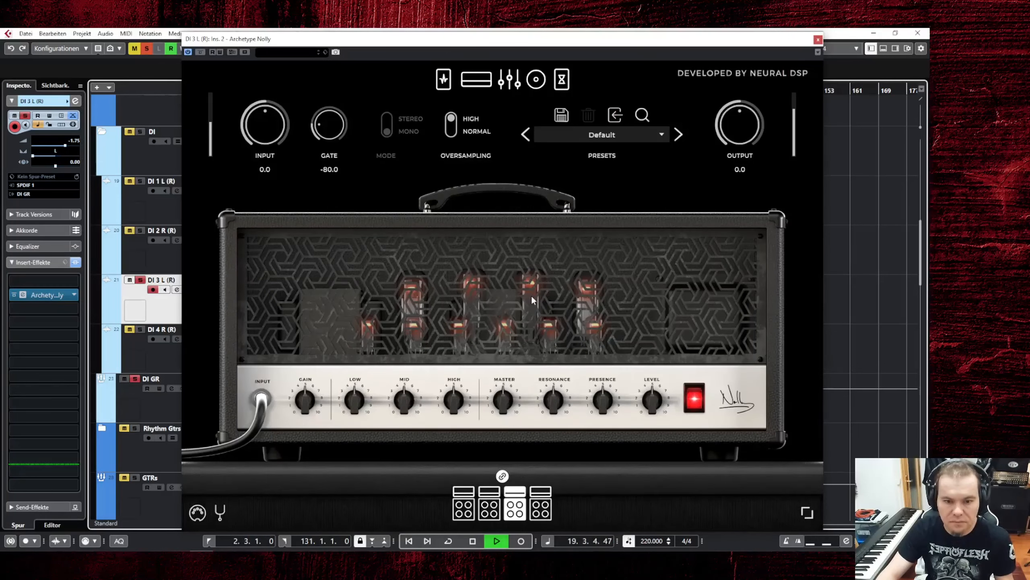
key("e")
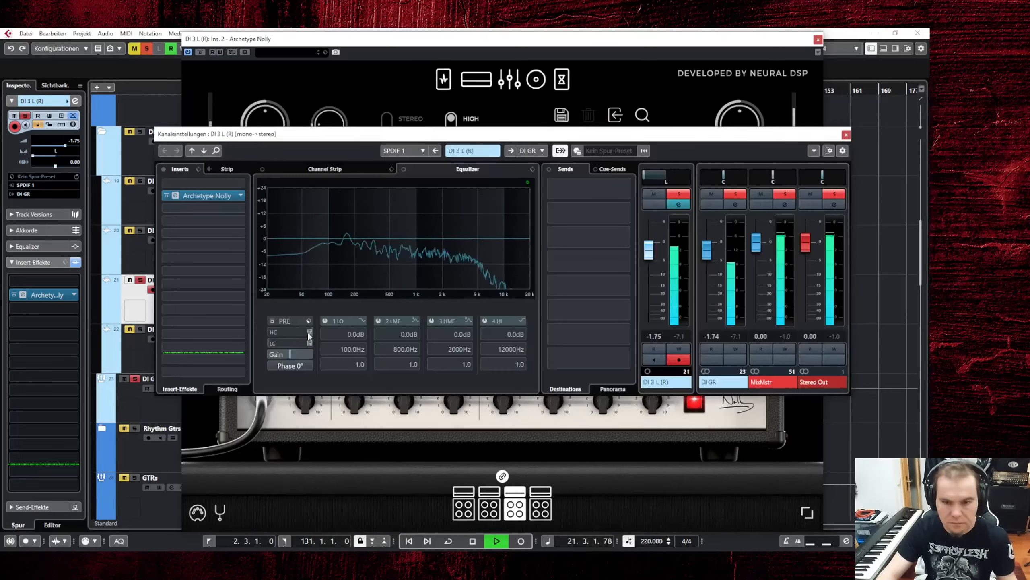
key("e")
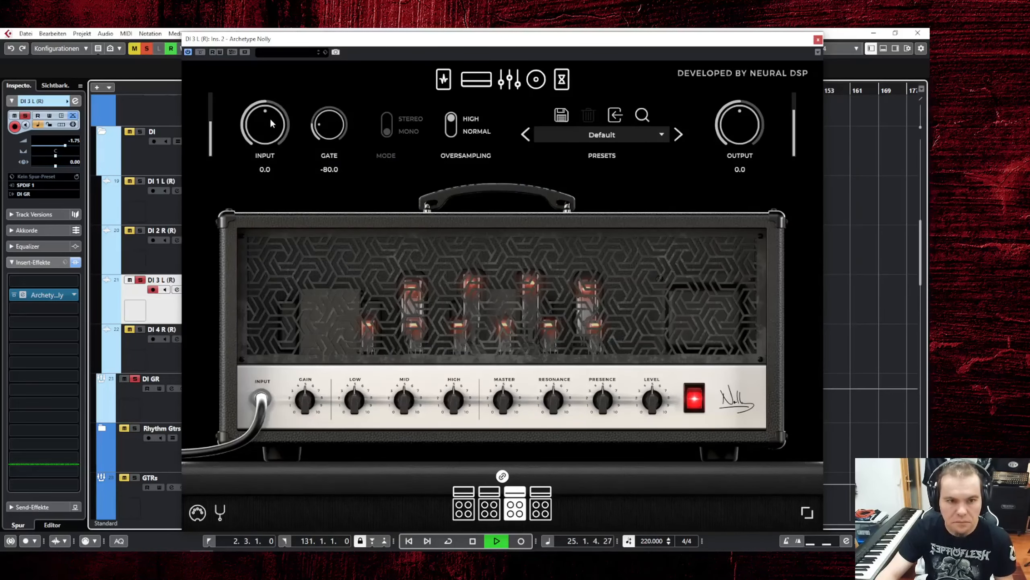
key("space")
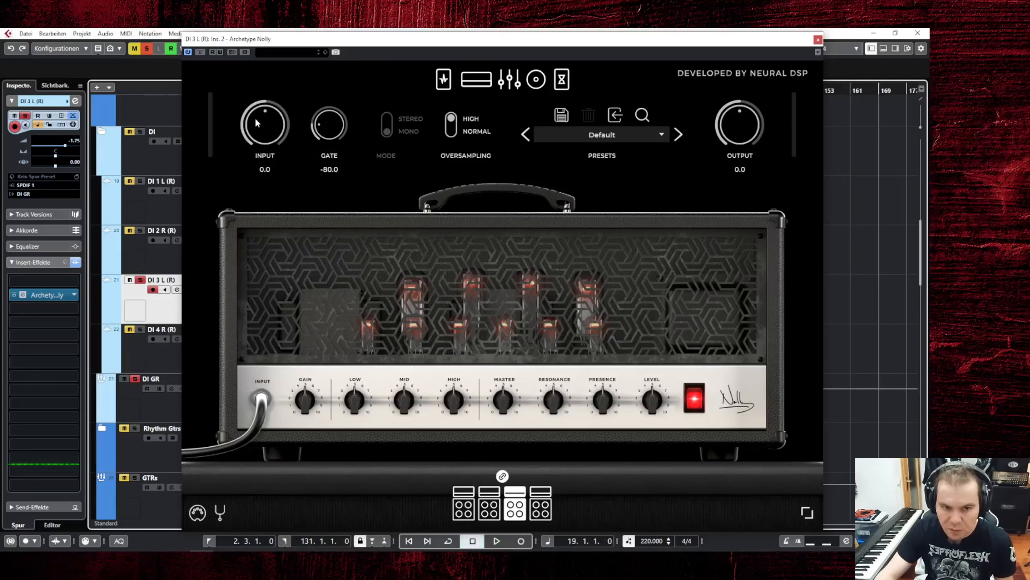
Raise the Archetype Nolly input to 7.1 during playback, and stop playback
key("space")
mouse_move(268, 135)
left_mouse_down()
mouse_move(267, 103)
mouse_move(268, 130)
mouse_move(268, 117)
left_mouse_up()
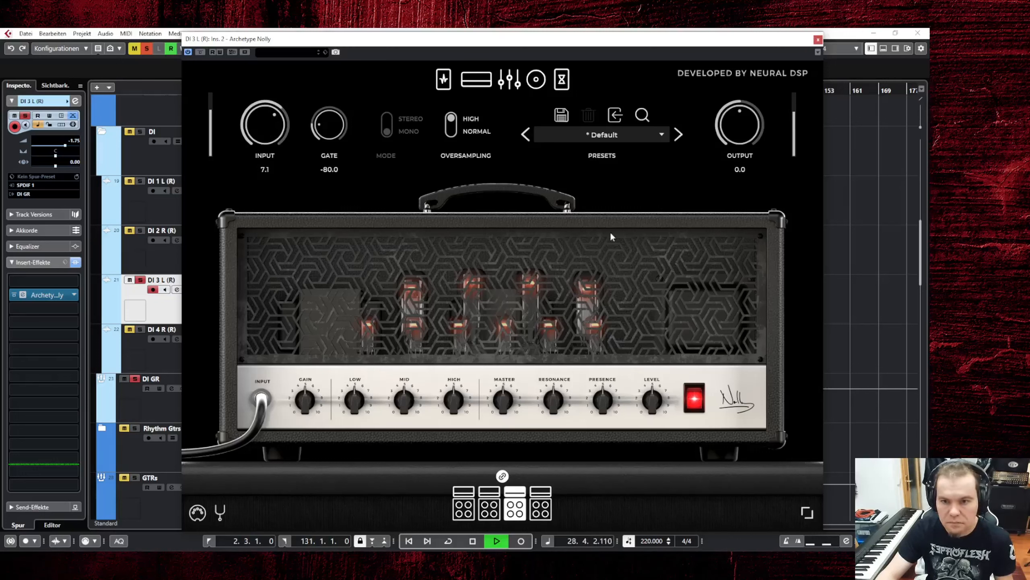
key("space")
Enable the OVERDRIVE -1 pedal with low drive and raised tone and level during playback, and return to the amp head
left_click(504, 313)
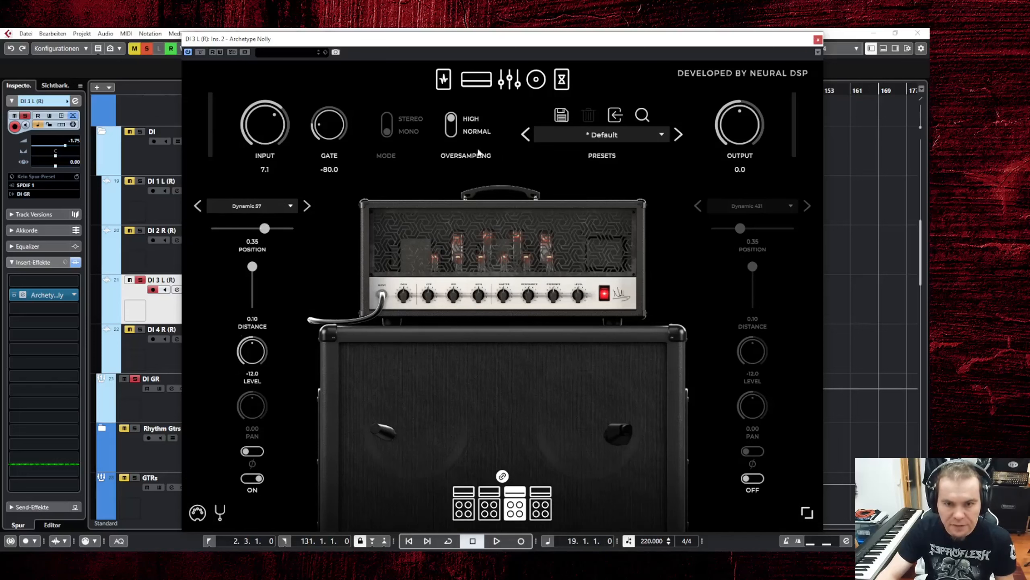
left_click(477, 82)
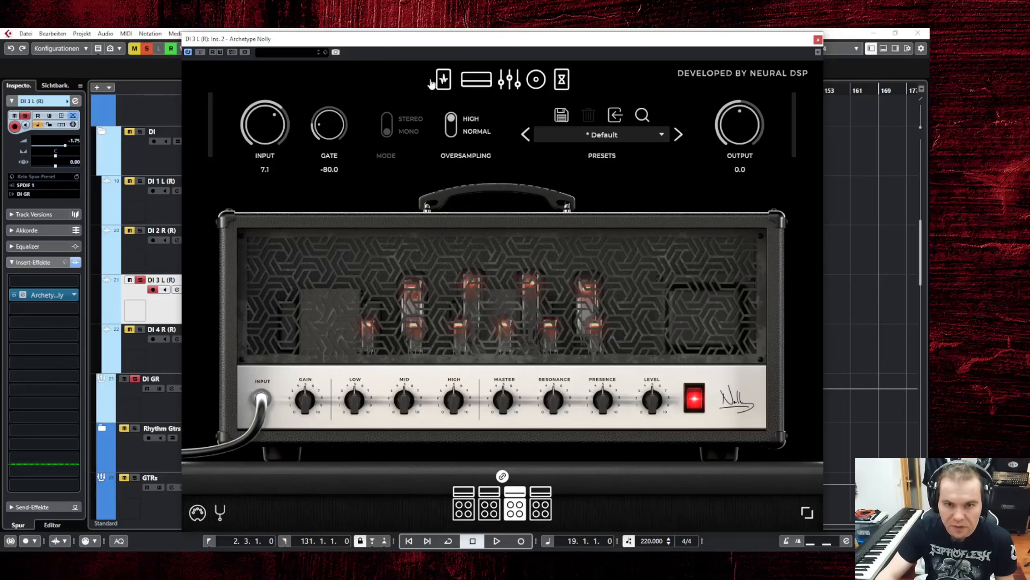
left_click(445, 81)
key("space")
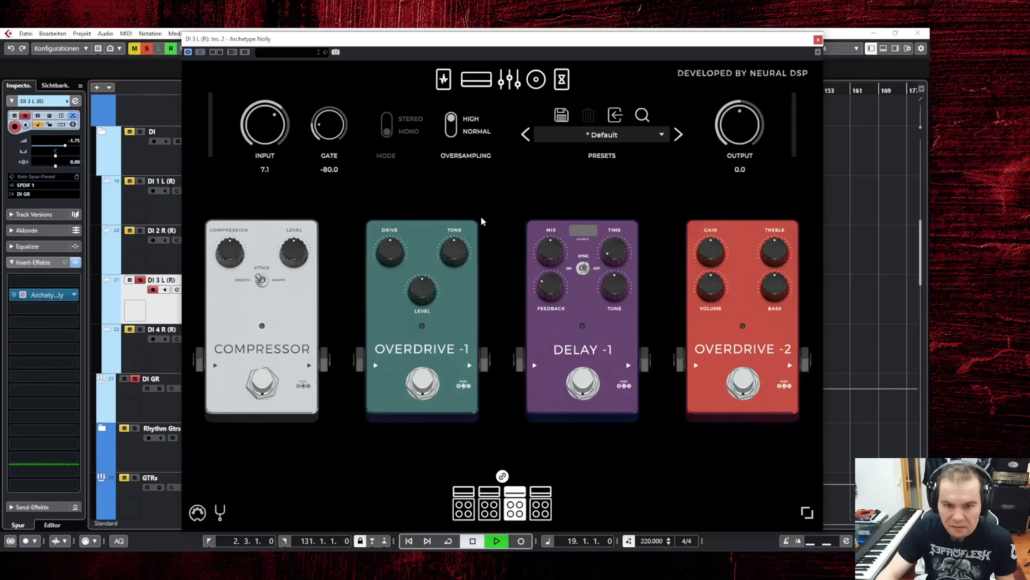
left_click(422, 382)
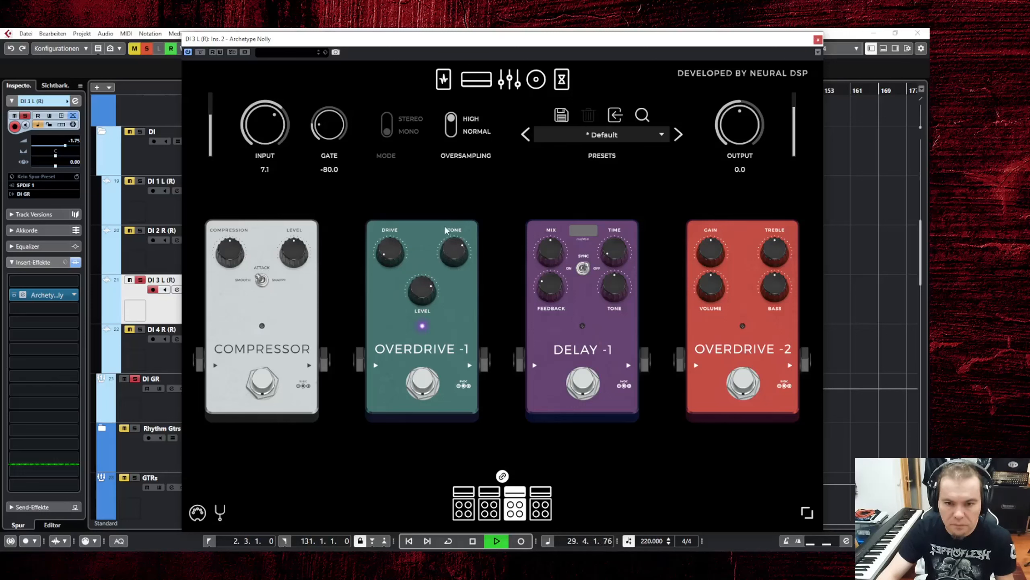
left_click(475, 79)
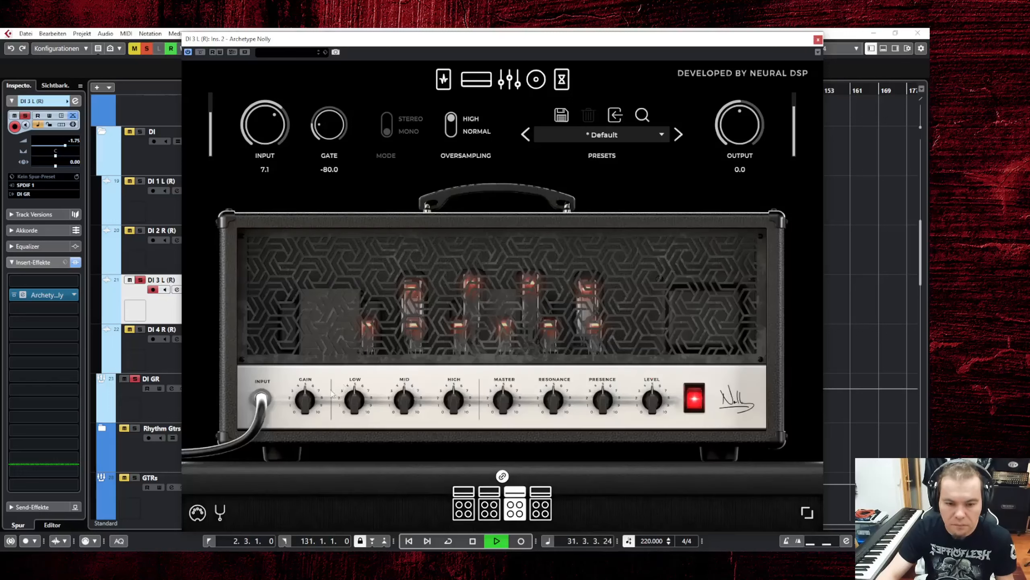
Shape the Archetype Nolly amp tone with the low, mid, high and resonance knobs during playback, and close the plug-in
scroll(307, 398, "up", 2)
left_click_drag(353, 399, 360, 409)
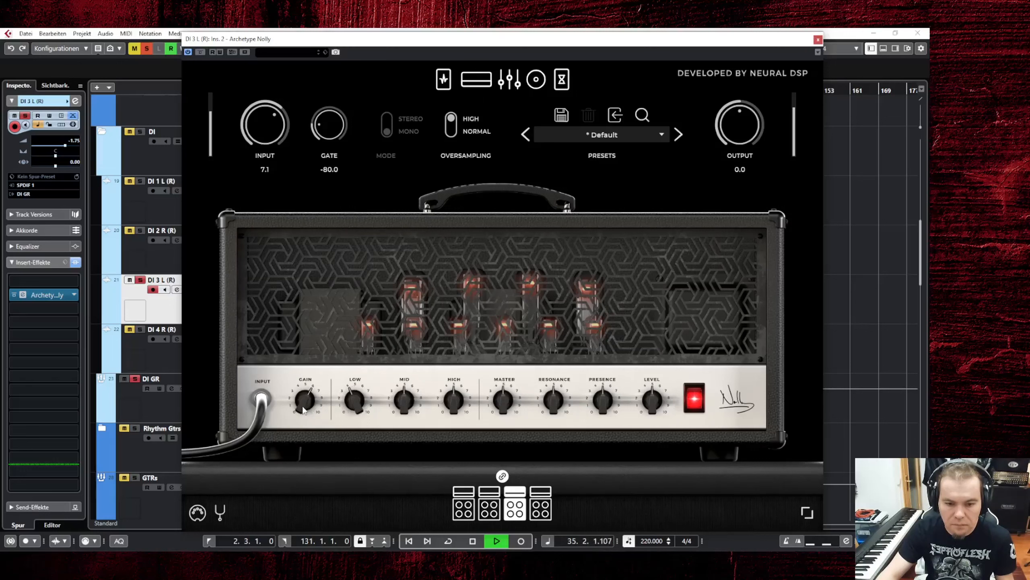
left_click_drag(453, 409, 413, 431)
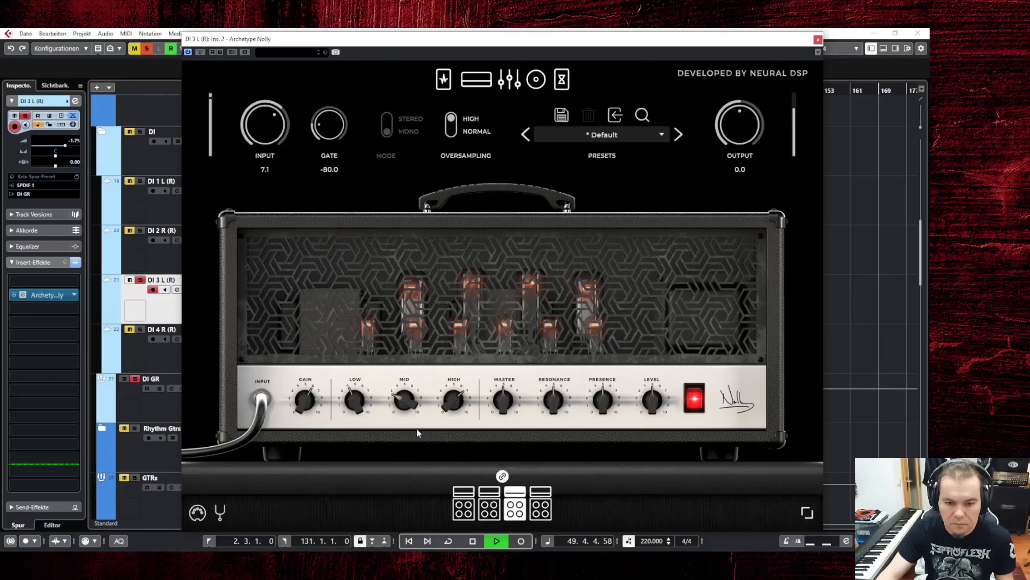
mouse_move(418, 430)
left_mouse_down()
mouse_move(421, 415)
mouse_move(421, 425)
left_mouse_up()
left_click_drag(572, 421, 621, 398)
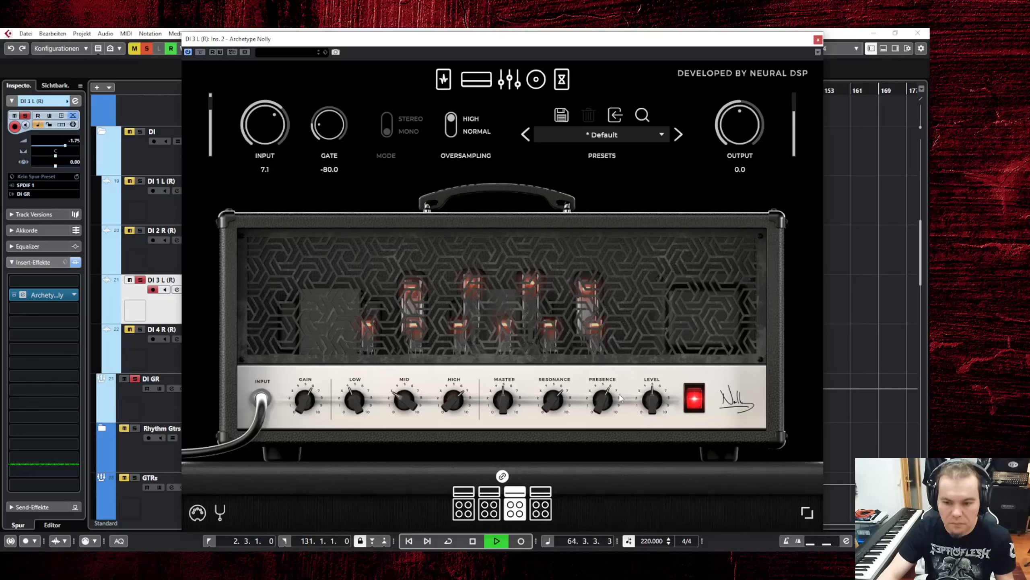
key("space")
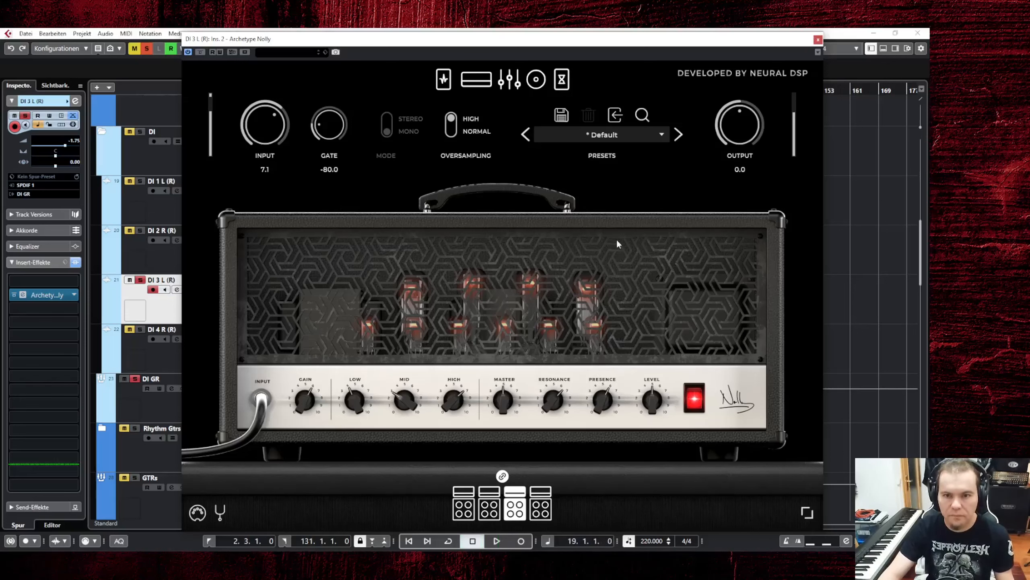
left_click(818, 40)
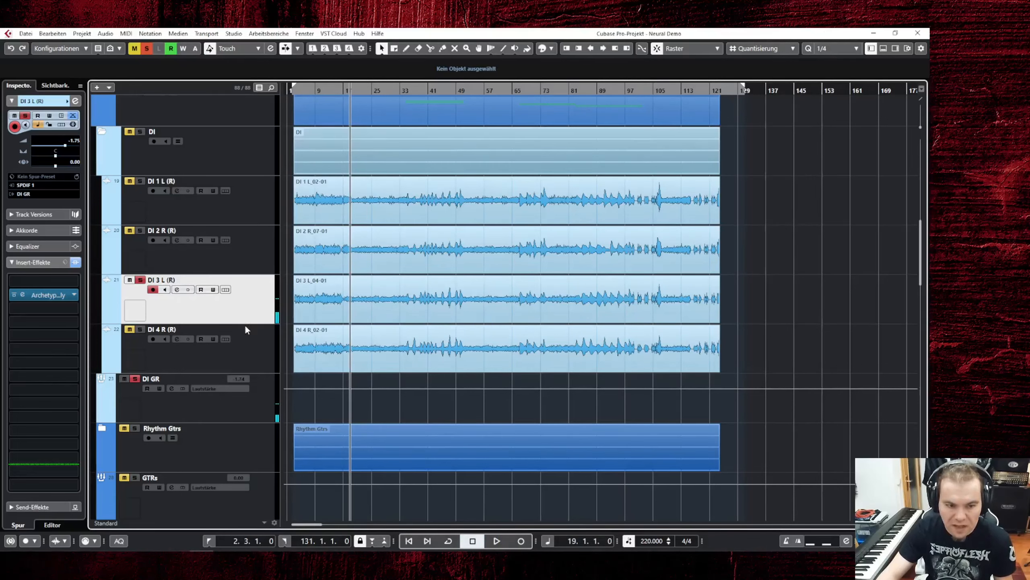
Copy the Archetype Nolly insert to DI 4 R (R), pan DI 3 L (R) hard left, and audition the soloed pair
key("F3")
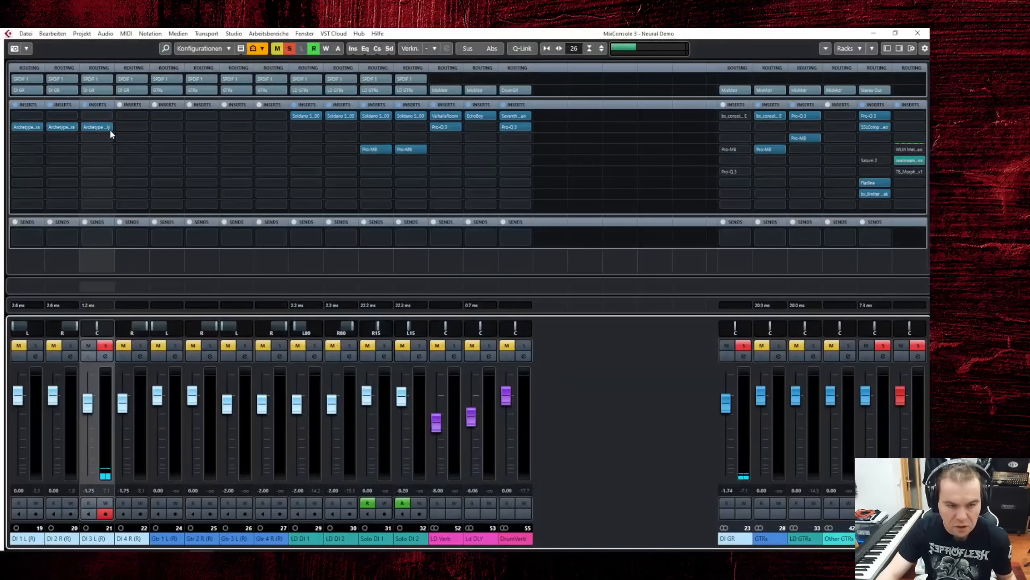
left_click_drag(100, 126, 144, 138)
left_click_drag(99, 331, 83, 331)
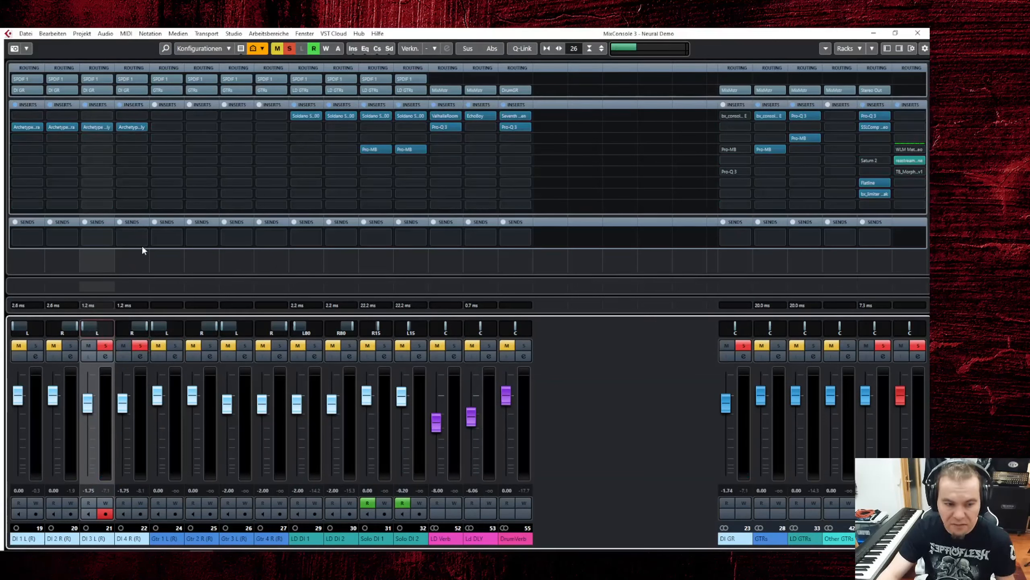
key("space")
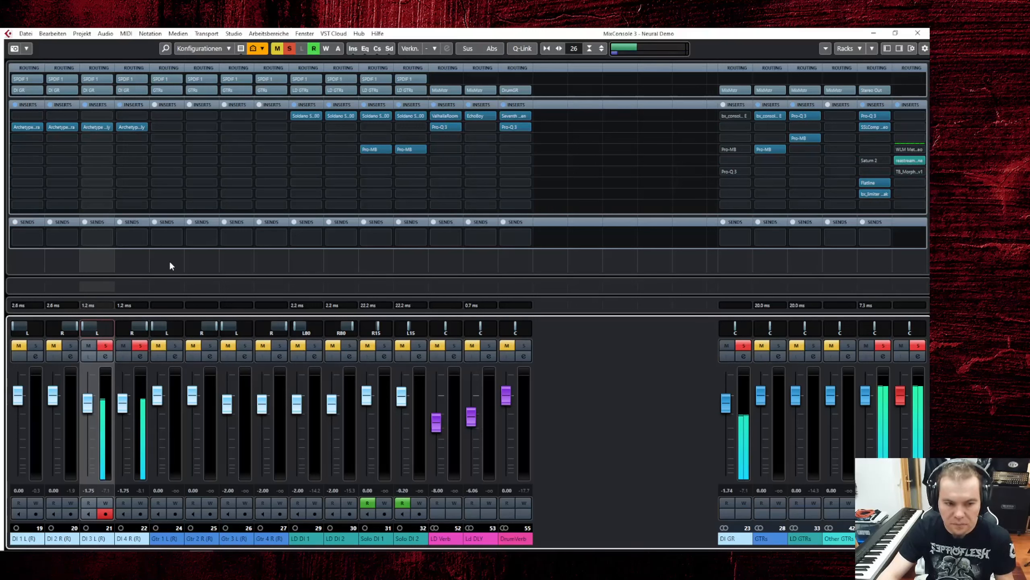
Solo DI 1 L (R) and DI 2 R (R) alongside the Nolly pair, and check the Archetype Gojira settings on DI 2
left_click(66, 346)
left_click(34, 345)
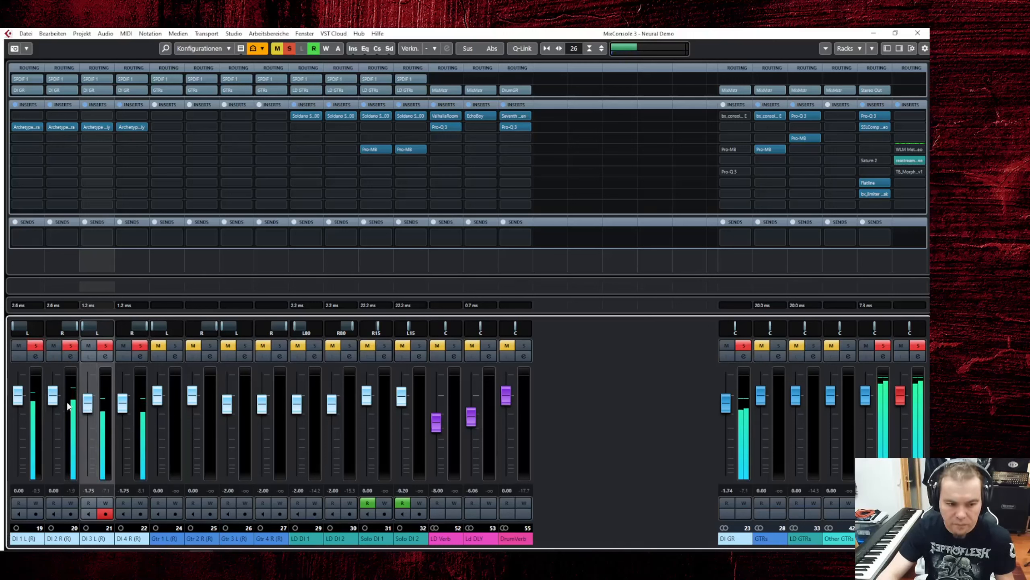
left_click(56, 126)
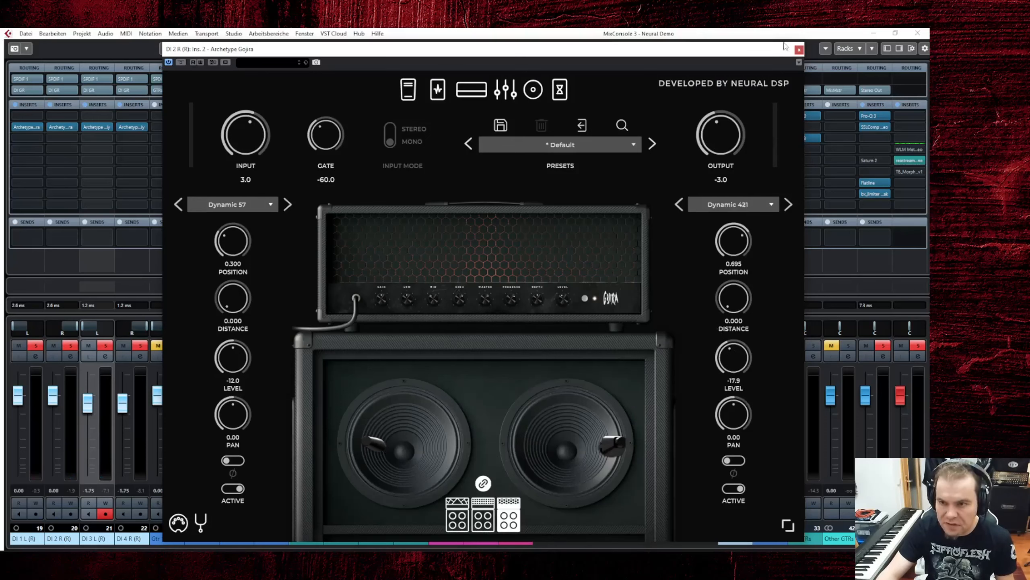
left_click(798, 50)
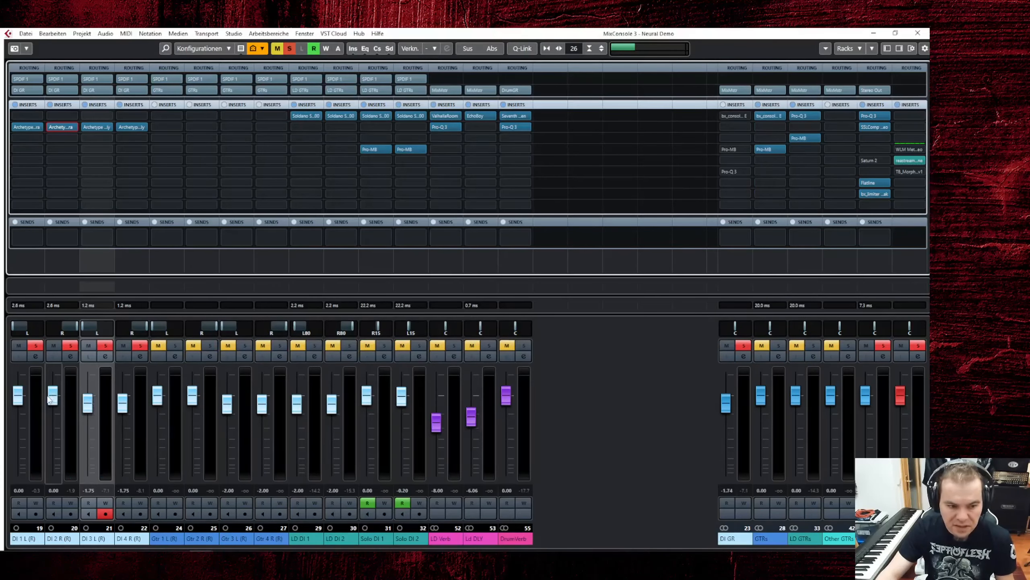
Lower the DI 2 R (R) volume to -2.54 during playback, and recheck its Archetype Gojira settings
key("space")
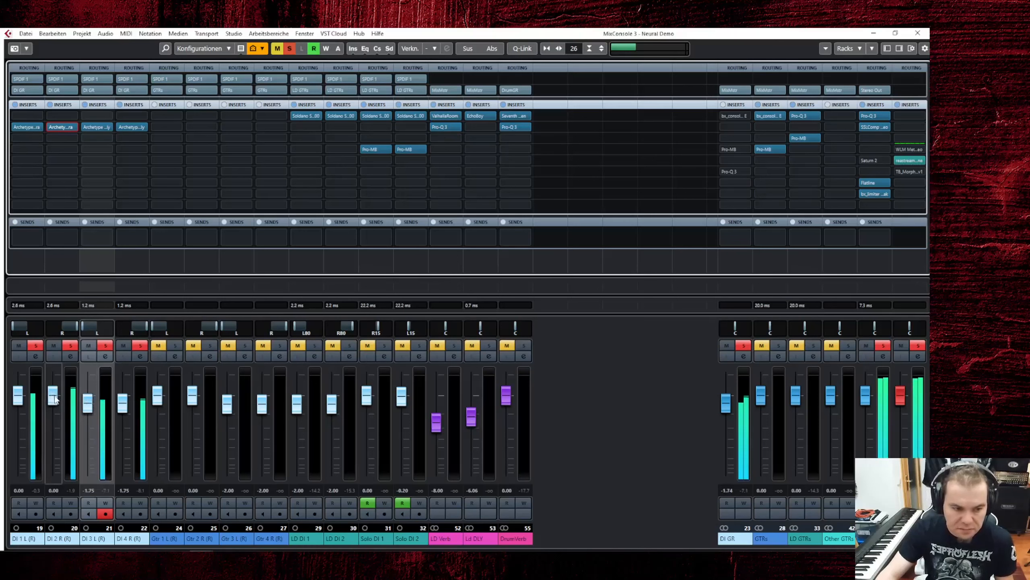
left_click_drag(53, 398, 52, 408)
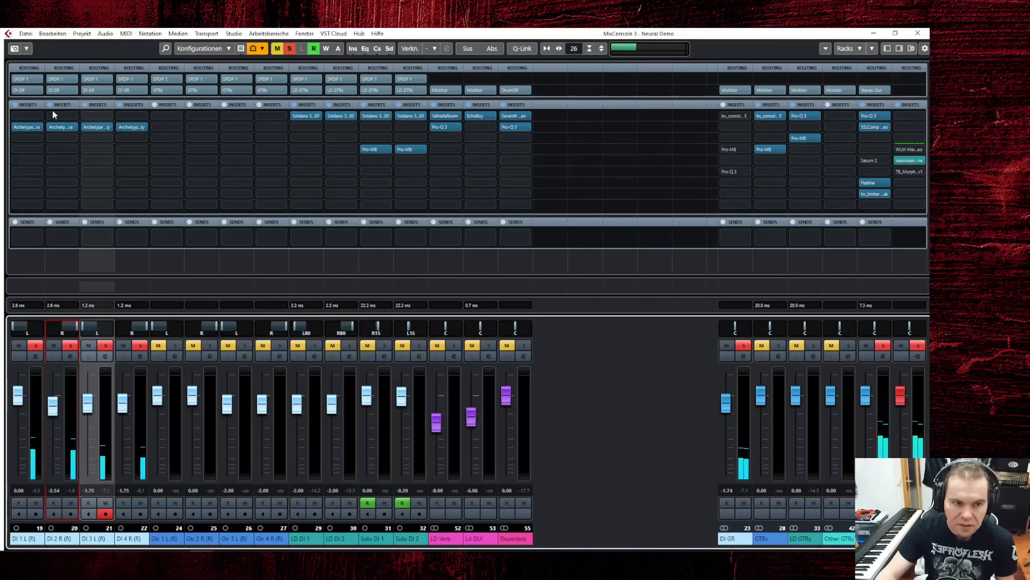
left_click(58, 128)
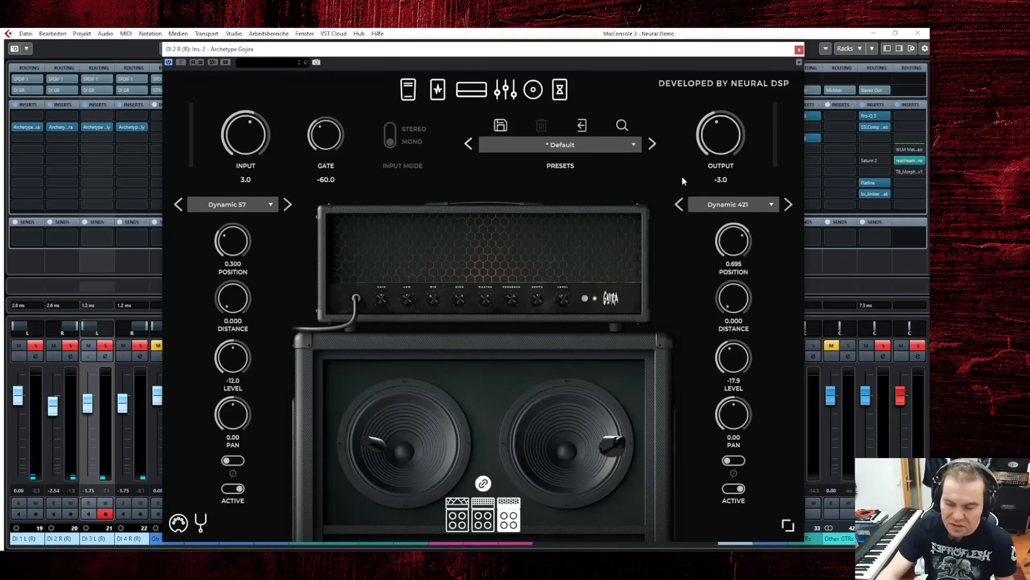
left_click(799, 50)
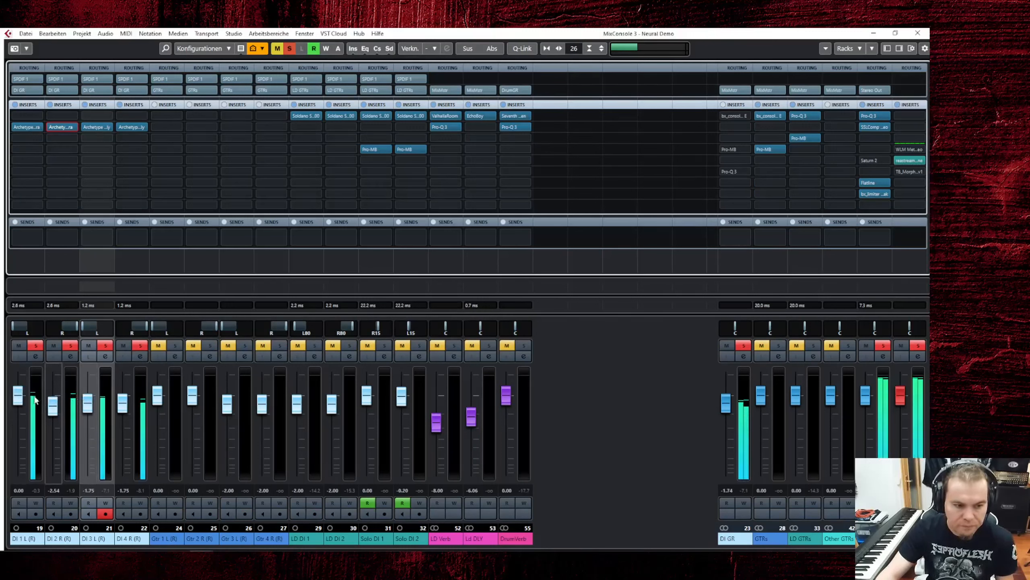
Lower DI 3 L (R) to -5.31 and DI 4 R (R) to -5.49, and clear all solos to hear the full mix
left_click_drag(87, 404, 122, 413)
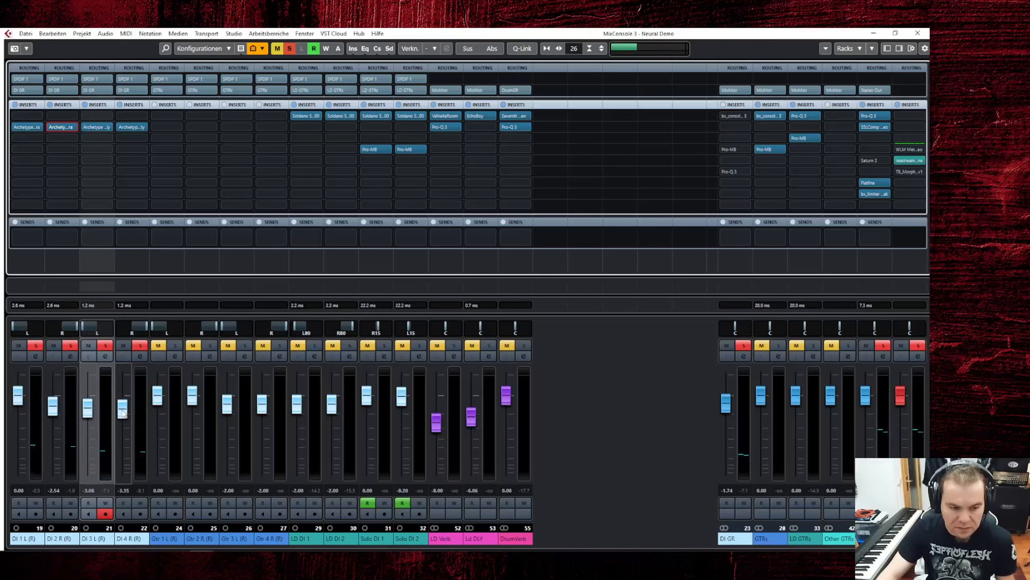
left_click_drag(88, 408, 126, 417)
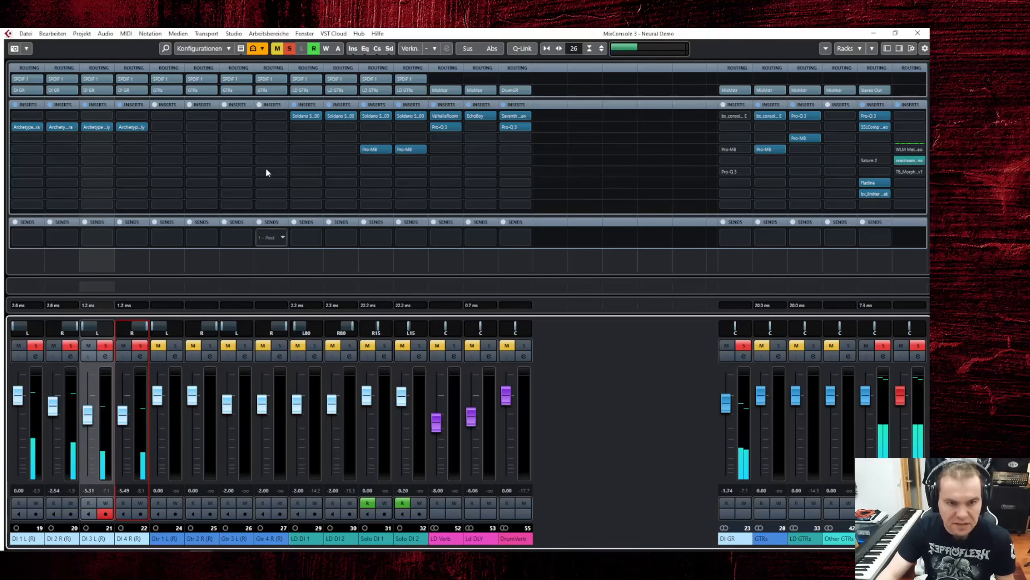
left_click(290, 49)
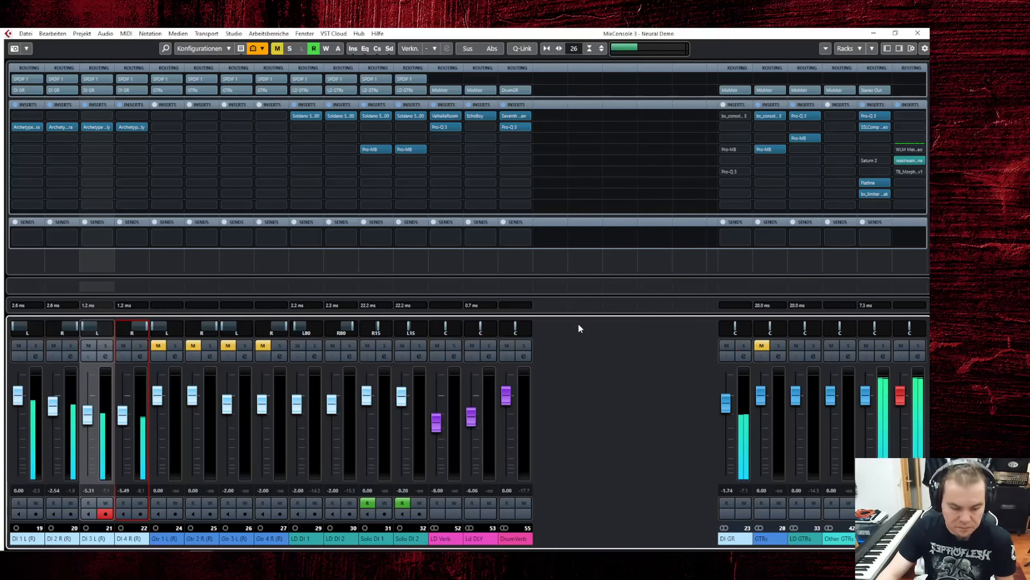
Balance the DI GR group volume against the full mix during playback, settling at -1.64, and stop playback
key("F3")
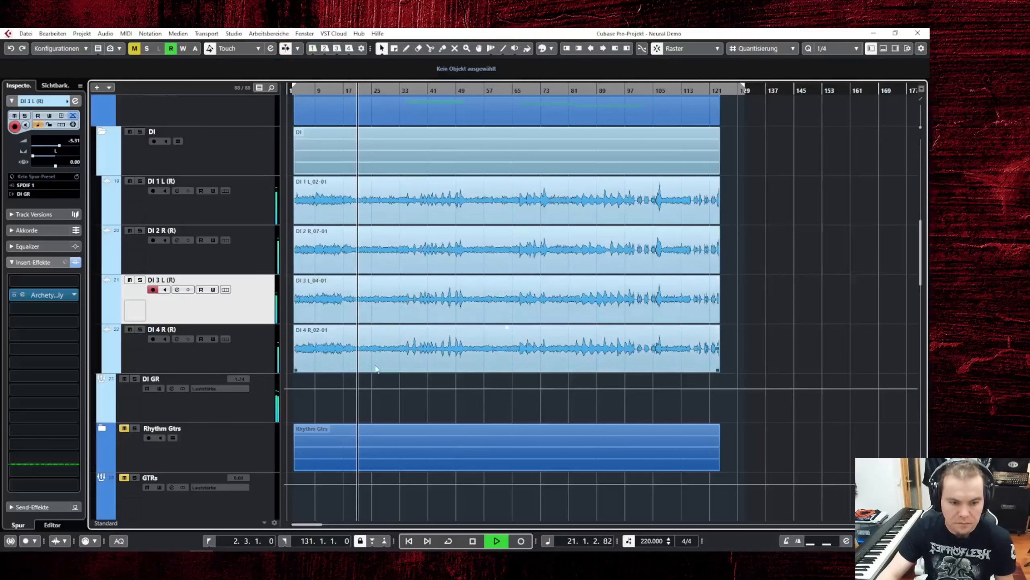
left_click(261, 409)
key("e")
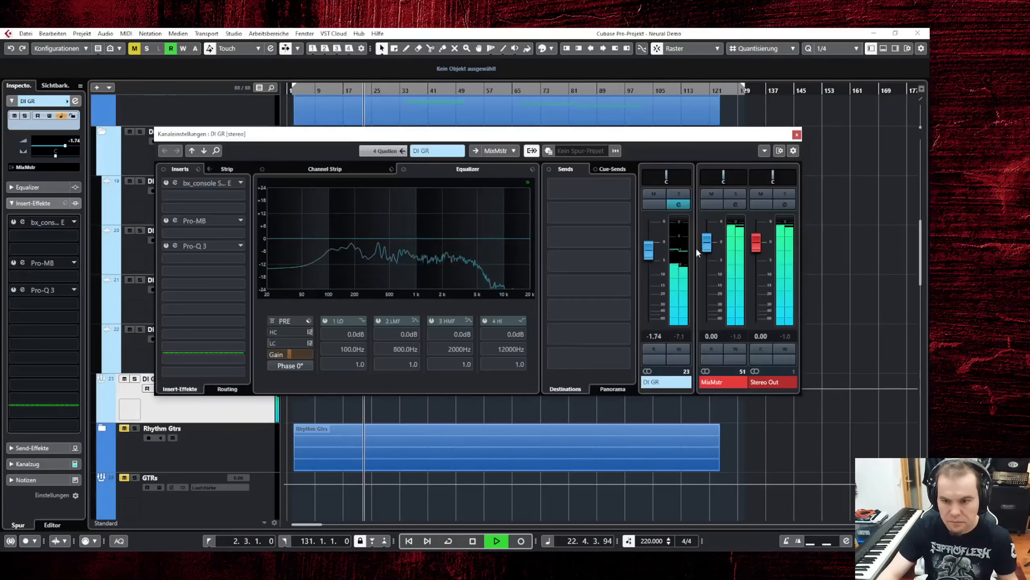
left_click_drag(650, 247, 663, 218)
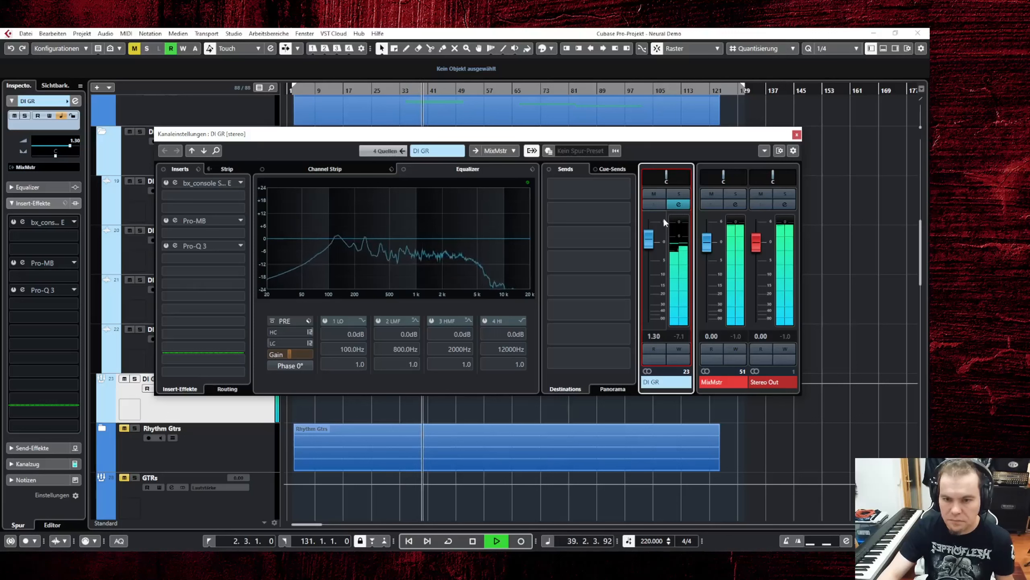
left_click_drag(663, 218, 669, 279)
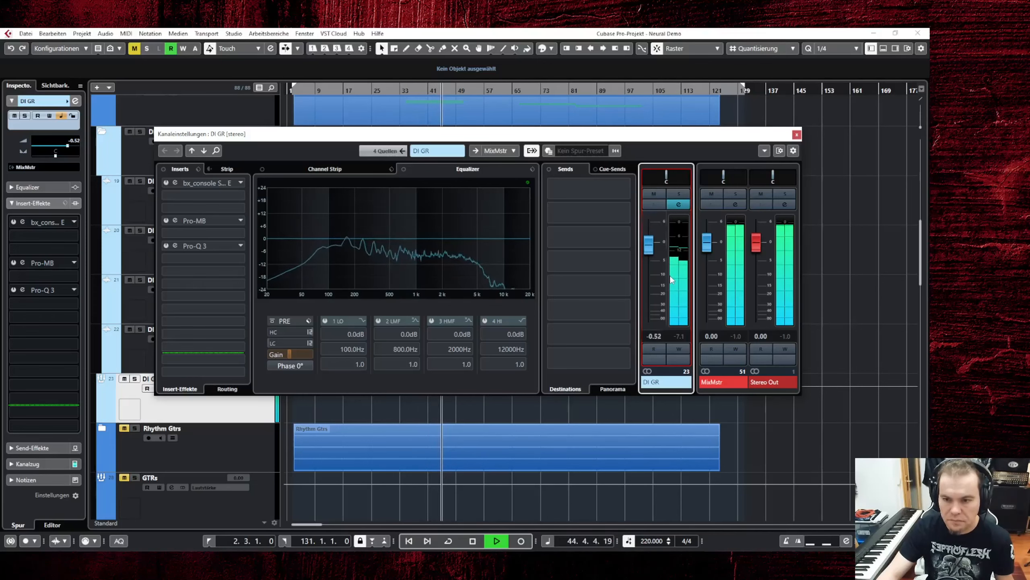
left_click(796, 135)
scroll(563, 316, "down", 5)
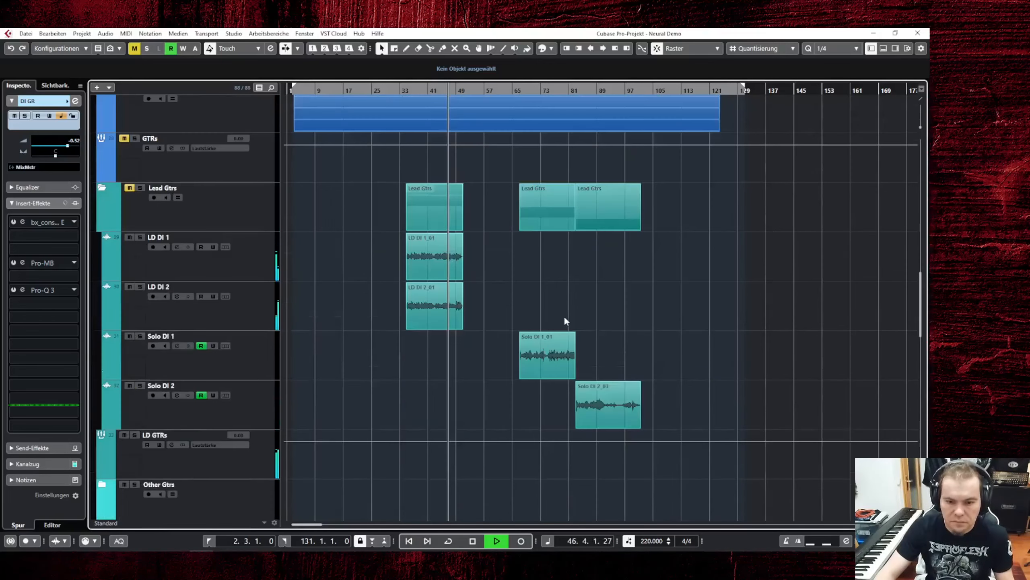
scroll(579, 292, "up", 6)
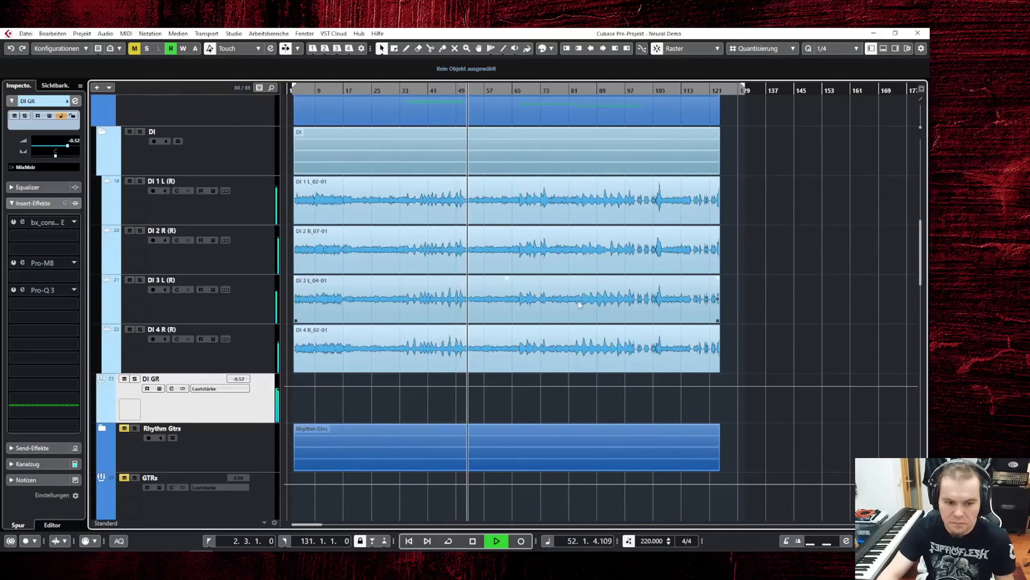
left_click_drag(247, 382, 251, 390)
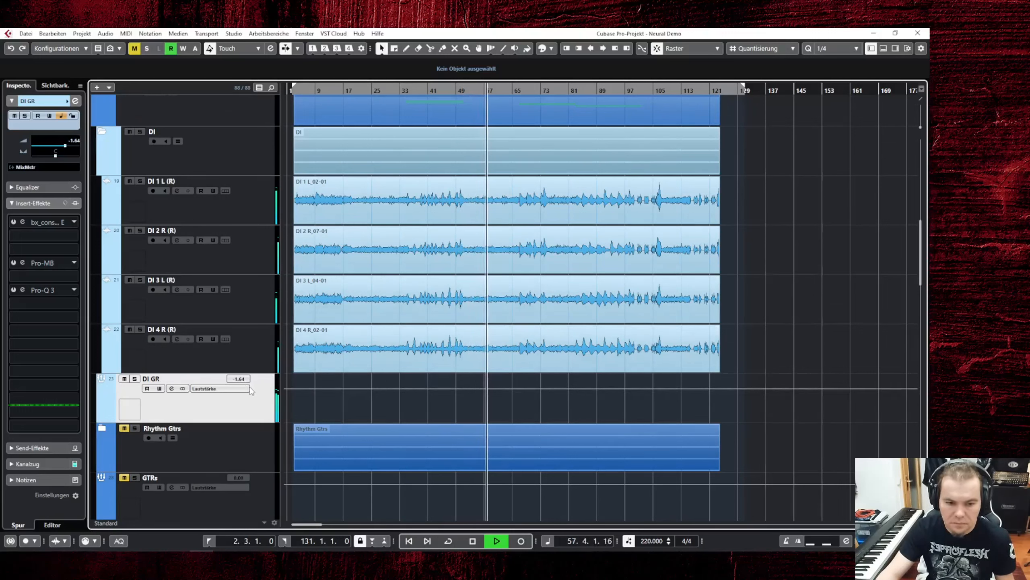
left_click(348, 352)
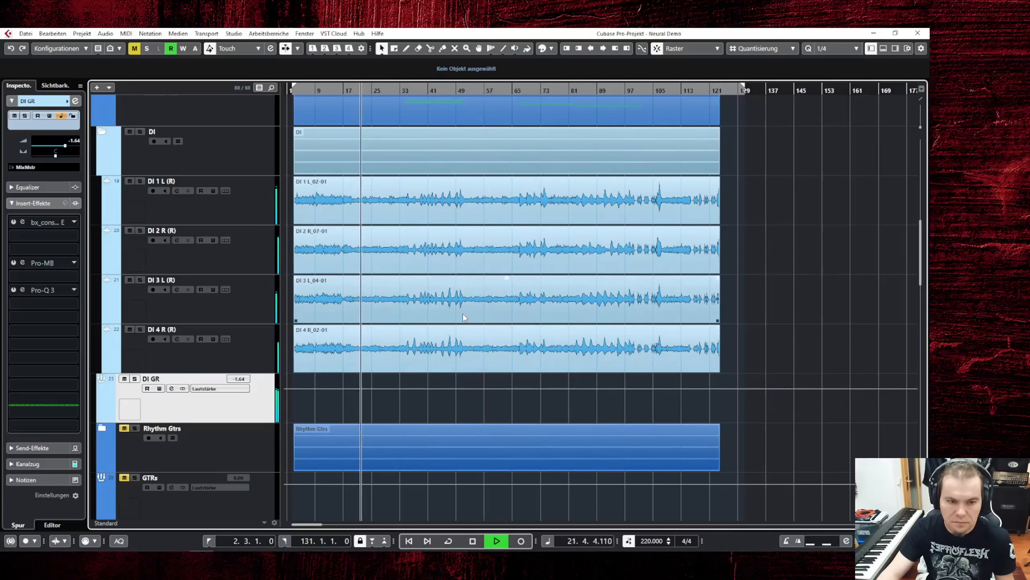
key("space")
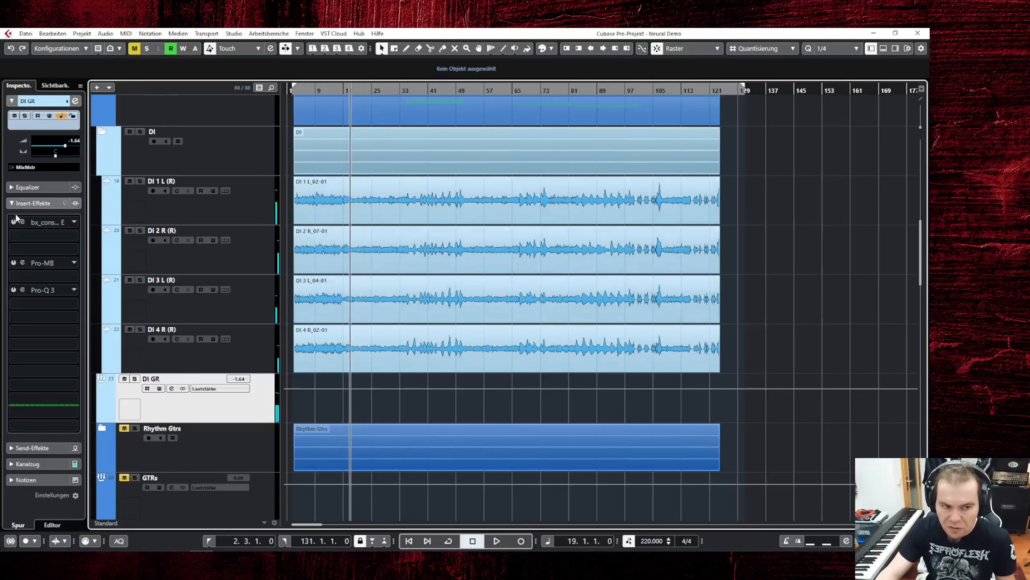
Open the bx_console SSL 4000 E insert on DI GR and adjust its HF and HMF gains during playback
left_click(44, 222)
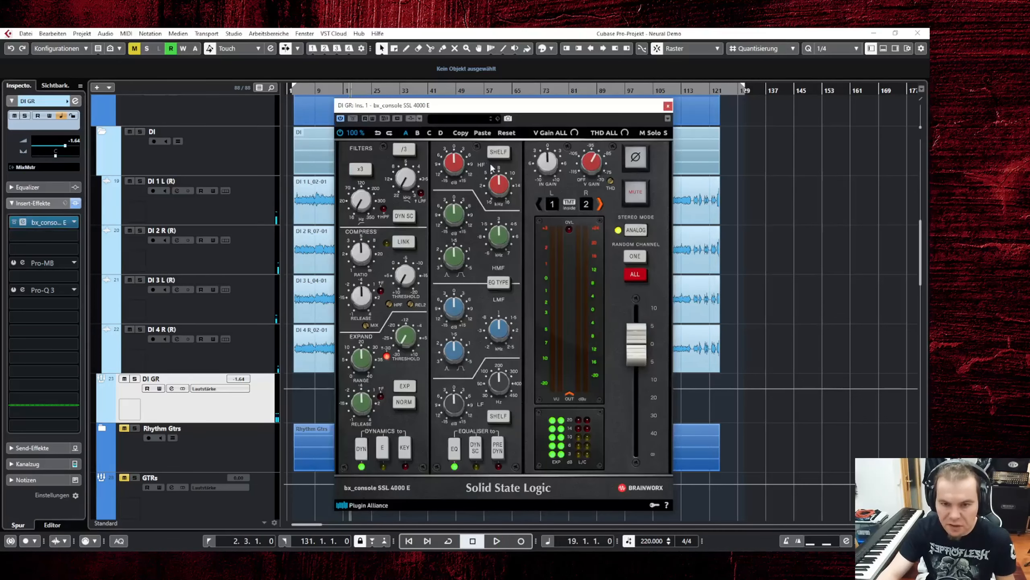
left_click_drag(491, 106, 472, 78)
key("space")
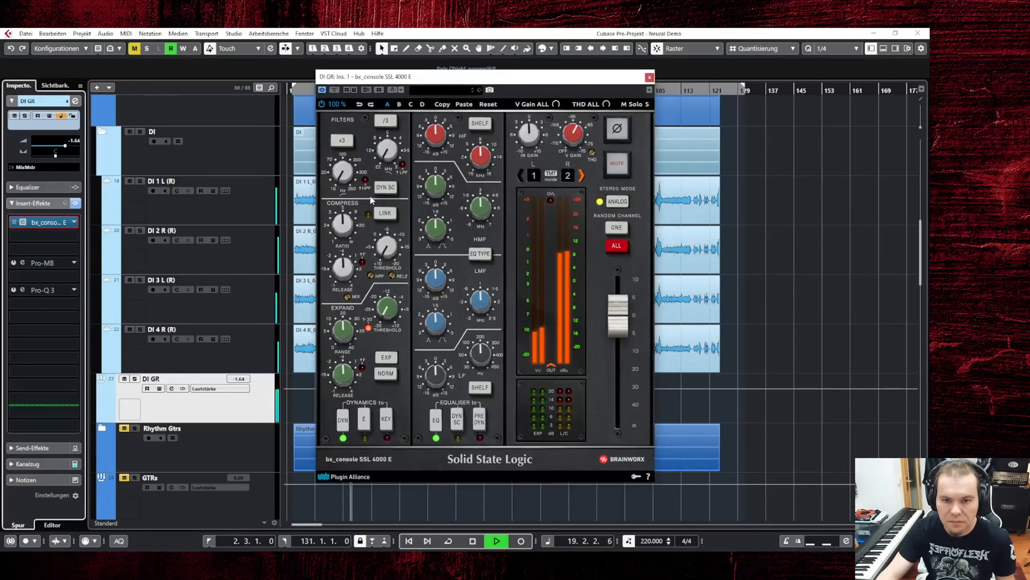
left_click_drag(441, 137, 445, 131)
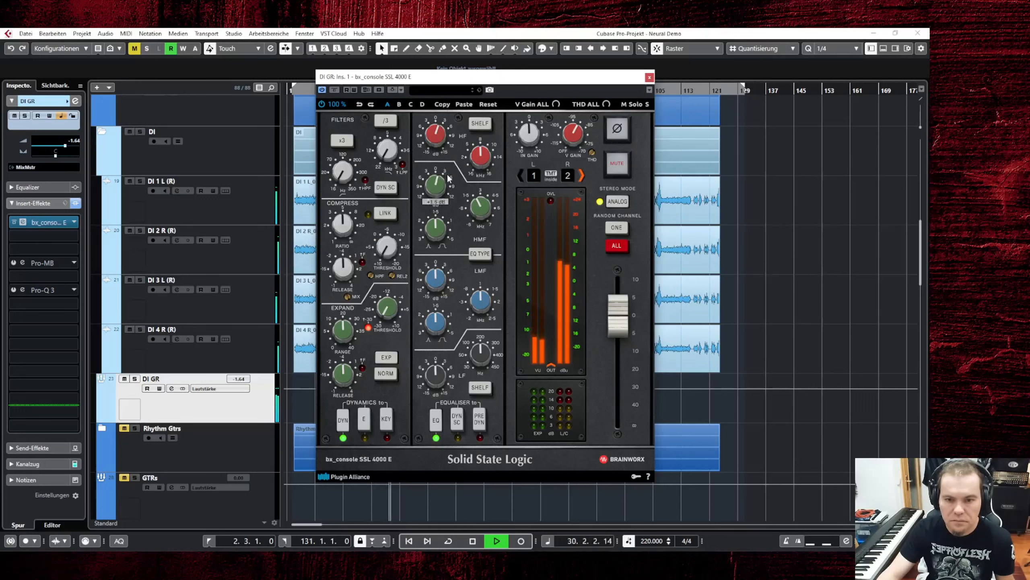
Adjust the LF band's frequency in the channel strip EQ and cut its gain while listening to the mix
left_click_drag(486, 353, 486, 374)
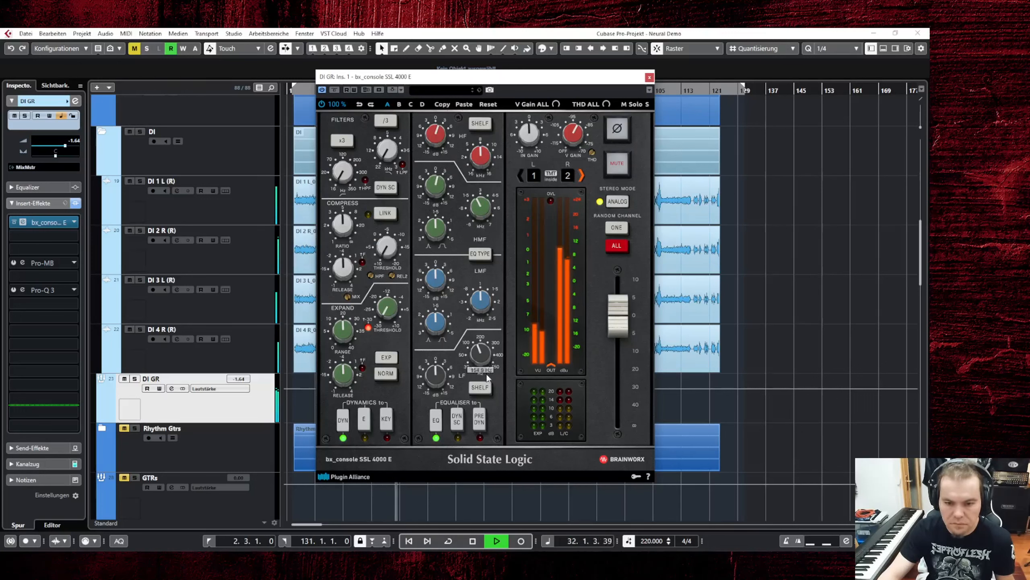
key("space")
key("space")
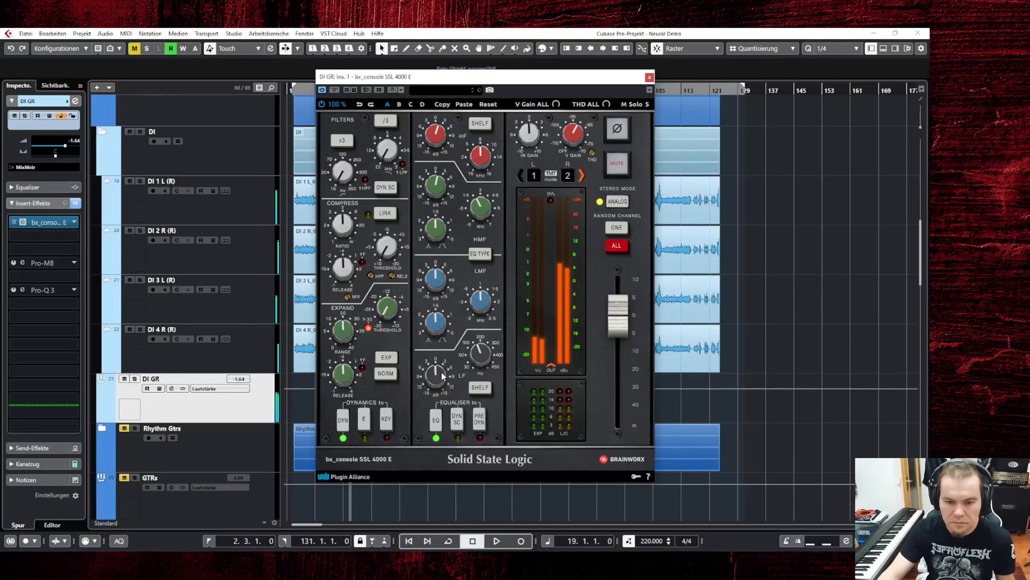
left_click_drag(441, 375, 463, 433)
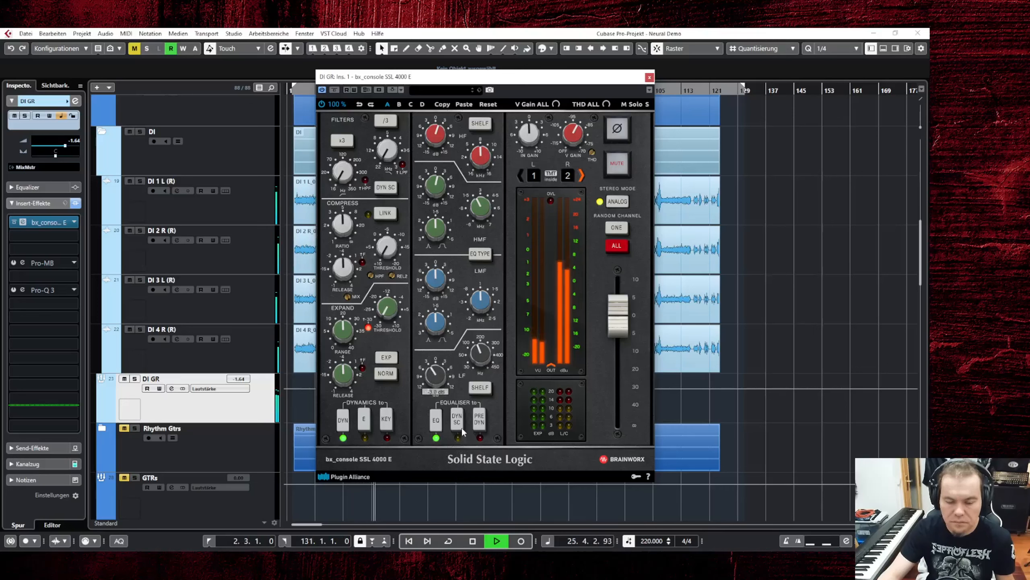
left_click_drag(462, 428, 464, 421)
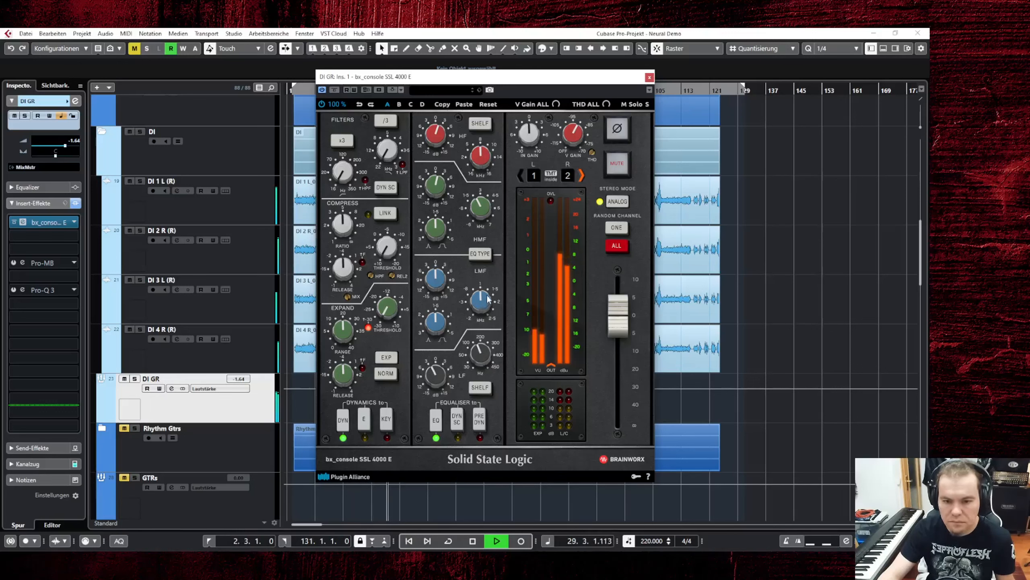
Sweep the boosted LMF band to find its frequency, cut its gain there, and close the SSL 4000 E channel strip
left_click_drag(480, 302, 488, 320)
left_click_drag(436, 285, 445, 264)
left_click_drag(480, 301, 482, 259)
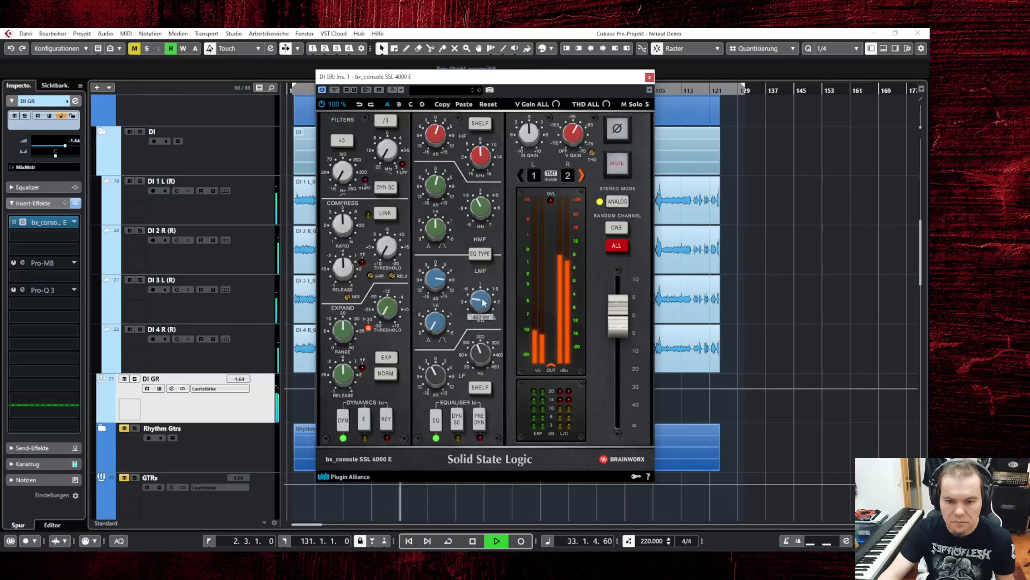
left_click_drag(484, 302, 442, 316)
double_click(439, 276)
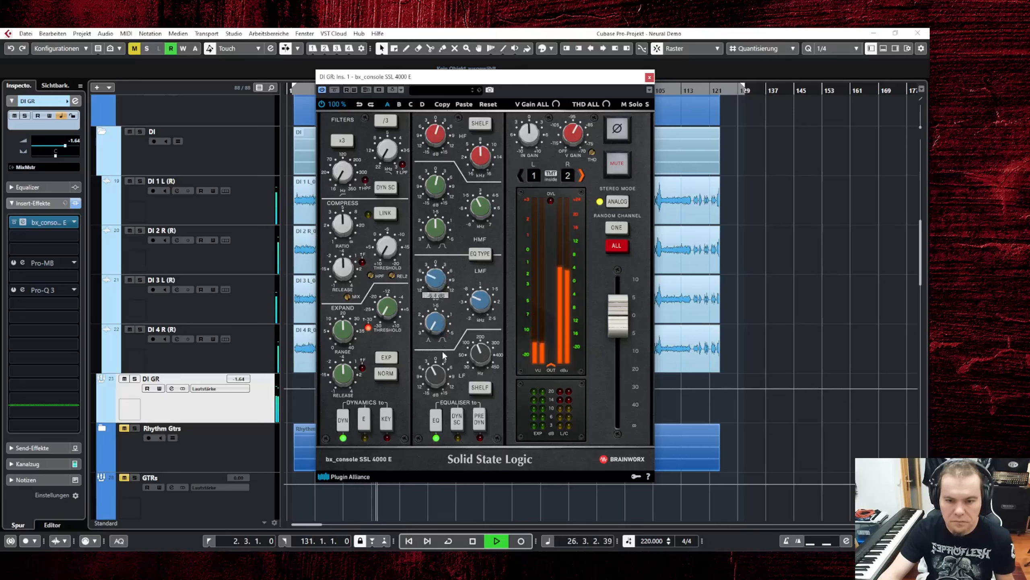
left_click_drag(443, 408, 453, 338)
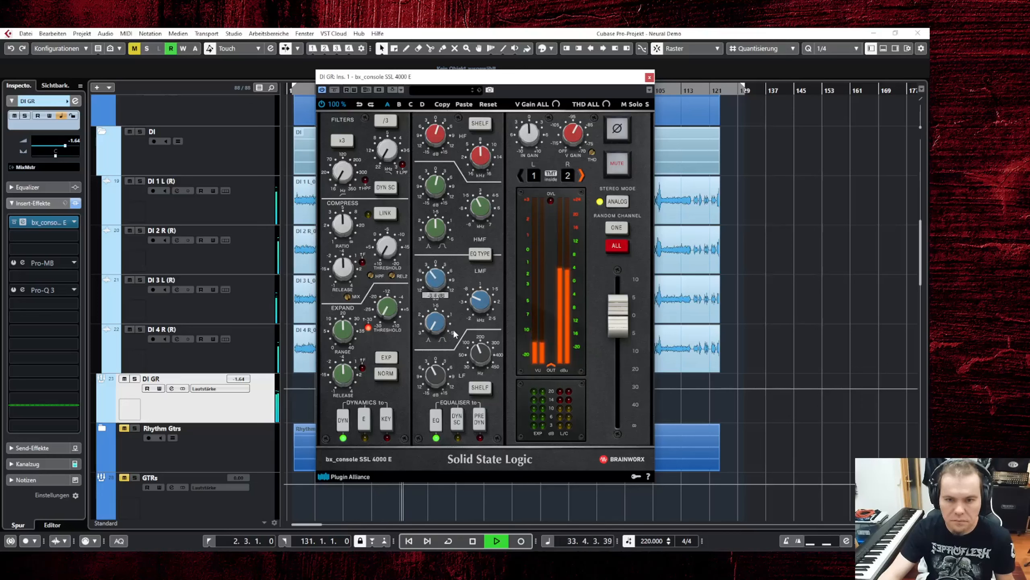
left_click(649, 77)
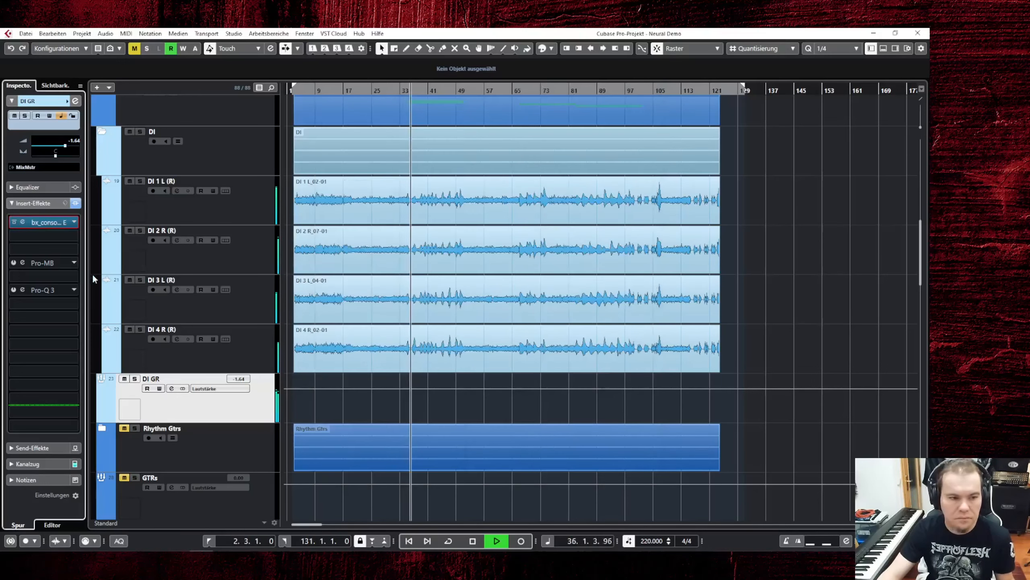
Enable the Pro-MB insert on DI GR, set up Band 1 in the lows, and shift both its crossovers slightly upward
left_click(22, 263)
left_click(347, 265)
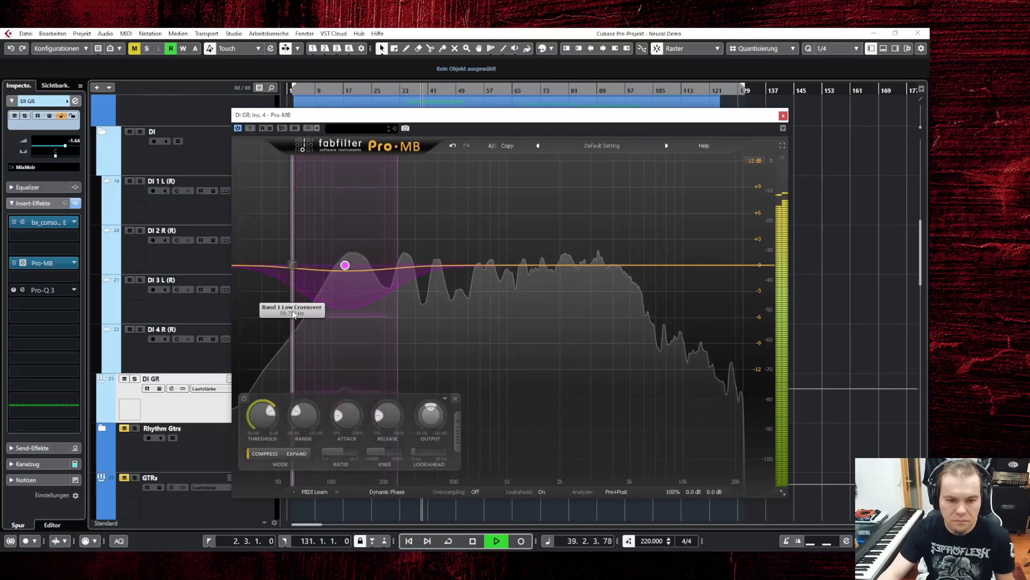
left_click_drag(298, 319, 306, 321)
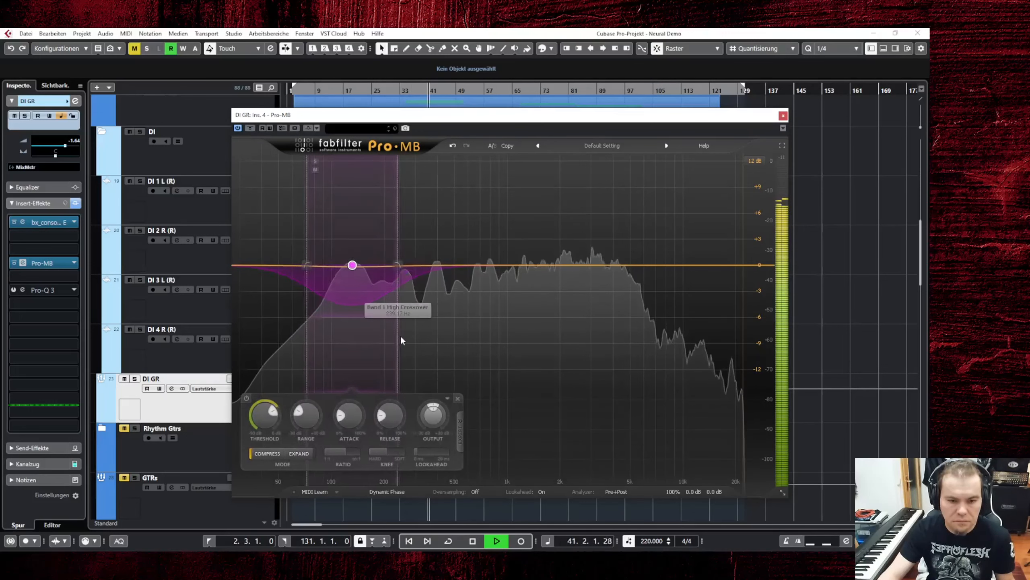
mouse_move(402, 350)
left_mouse_down()
mouse_move(414, 353)
mouse_move(405, 342)
left_mouse_up()
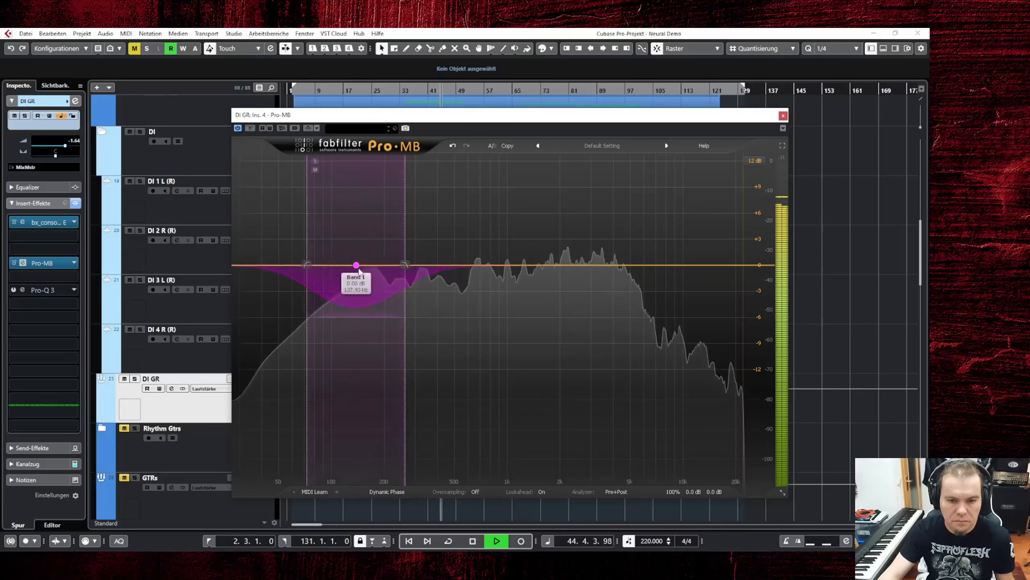
Lower Band 1's threshold and deepen its range to about -9 dB during playback, and close Pro-MB
mouse_move(341, 330)
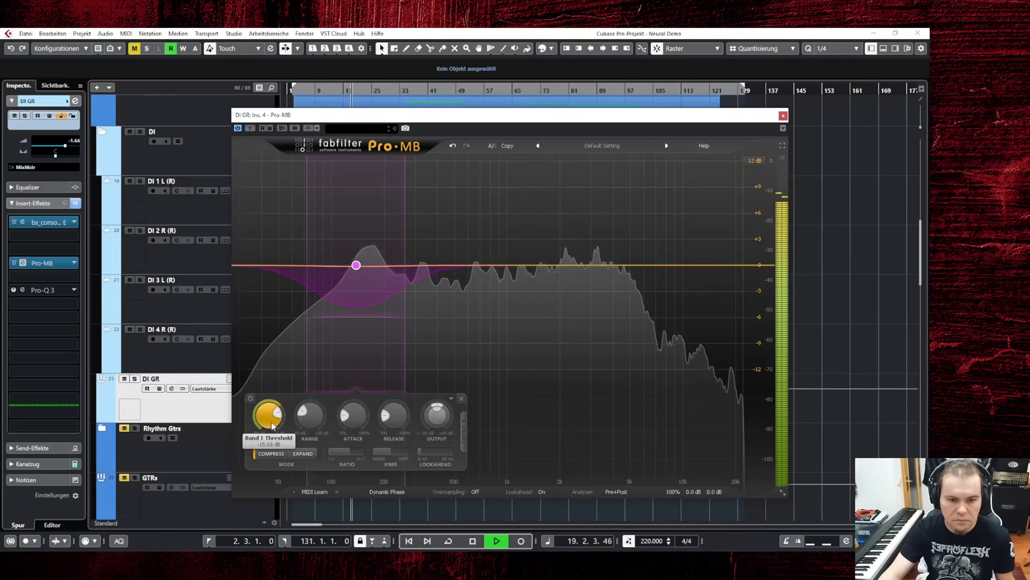
scroll(269, 415, "down", 3)
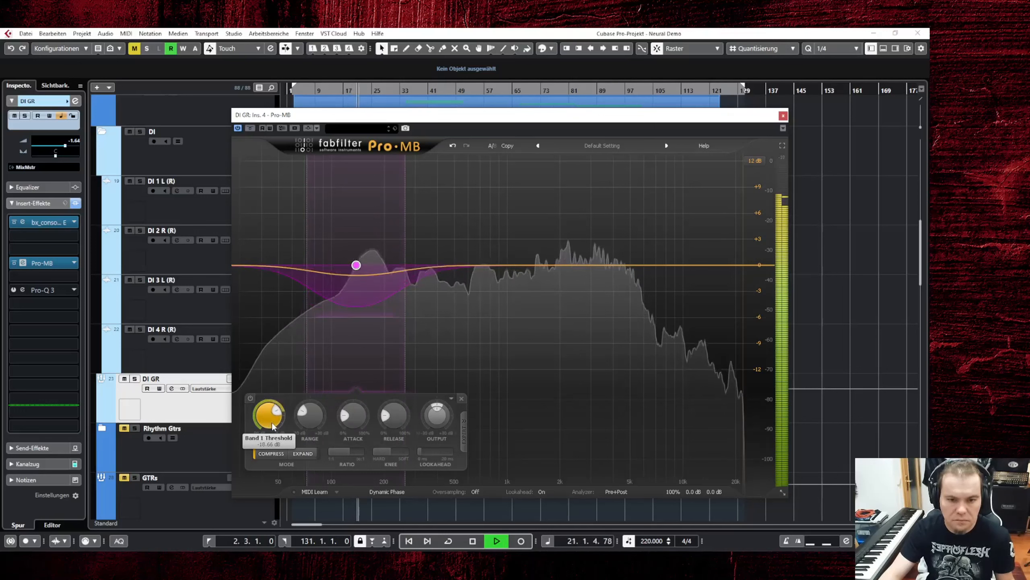
scroll(272, 426, "down", 2)
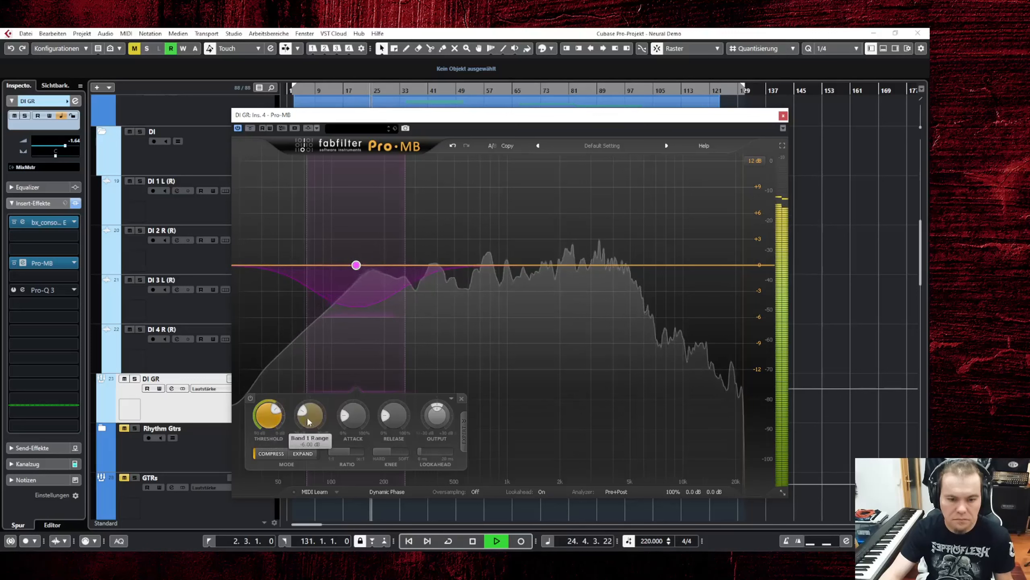
scroll(312, 419, "down", 2)
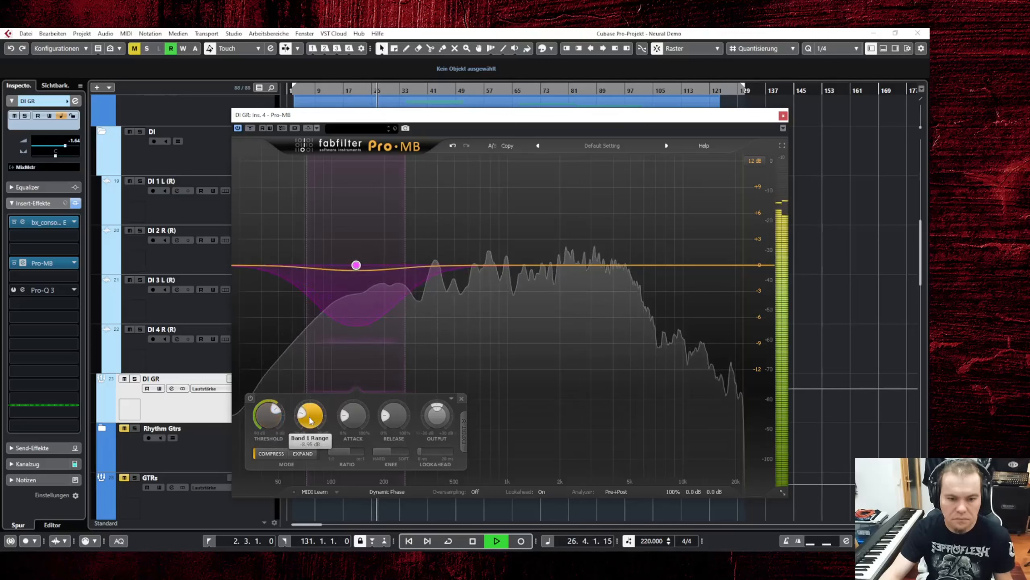
scroll(272, 422, "down", 1)
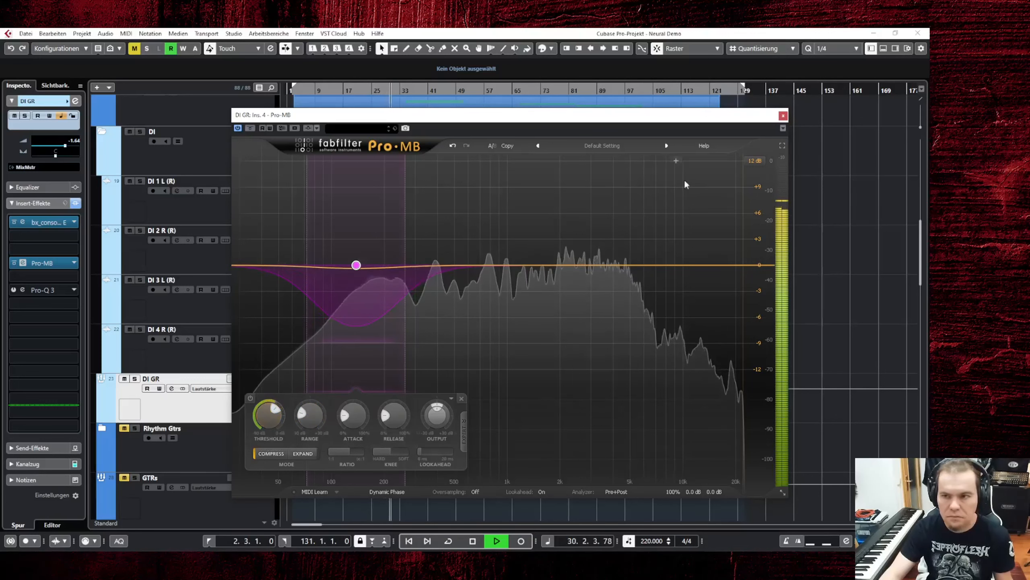
left_click(783, 116)
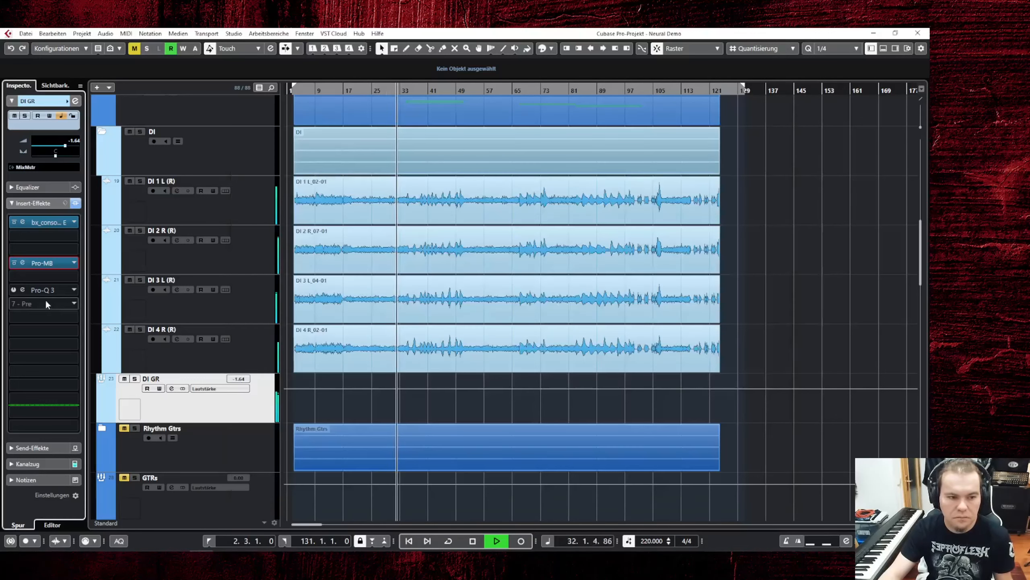
Activate and open the Pro-Q 3 insert on DI GR, change an analyzer display option, and restart playback
left_click(15, 290, "alt")
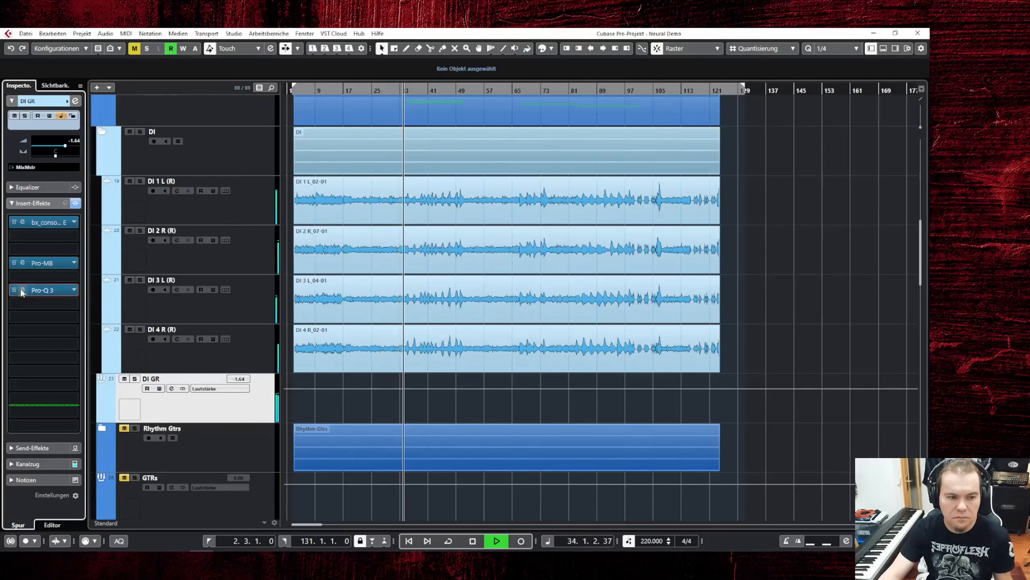
left_click(22, 290)
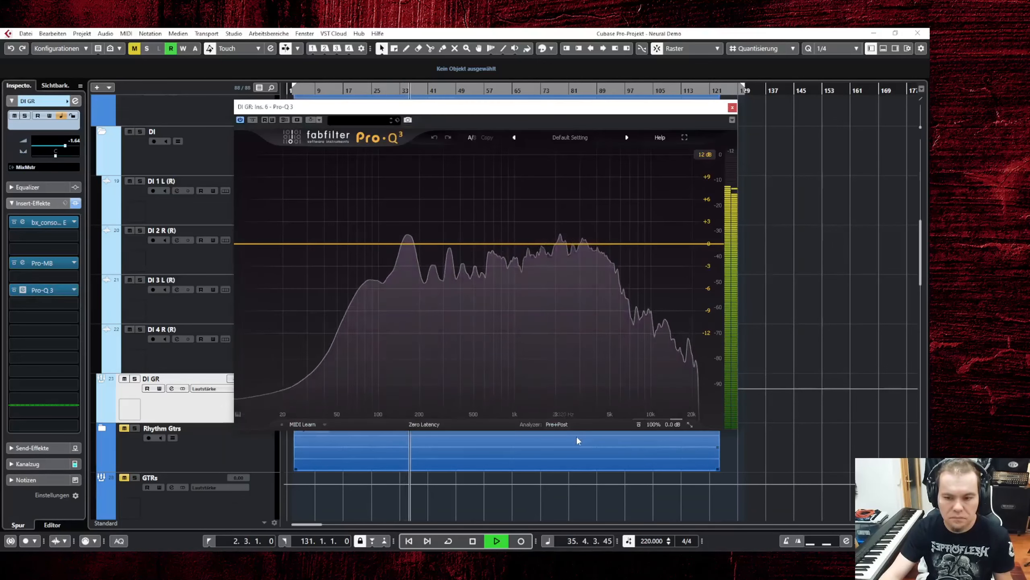
mouse_move(650, 426)
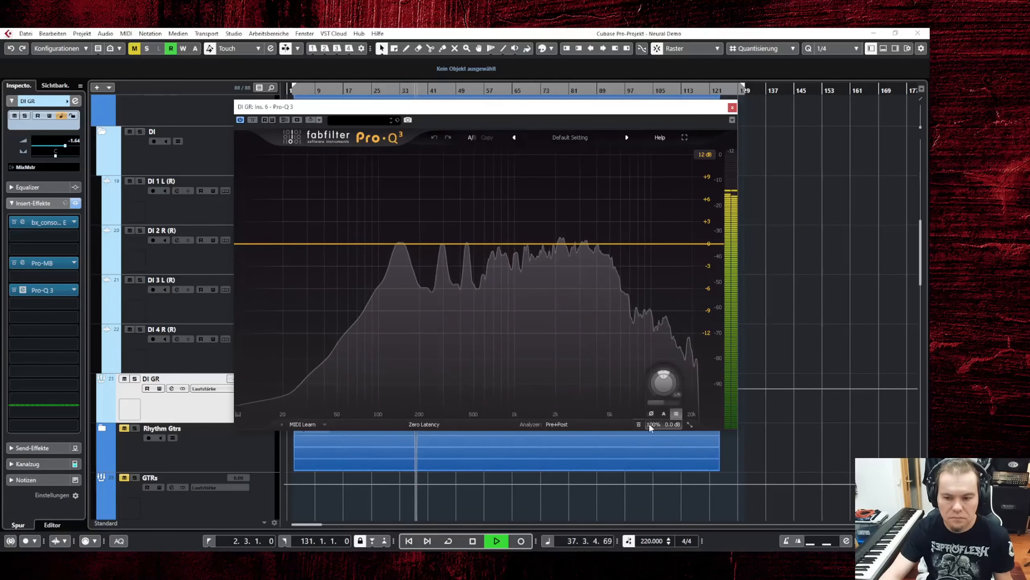
left_click(557, 424)
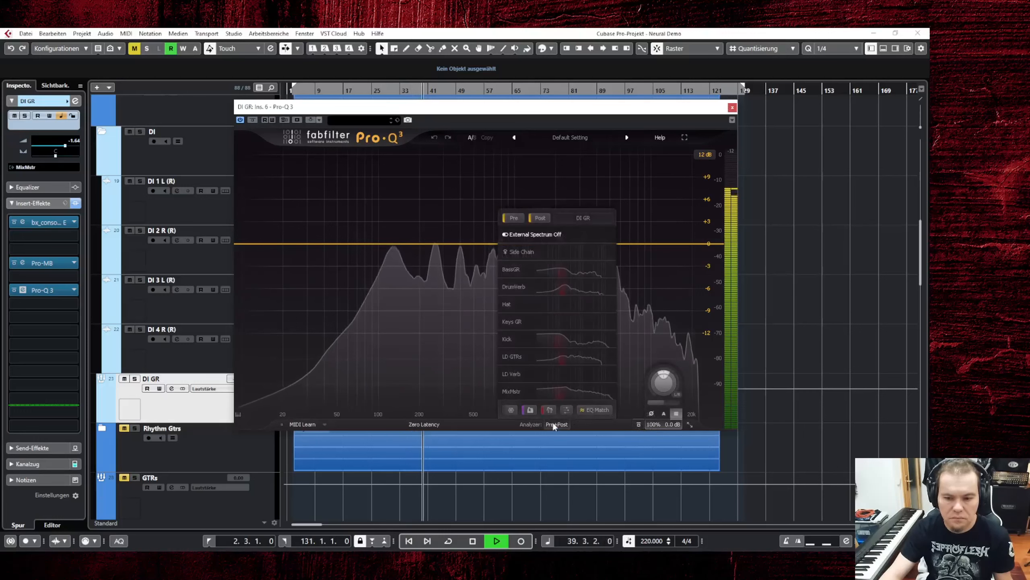
left_click(530, 409)
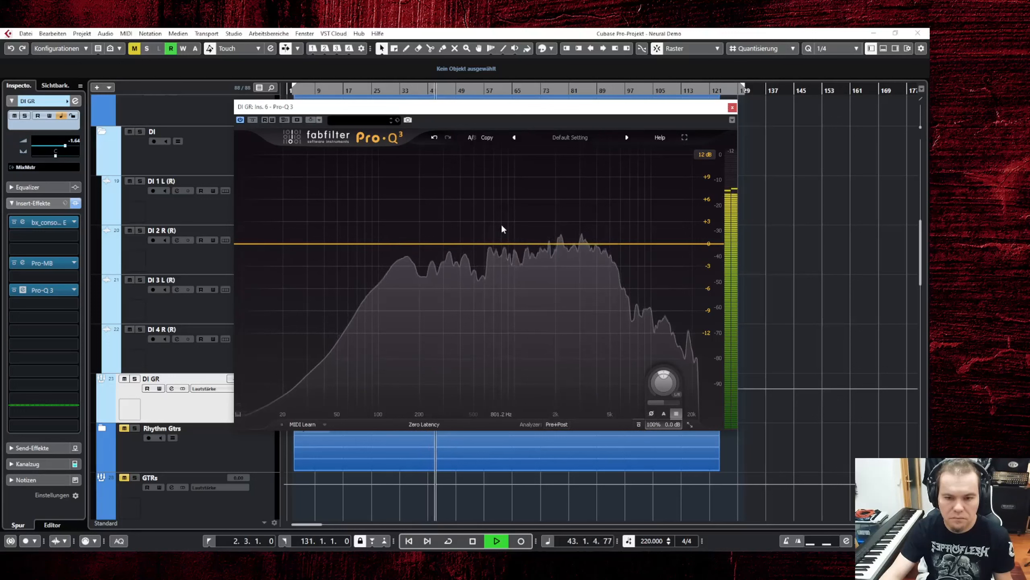
key("space")
key("space")
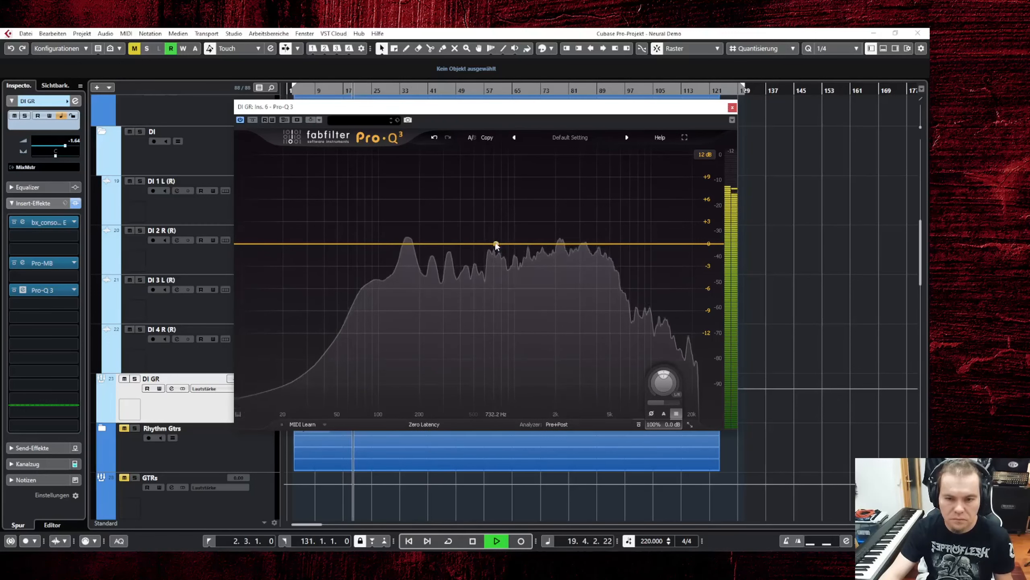
Add a narrow bell band in Pro-Q 3 at about 814 Hz with Q 9.146 and cut it by 2.72 dB
left_click_drag(494, 243, 505, 212)
scroll(494, 226, "up", 3)
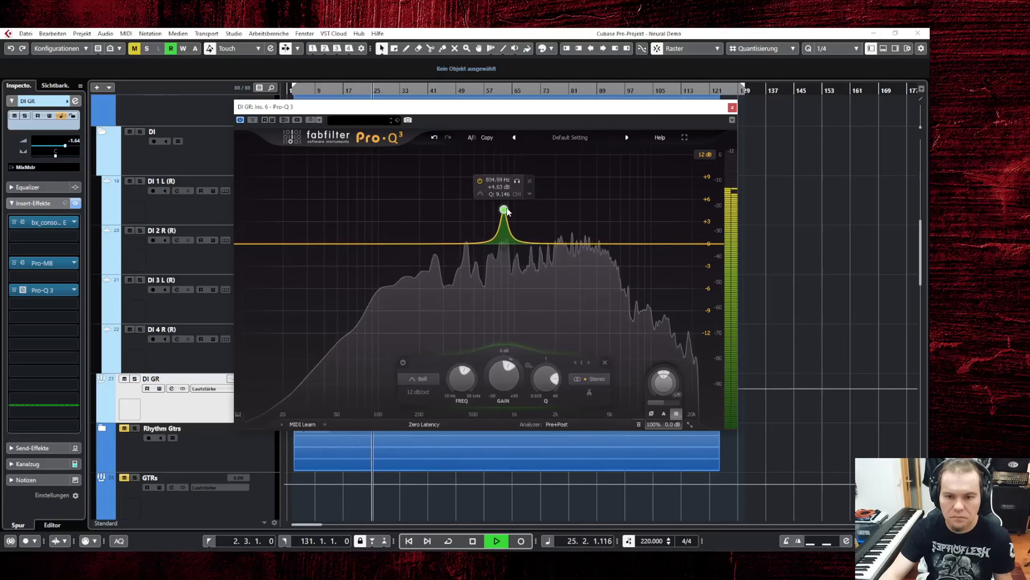
left_click_drag(503, 368, 508, 407)
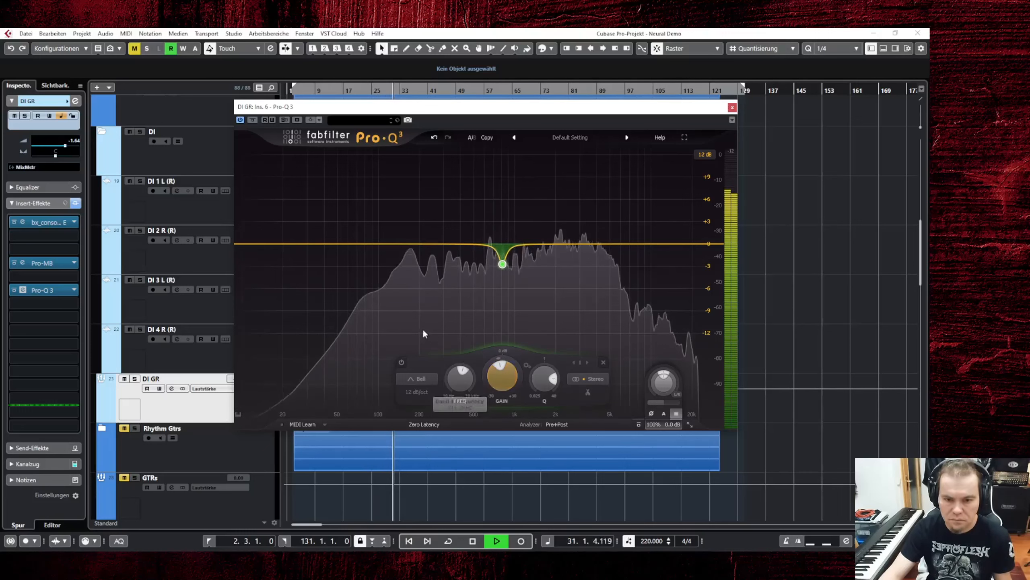
Add a dynamic bell at 165.29 Hz with Q 13.18, about -3.15 dB dynamic range and a manual -20.9 dB threshold, and close Pro-Q 3
left_click(409, 244)
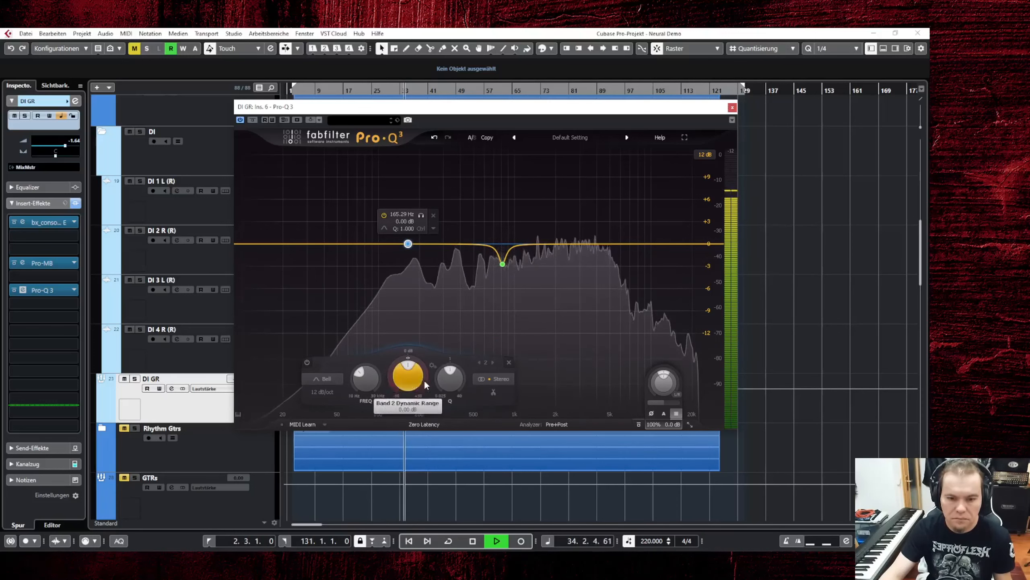
left_click_drag(446, 379, 391, 375)
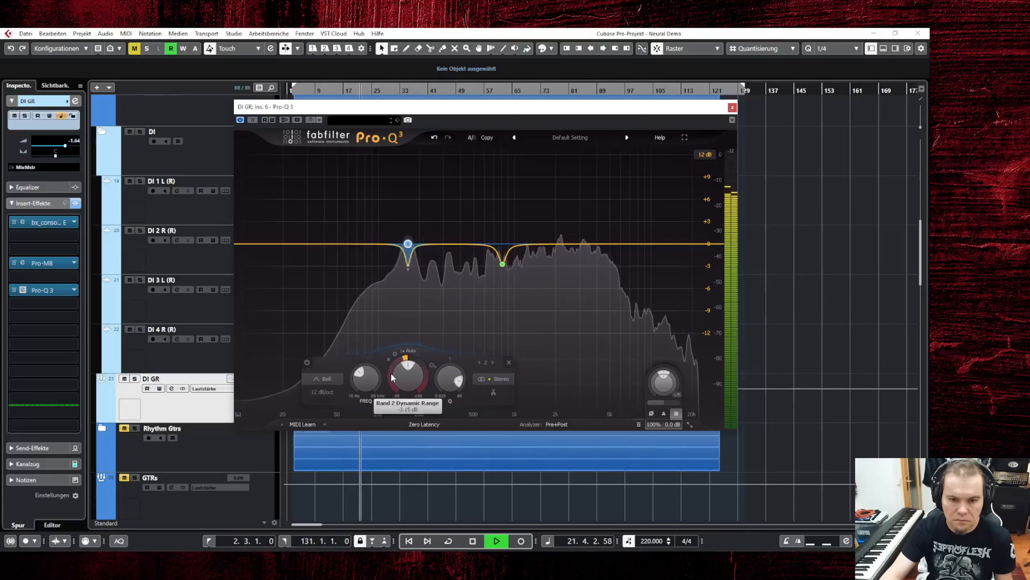
left_click(411, 350)
left_click_drag(440, 365, 440, 367)
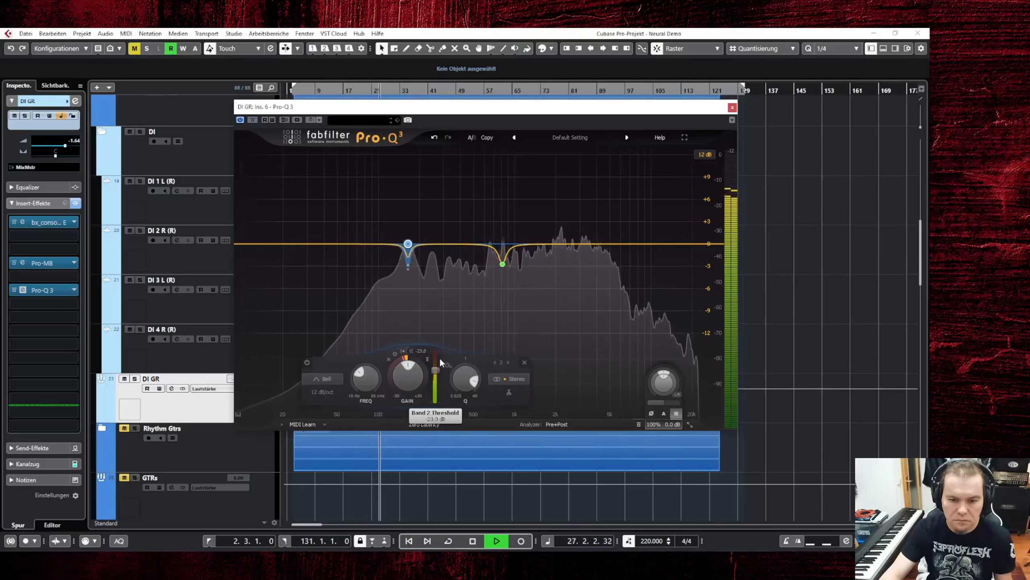
left_click_drag(442, 363, 444, 340)
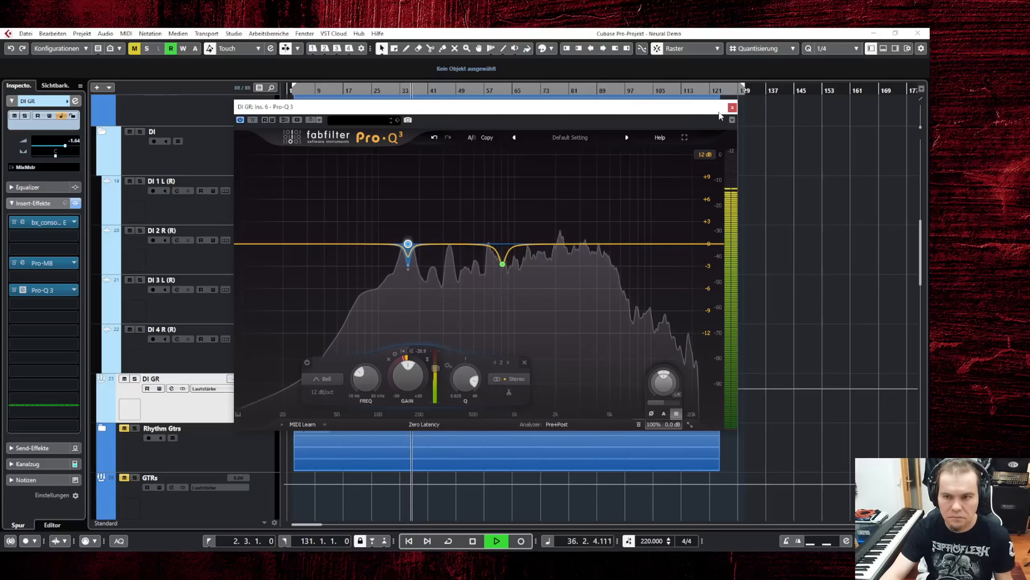
left_click(732, 108)
key("space")
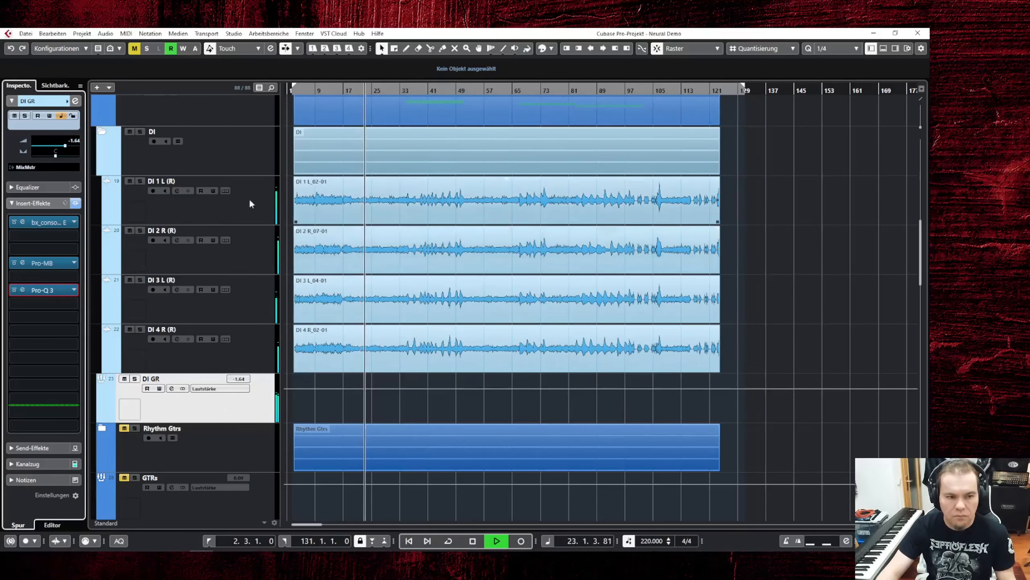
Review the settings of the bx_console SSL 4000 E and Pro-MB inserts on DI GR, stopping playback
left_click(47, 223)
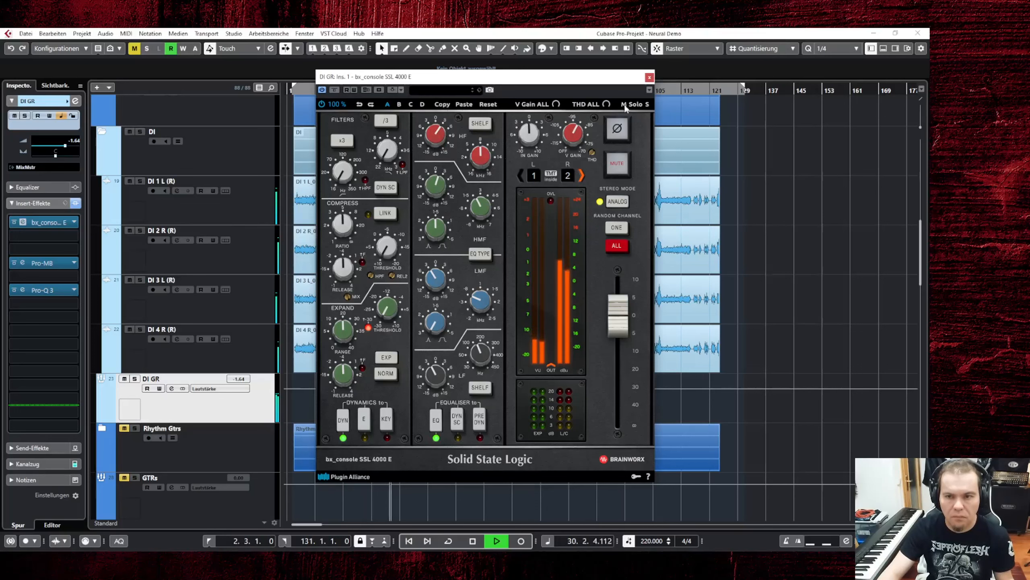
left_click(650, 77)
key("space")
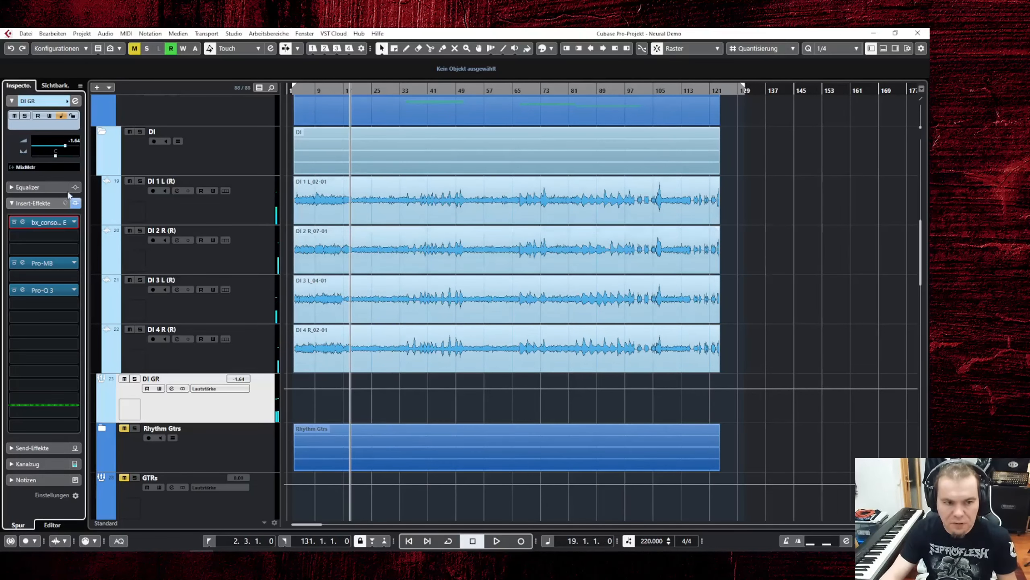
left_click(22, 223)
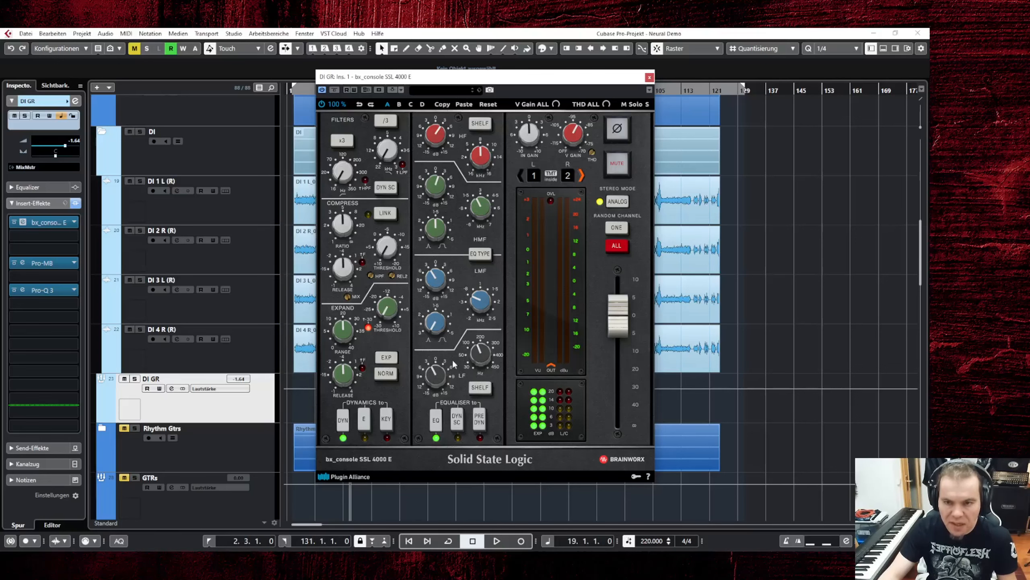
left_click(649, 78)
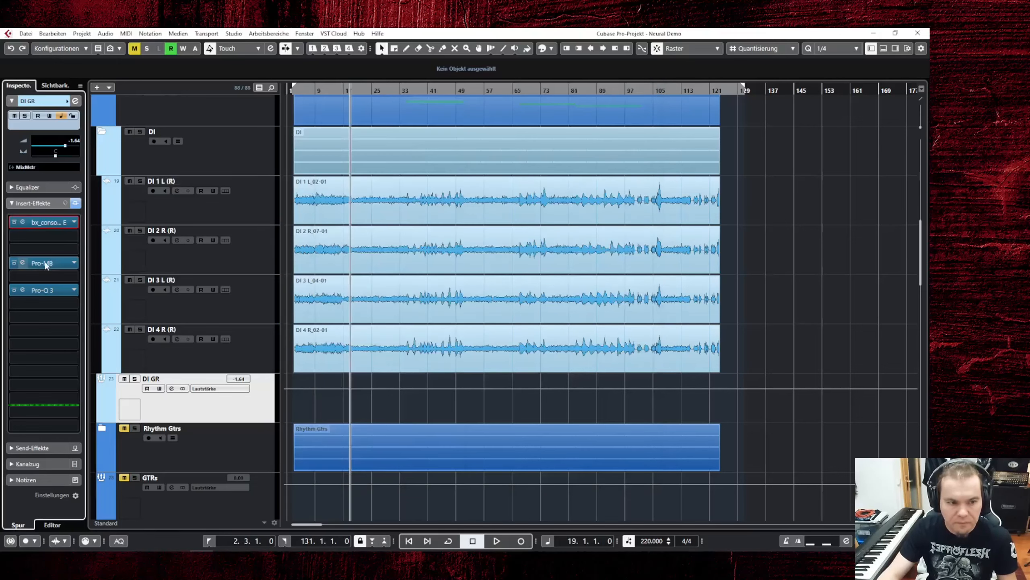
left_click(23, 263)
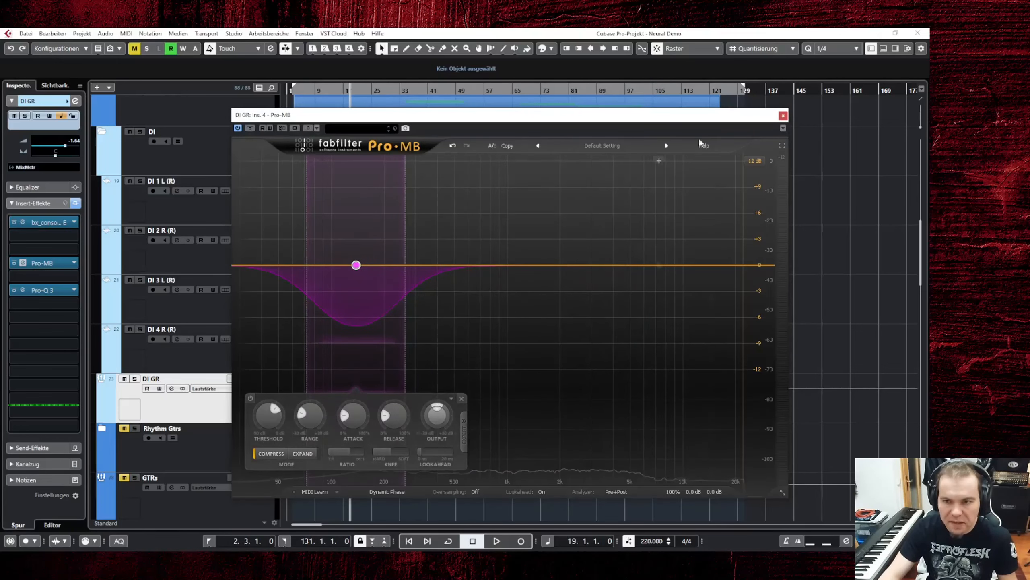
left_click(782, 116)
Reopen Pro-Q 3 on DI GR and examine its two bands while playing the mix
left_click(23, 290)
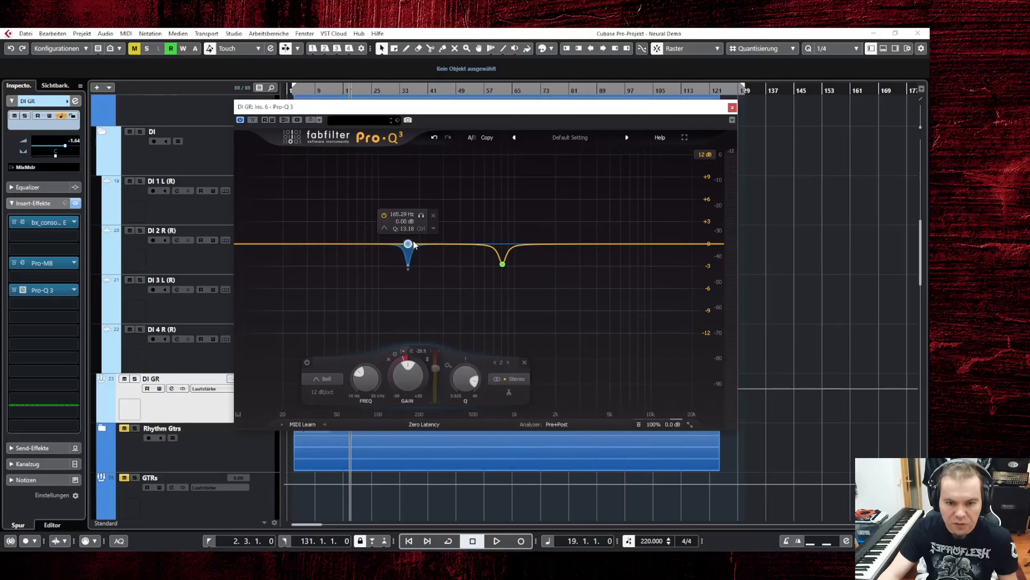
key("space")
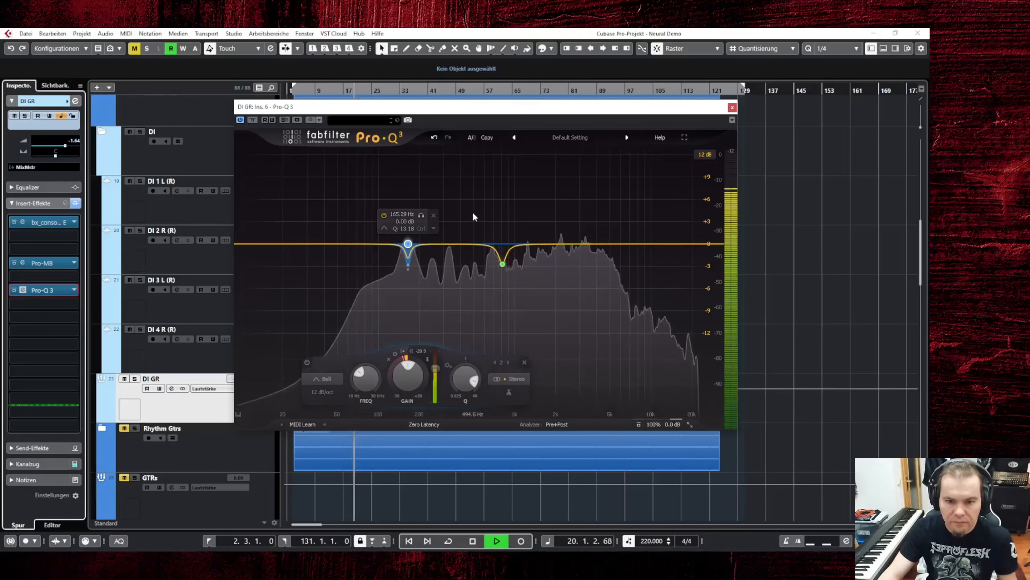
key("space")
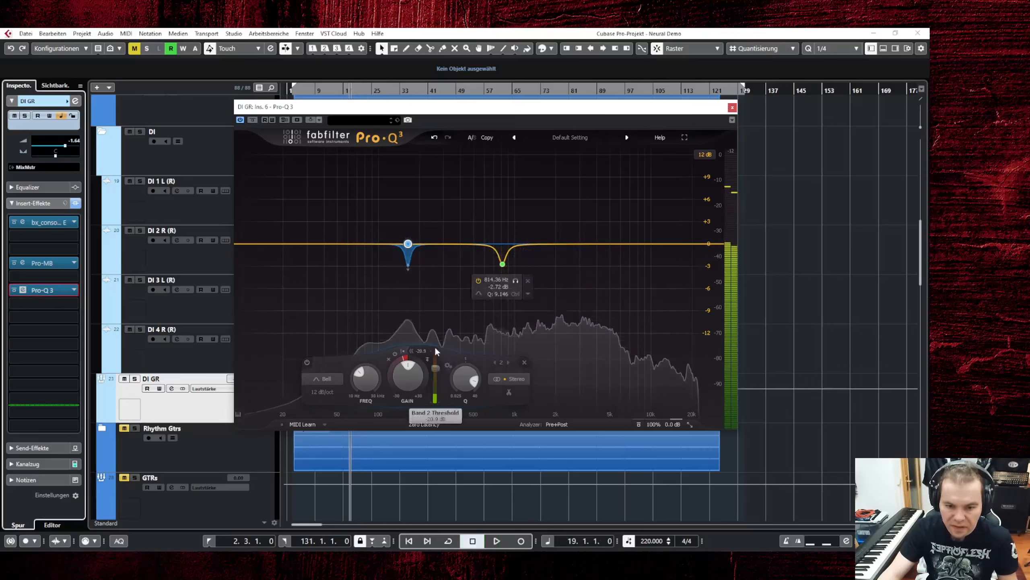
mouse_move(406, 263)
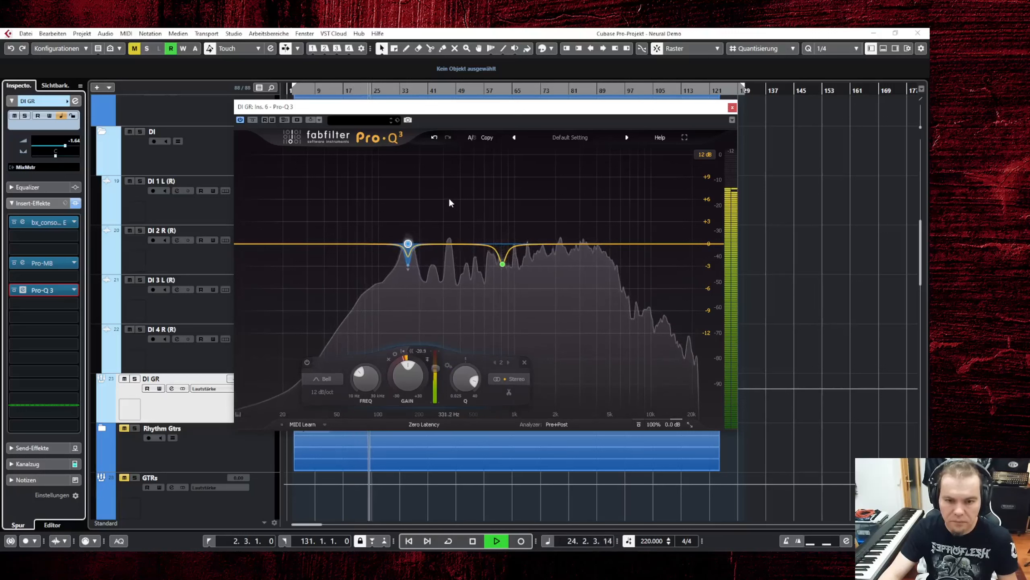
Stop playback, move Pro-Q 3 on DI GR from insert slot 6 to slot 7, and reopen it
key("space")
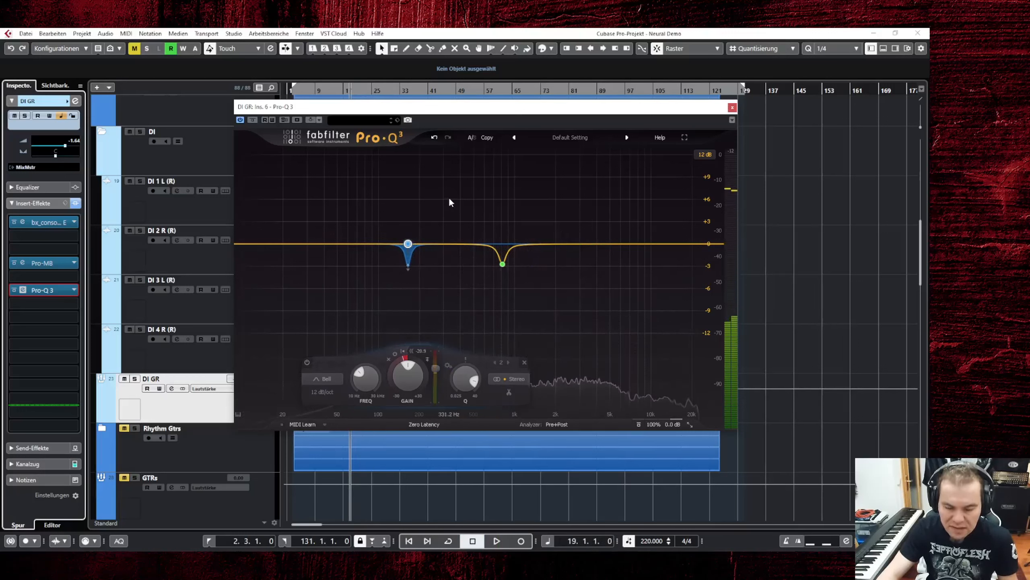
left_click(731, 108)
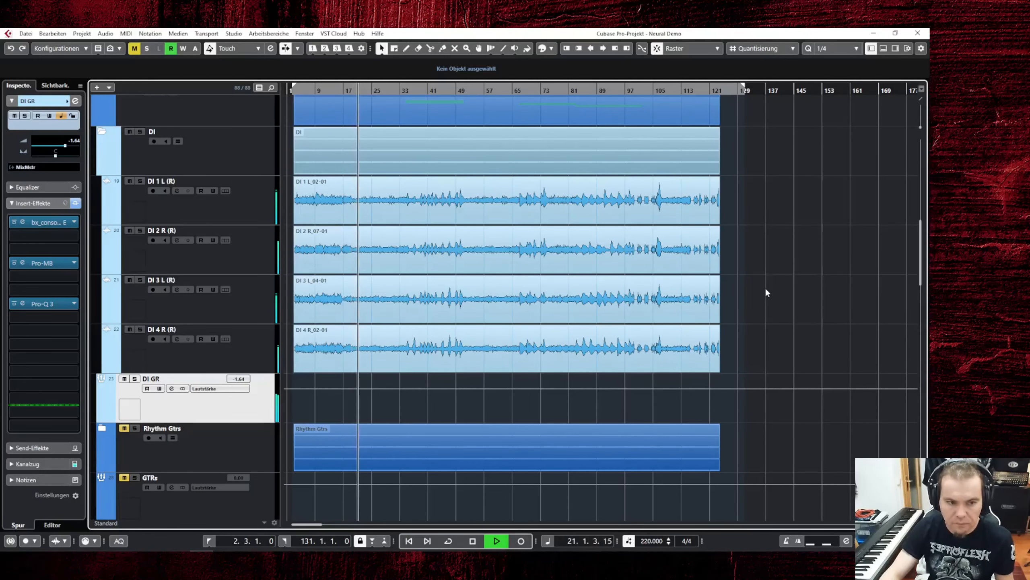
key("space")
left_click(22, 303)
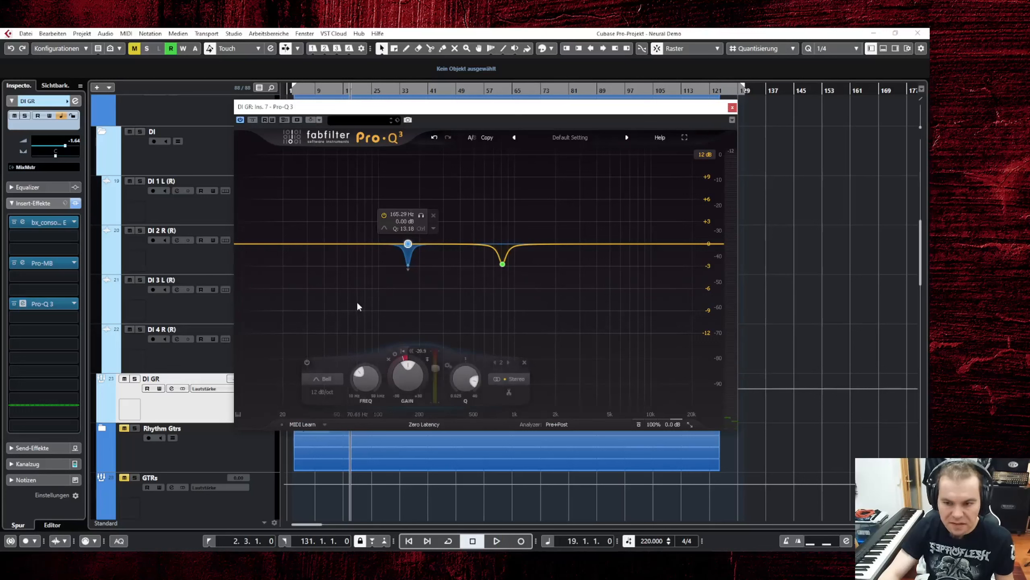
Add a high-cut band in Pro-Q 3 with a 6 dB/oct slope at about 12.4 kHz while playing the mix
left_click(694, 244)
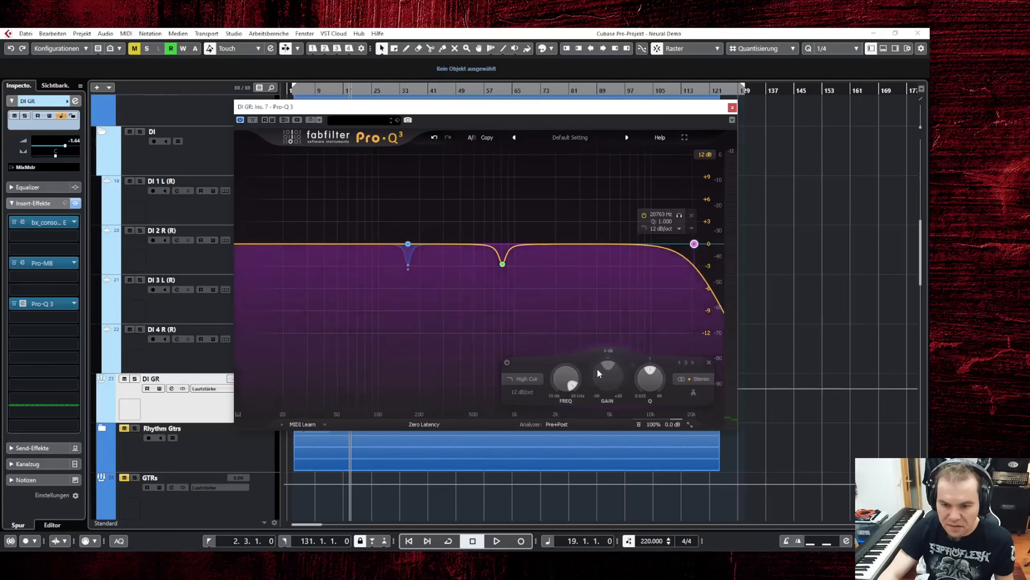
key("space")
mouse_move(567, 378)
left_mouse_down()
mouse_move(543, 414)
mouse_move(572, 352)
mouse_move(549, 396)
mouse_move(560, 375)
left_mouse_up()
left_click(522, 392)
left_click(544, 403)
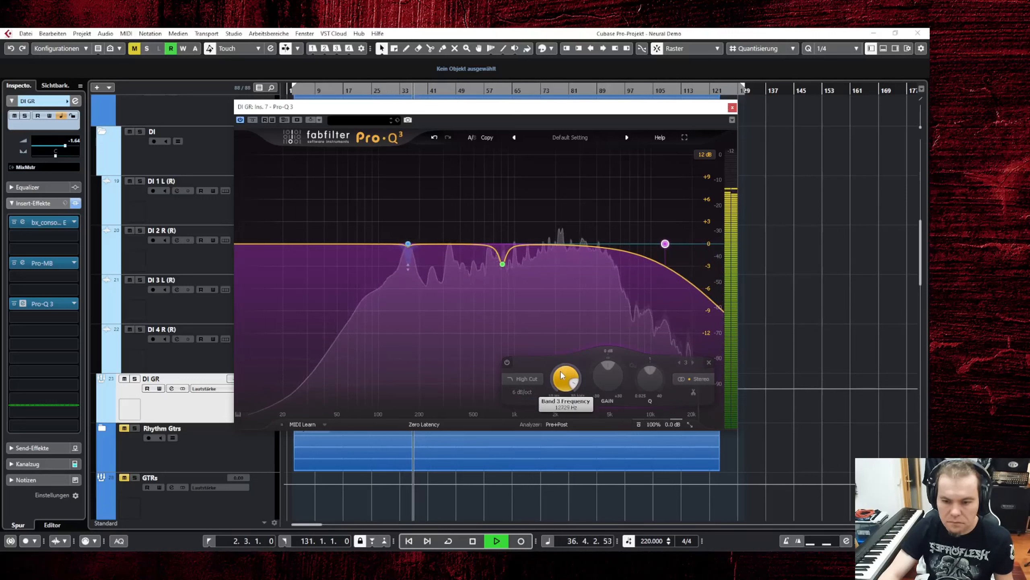
key("space")
key("space")
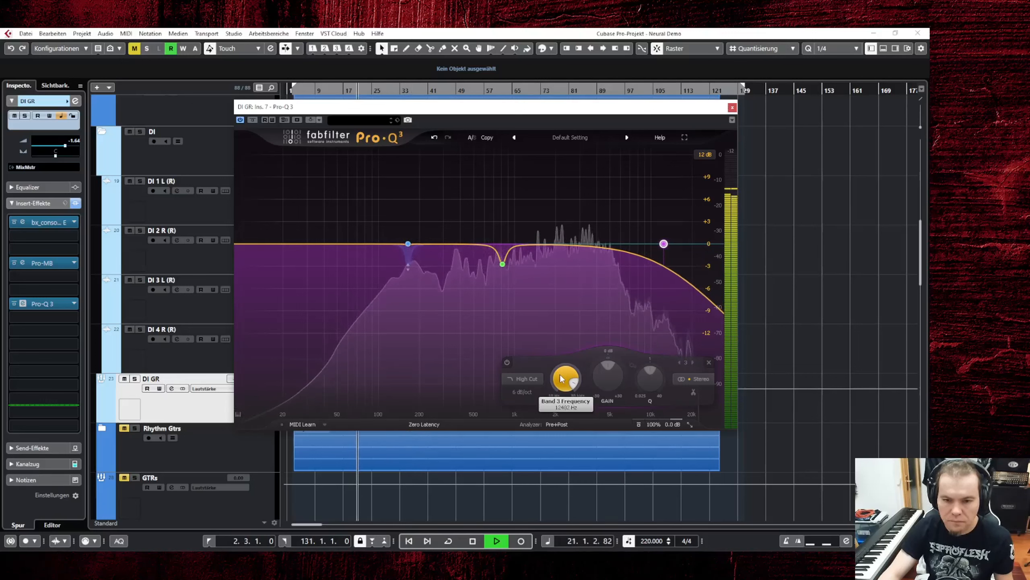
Change the high cut's slope to 12 dB/oct and its frequency to about 12.8 kHz, and stop playback
left_click(522, 392)
left_click(523, 413)
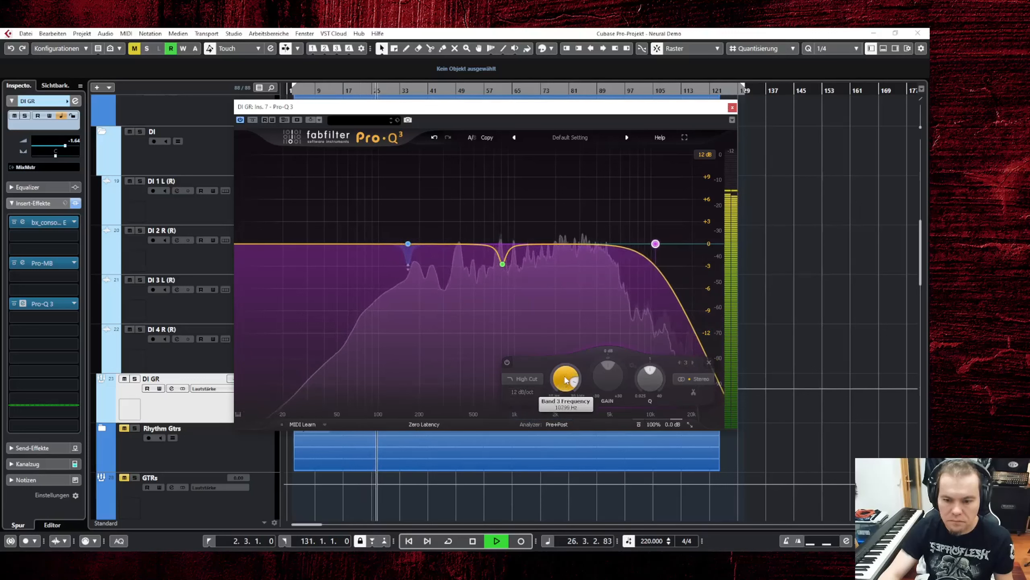
left_click_drag(566, 374, 570, 373)
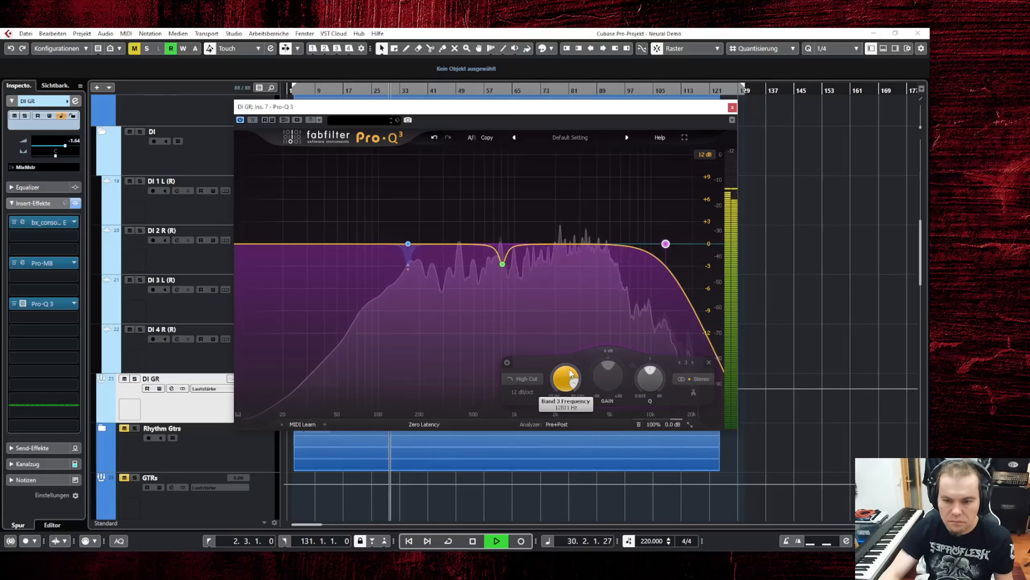
key("space")
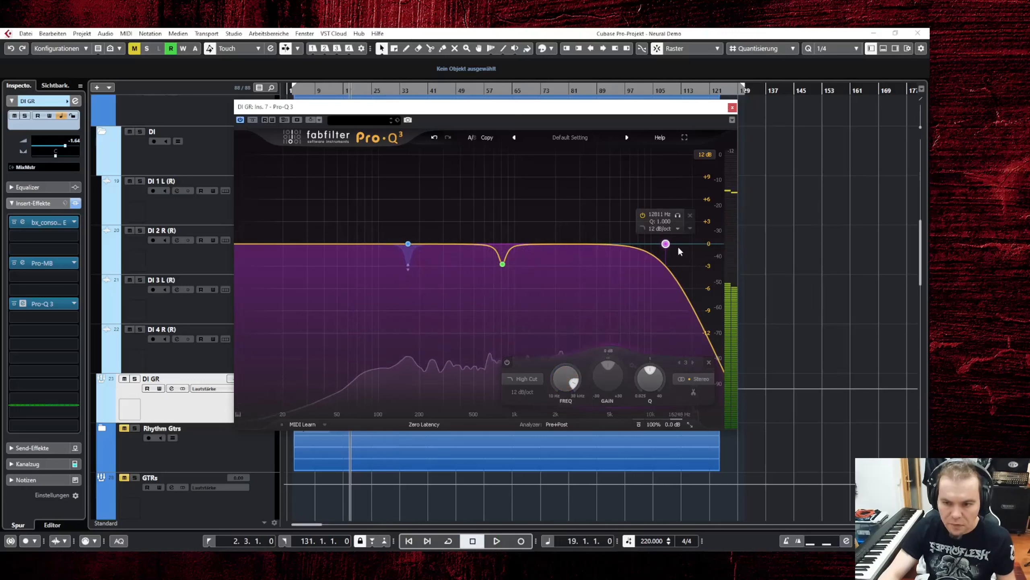
Add an 18 dB/oct low cut at about 76 Hz while listening, stop playback and close Pro-Q 3
double_click(260, 244)
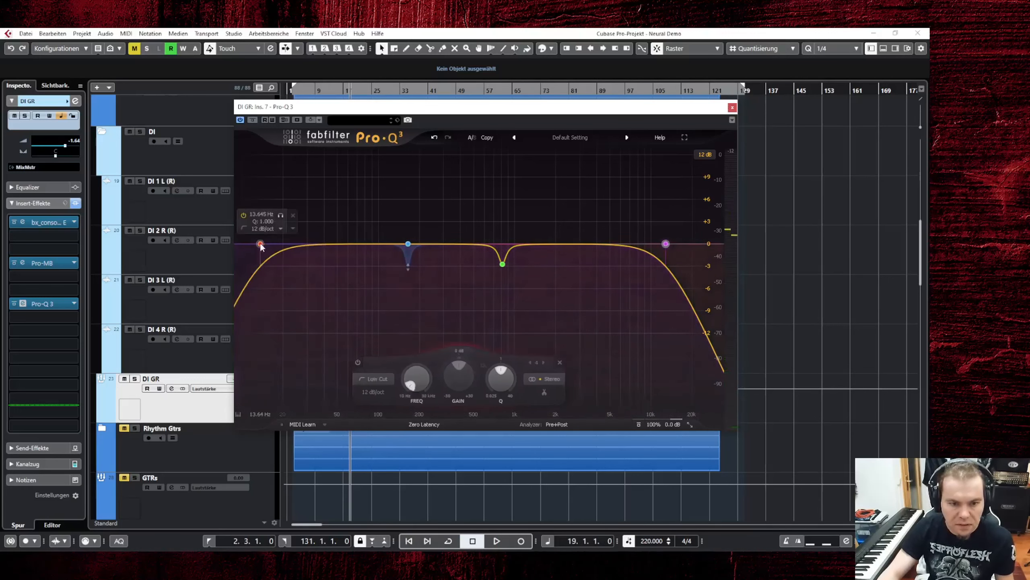
key("space")
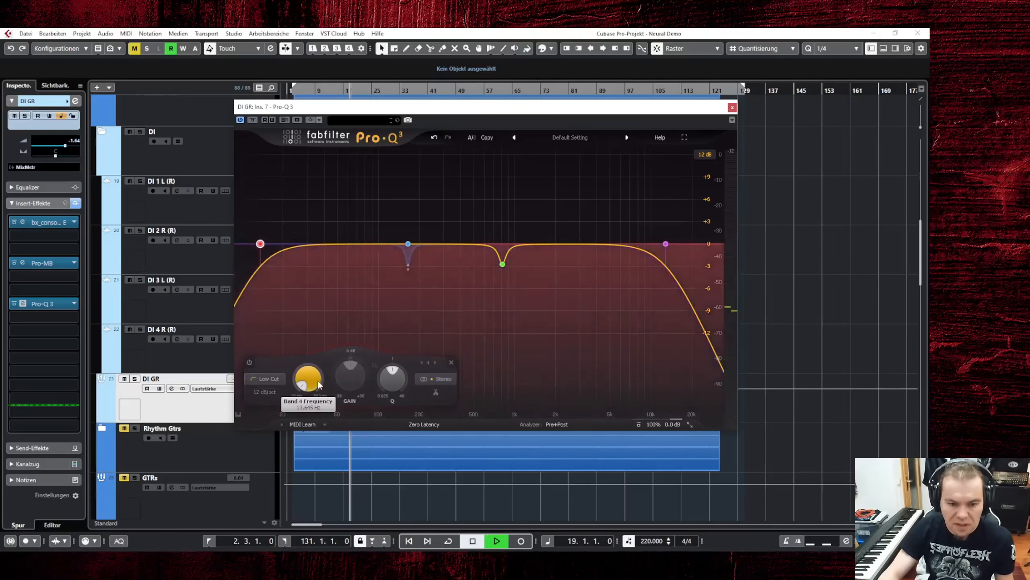
mouse_move(313, 376)
left_mouse_down()
mouse_move(307, 342)
mouse_move(312, 376)
left_mouse_up()
left_click(263, 391)
left_click(305, 423)
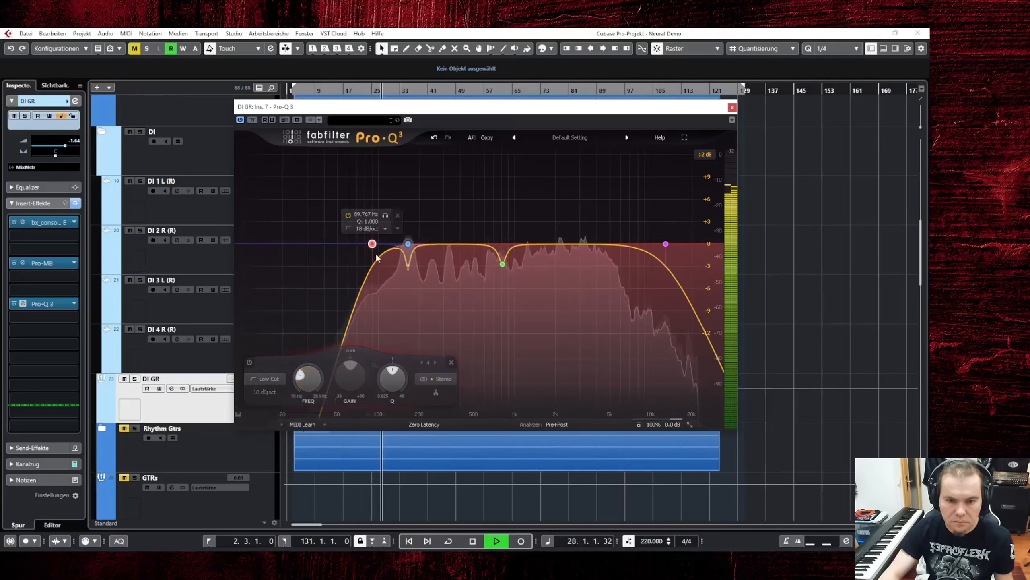
left_click(386, 215)
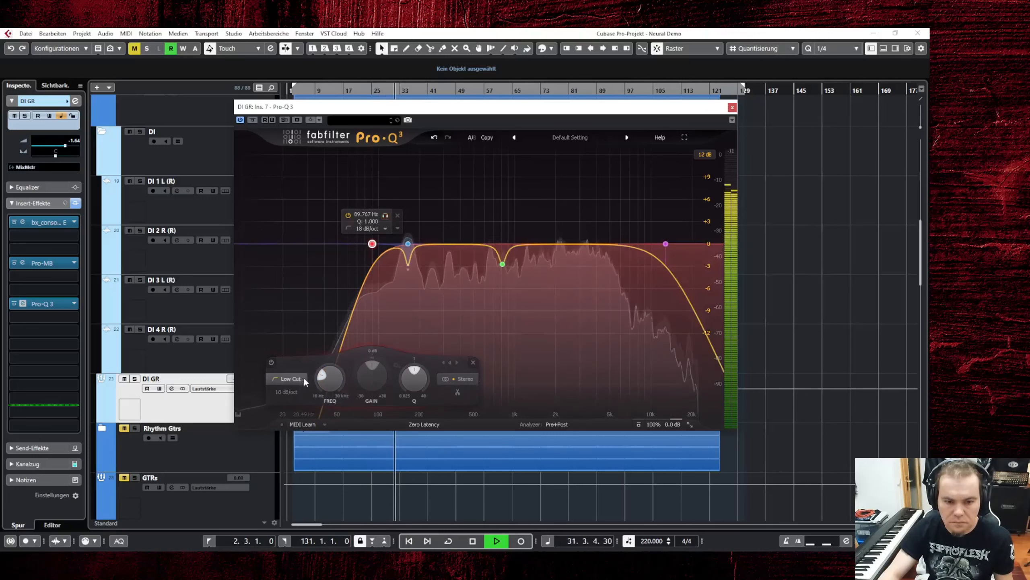
left_click_drag(336, 387, 335, 392)
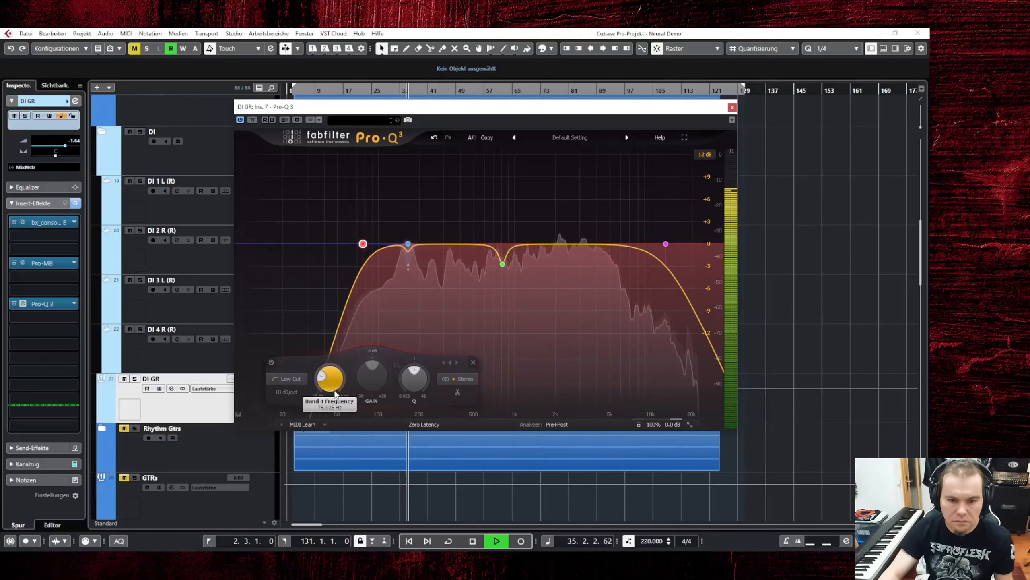
key("space")
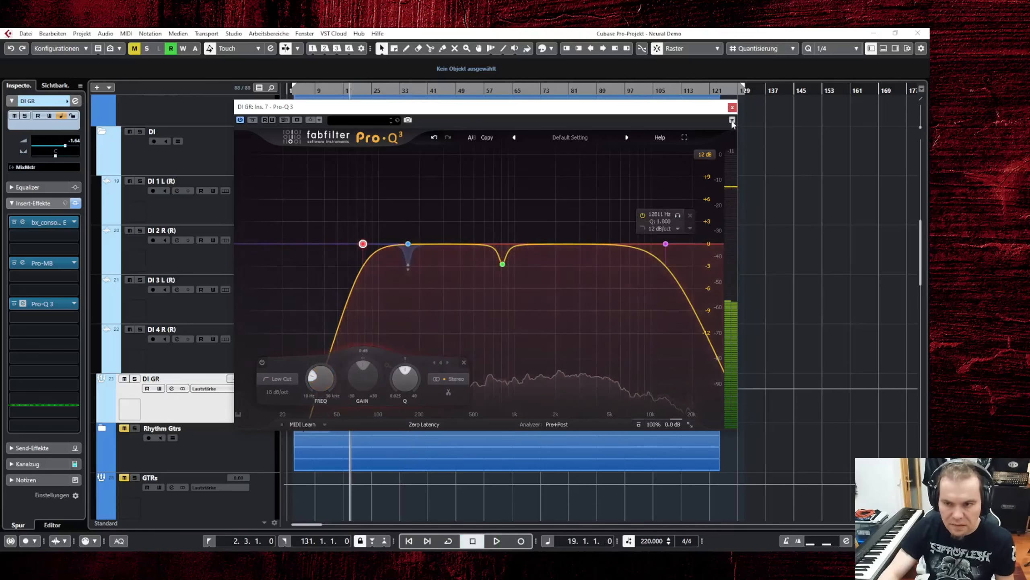
left_click(732, 107)
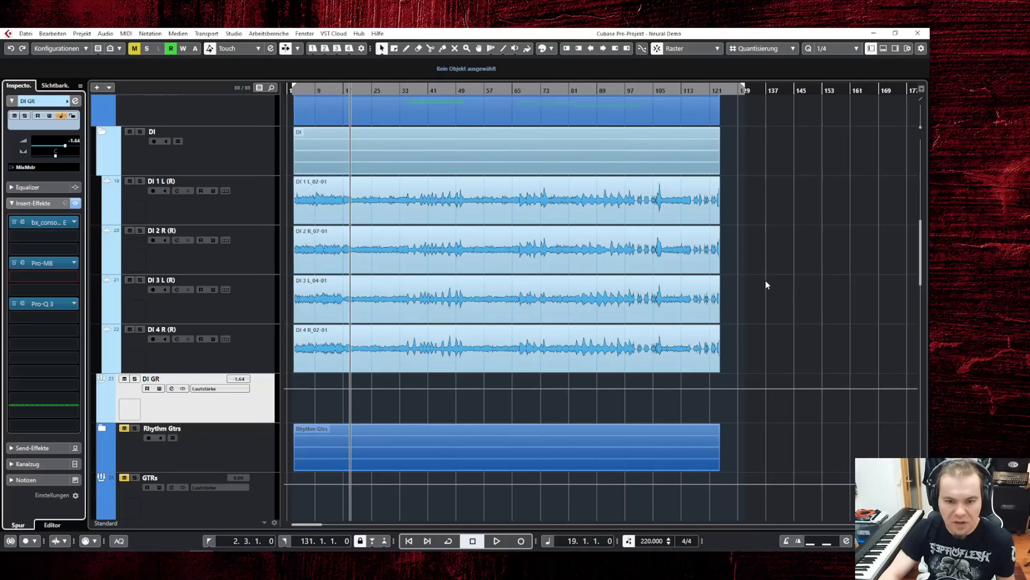
Insert Tube-Tech PE 1C into DI GR's free slot between Pro-MB and Pro-Q 3
left_click(48, 277)
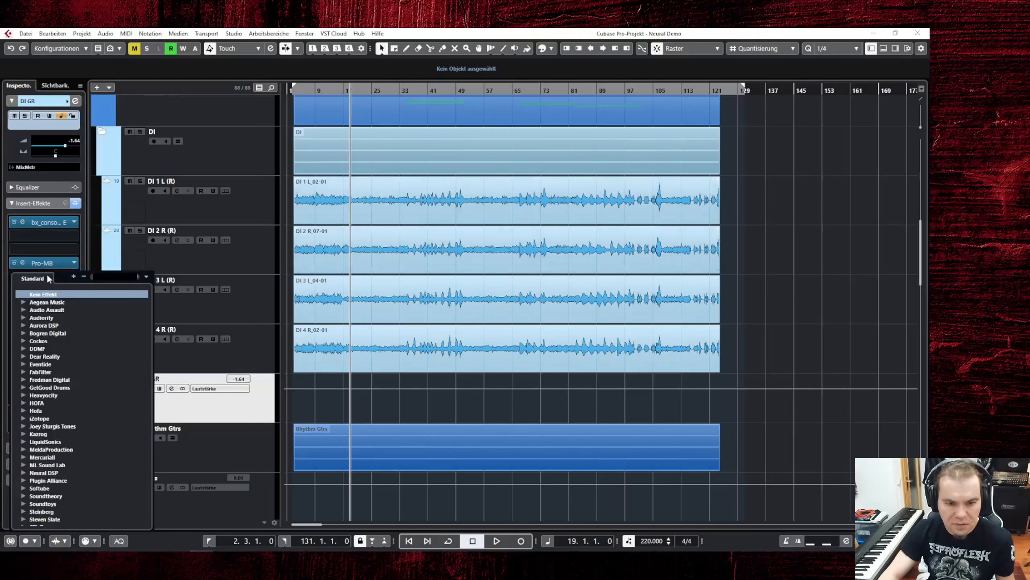
type("tubet")
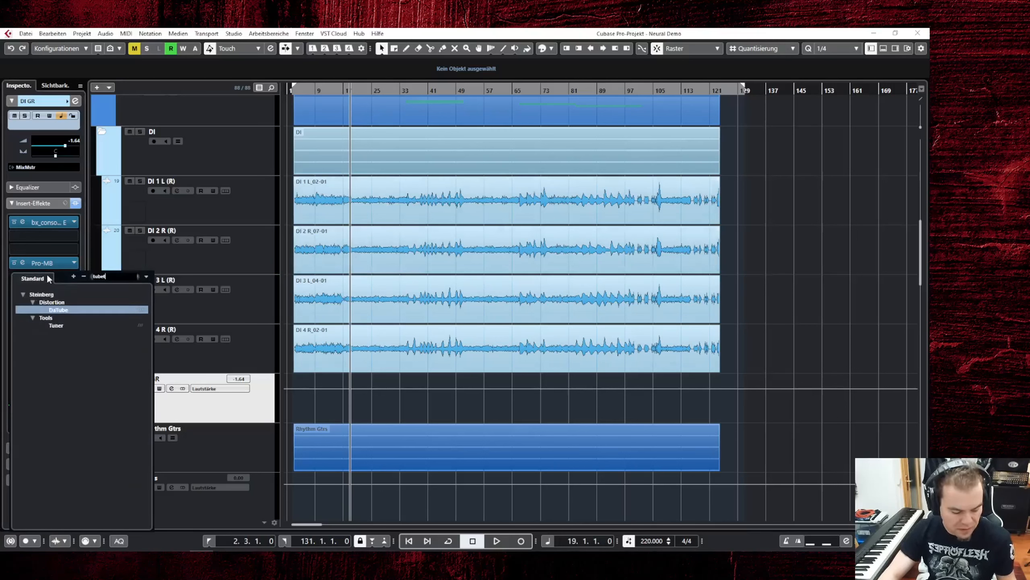
type("ech")
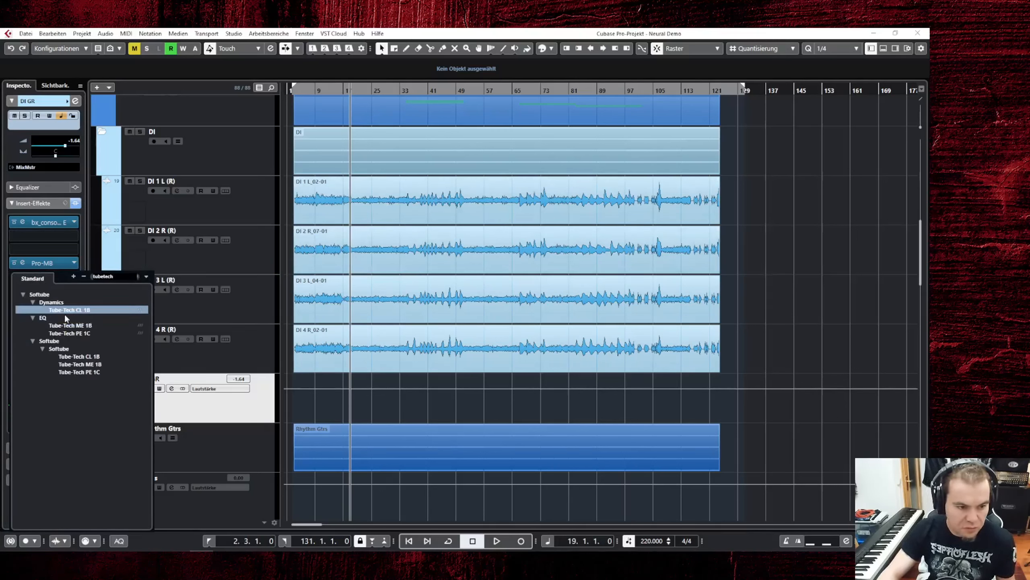
key("Escape")
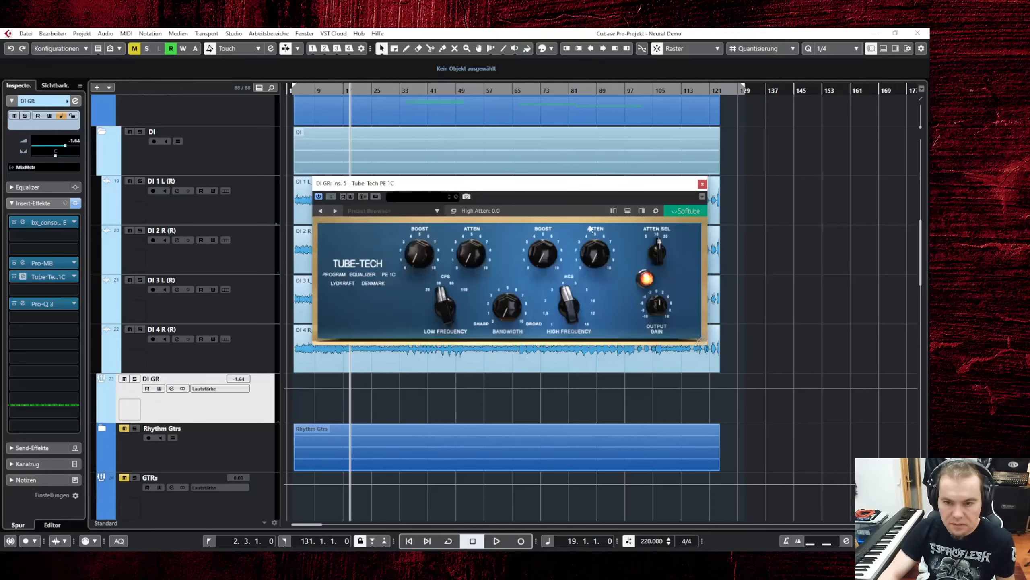
left_click_drag(591, 184, 568, 208)
During playback, choose a higher high-band frequency on the Tube-Tech PE 1C, raise its High Boost and set Output Gain to -0.9 dB
key("space")
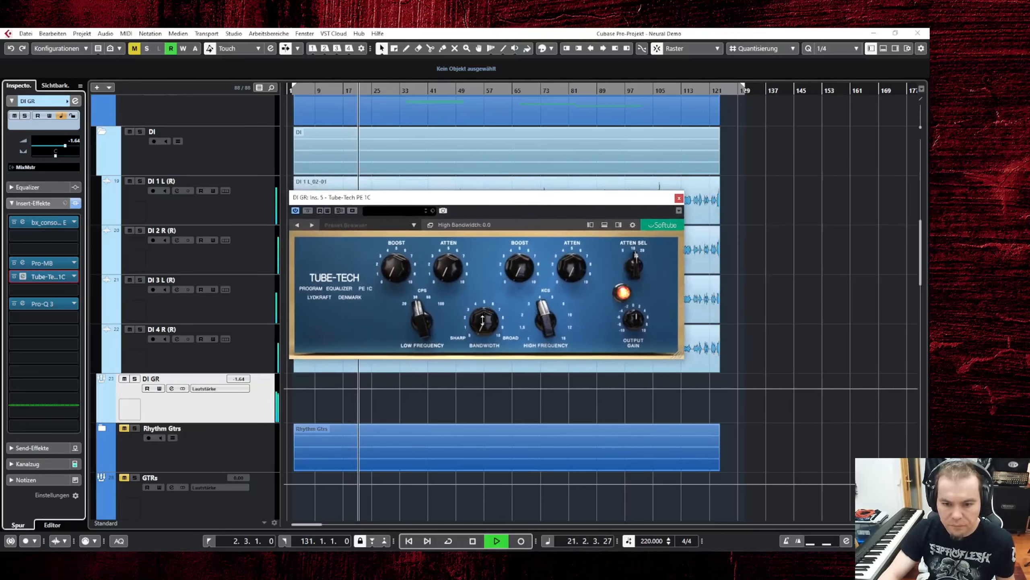
left_click_drag(552, 316, 517, 226)
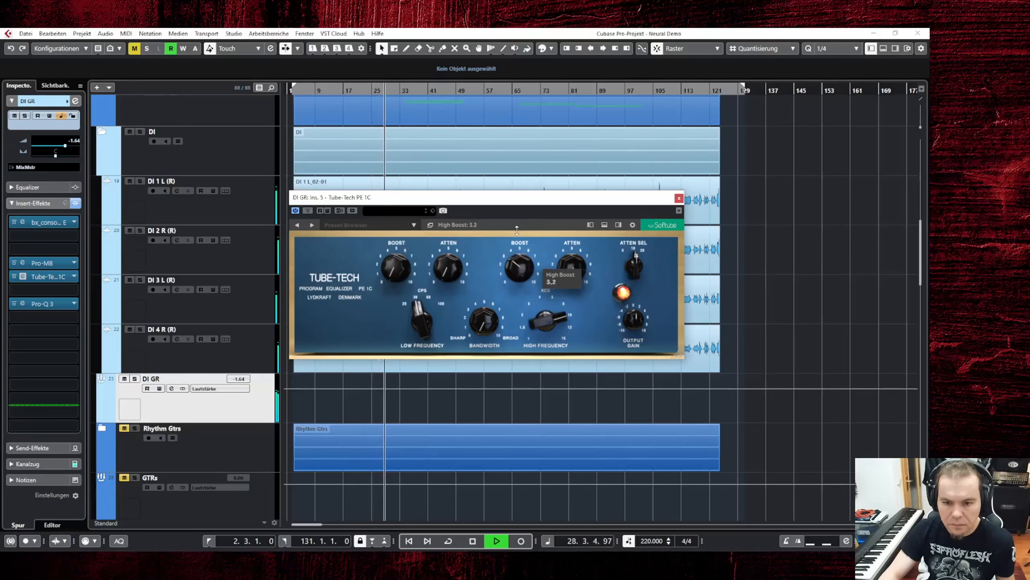
left_click_drag(480, 321, 523, 260)
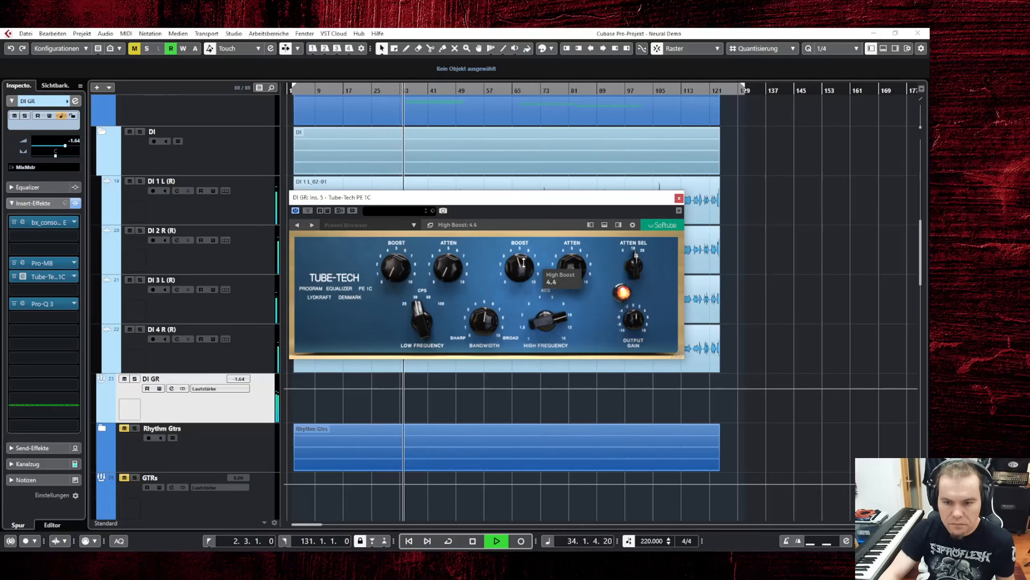
left_click(637, 323)
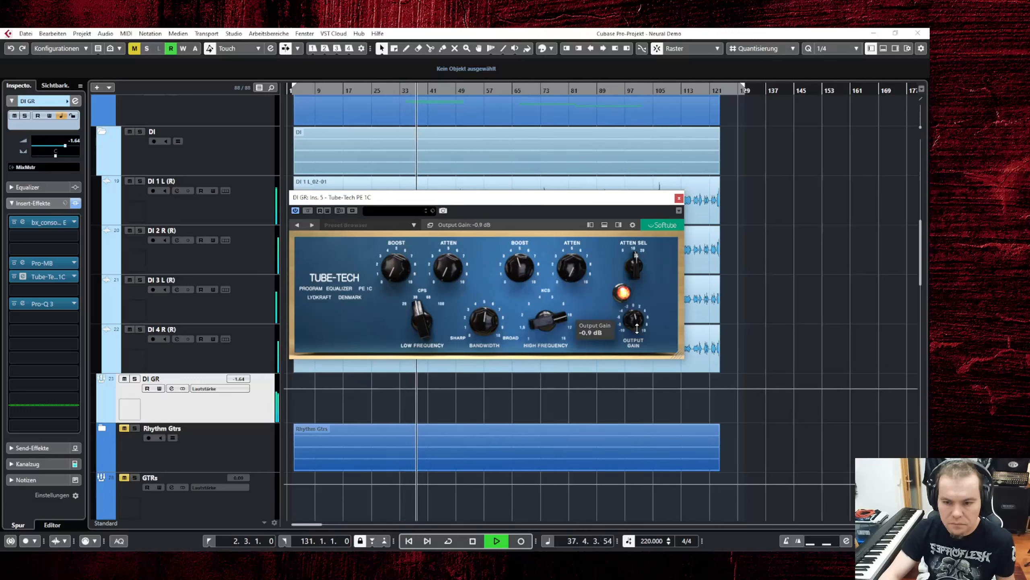
Compare the playing mix with the Tube-Tech PE 1C bypassed and active several times, leaving it active
left_click(308, 210)
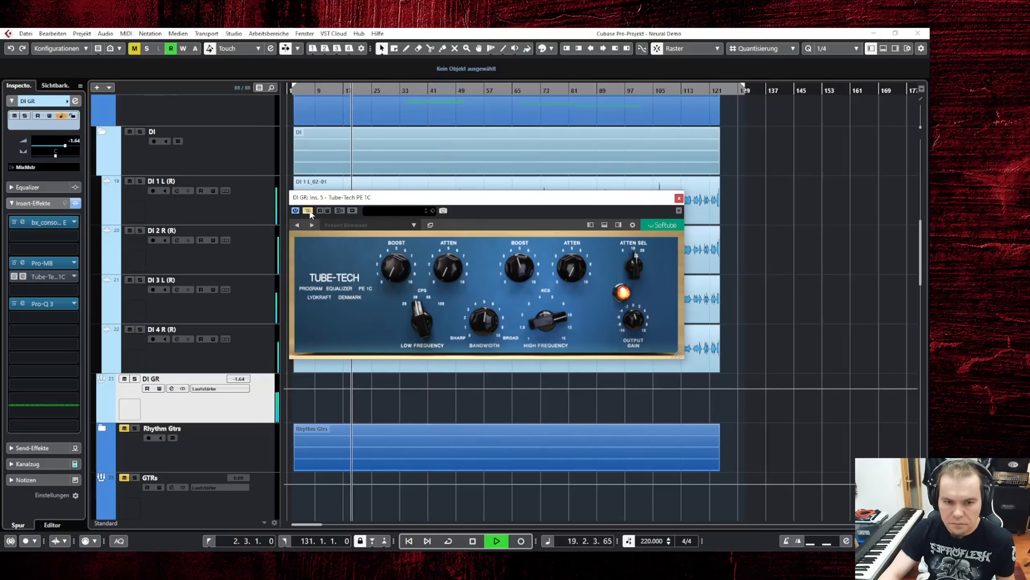
left_click(307, 210)
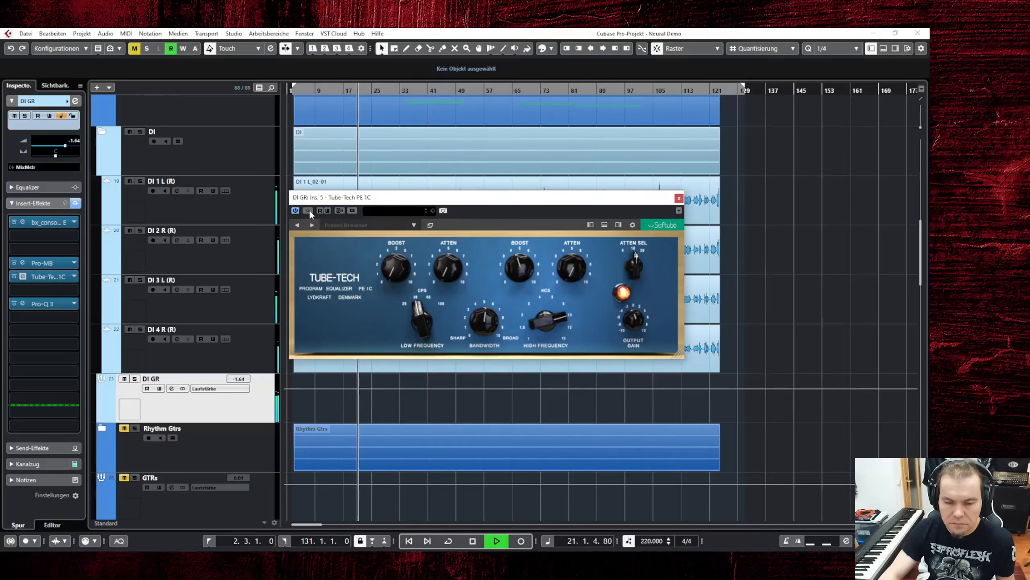
left_click(308, 210)
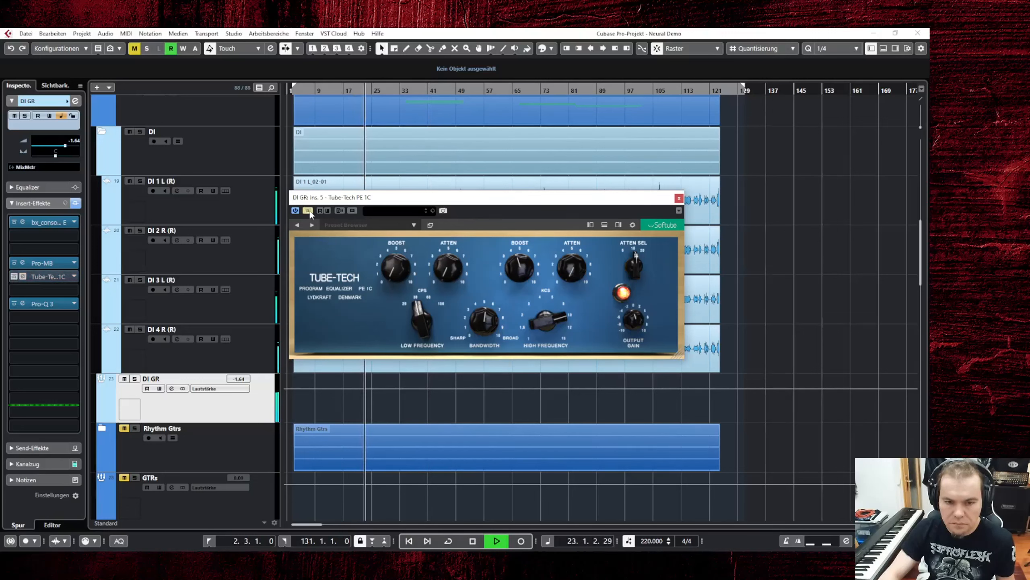
left_click(309, 210)
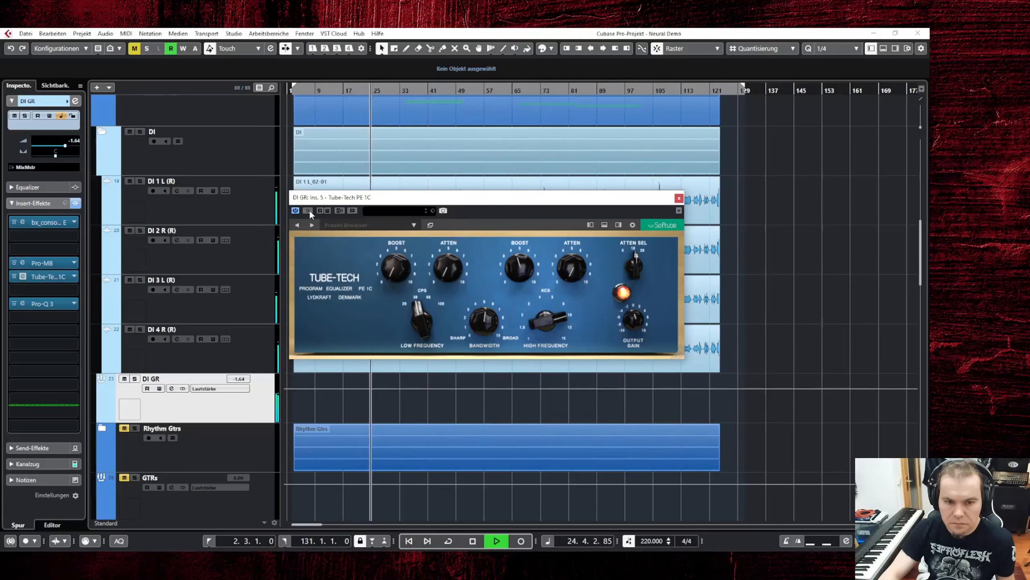
left_click(309, 210)
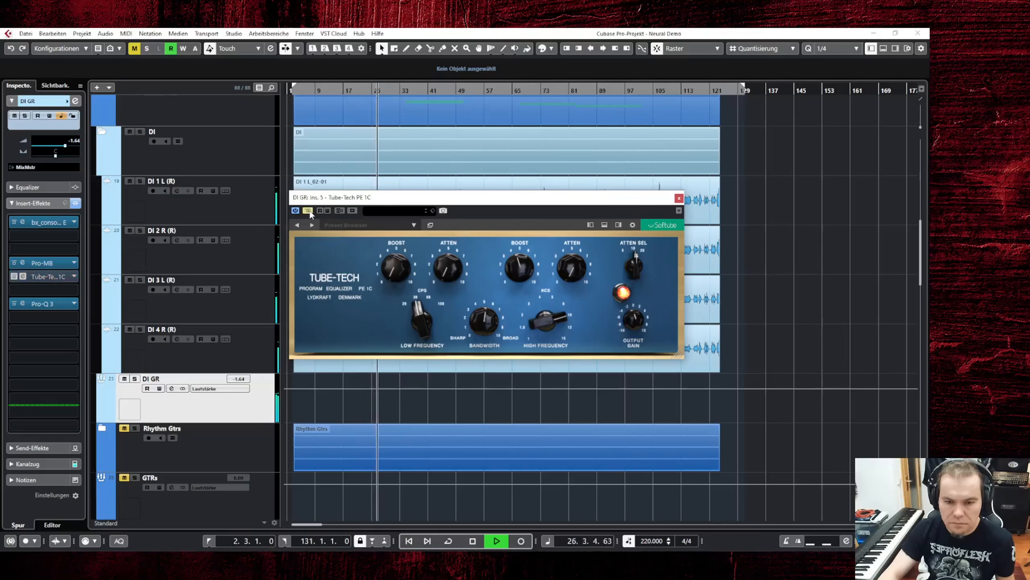
left_click(308, 210)
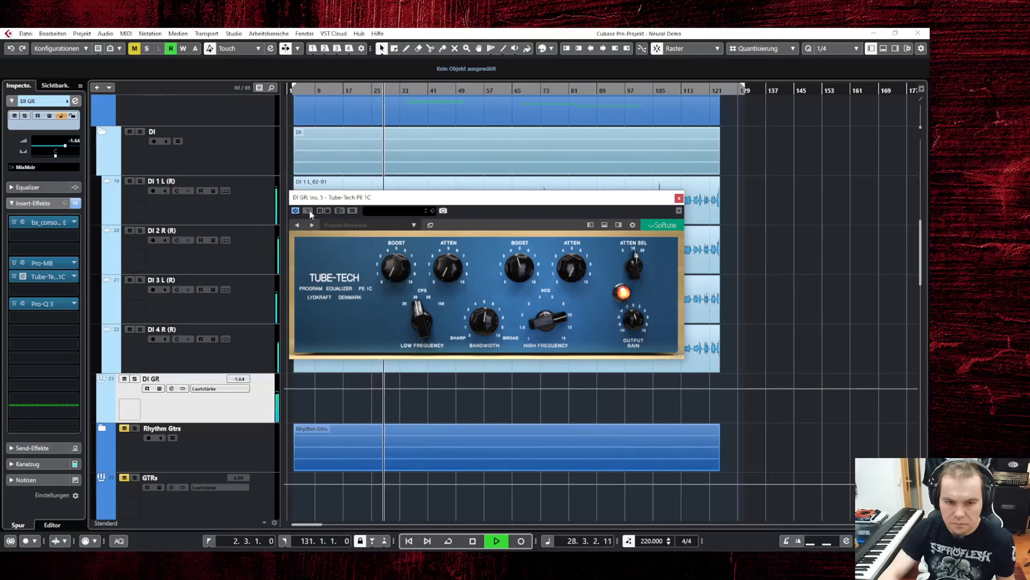
Set the Tube-Tech PE 1C's High Boost to 5.2, stop playback and close the plug-in
scroll(526, 260, "up", 3)
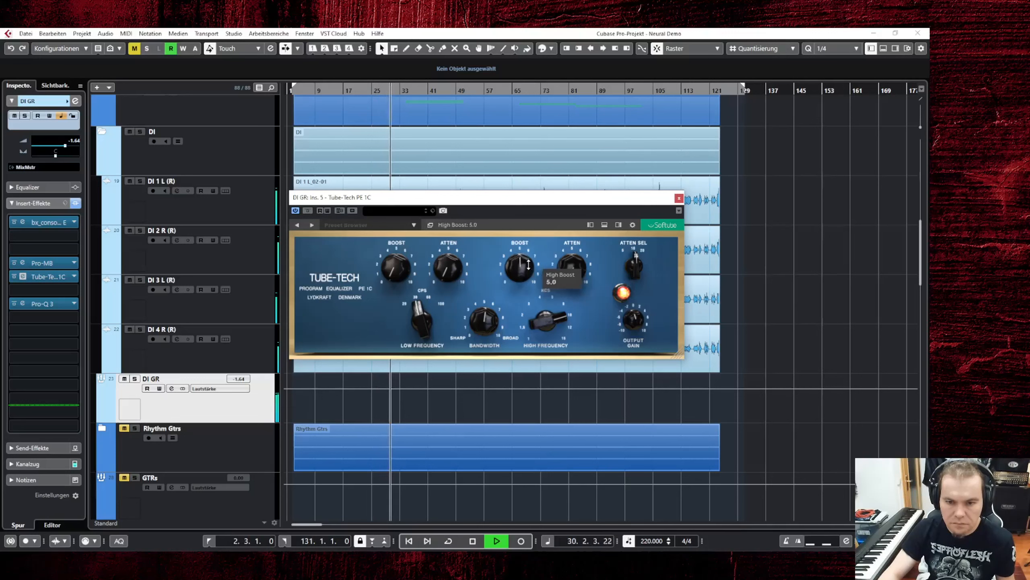
scroll(528, 263, "up", 1)
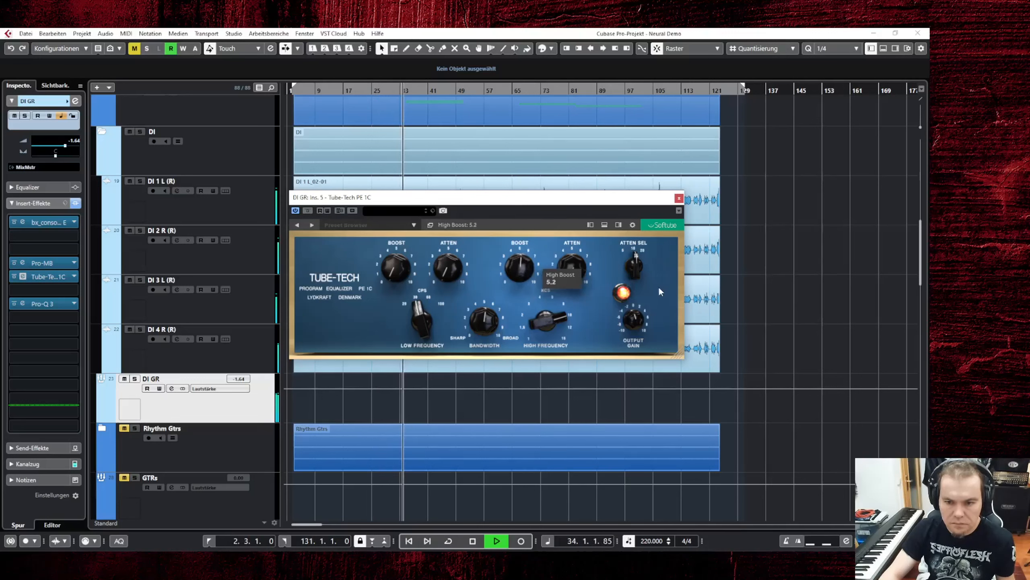
key("space")
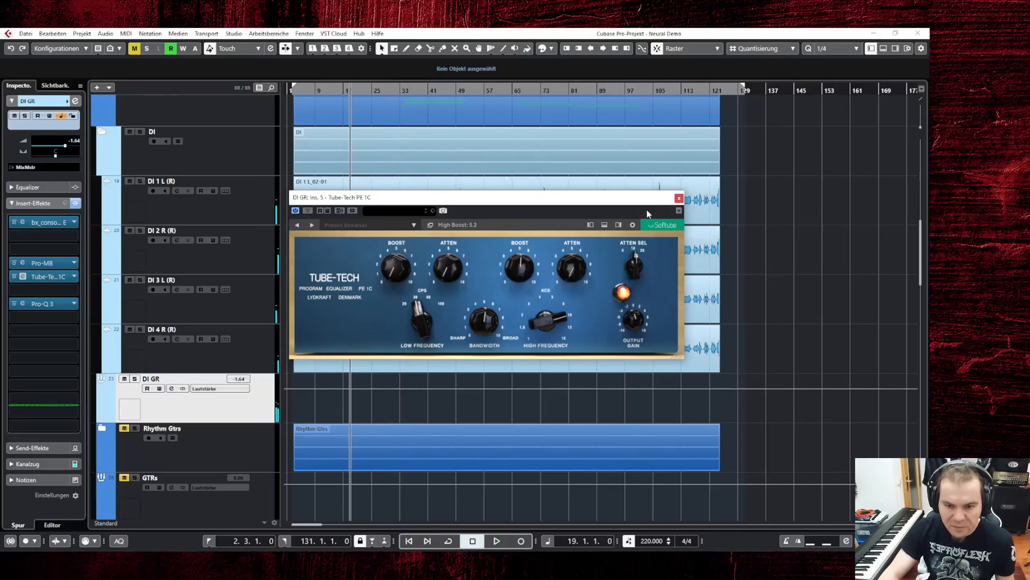
left_click(679, 198)
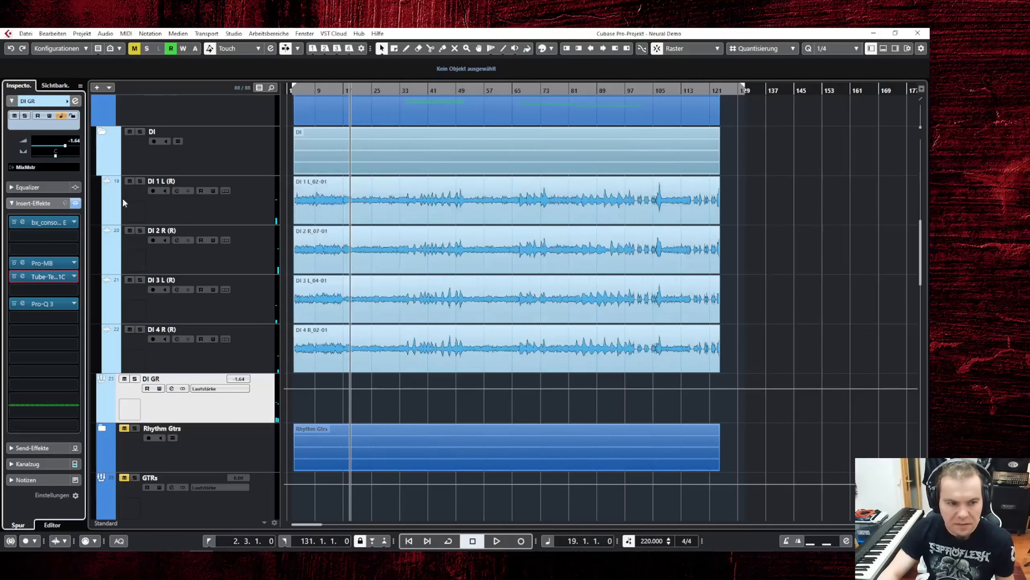
During playback, try adjusting the LF band gain on DI GR's SSL 4000 E and close the plug-in
left_click(23, 223)
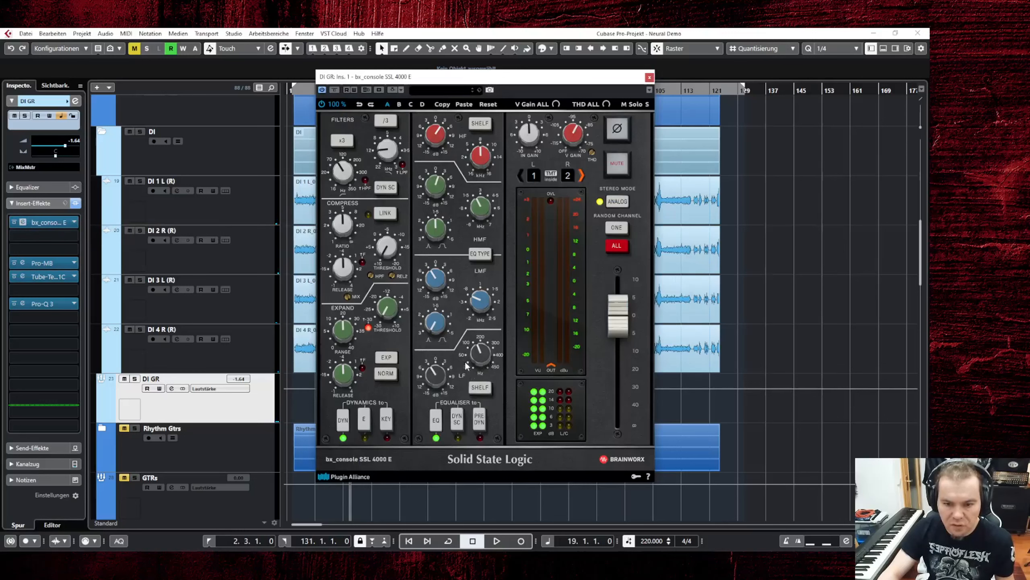
key("space")
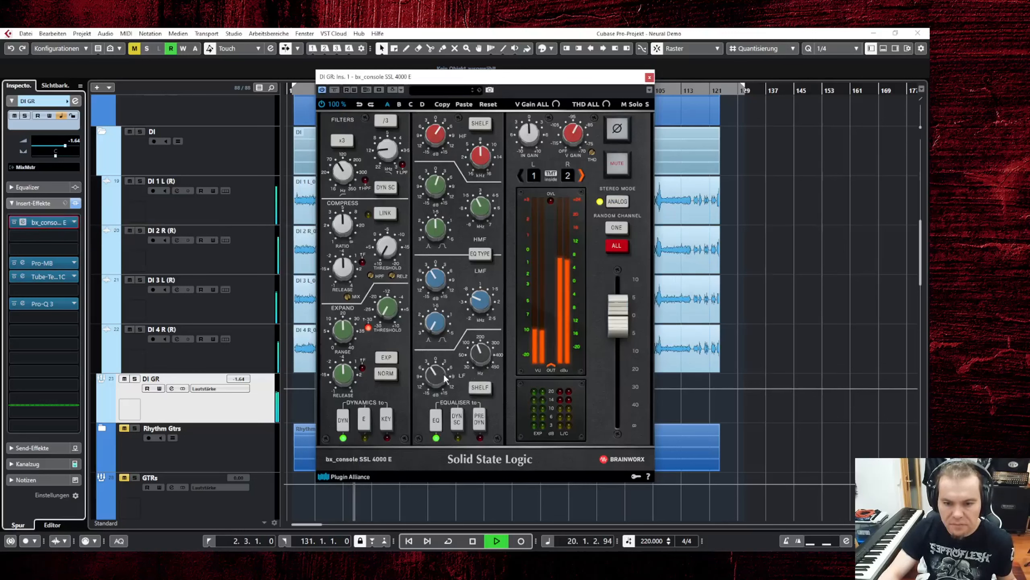
left_click(482, 355)
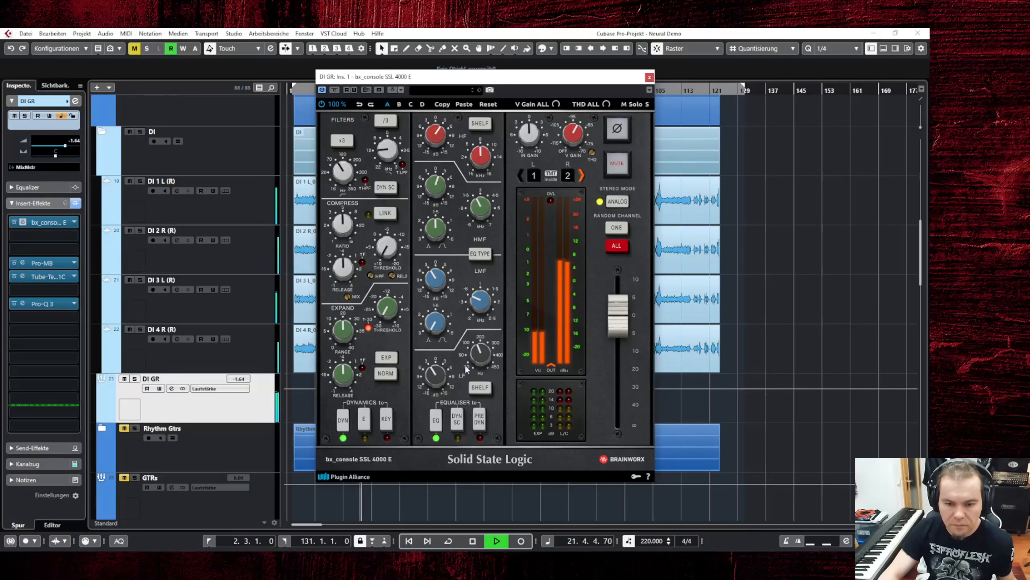
left_click_drag(445, 374, 450, 415)
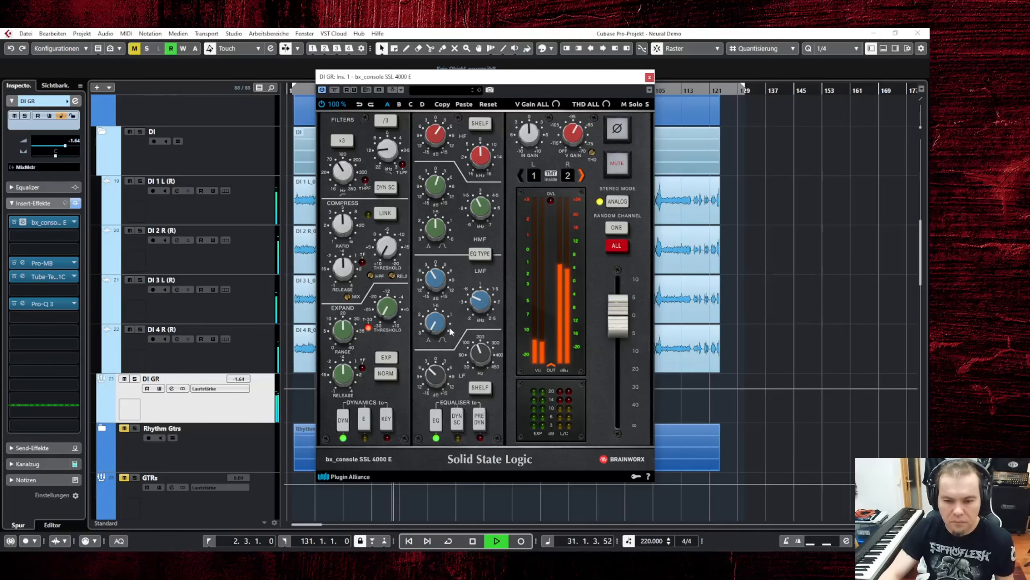
left_click(650, 77)
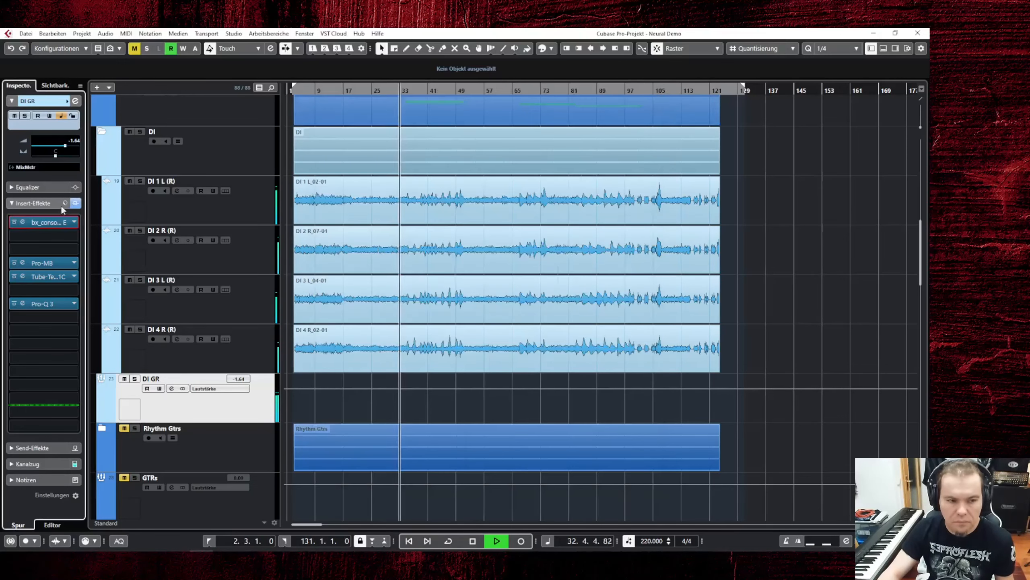
In DI GR's Pro-Q 3, add a bell band, narrow and boost it, and sweep it around 279 Hz
left_click(42, 303)
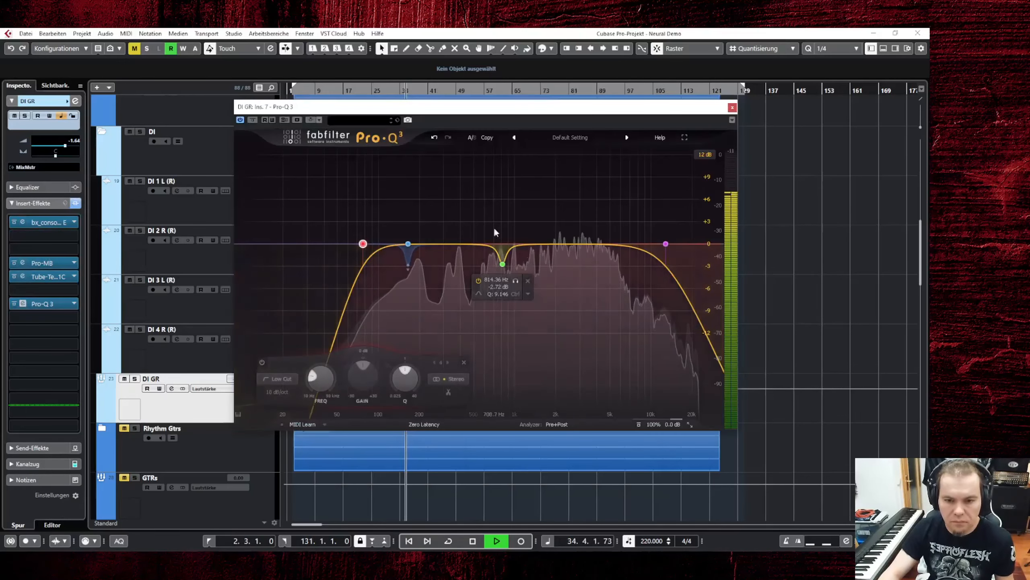
double_click(448, 244)
left_click_drag(448, 245, 439, 209)
scroll(444, 235, "up", 8)
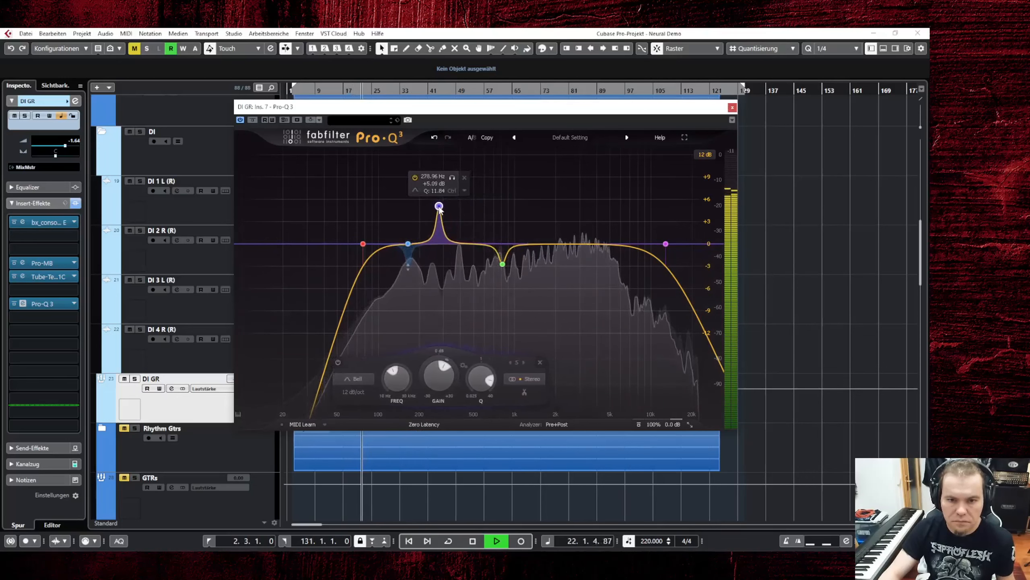
Reset the new bell's gain and Q, shape it into a shallow, broad cut just above 200 Hz, stop playback and close Pro-Q 3
double_click(436, 359)
double_click(481, 377)
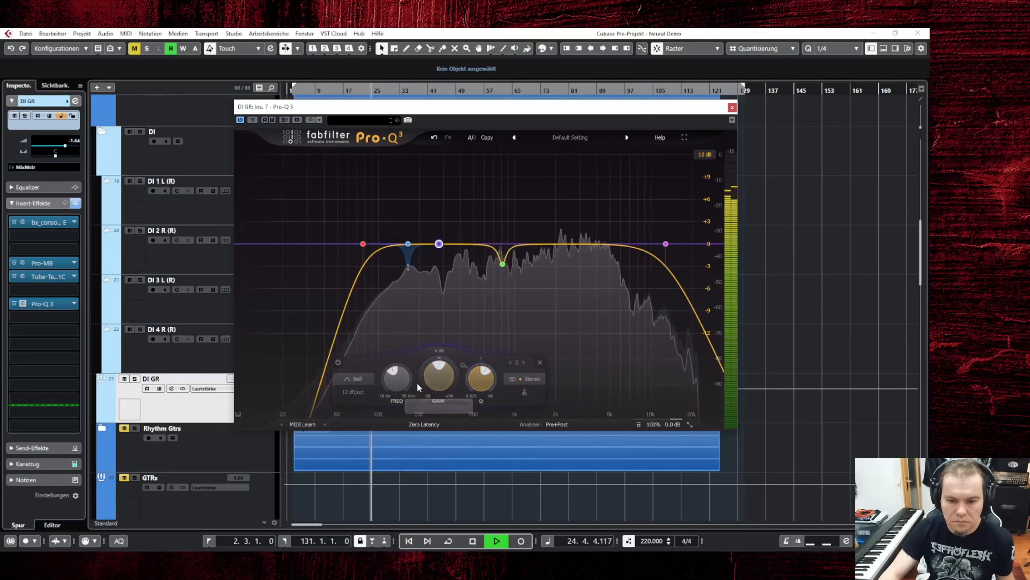
mouse_move(439, 383)
left_mouse_down()
mouse_move(475, 385)
mouse_move(445, 394)
left_mouse_up()
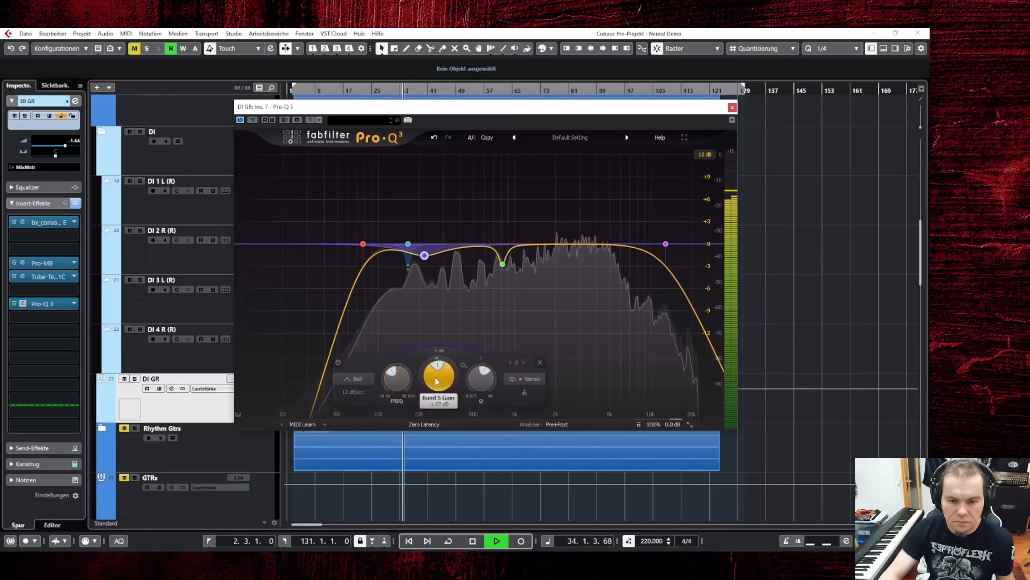
mouse_move(438, 383)
left_mouse_down()
mouse_move(441, 397)
mouse_move(451, 373)
left_mouse_up()
key("space")
key("space")
key("space")
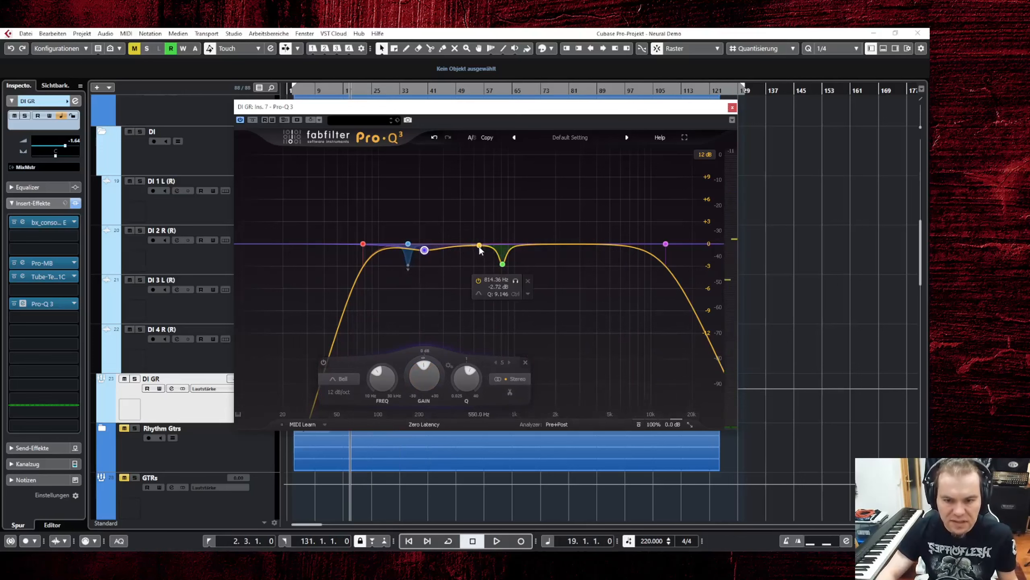
left_click(732, 108)
Play the arrangement from the left locator to audition the processed rhythm guitars, stop, and look over the neighbouring guitar tracks
scroll(491, 321, "up", 3)
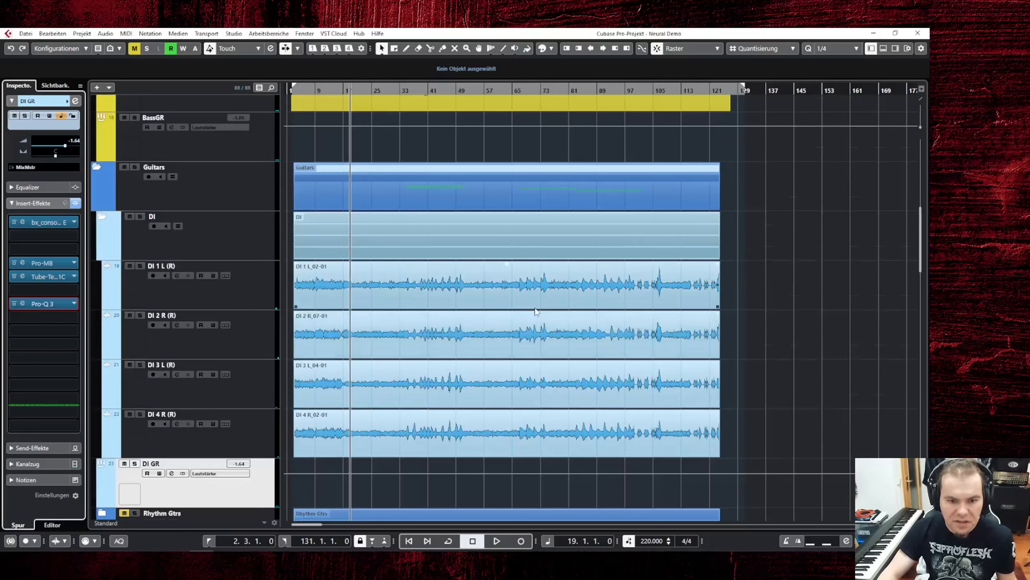
scroll(588, 270, "up", 4)
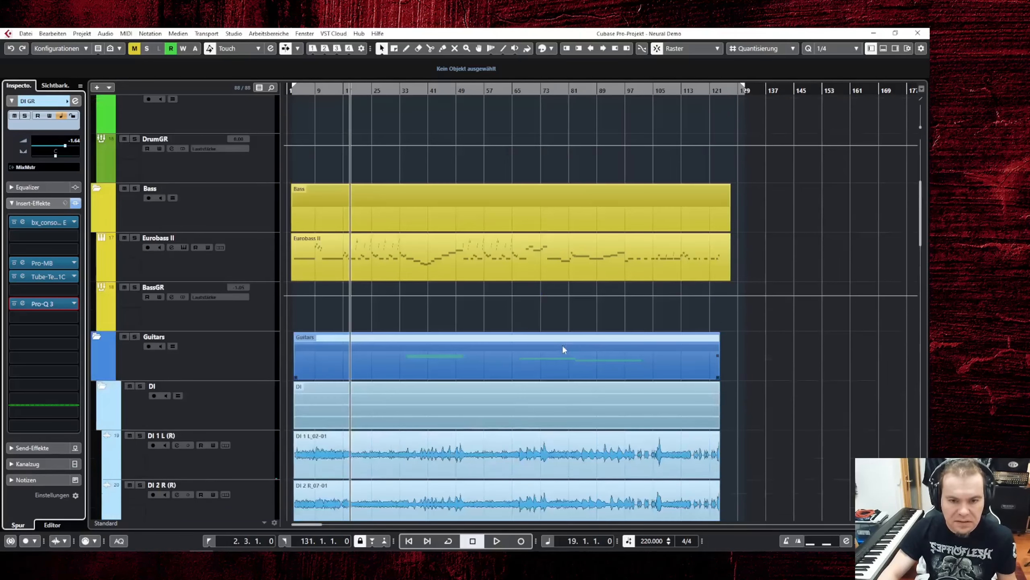
scroll(561, 368, "down", 5)
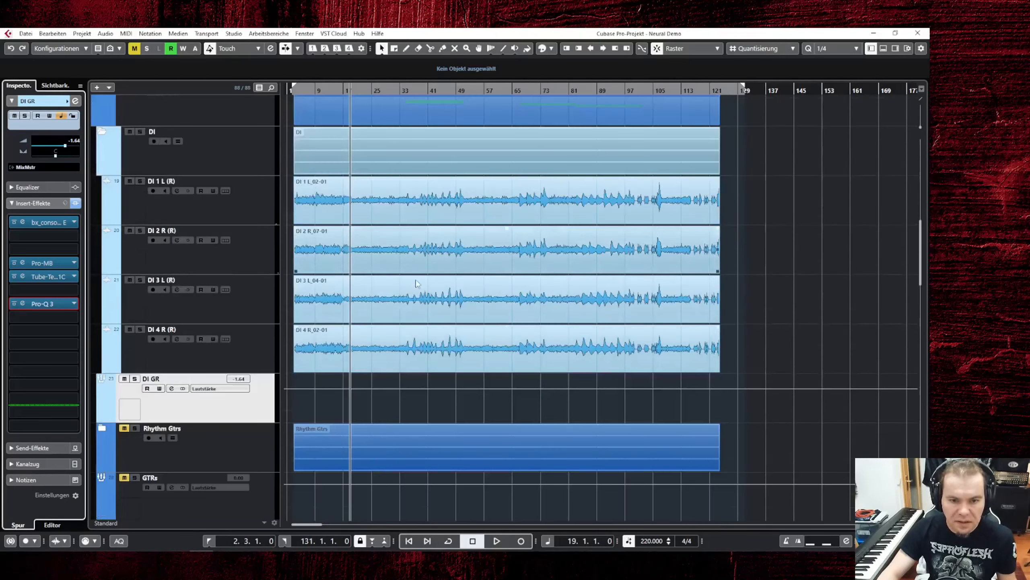
key("KP_1")
key("space")
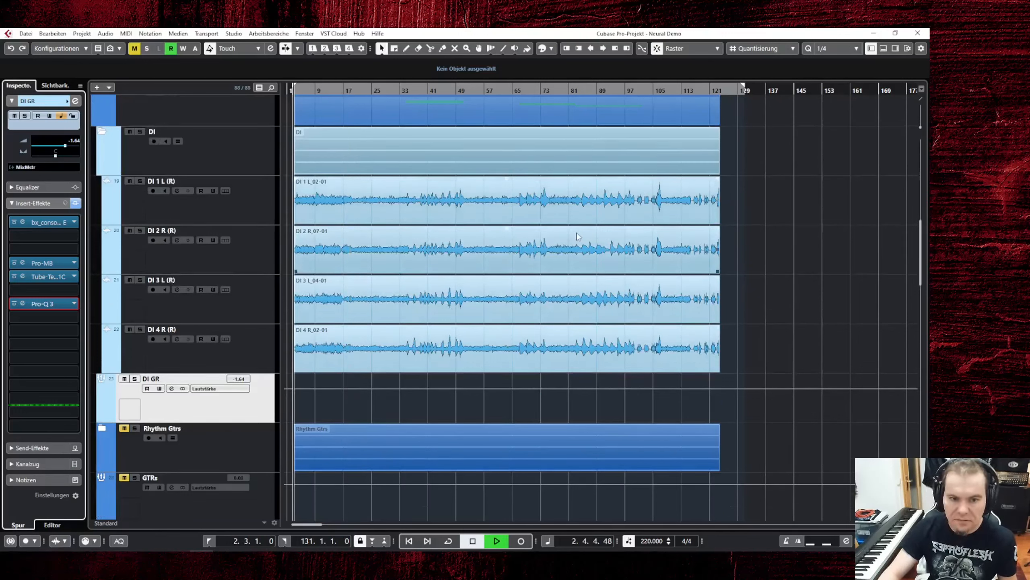
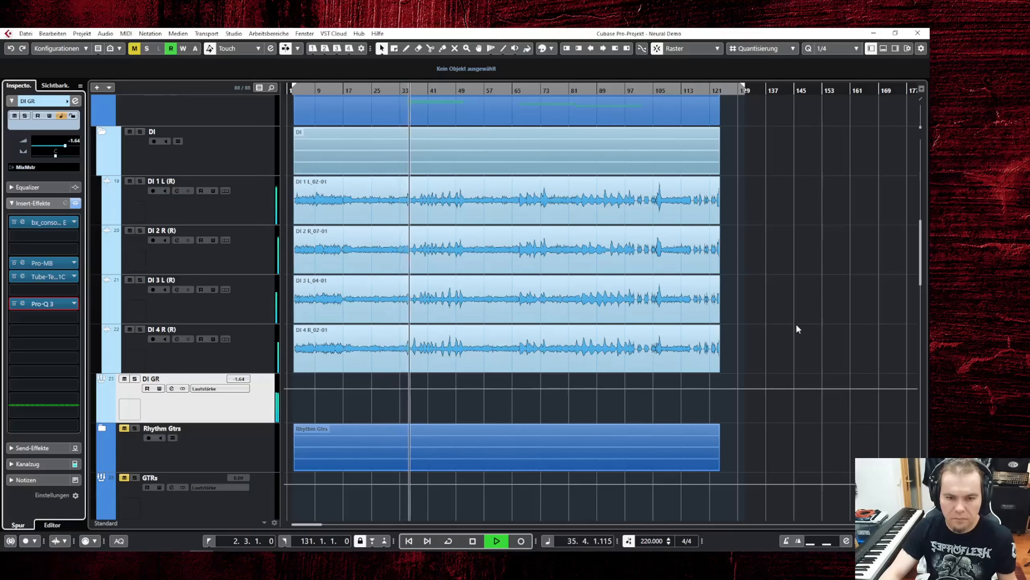
key("space")
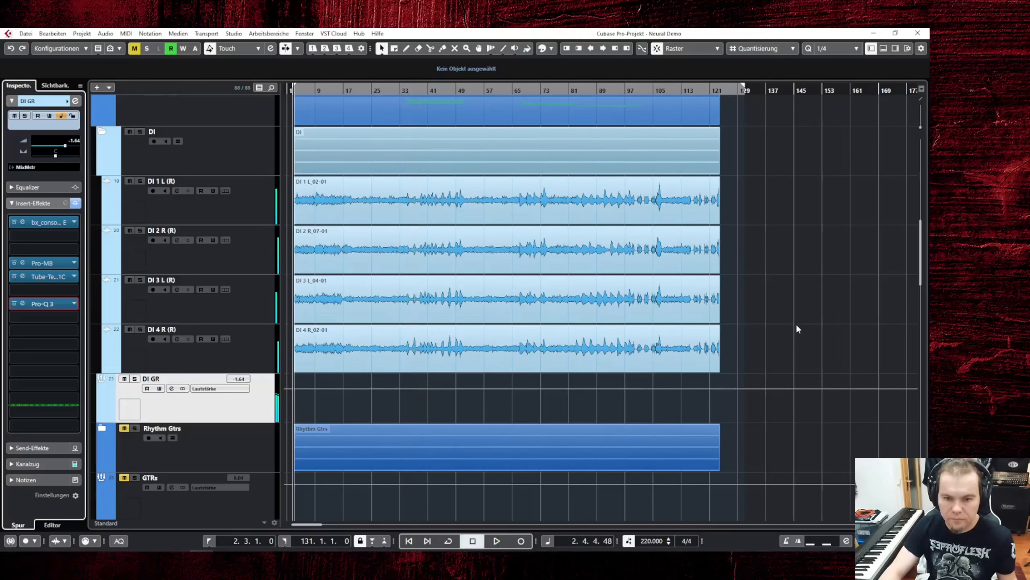
scroll(796, 324, "down", 4)
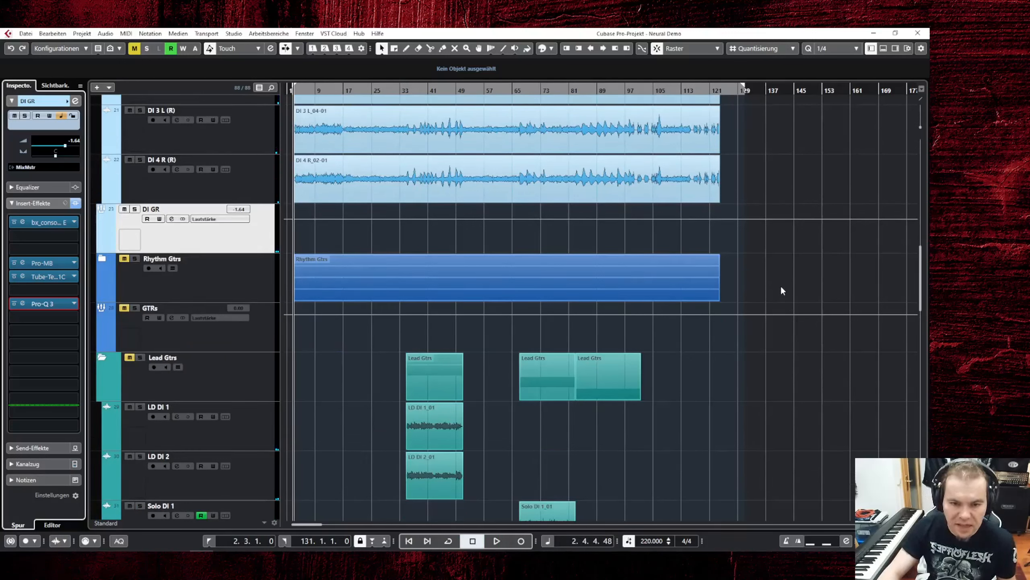
scroll(782, 290, "up", 3)
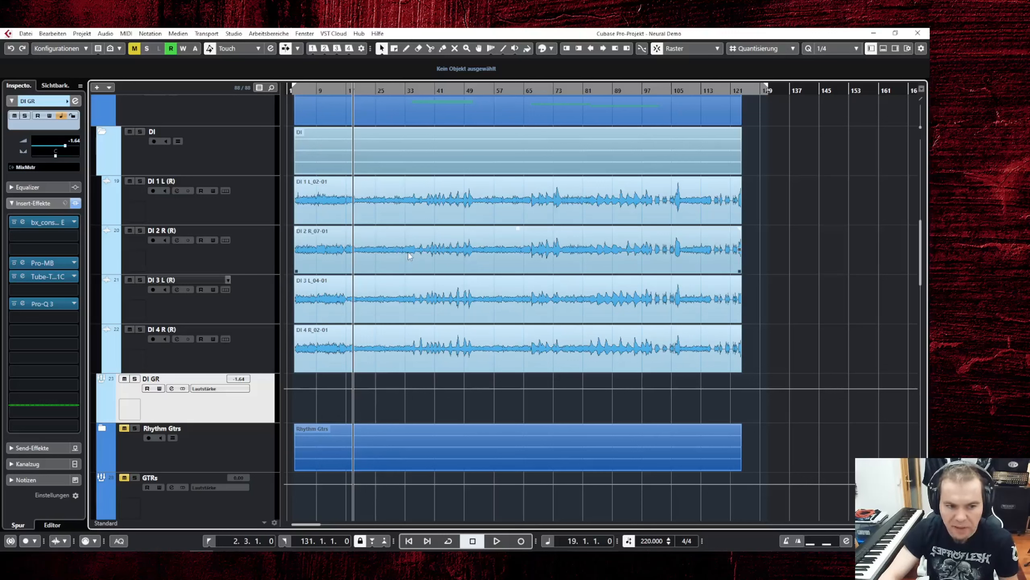
Review DI GR's Tube-Tech PE 1C, Pro-Q 3 and SSL 4000 E settings one by one, and play the mix from bar 19
left_click(23, 276)
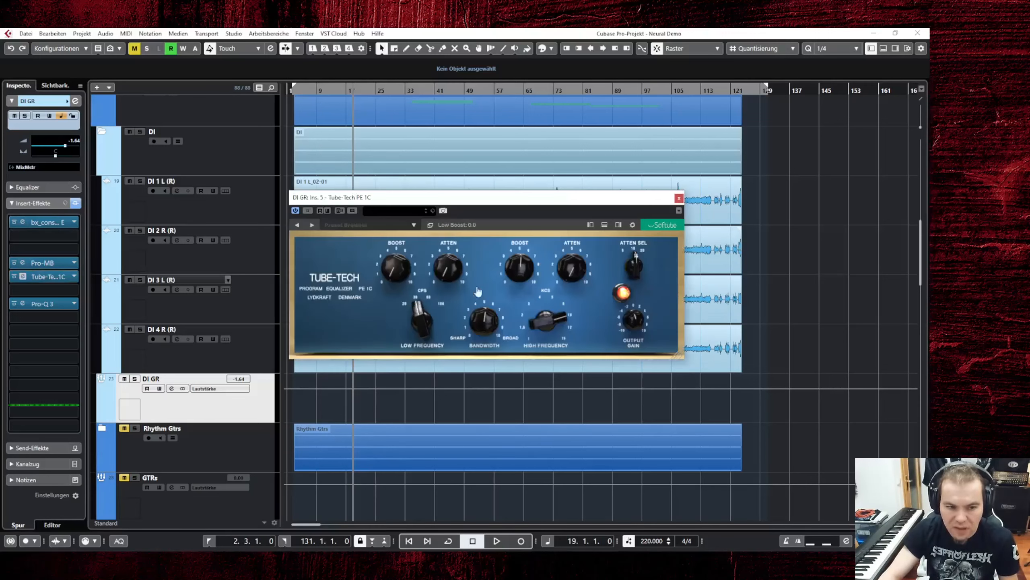
left_click(679, 198)
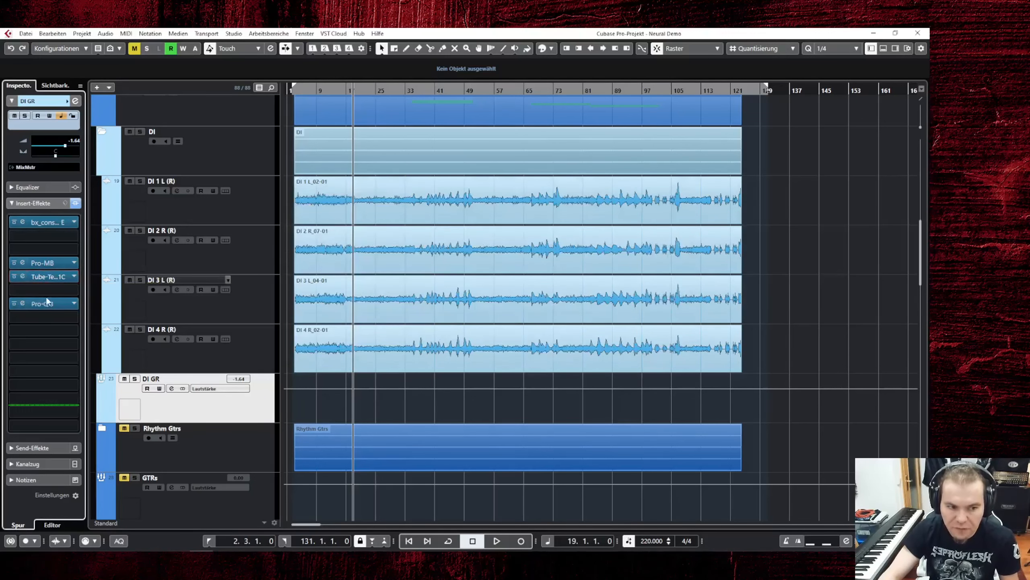
left_click(24, 302)
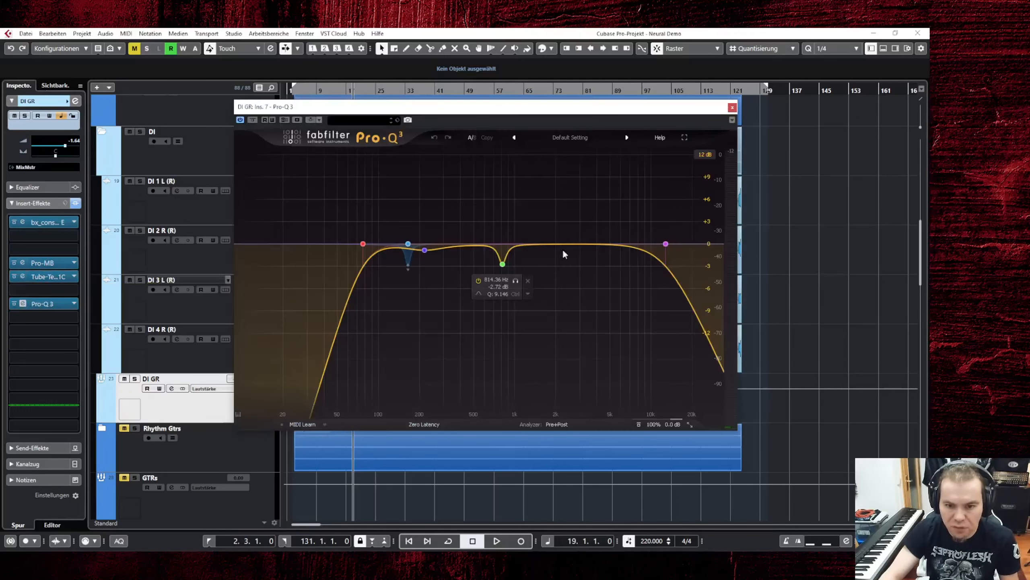
left_click(732, 107)
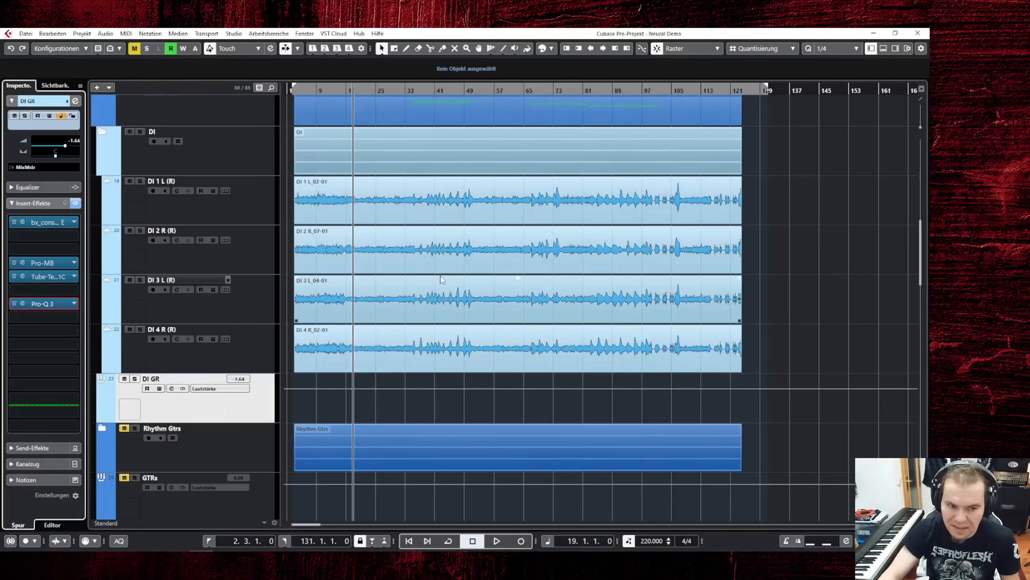
left_click(33, 223)
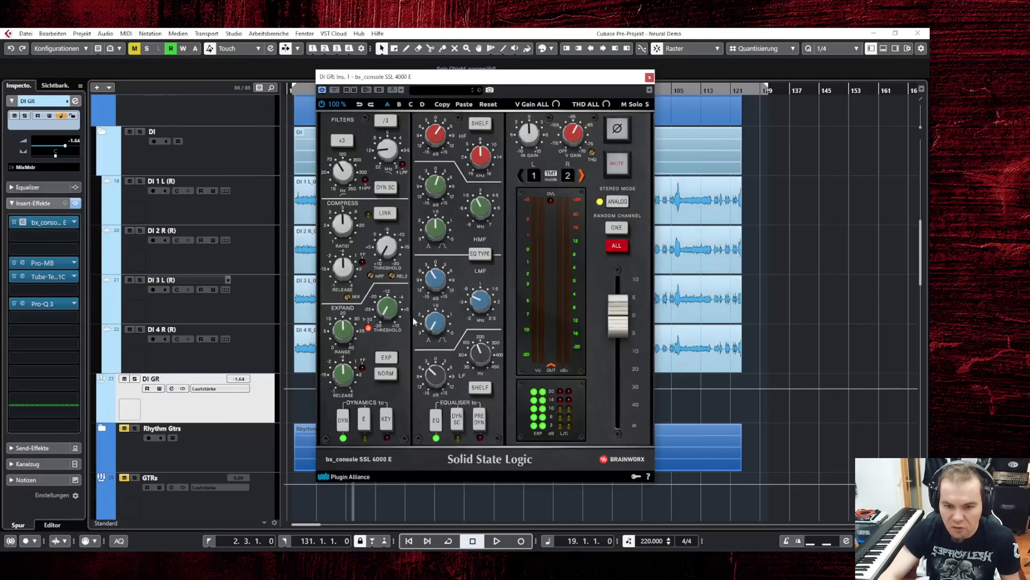
left_click(650, 77)
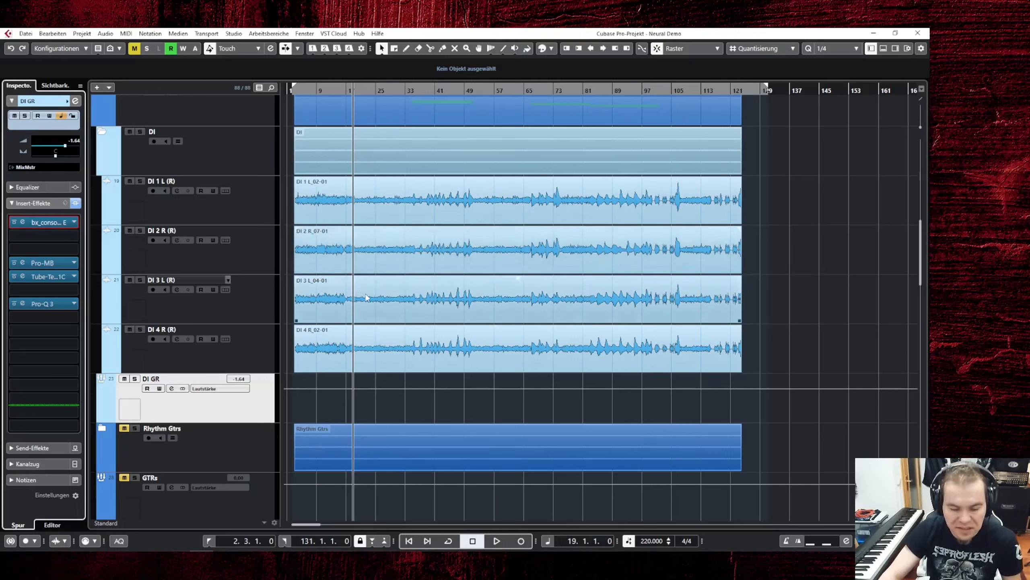
key("space")
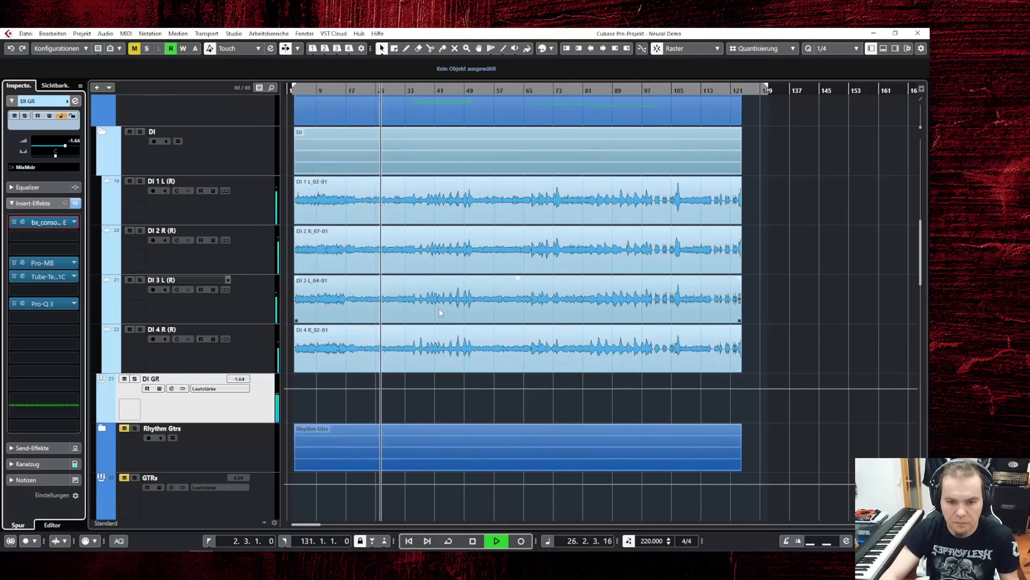
key("space")
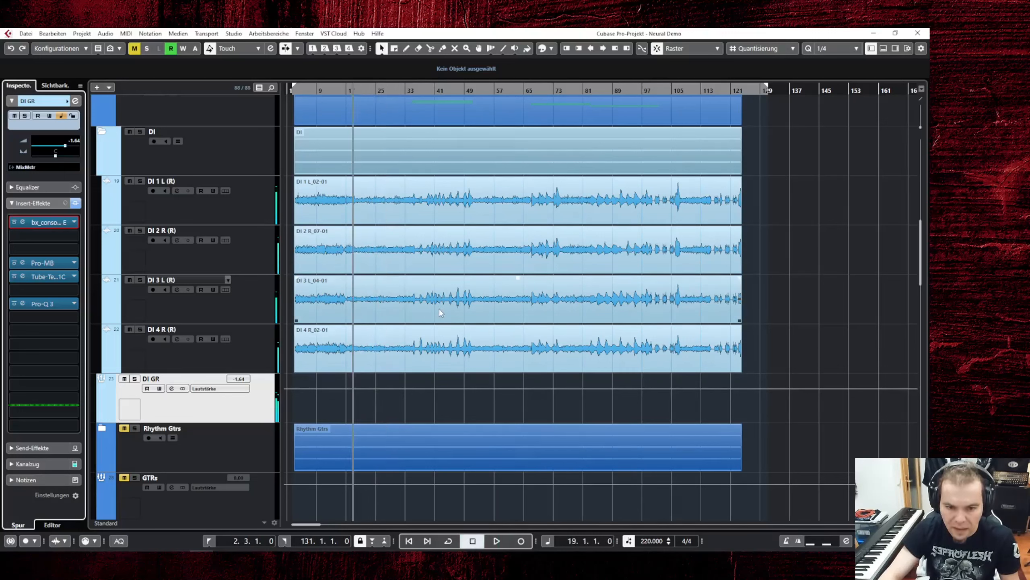
Insert a second Pro-Q 3 directly after the existing one on DI GR and move its window clear of the tracks
left_click(52, 316)
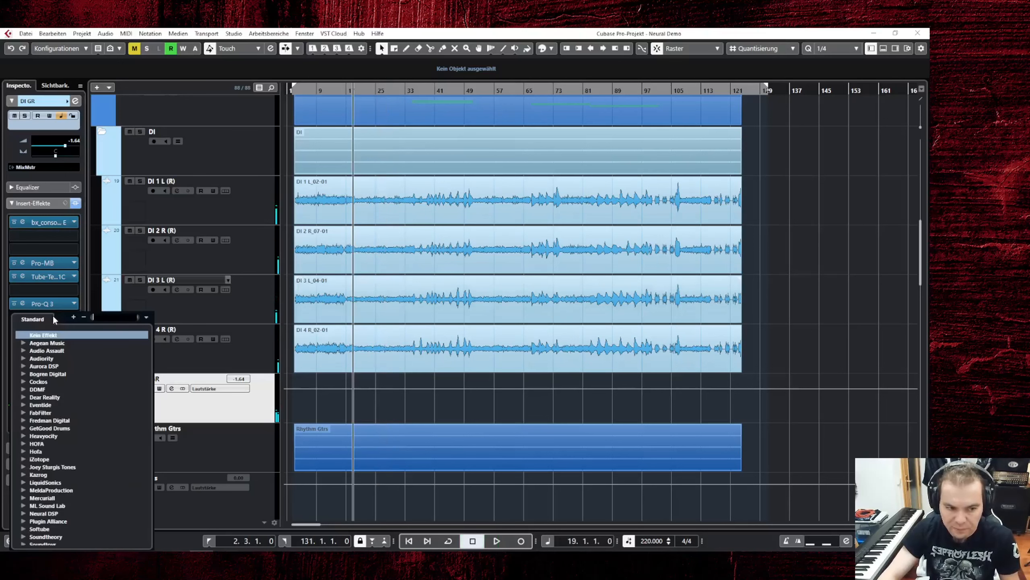
type("pro")
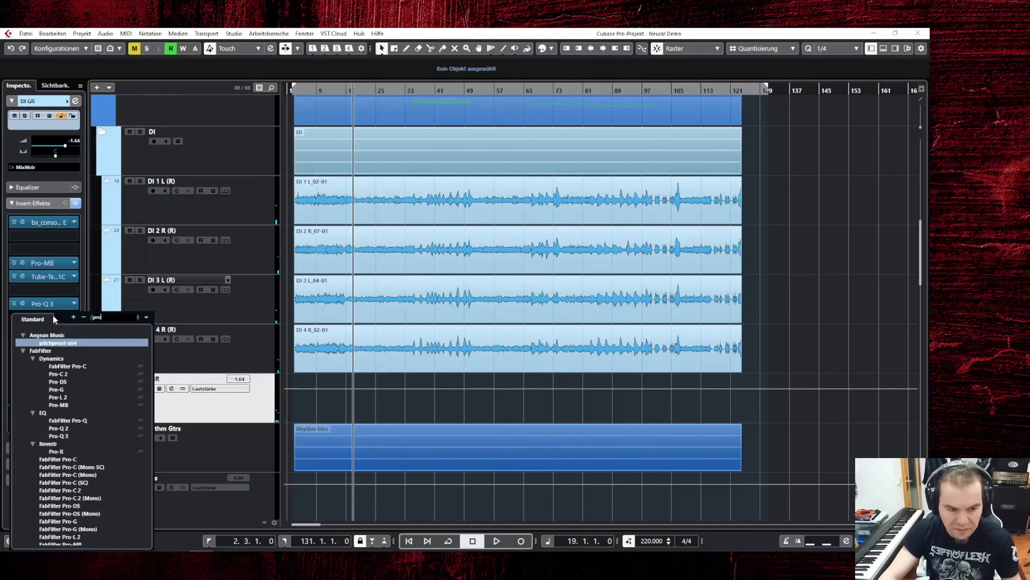
left_click(63, 437)
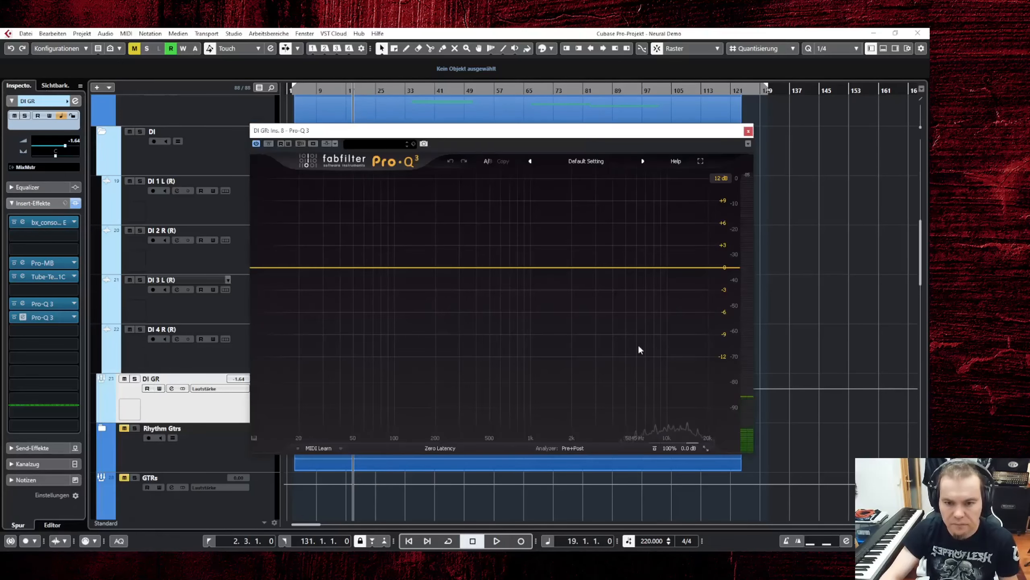
left_click_drag(516, 137, 448, 86)
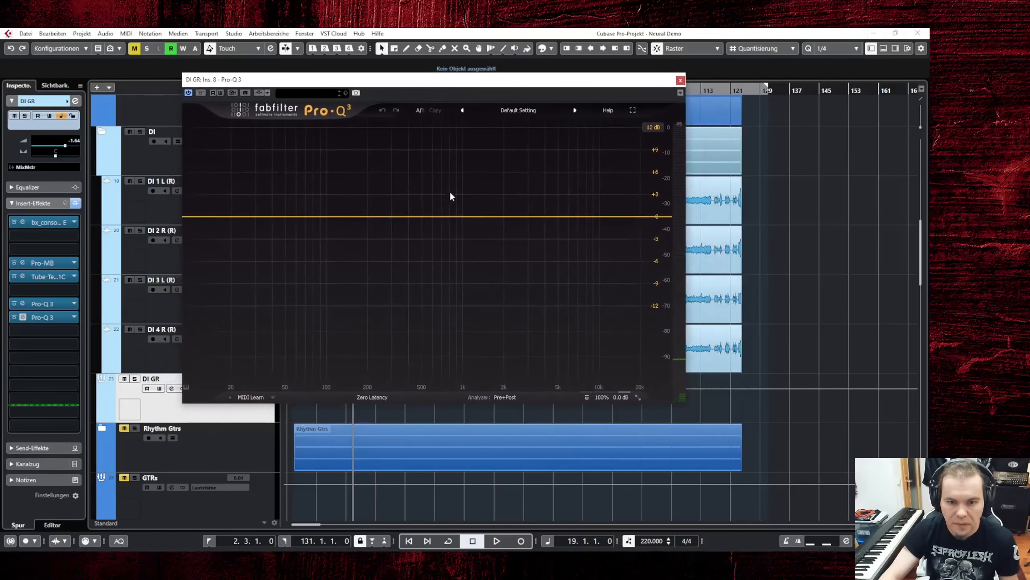
Add a bell band at about 604 Hz in the new Pro-Q 3, with a Q of 0.5 and 0 dB gain
left_click(411, 216)
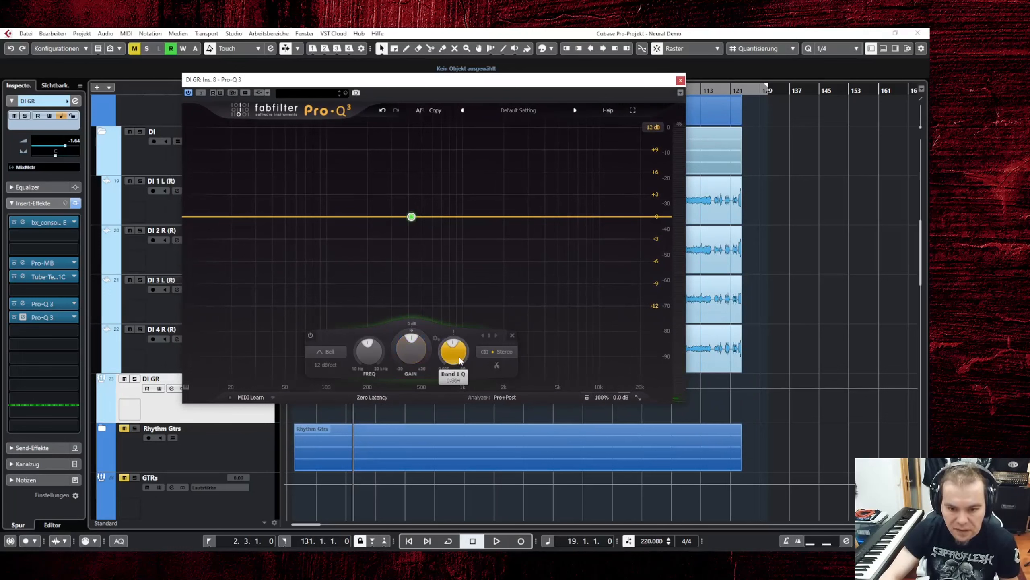
scroll(461, 359, "down", 4)
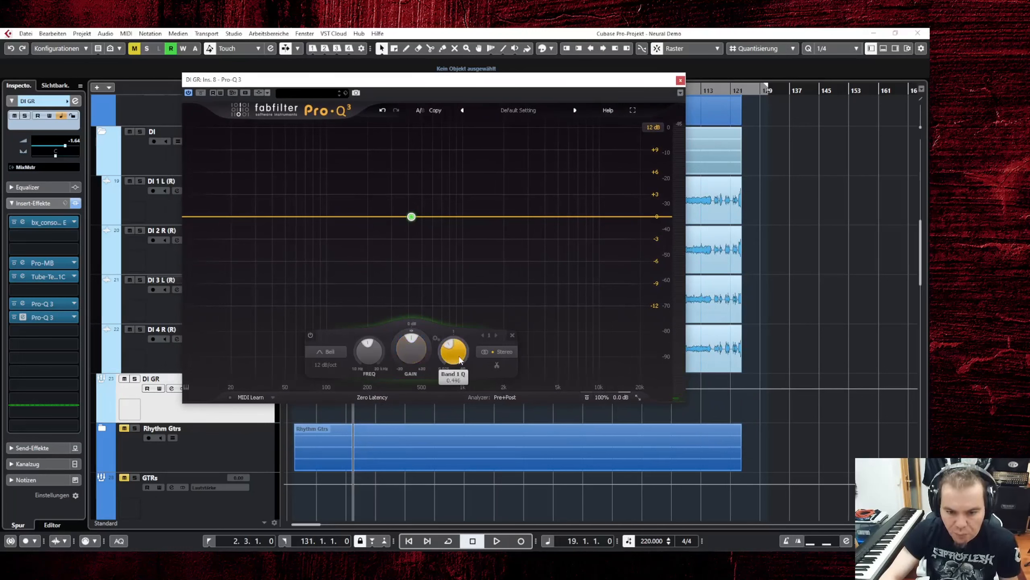
double_click(460, 359)
type("0.5")
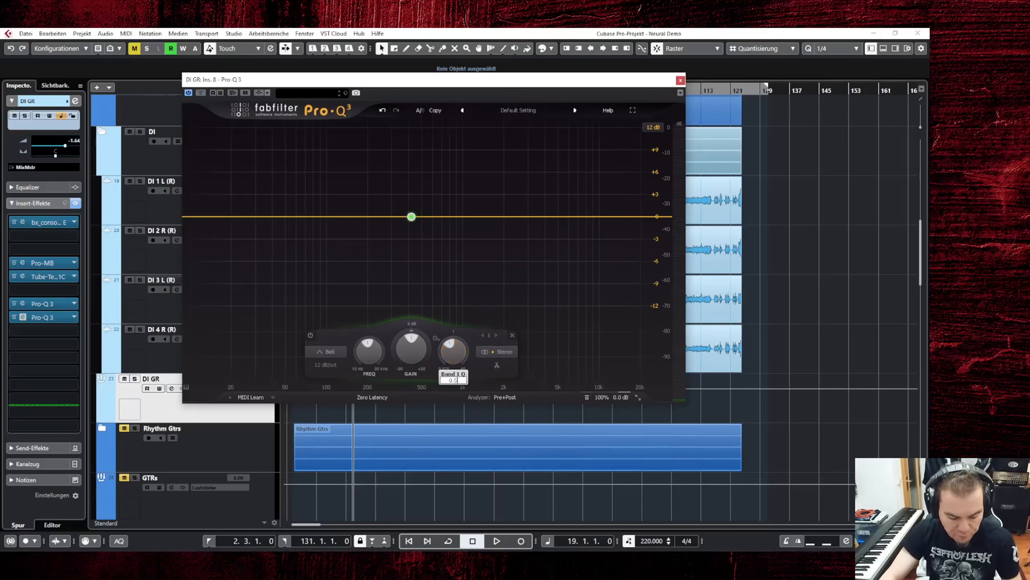
key("Return")
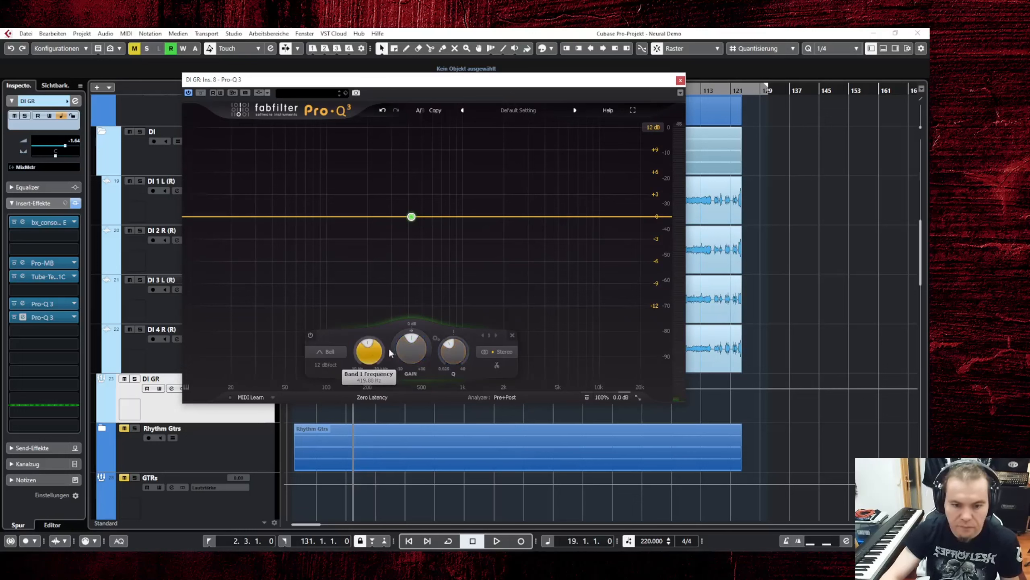
scroll(376, 355, "down", 2)
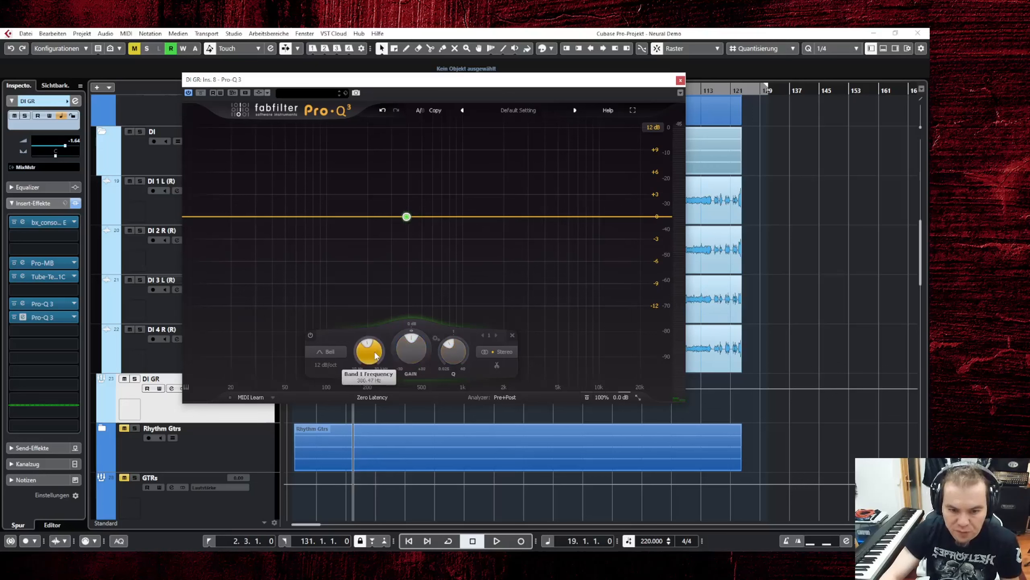
scroll(376, 355, "up", 5)
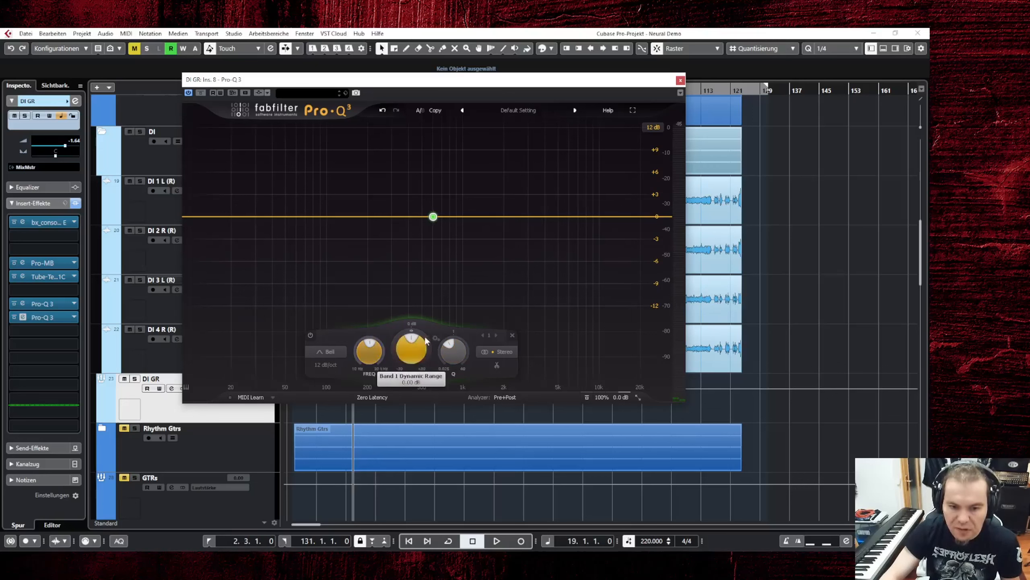
mouse_move(411, 351)
left_mouse_down()
mouse_move(410, 318)
mouse_move(403, 353)
left_mouse_up()
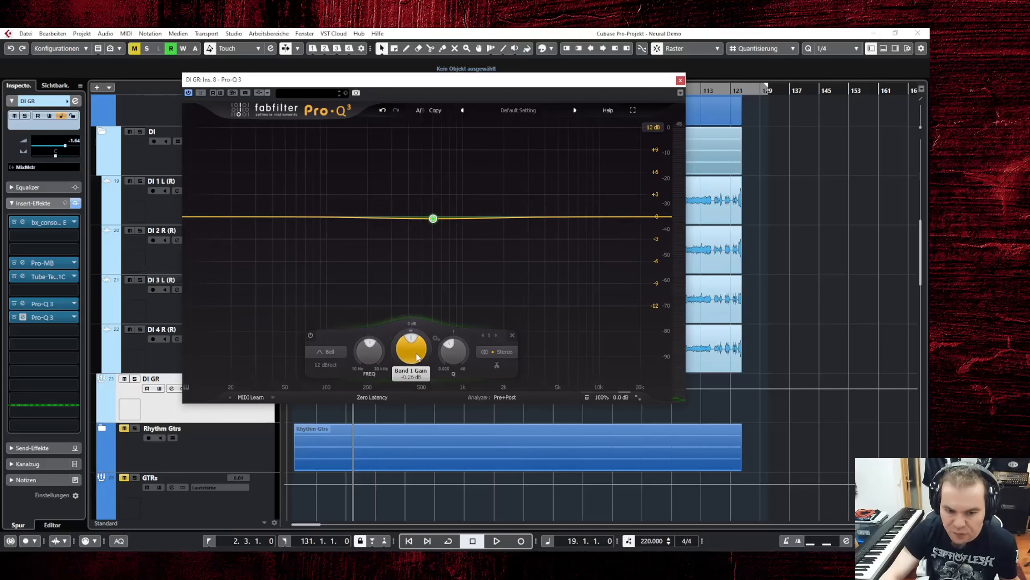
double_click(417, 357)
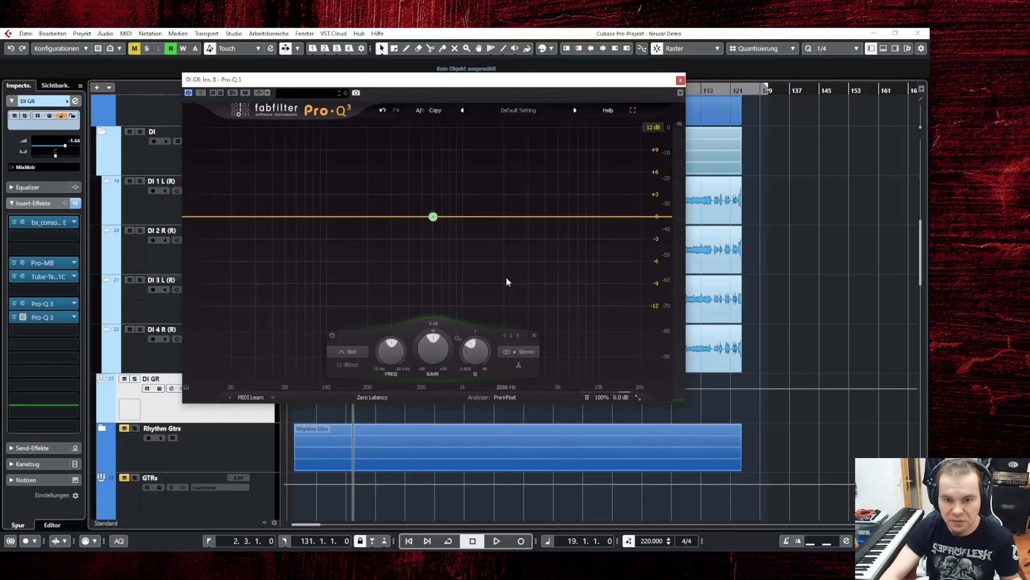
Shift the Pro-Q 3 window slightly and raise the bell's gain to about 1.5 dB while auditioning the guitars, then stop
mouse_move(446, 195)
mouse_move(473, 88)
left_mouse_down()
mouse_move(485, 95)
mouse_move(446, 68)
mouse_move(453, 85)
left_mouse_up()
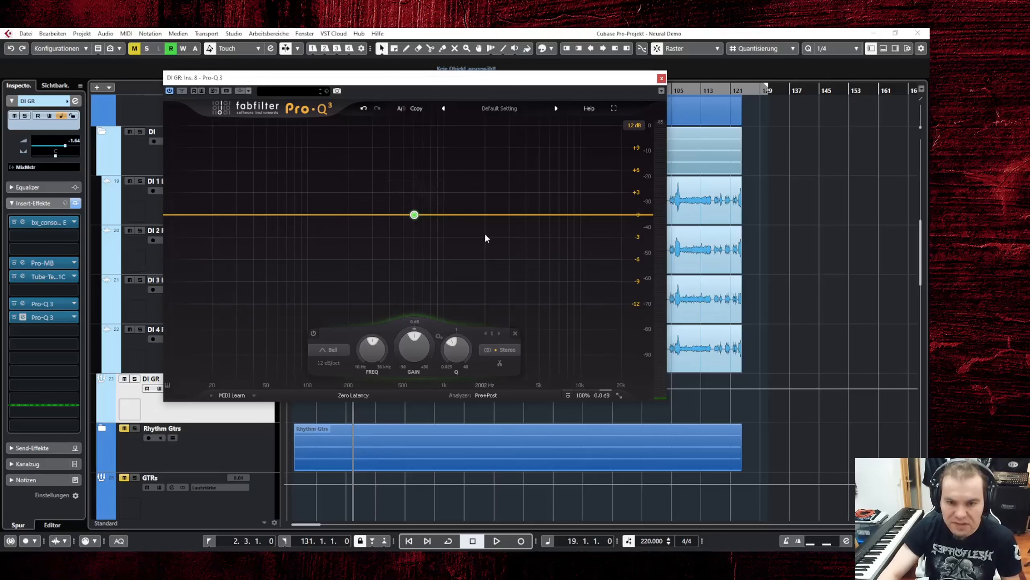
key("space")
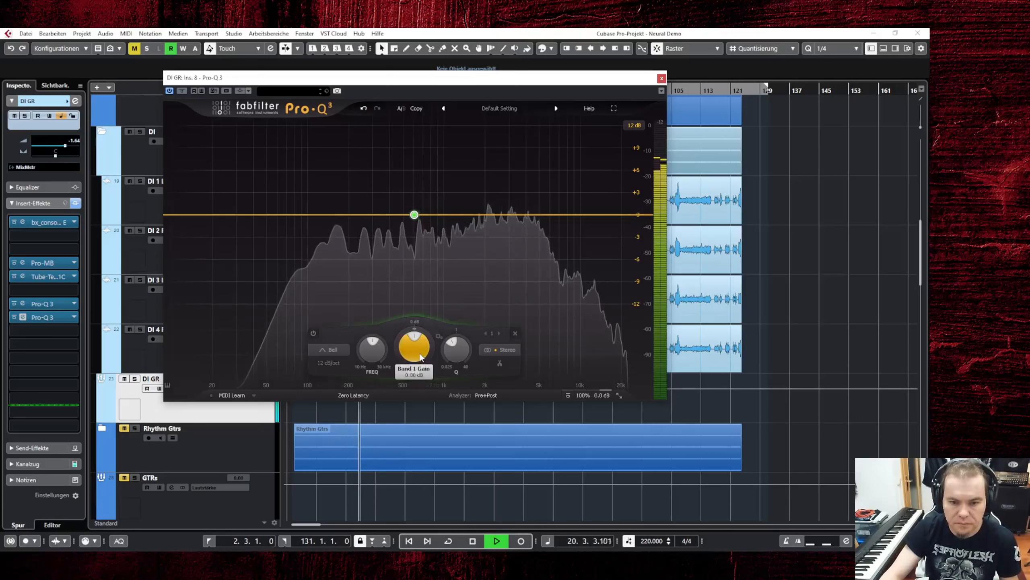
left_click_drag(422, 359, 423, 334)
key("space")
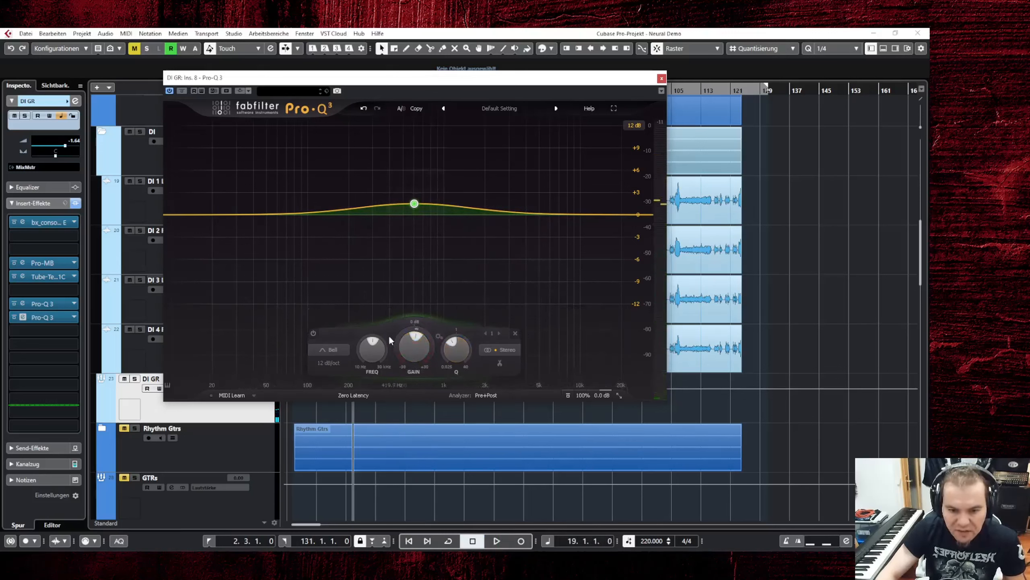
Try the bell's gain at about 3 dB, then lower it to about 0.9 dB with playback stopped
mouse_move(417, 354)
left_mouse_down()
mouse_move(420, 367)
mouse_move(419, 344)
left_mouse_up()
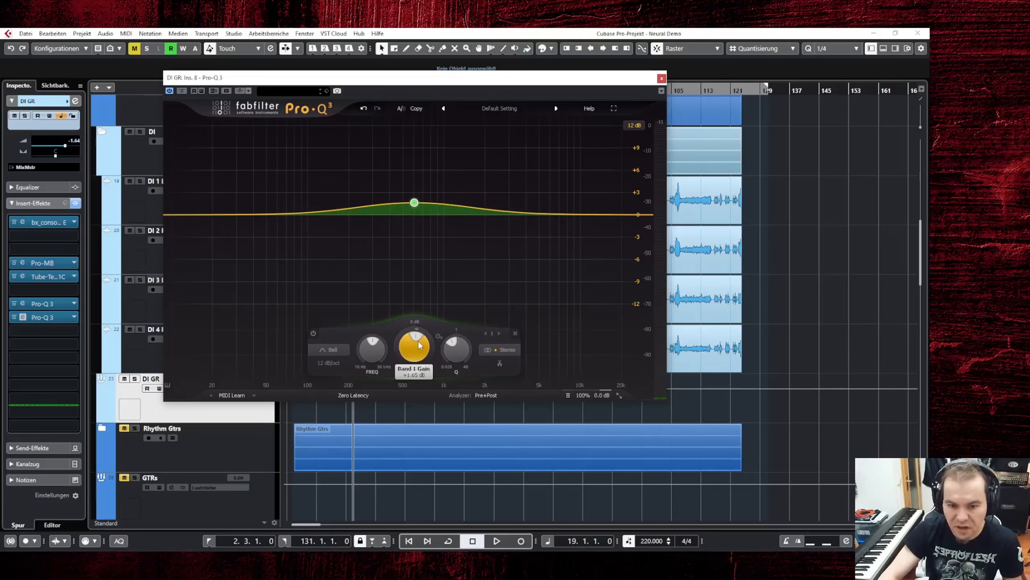
left_click_drag(418, 341, 426, 331)
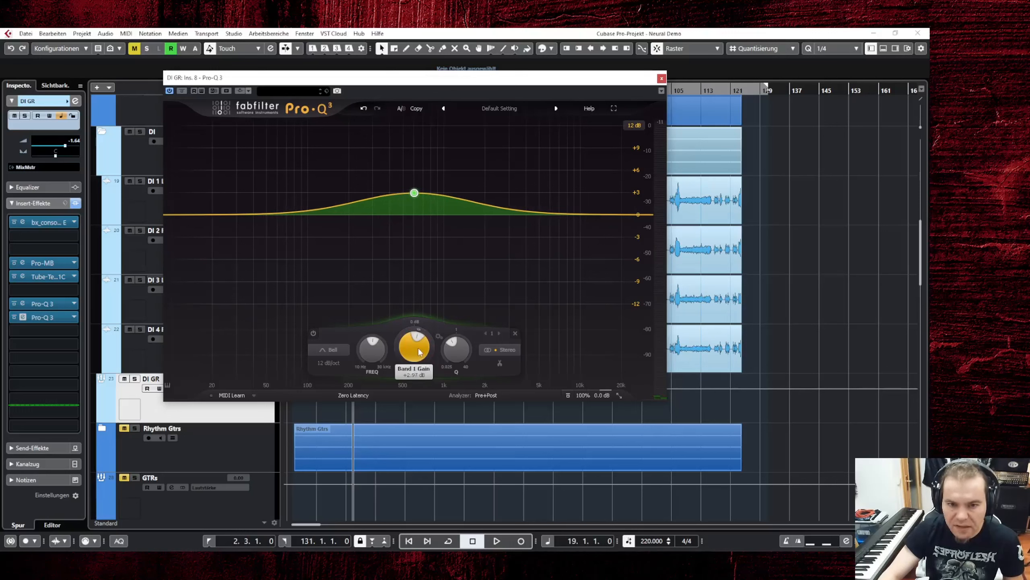
scroll(419, 351, "up", 1)
scroll(419, 351, "down", 10)
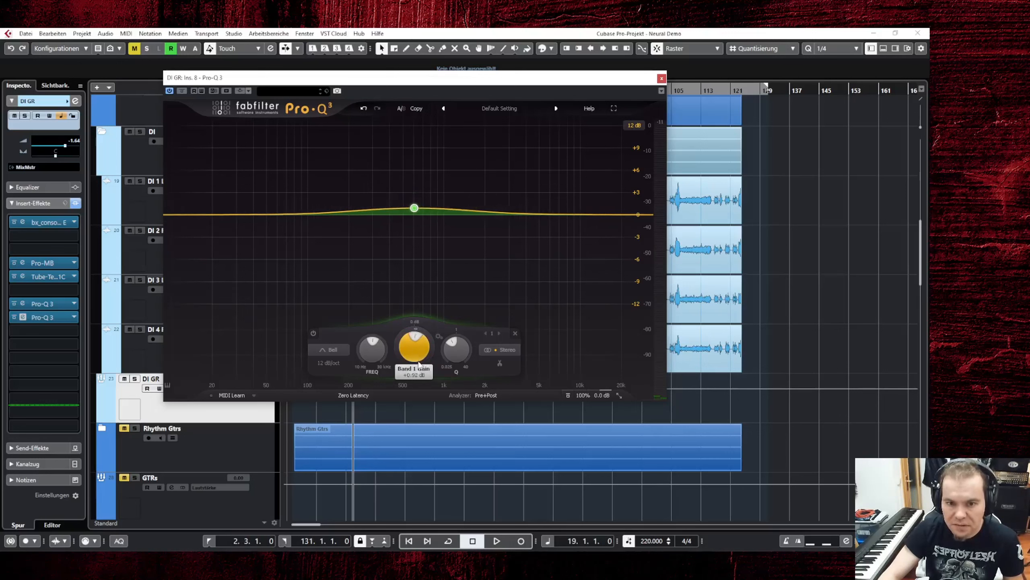
Play the guitars while varying the bell's gain from about 0.3 dB up to about 1.4 dB, then stop
key("space")
scroll(420, 349, "down", 2)
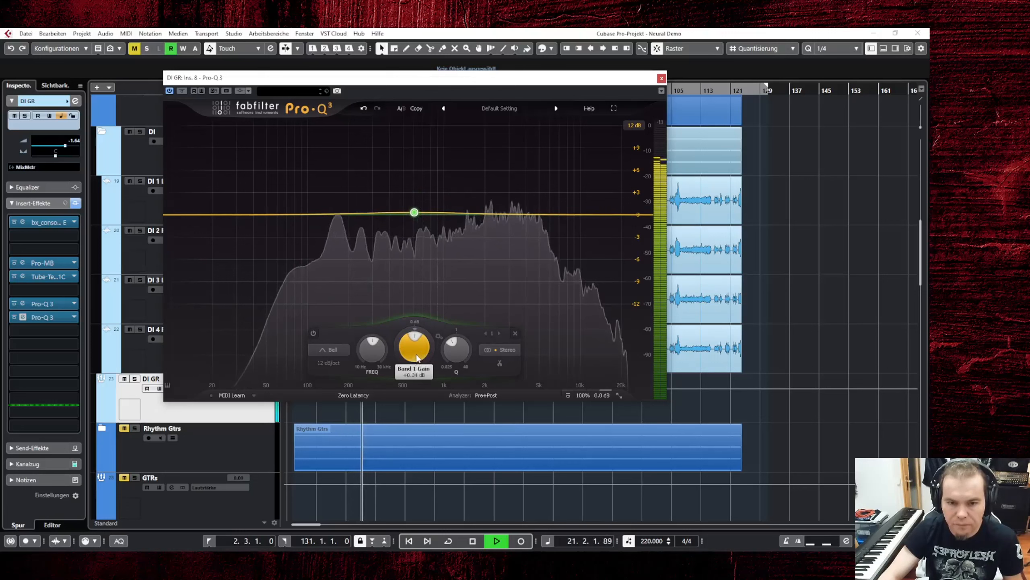
scroll(419, 352, "up", 2)
left_click_drag(419, 350, 424, 337)
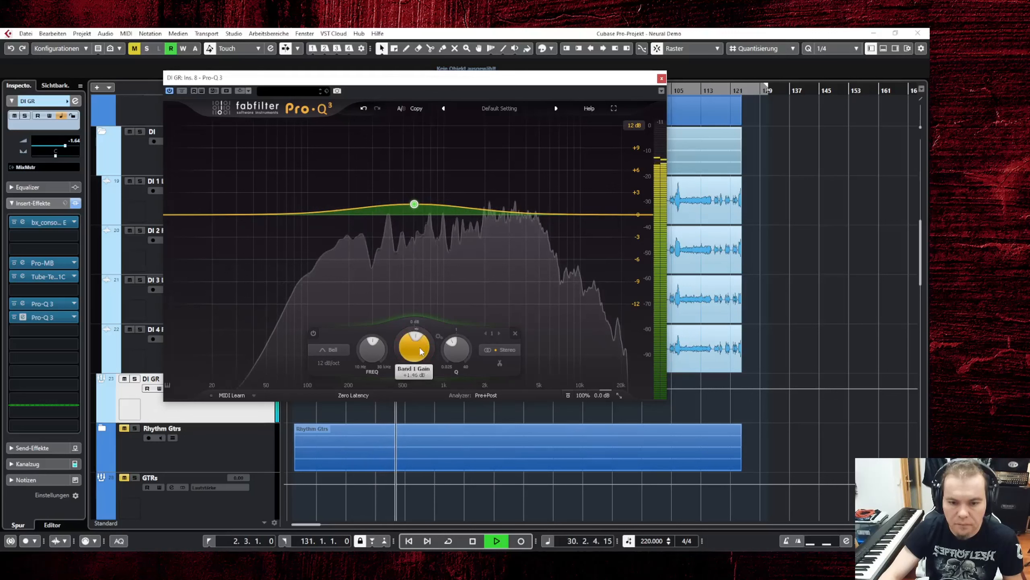
key("space")
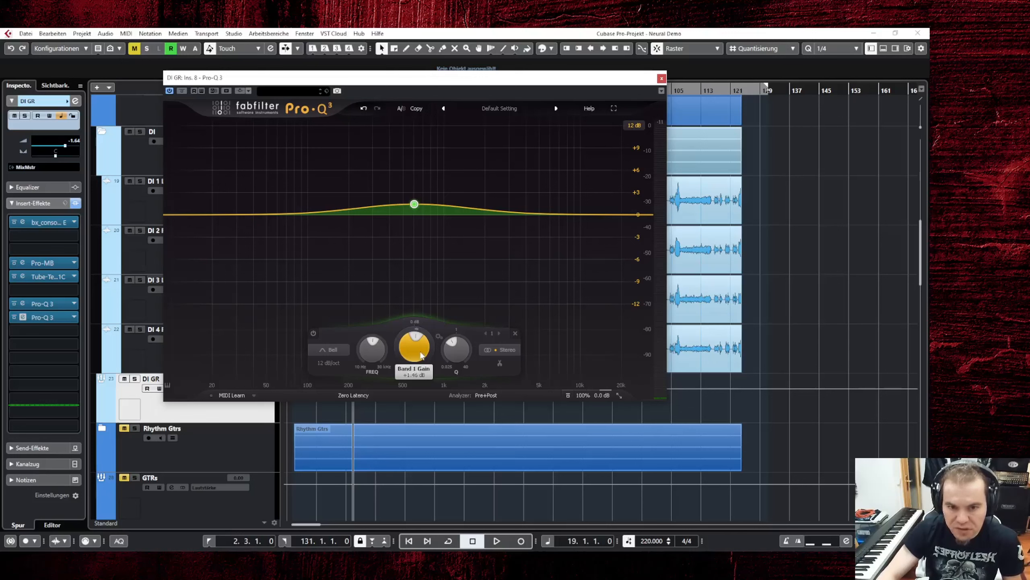
Audition an exaggerated boost of about 4.3 dB on the bell, then bring its gain down to 1.35 dB during playback
key("space")
left_click_drag(421, 355, 417, 328)
key("space")
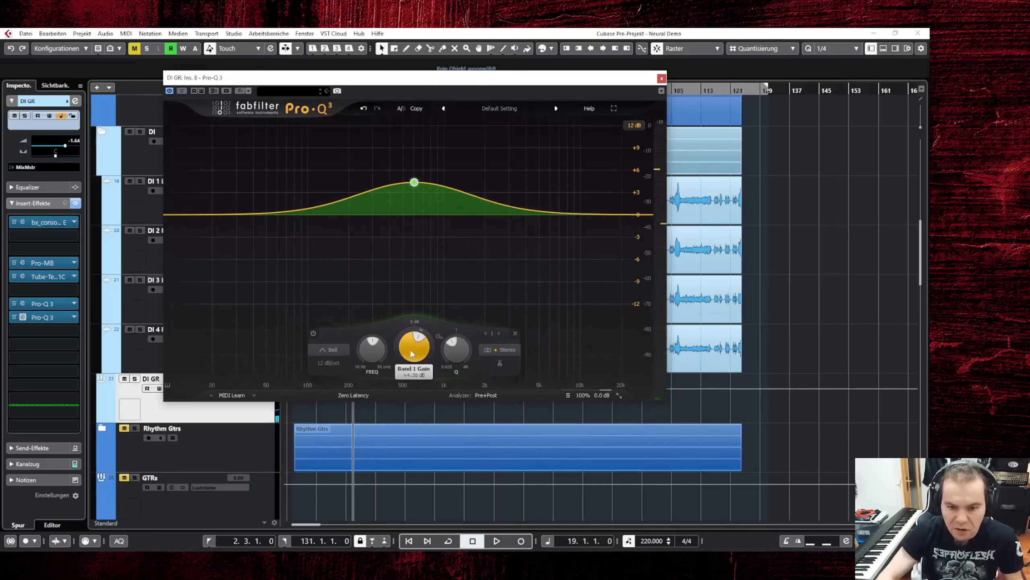
key("space")
left_click_drag(416, 348, 432, 375)
key("space")
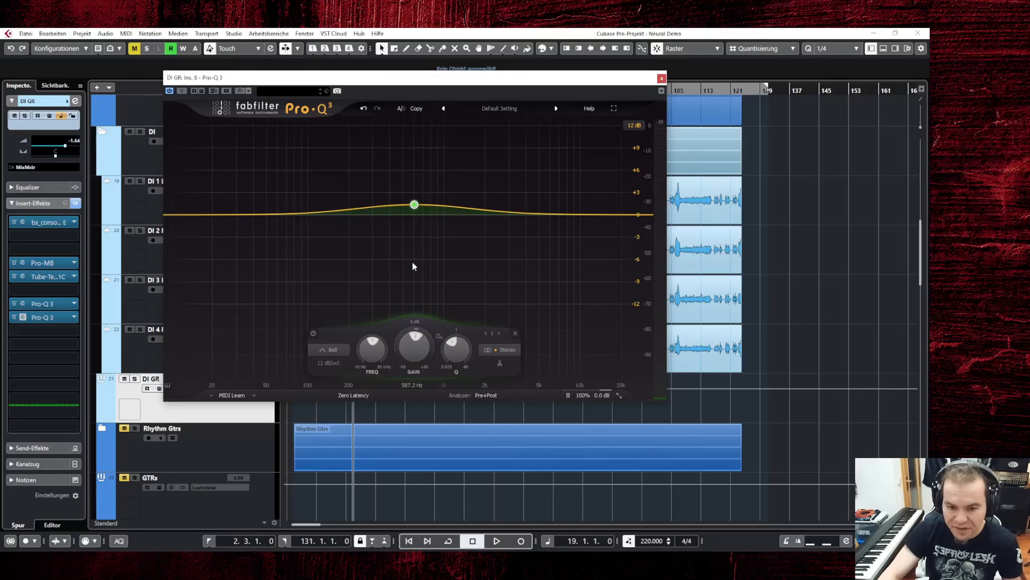
Compare the guitars from bar 19 with the bell band active, bypassed and enabled again
key("space")
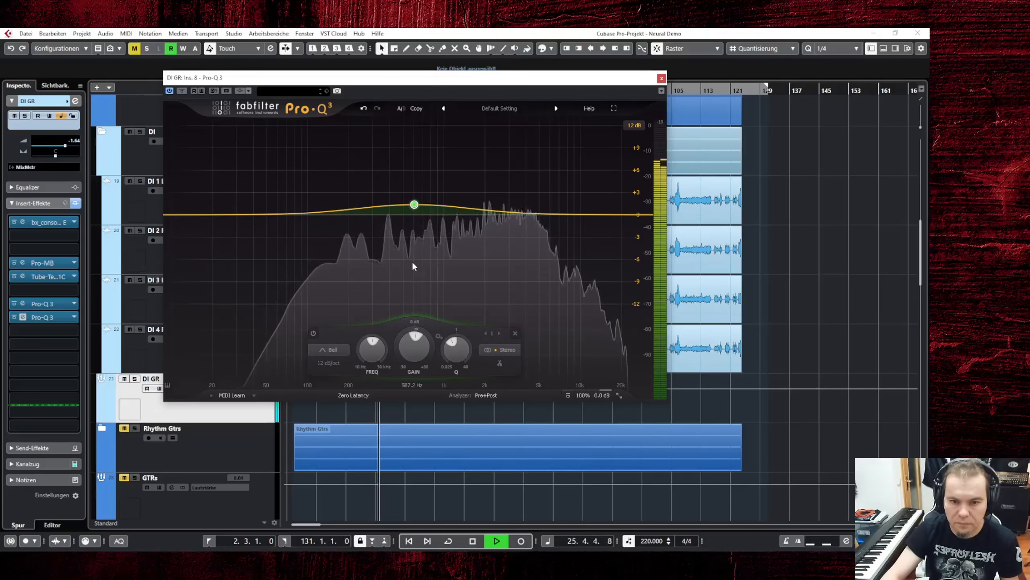
key("space")
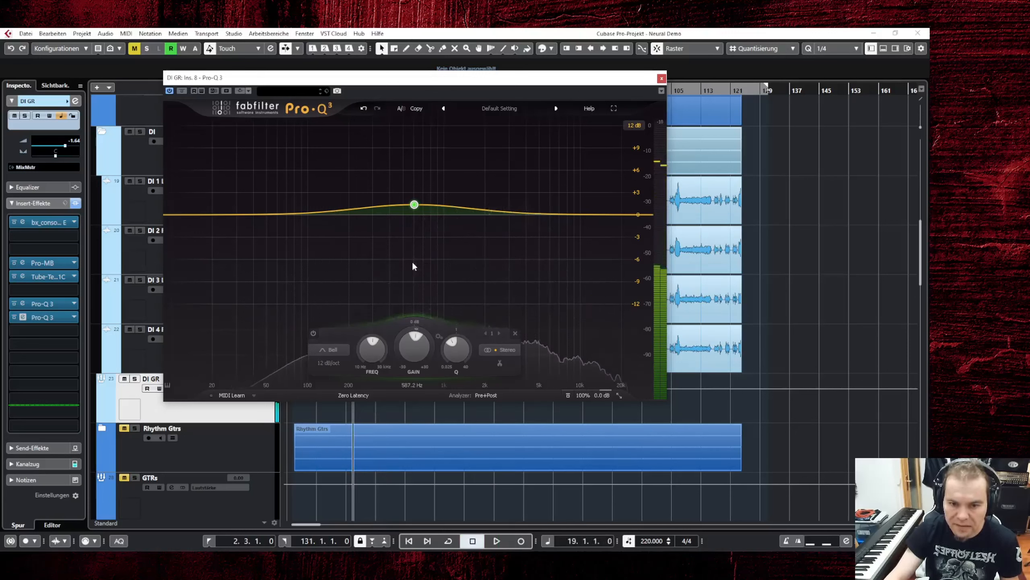
mouse_move(412, 237)
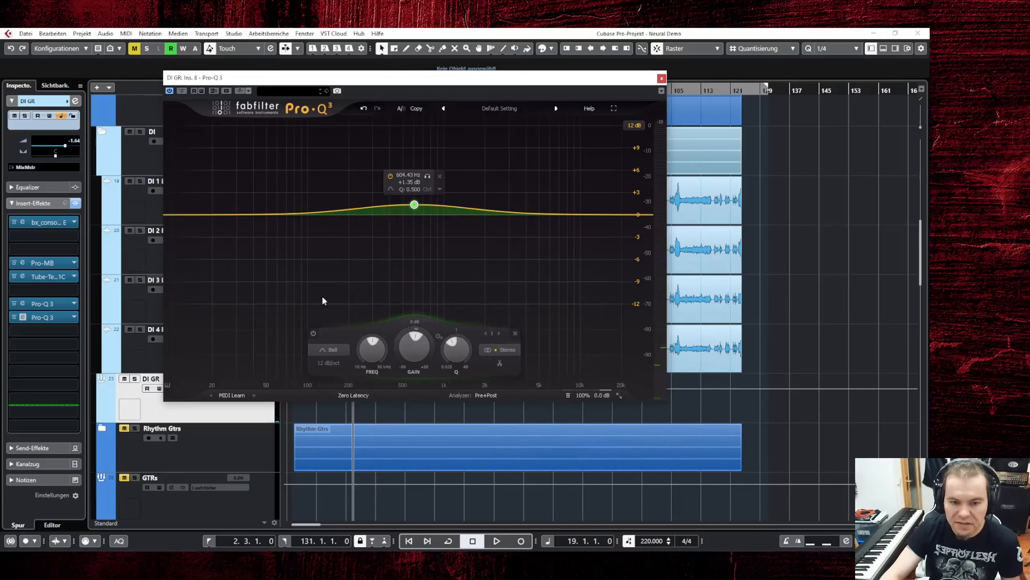
left_click(314, 333)
mouse_move(420, 199)
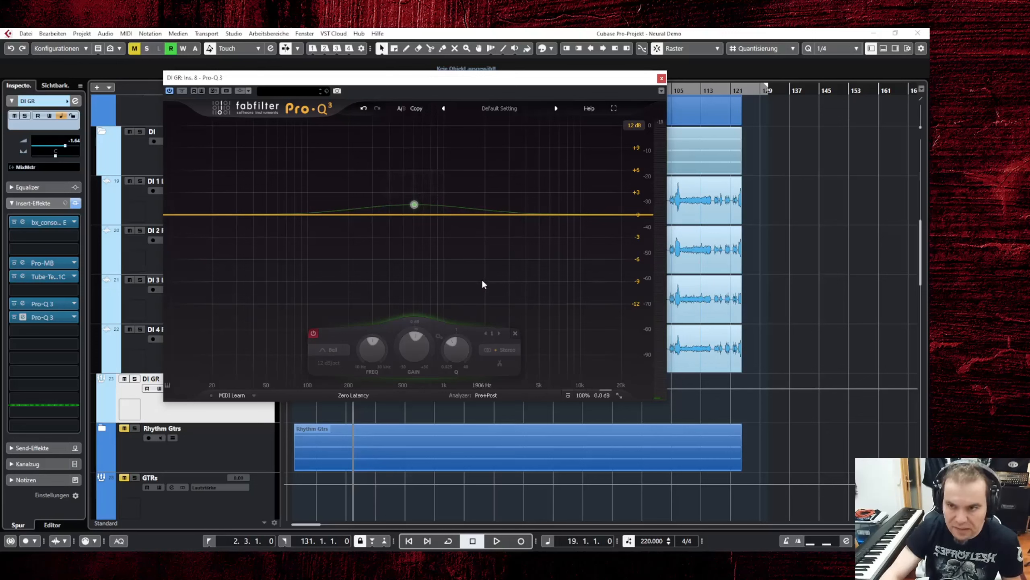
key("space")
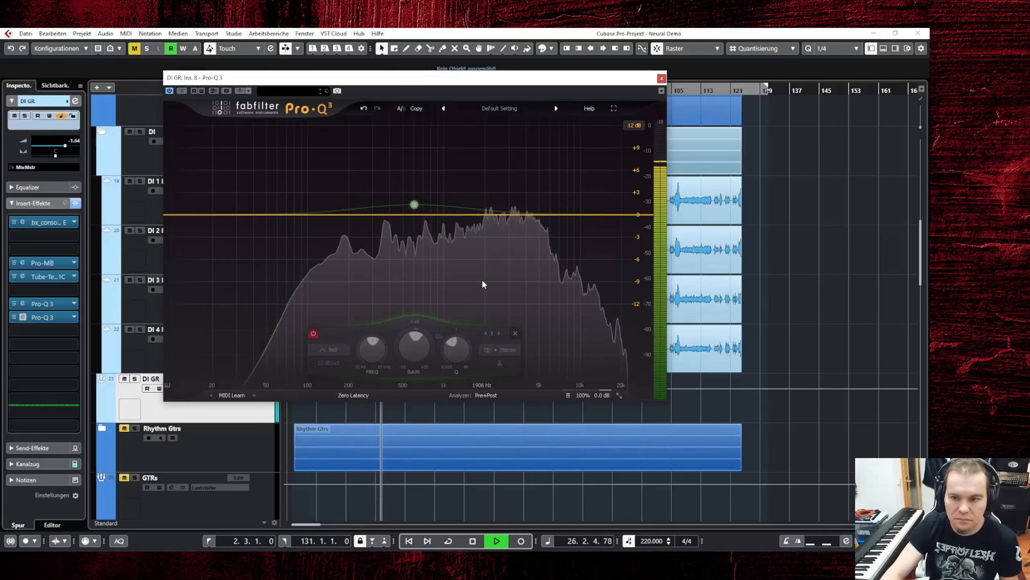
key("space")
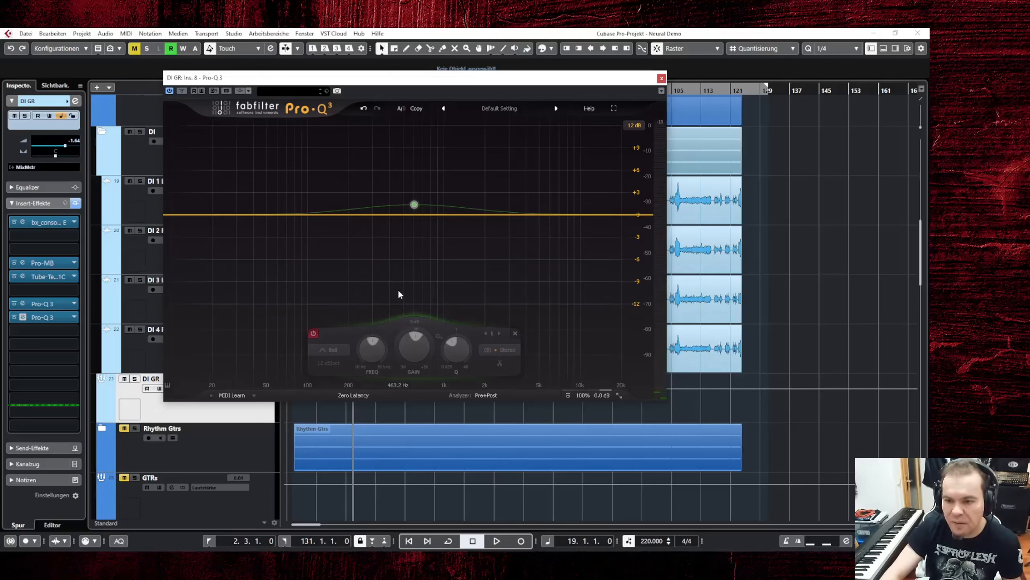
left_click(313, 333)
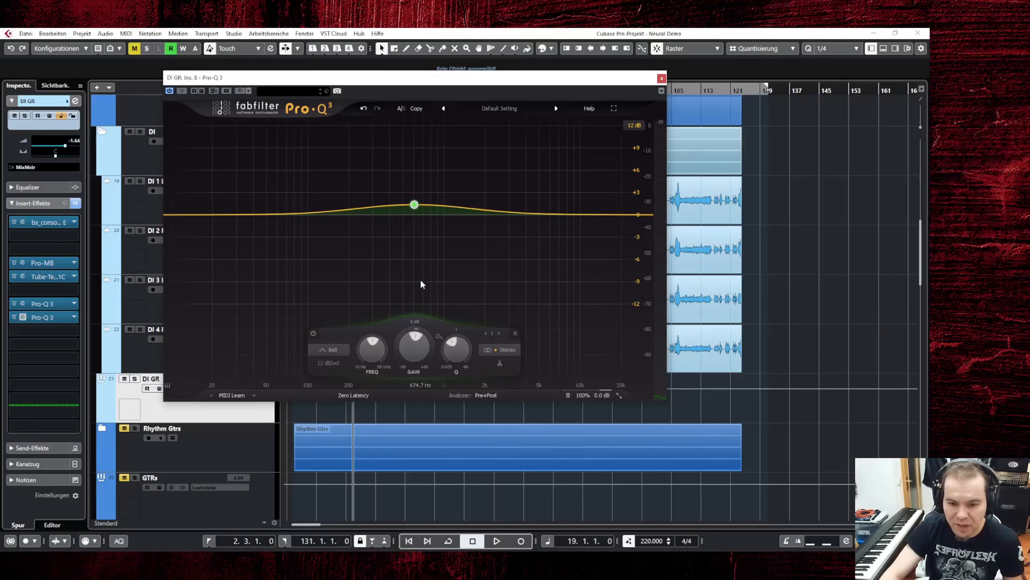
key("space")
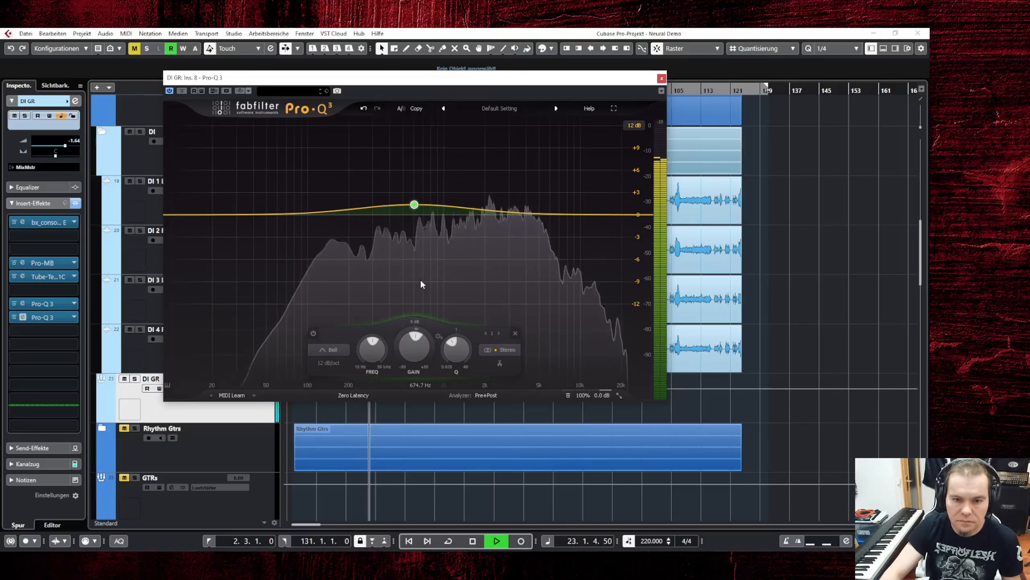
key("space")
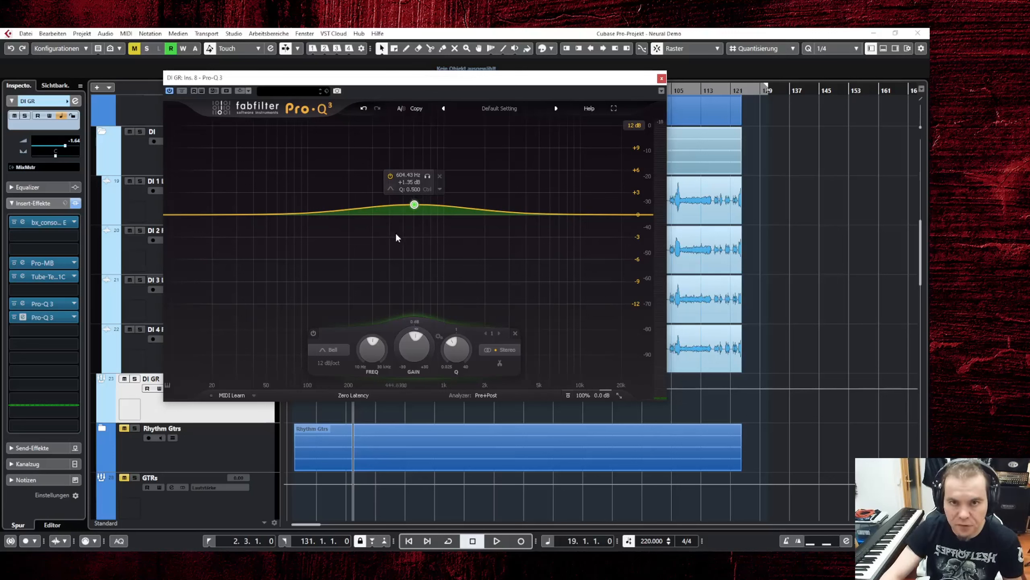
Audition the bell's gain down to about 0.5 dB, settle it at about 1.3 dB and play the guitars again
key("space")
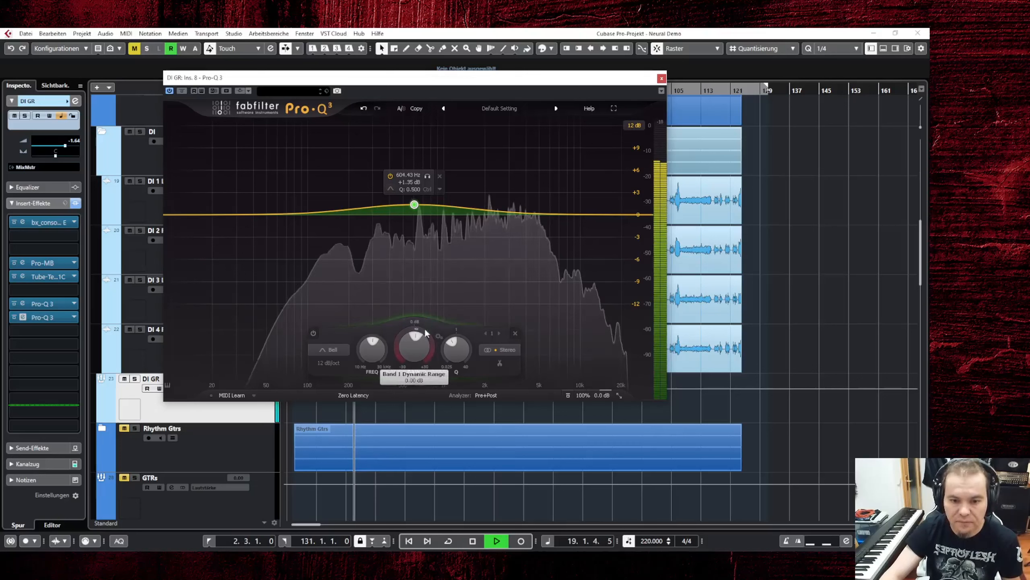
key("space")
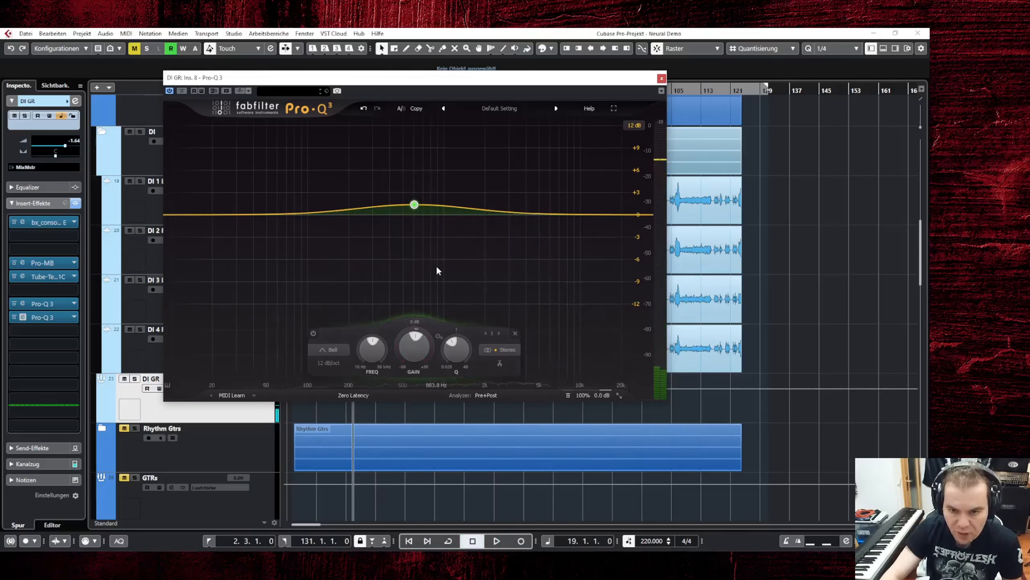
key("space")
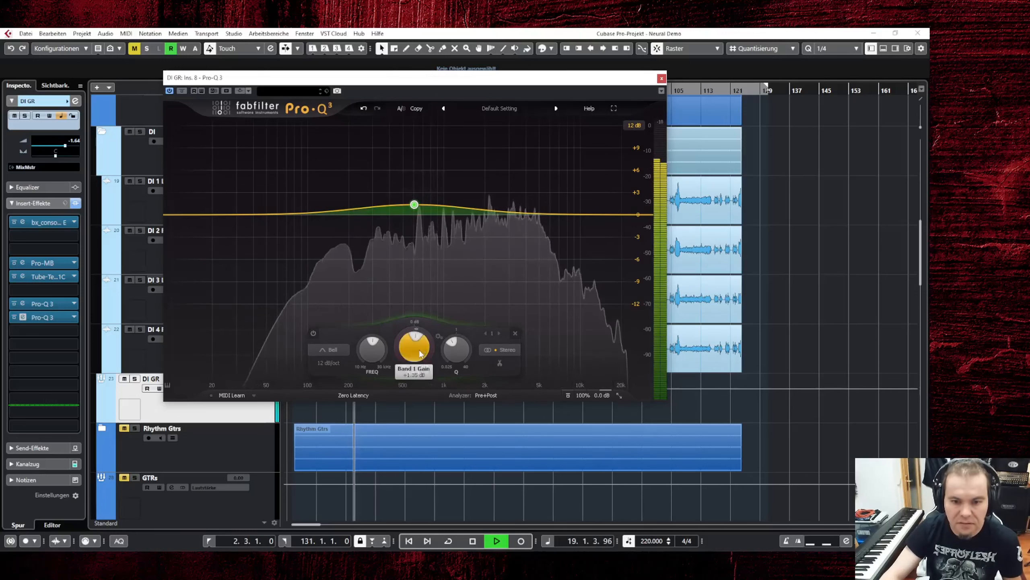
mouse_move(414, 346)
left_mouse_down()
mouse_move(416, 396)
mouse_move(414, 340)
mouse_move(418, 356)
left_mouse_up()
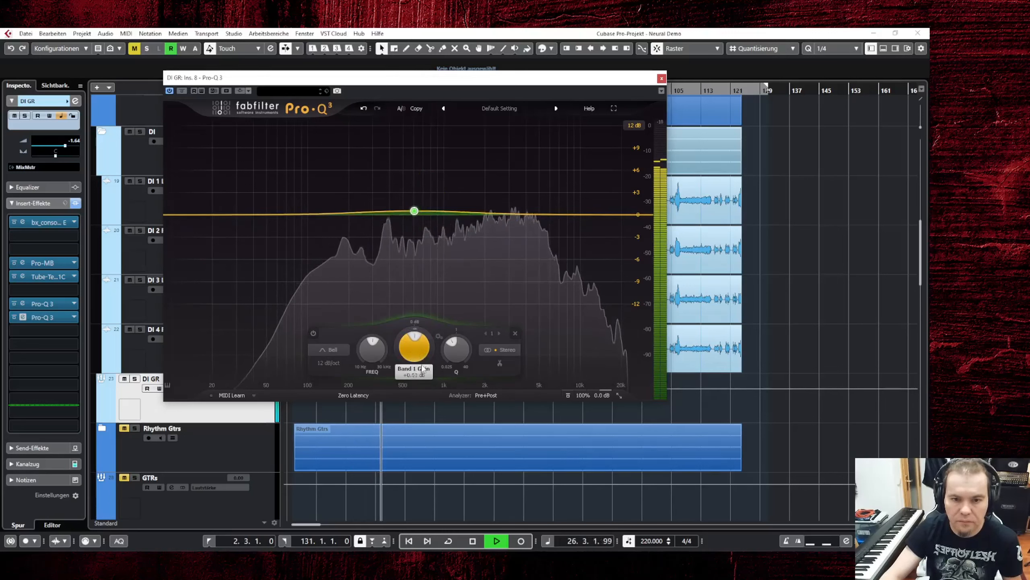
key("space")
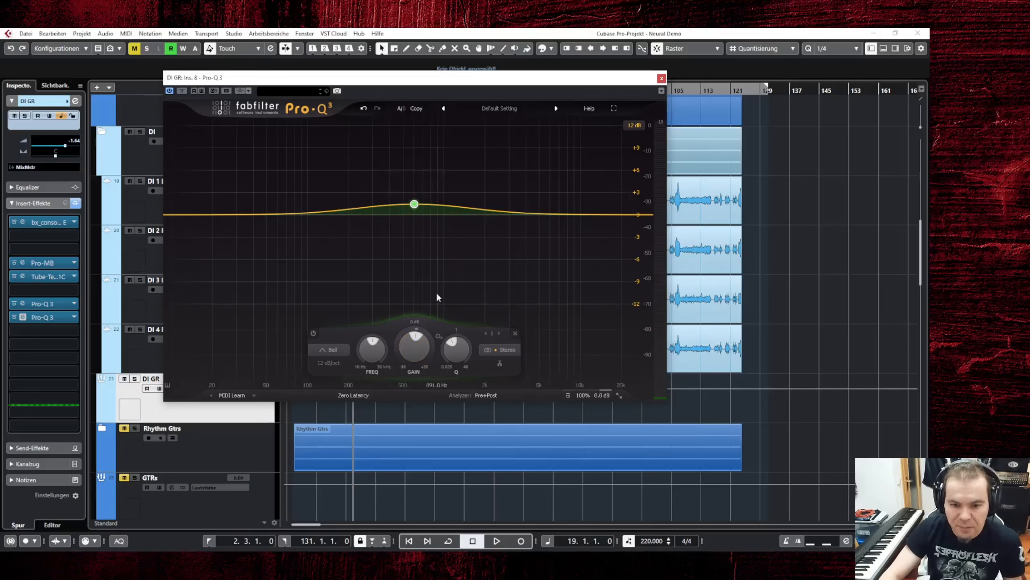
left_click_drag(414, 351, 420, 353)
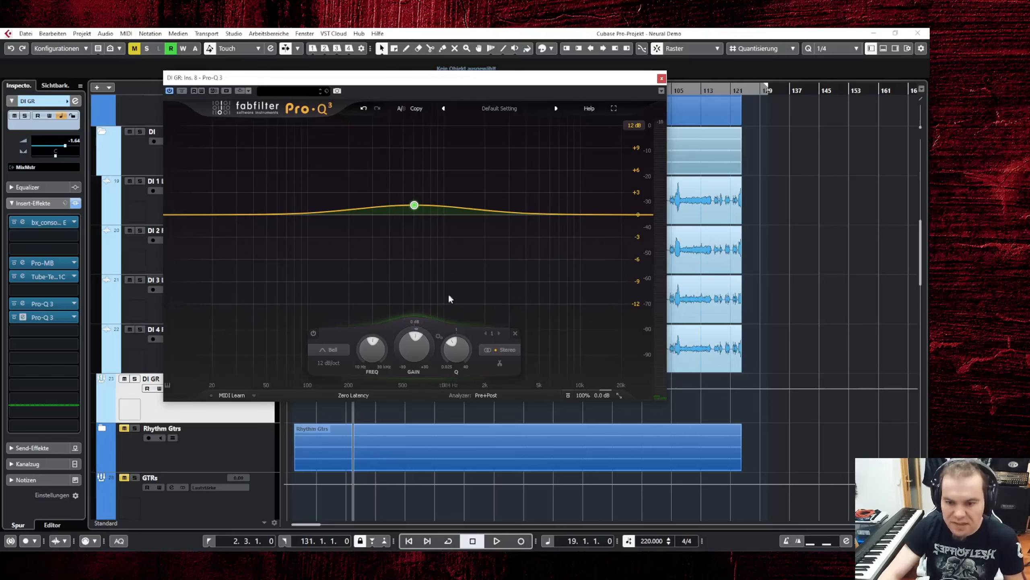
key("space")
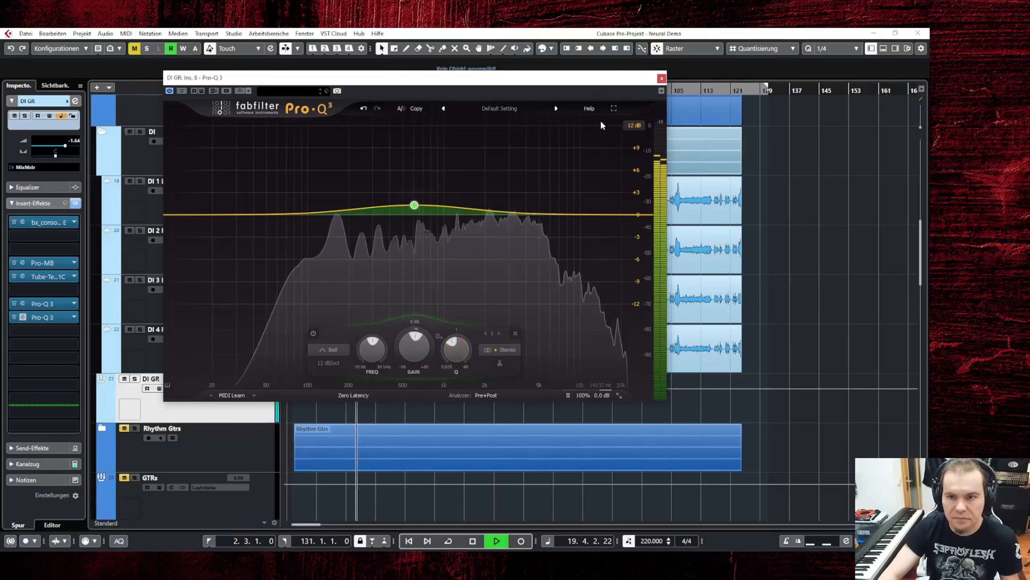
Listen to the guitars with the second Pro-Q 3's window closed, stop, and review its EQ curve once more
left_click(661, 79)
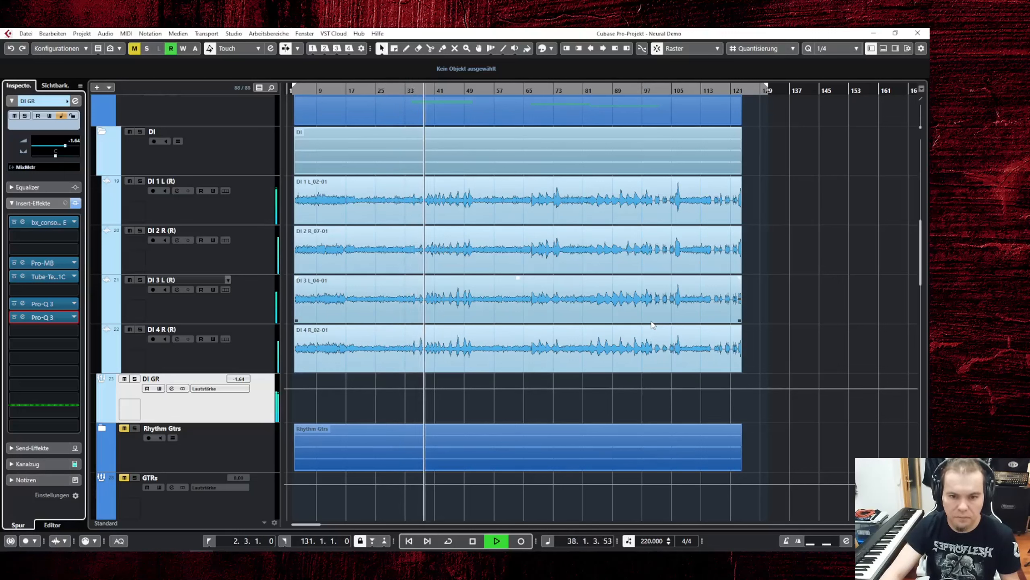
key("space")
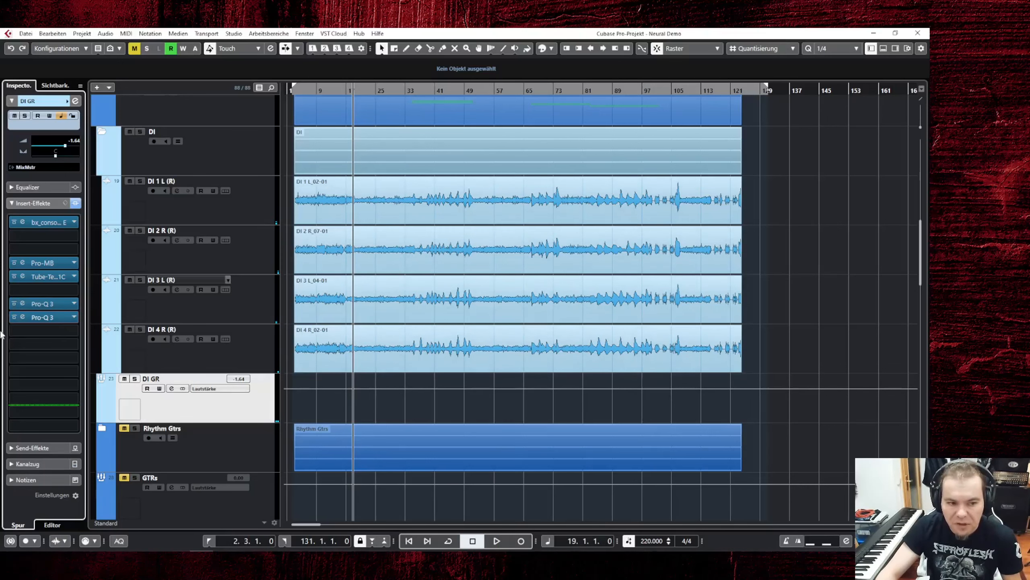
left_click(23, 317)
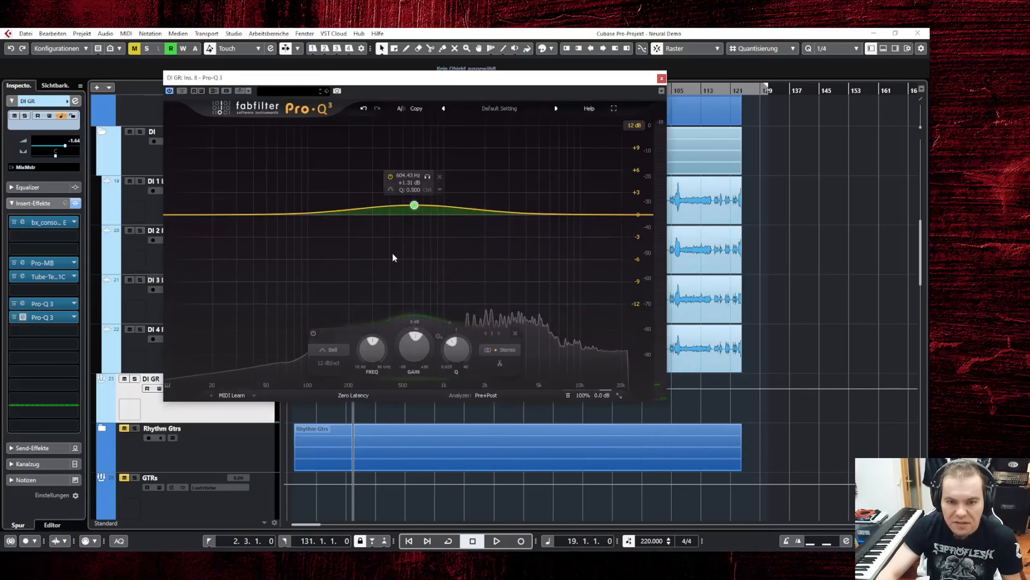
left_click(661, 79)
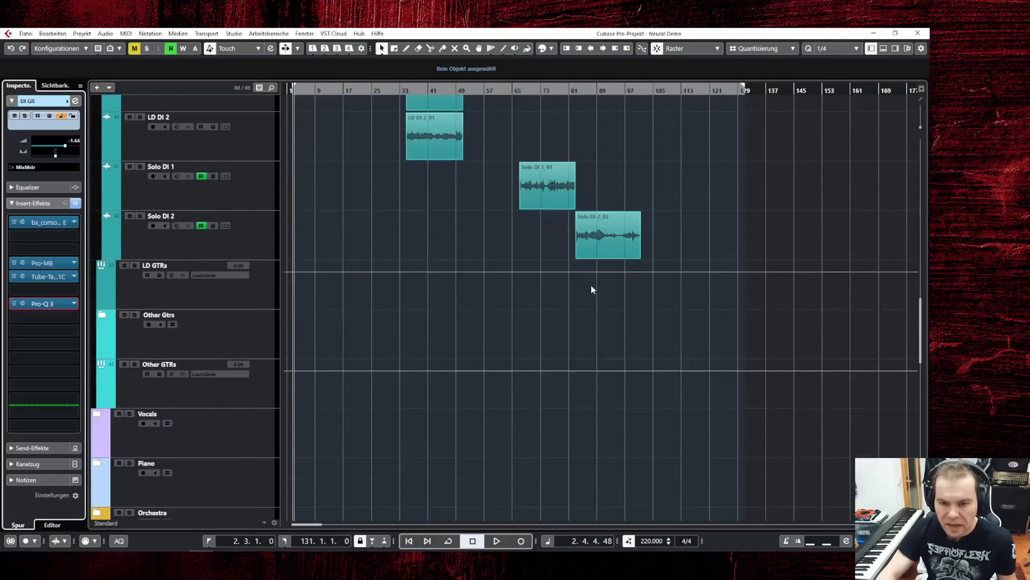
Place the playhead at bar 67, where the Solo DI 1 clip starts, and play both lead solos through
scroll(322, 272, "up", 4)
left_click(393, 90)
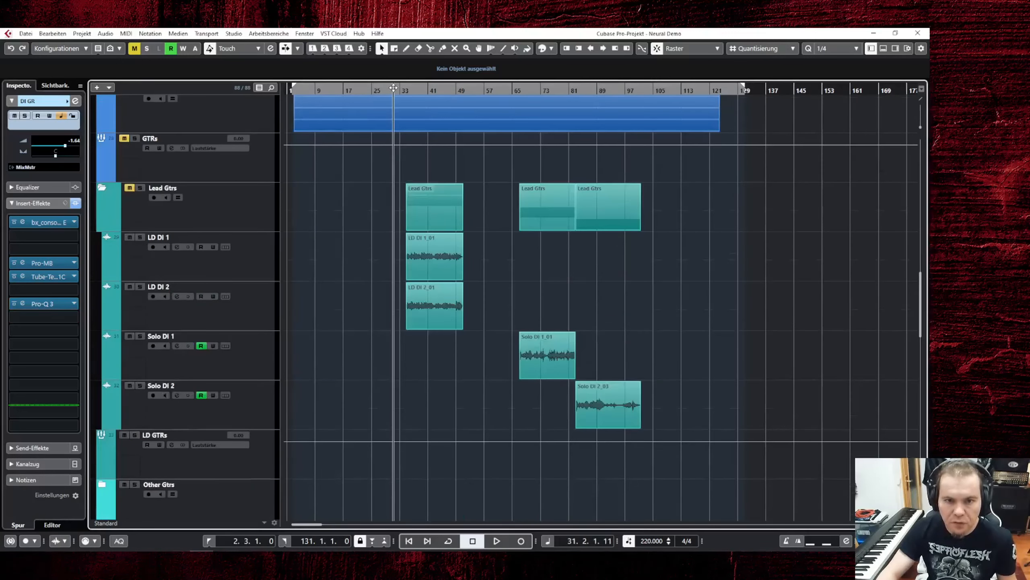
scroll(442, 254, "up", 3)
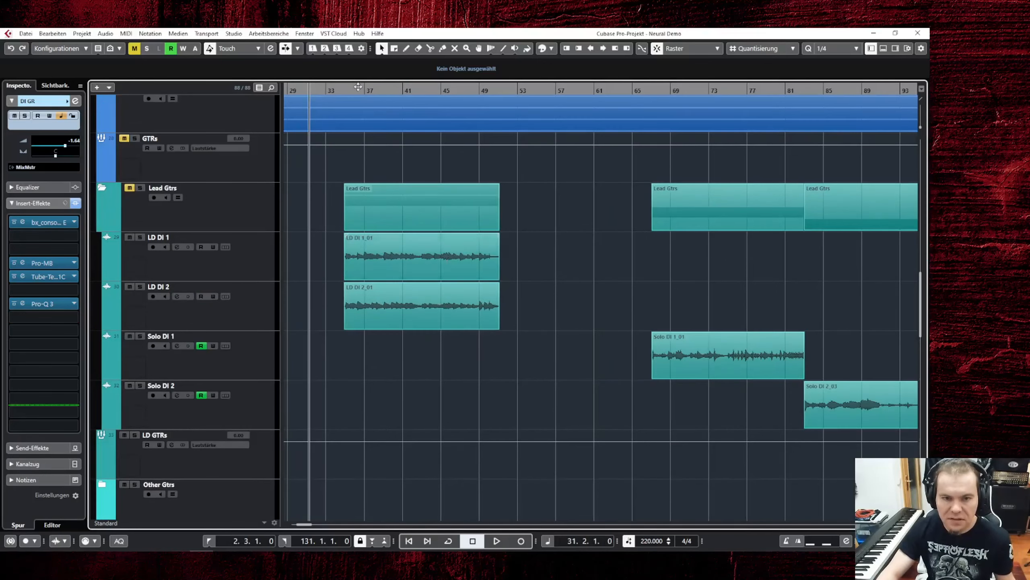
left_click(338, 91)
left_click_drag(337, 92, 652, 179)
scroll(522, 311, "right", 4)
scroll(410, 317, "left", 2)
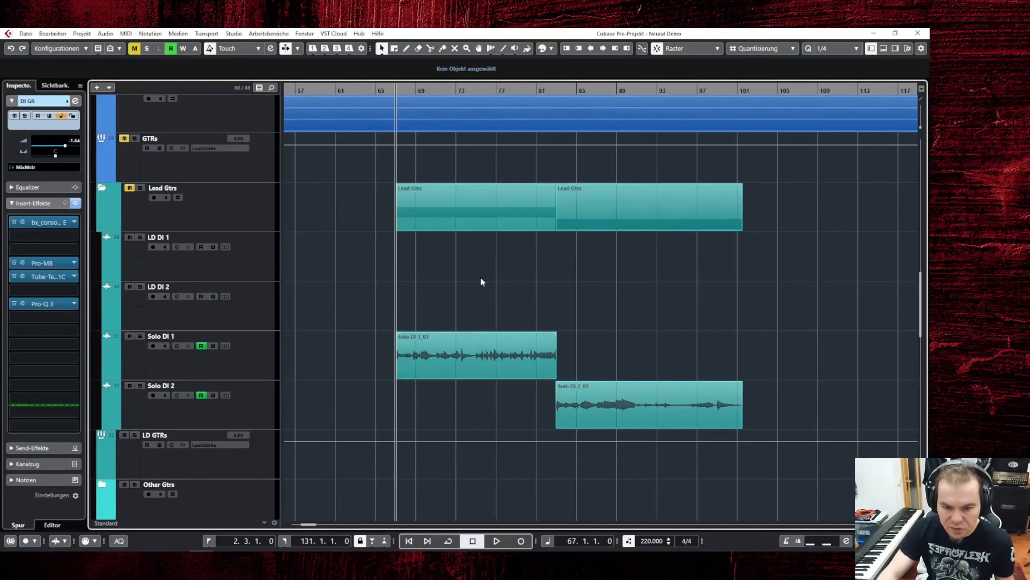
scroll(448, 343, "down", 2)
key("space")
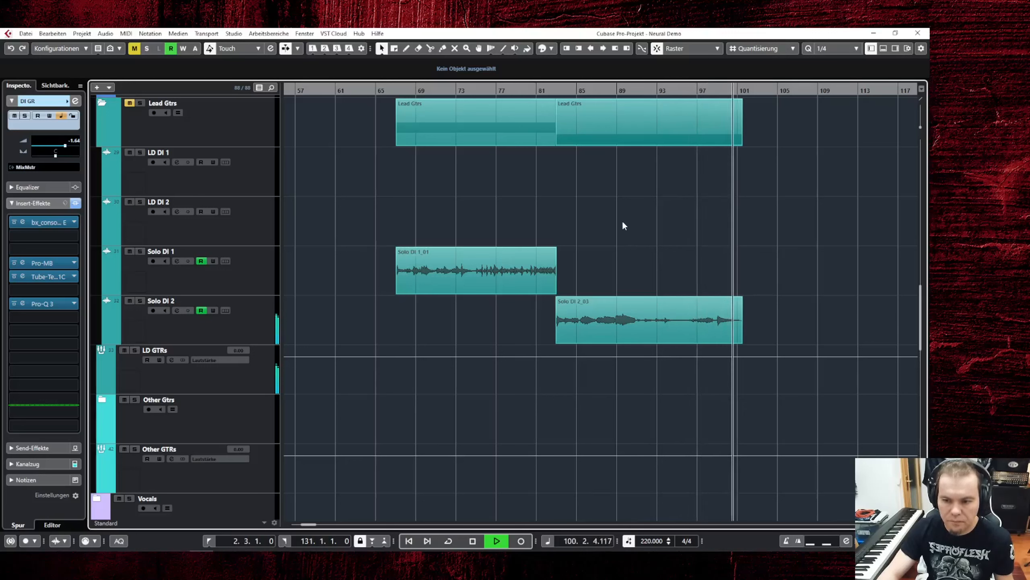
key("space")
Review the Soldano SLO-100 on Solo DI 1, covering its cabinet mics, amp head, front pedals, delay and reverb
left_click(261, 273)
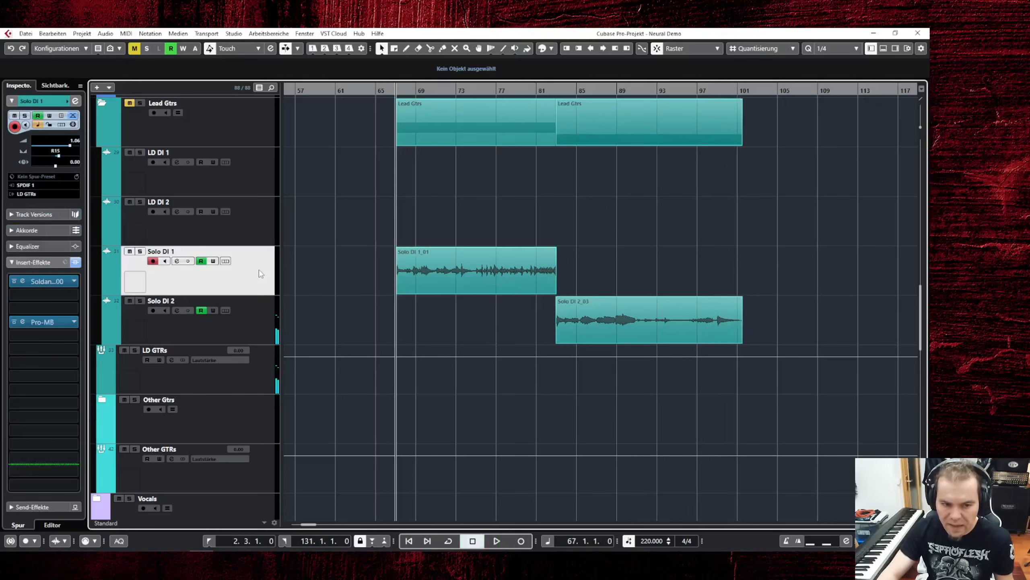
left_click(22, 281)
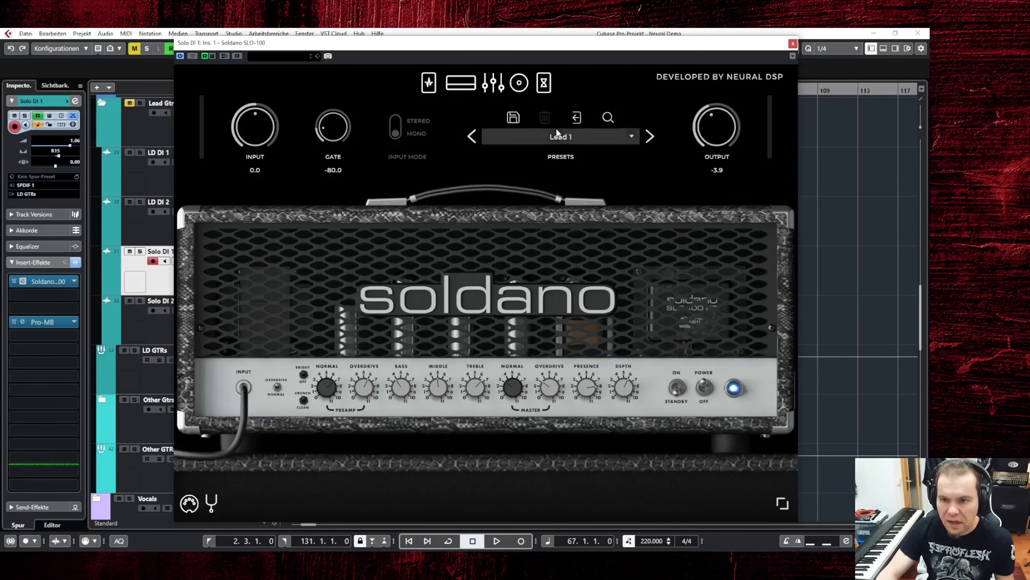
left_click(519, 83)
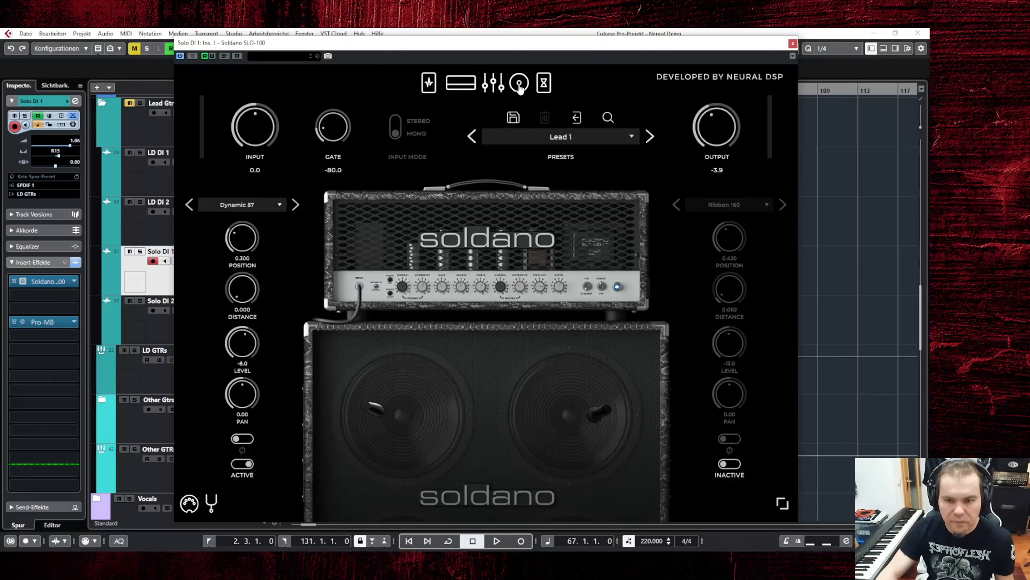
left_click(460, 84)
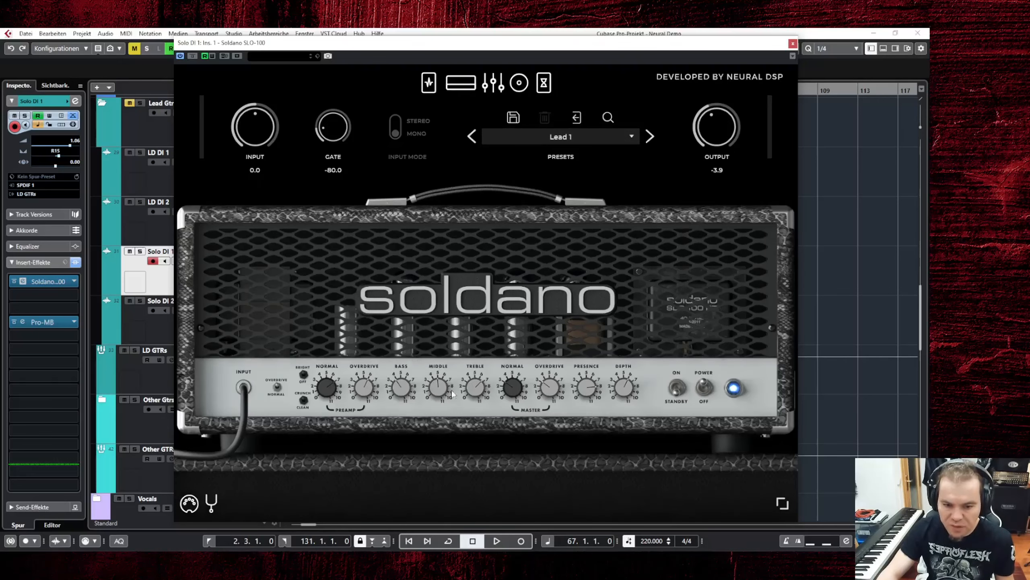
left_click(429, 84)
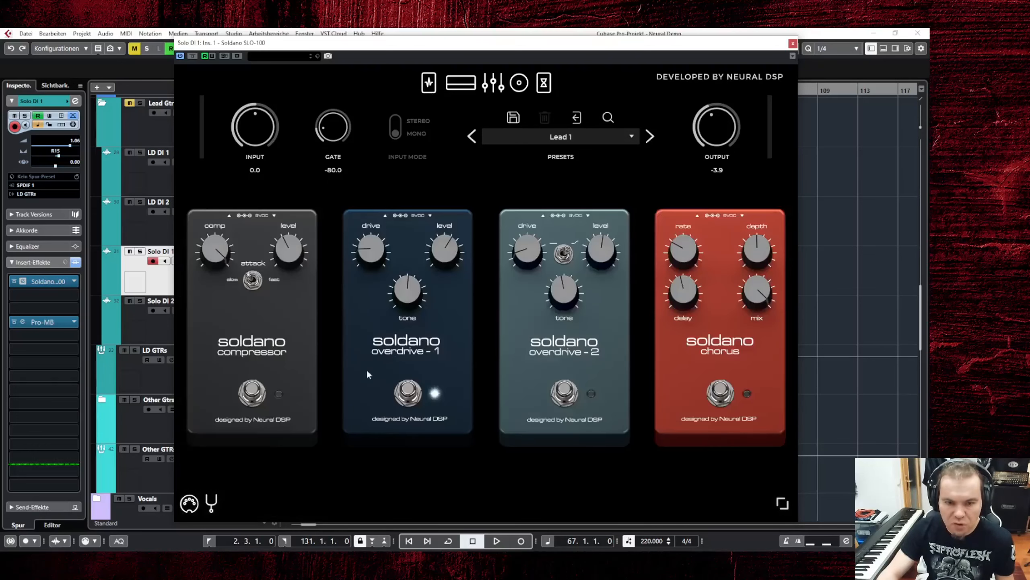
left_click(544, 83)
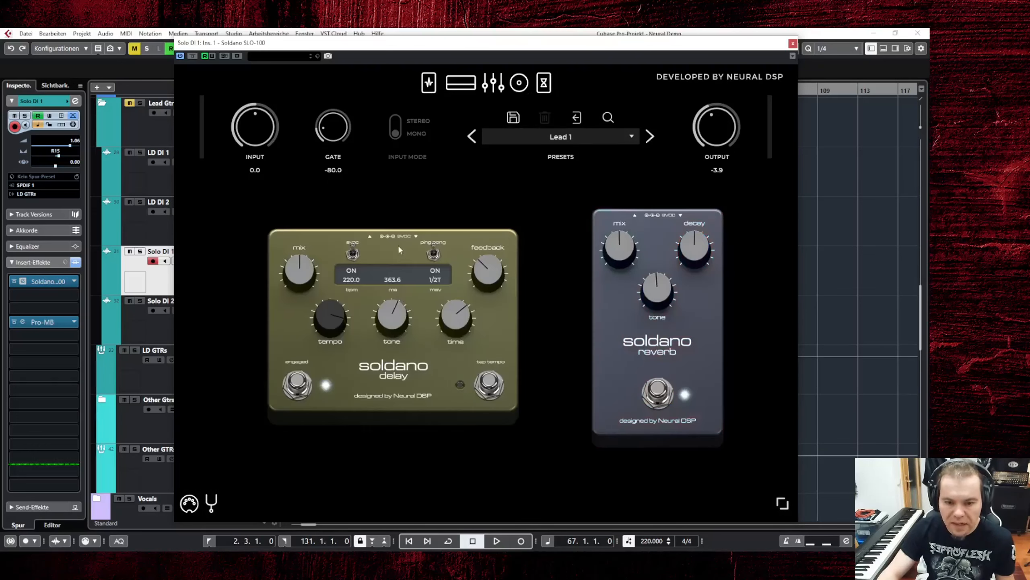
left_click(792, 44)
Solo the Solo DI 1 track and play it while viewing the Soldano's delay, reverb, amp and graphic EQ settings
left_click(140, 251)
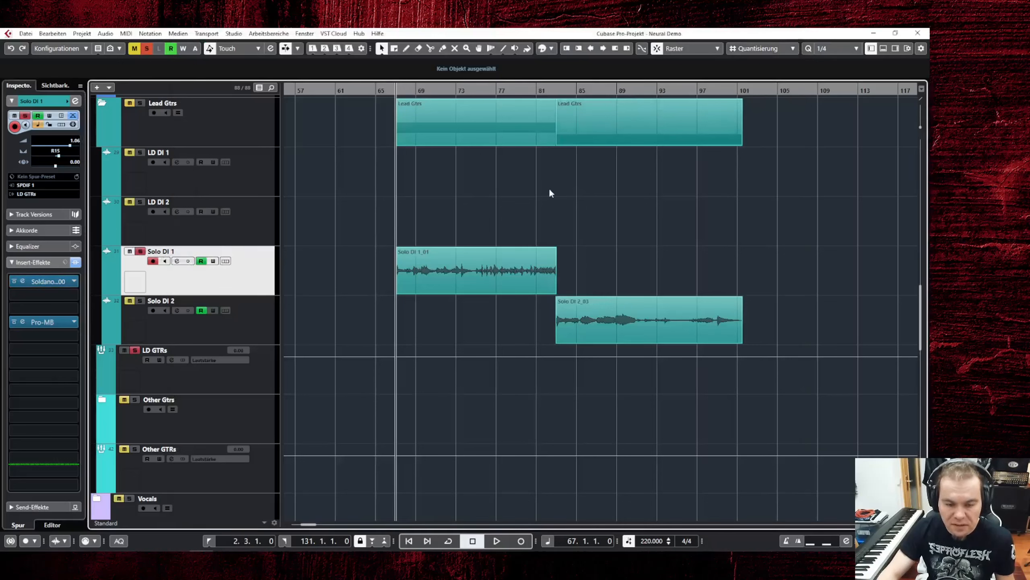
key("space")
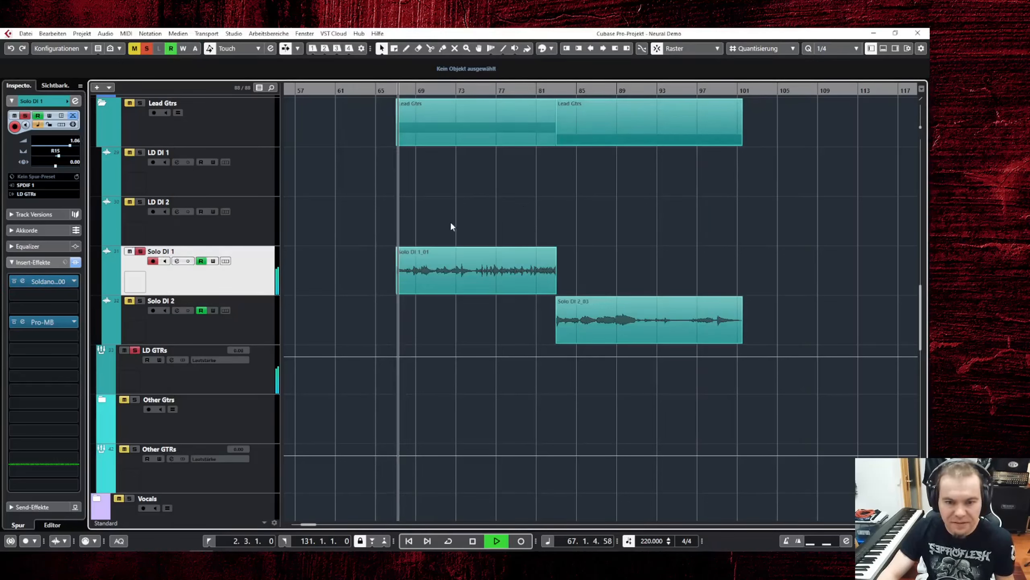
left_click(23, 282)
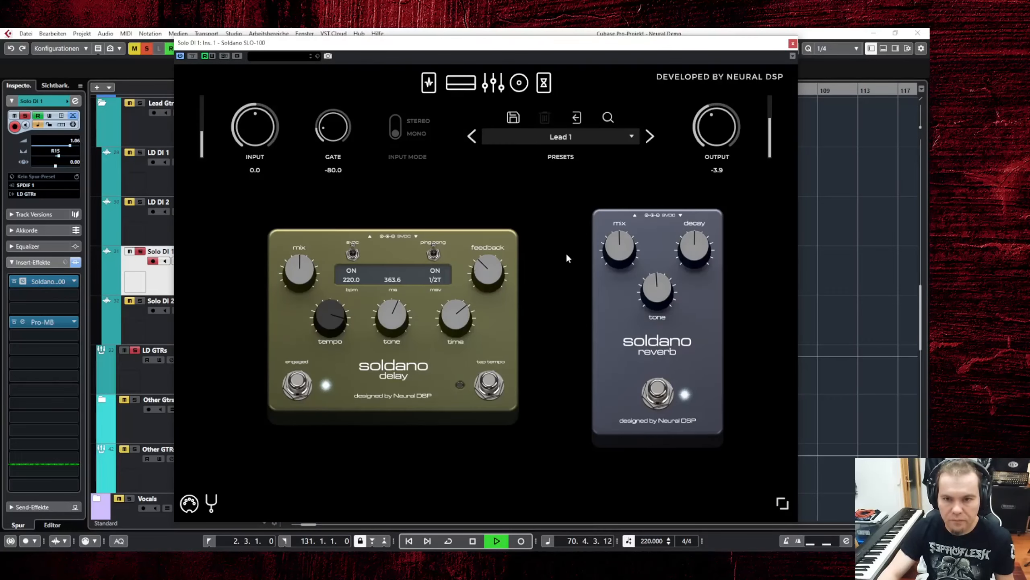
left_click(461, 82)
left_click(493, 82)
key("space")
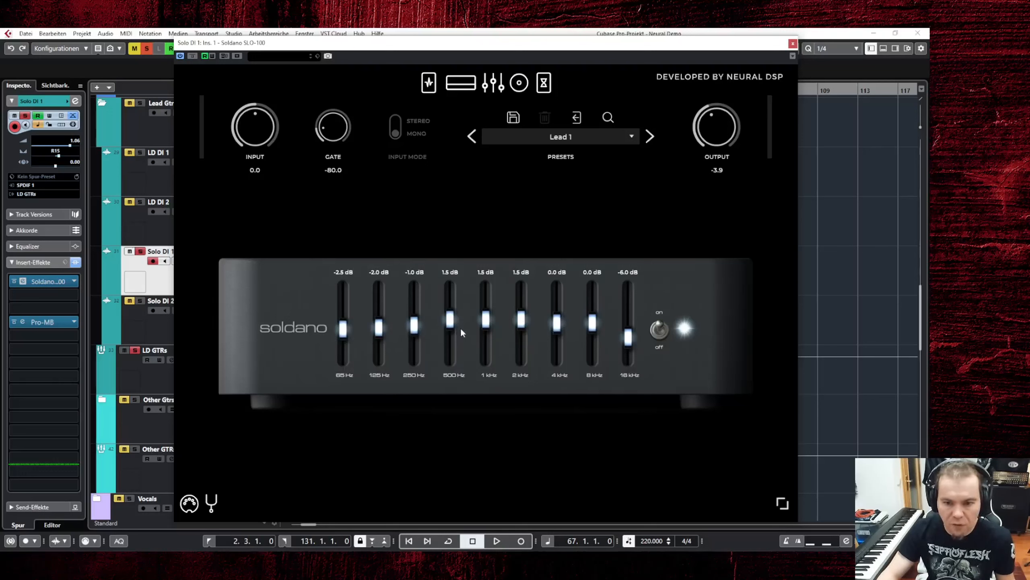
Compare Solo DI 1 with the Soldano's graphic EQ off and on during playback, then unsolo the track and close the plugin
key("space")
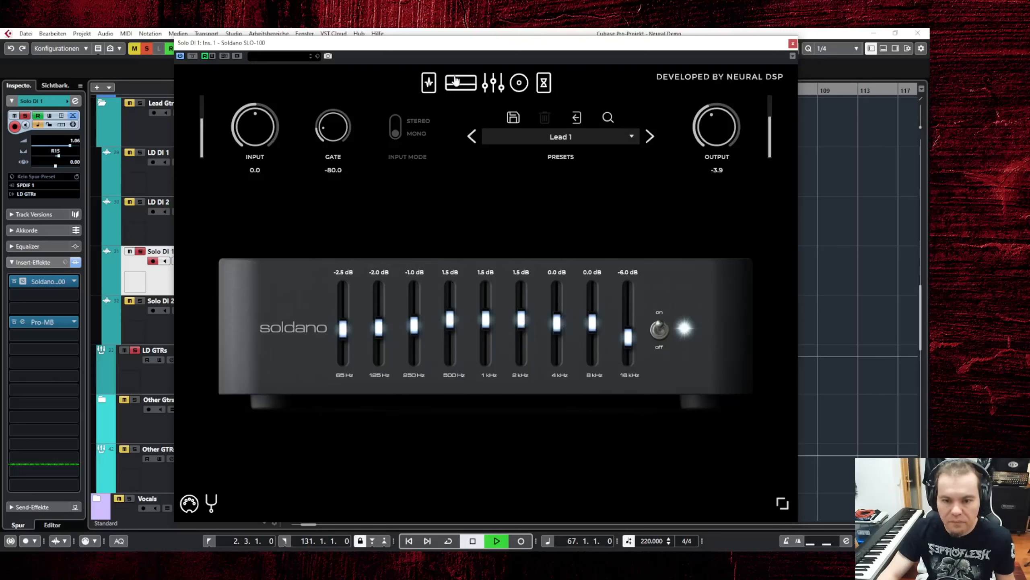
left_click(661, 331)
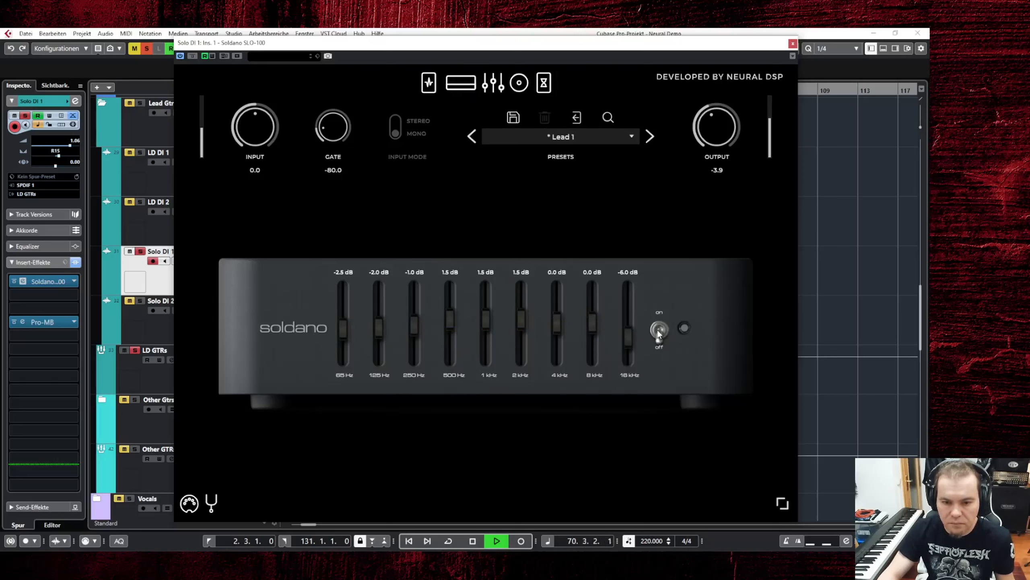
left_click(660, 332)
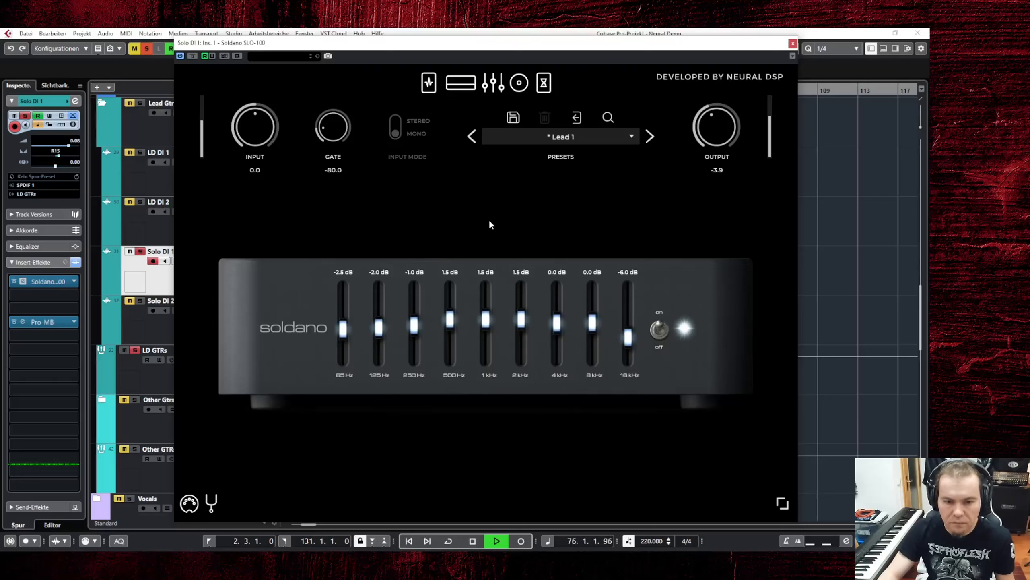
left_click(146, 49)
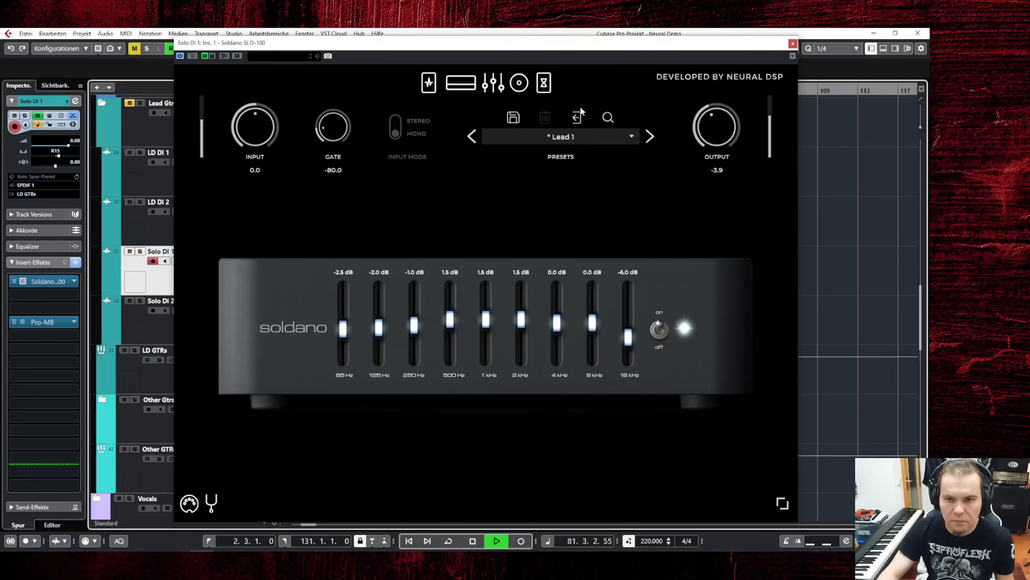
left_click(792, 43)
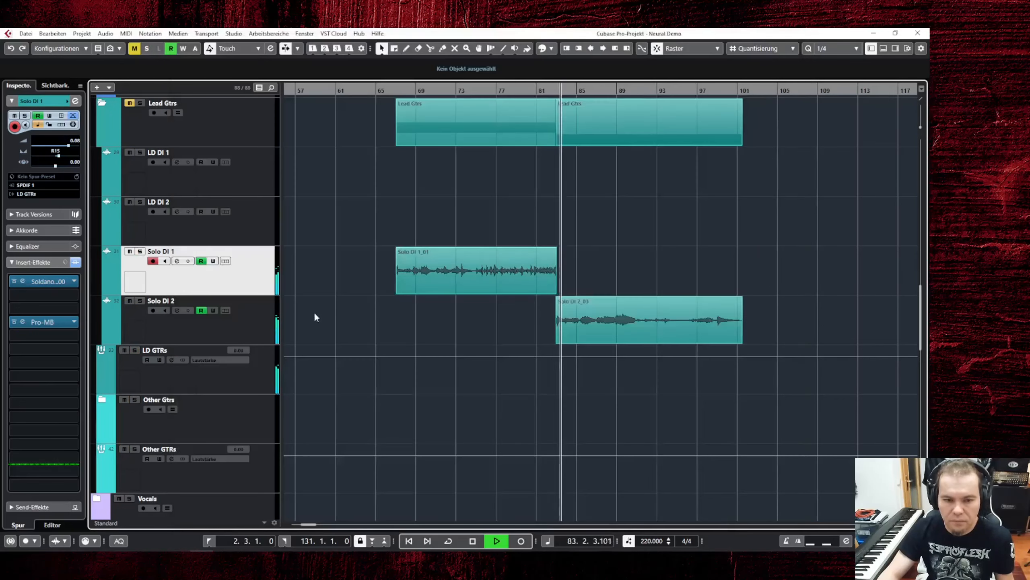
Review the Soldano SLO-100 on Solo DI 2 during playback, covering its graphic EQ, amp head, front pedals, delay and reverb
left_click(252, 325)
left_click(22, 281)
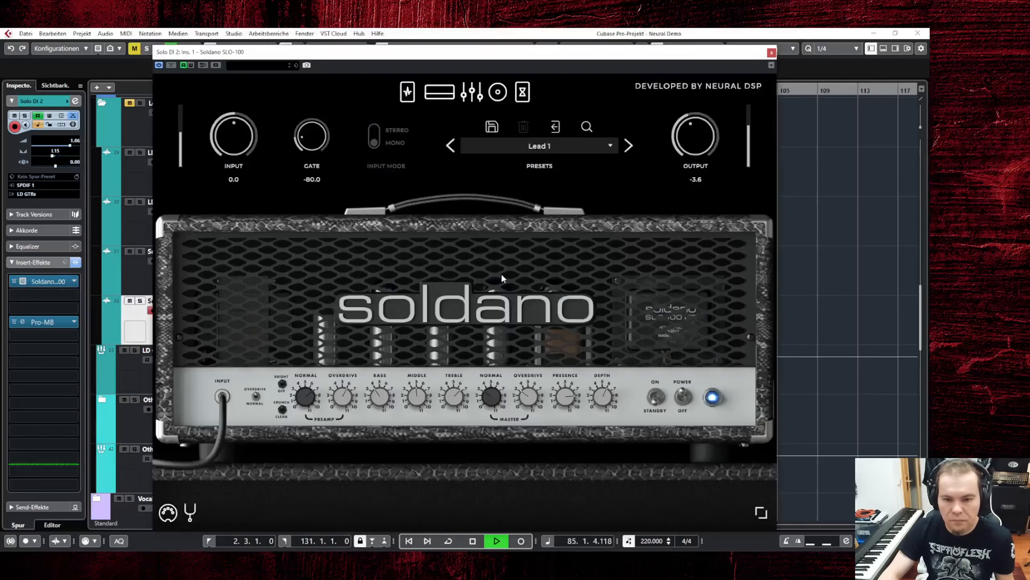
left_click(472, 92)
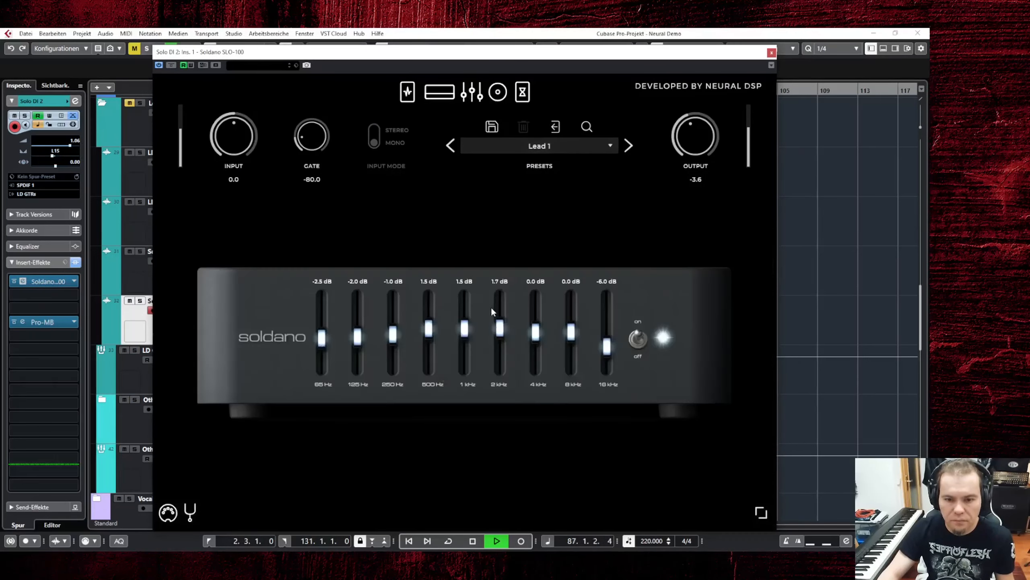
left_click(439, 92)
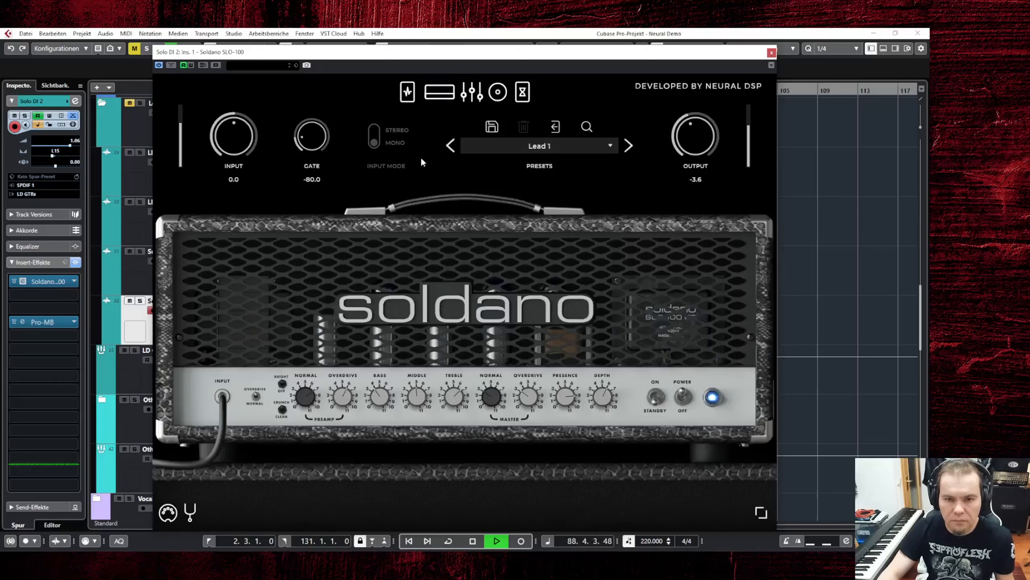
left_click(407, 92)
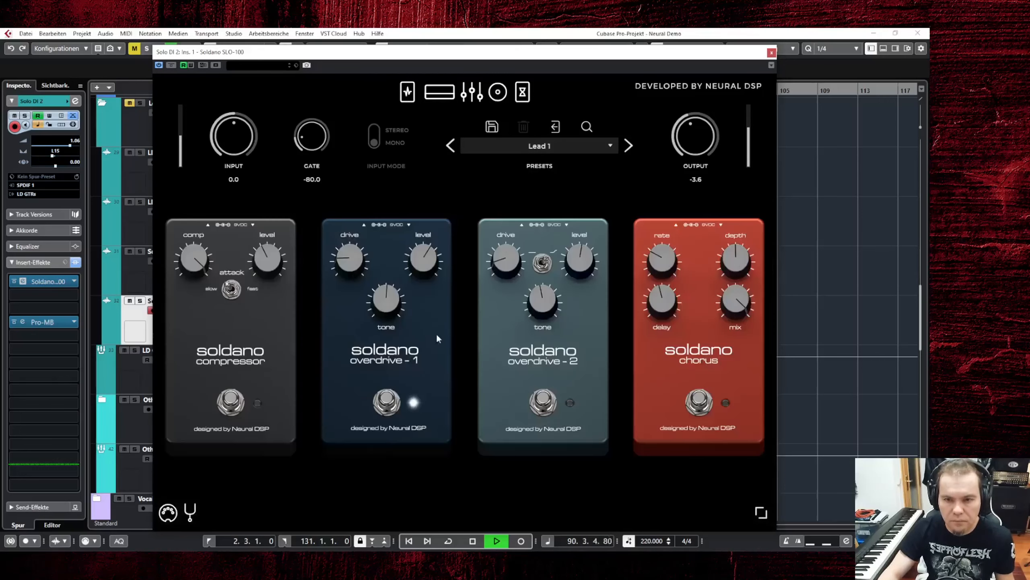
left_click(523, 92)
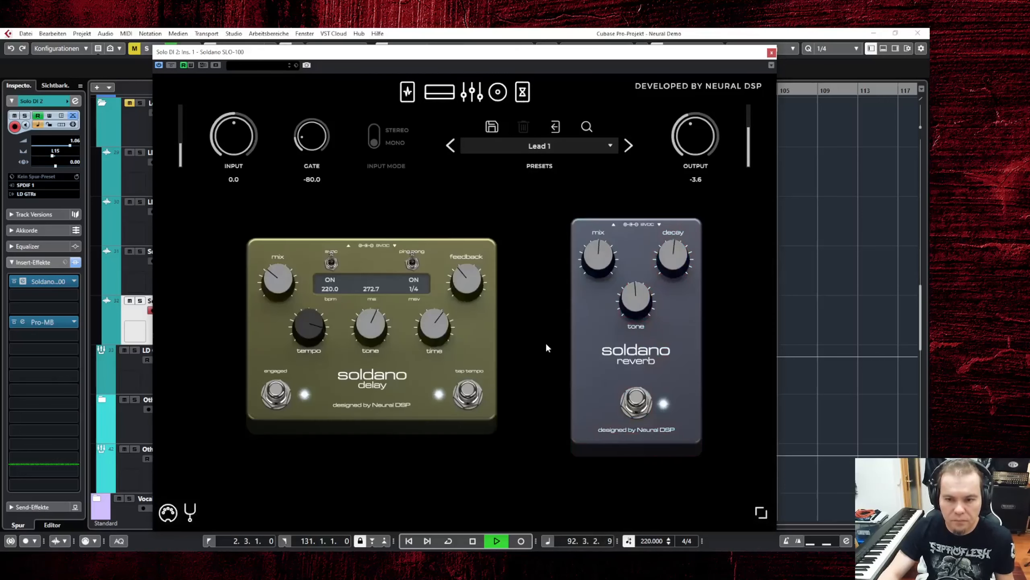
left_click(439, 92)
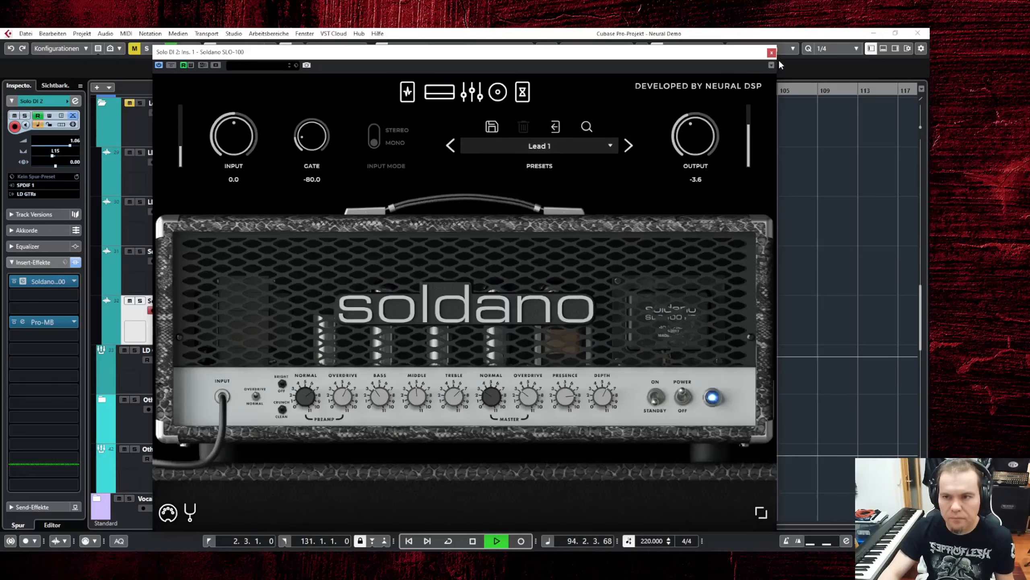
left_click(772, 52)
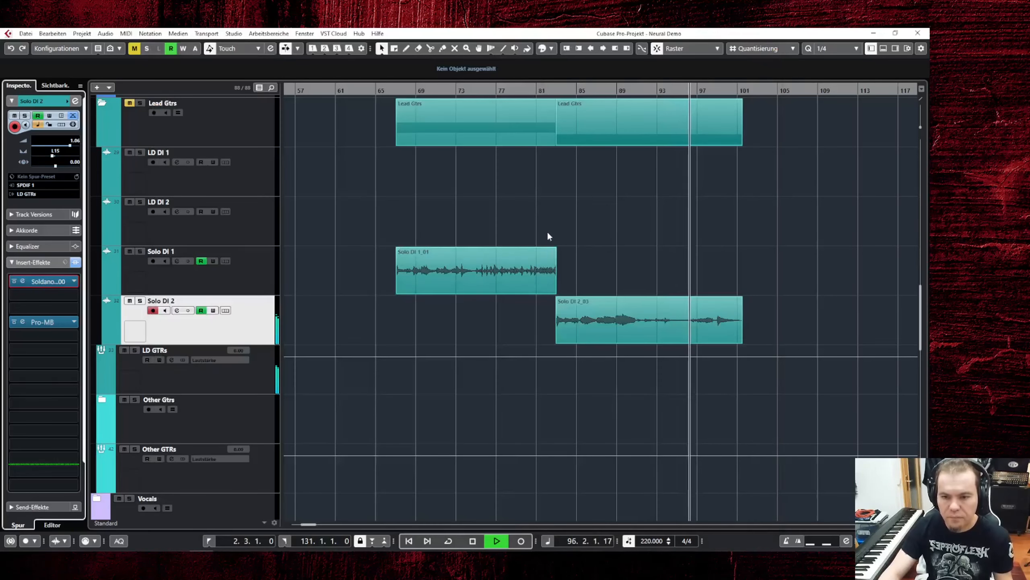
key("space")
Inspect the Pro-MB low band on Solo DI 1 and play the solo from bar 67 to watch its gain reduction
left_click(267, 266)
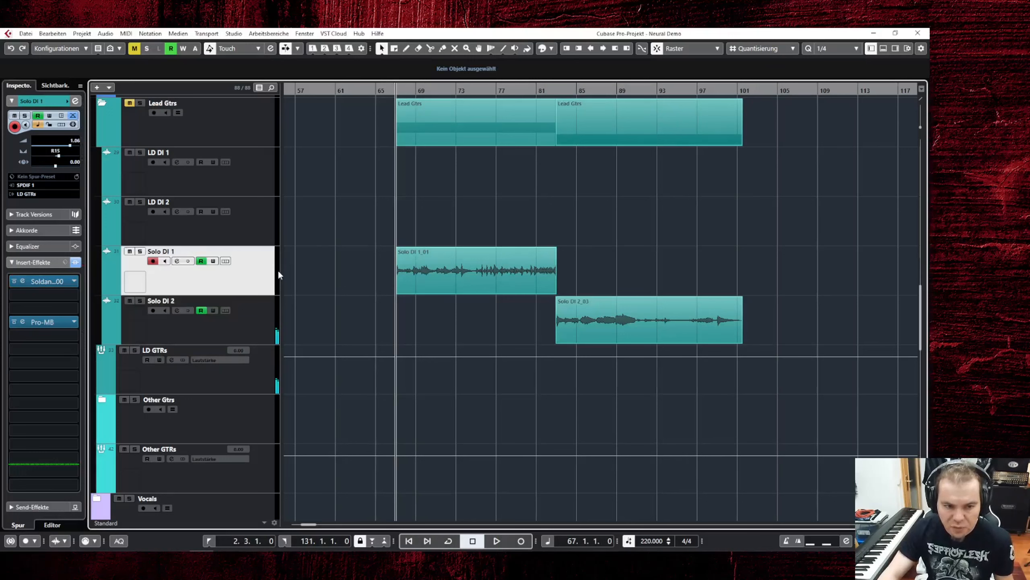
left_click(23, 322)
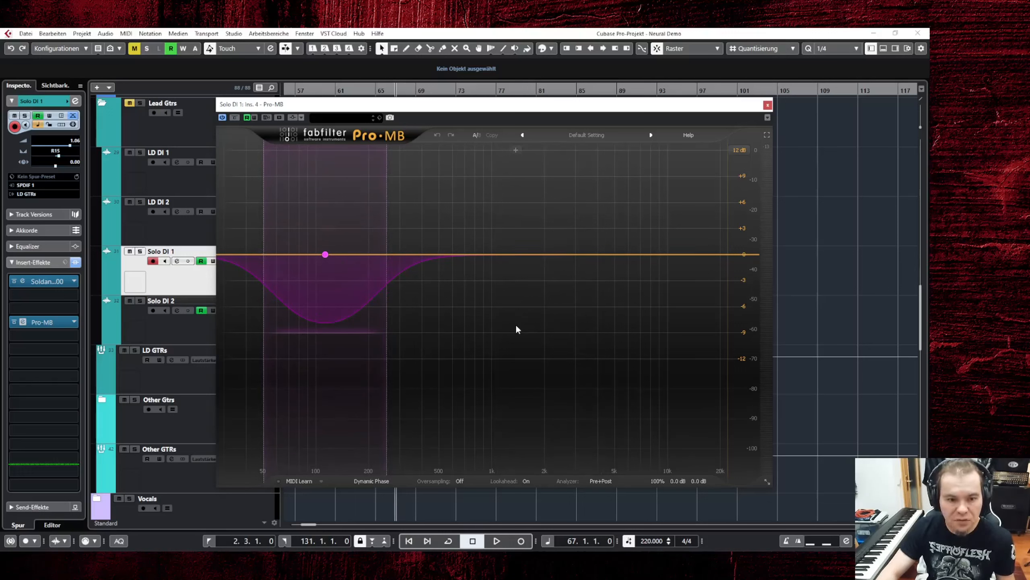
key("space")
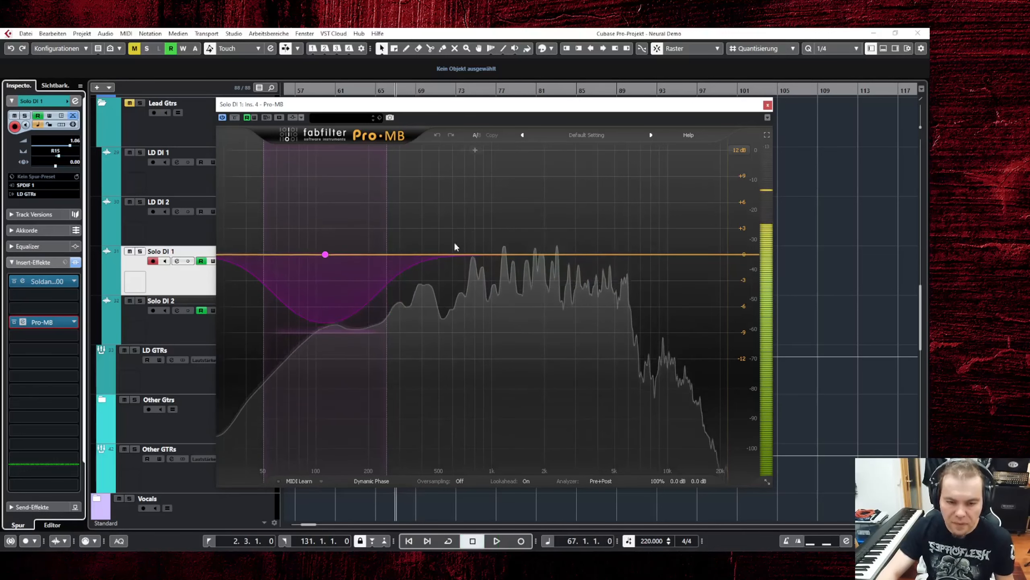
key("space")
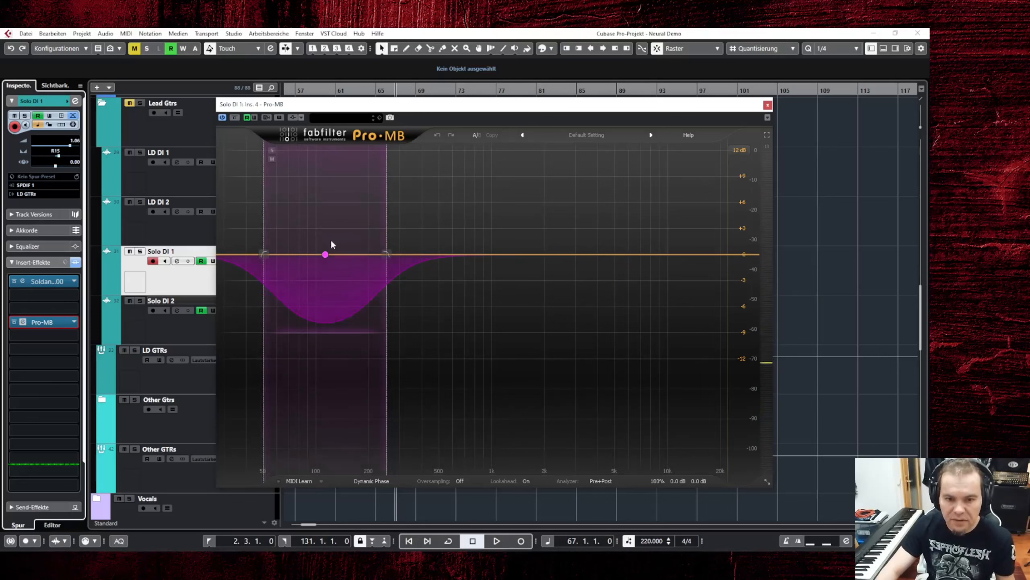
key("space")
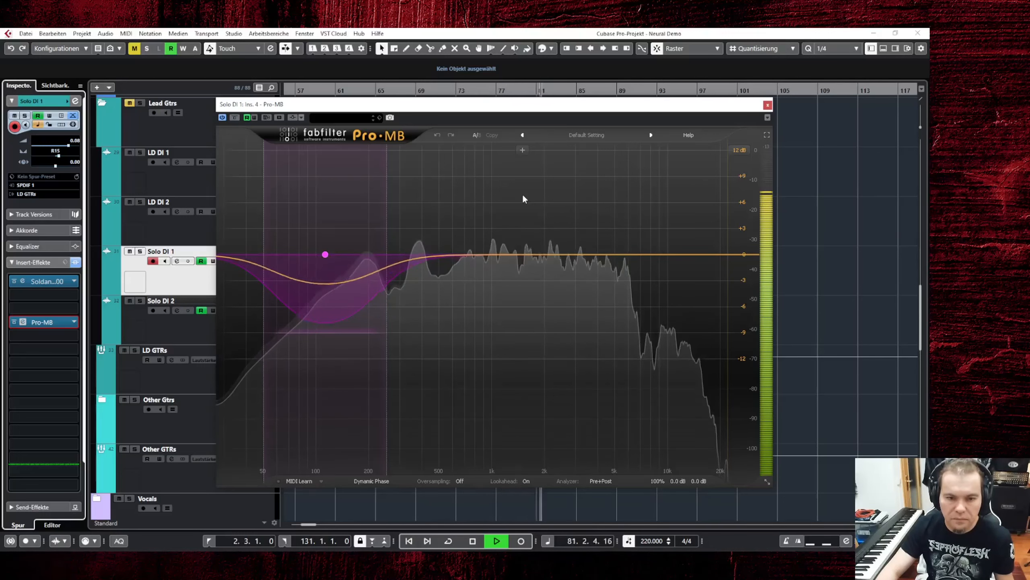
Stop playback with Solo DI 1's Pro-MB closed, and place the playhead at bar 83, where the Solo DI 2 clip starts
key("space")
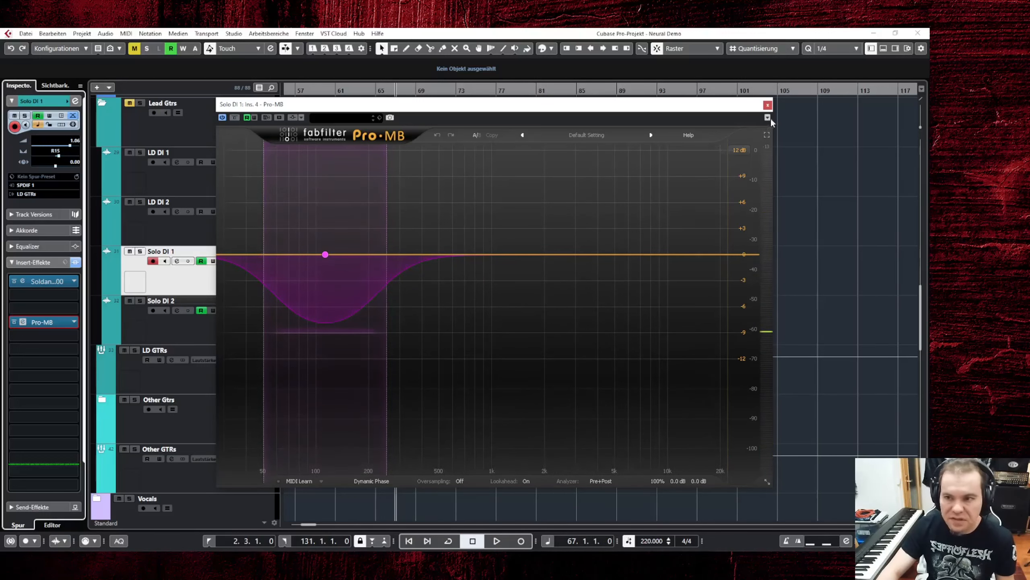
left_click(767, 105)
left_click(557, 90)
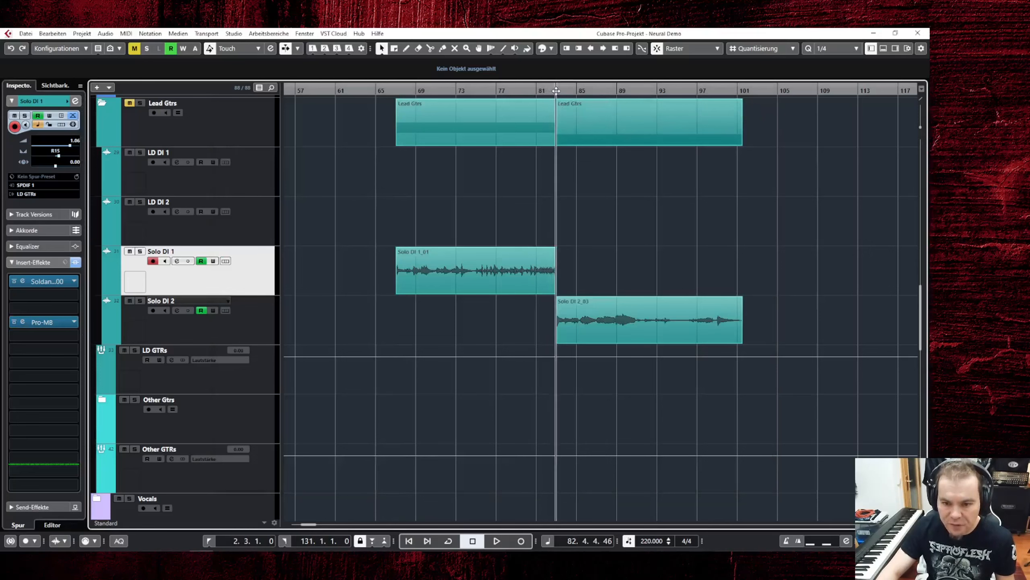
Select the Solo DI 2 track and briefly view its Soldano SLO-100 amp head settings, closing the plugin again
left_click(249, 324)
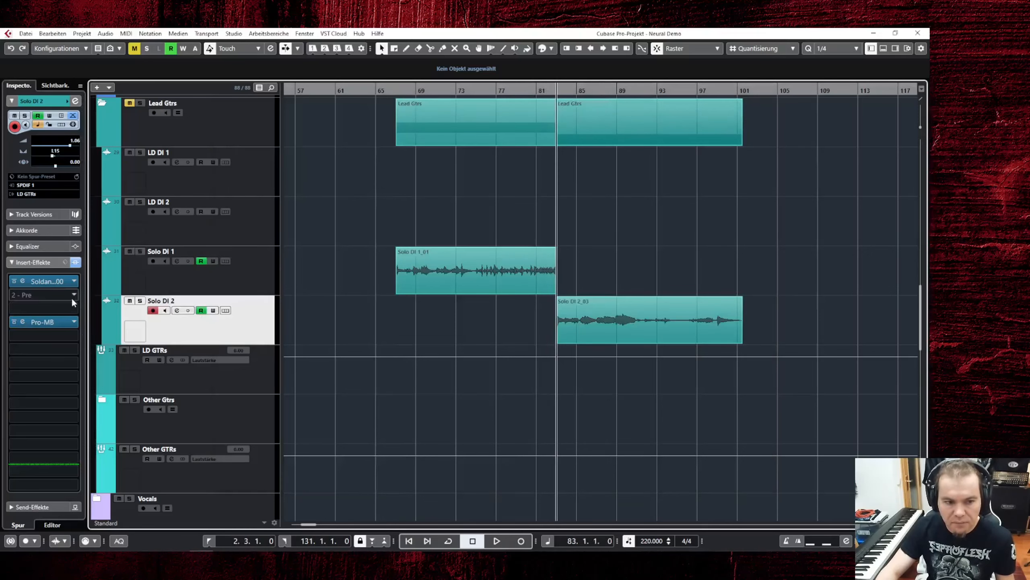
left_click(23, 281)
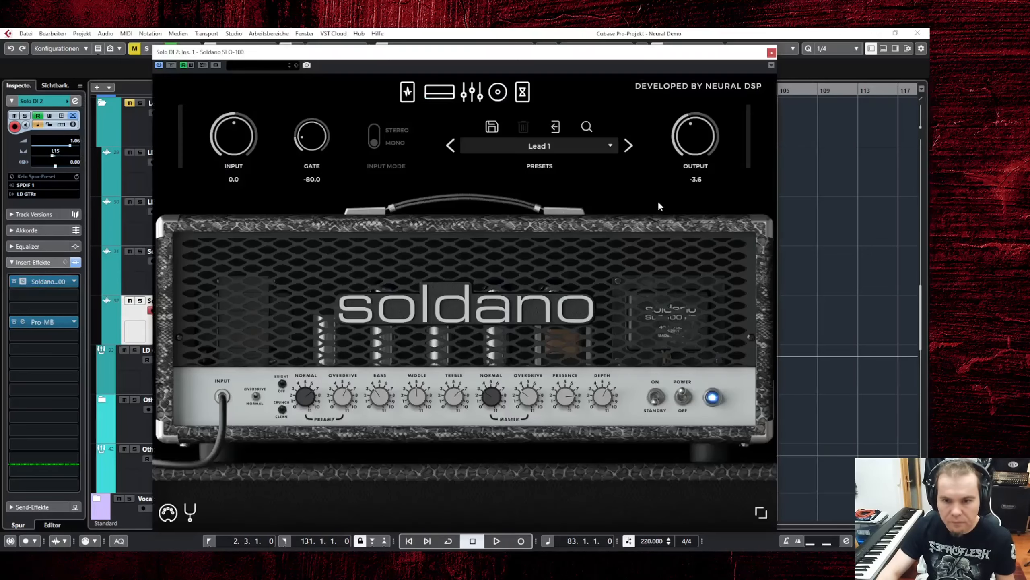
left_click(771, 53)
Inspect the Pro-MB low band on Solo DI 2 and play the solo from bar 83 twice to watch its gain reduction
left_click(21, 322)
key("space")
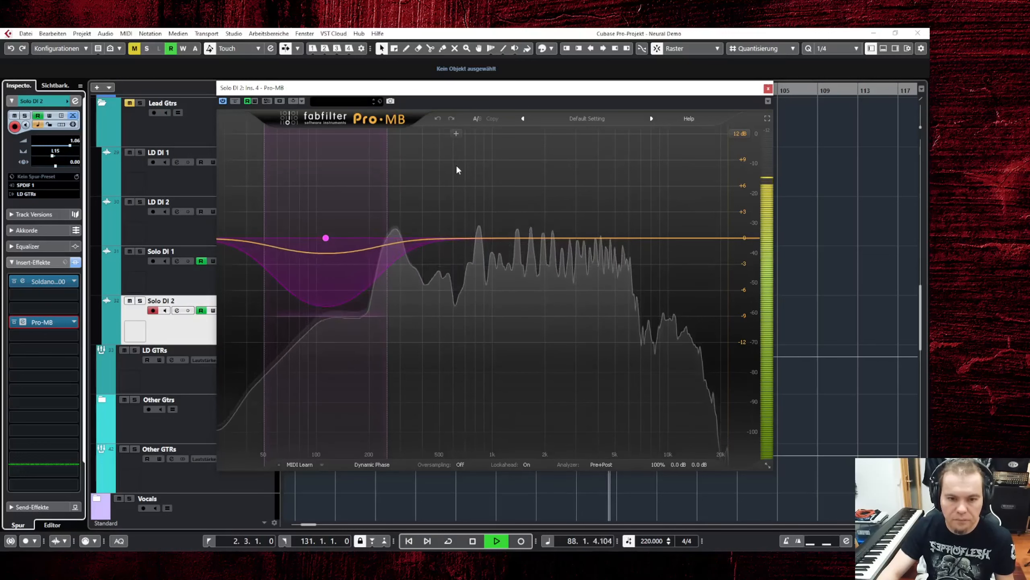
key("space")
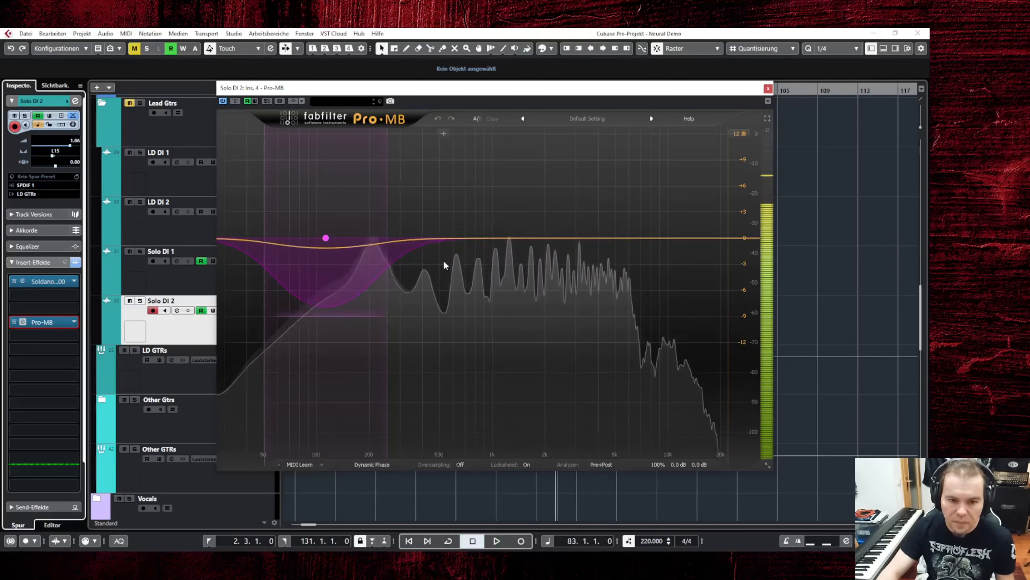
mouse_move(325, 235)
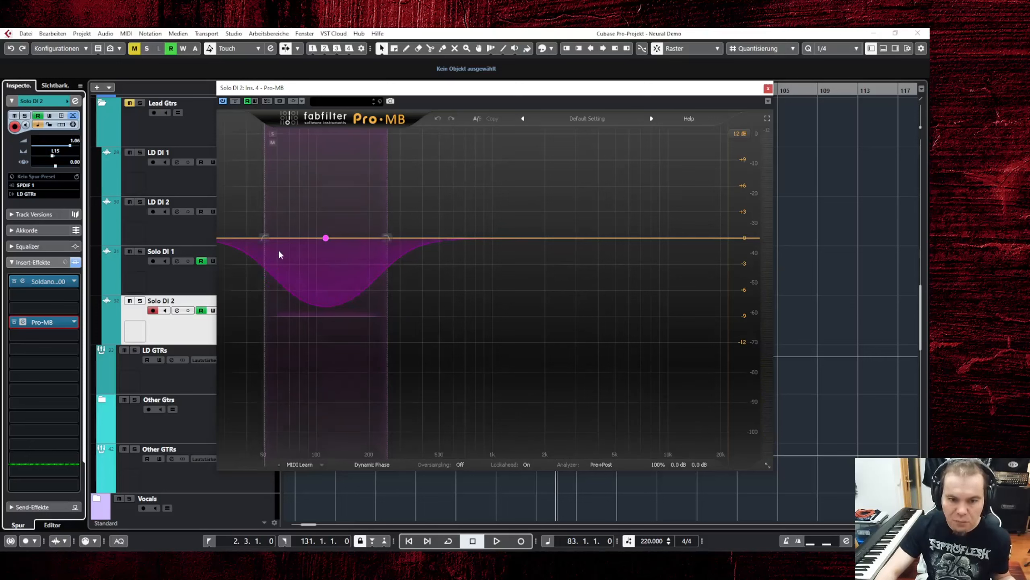
key("space")
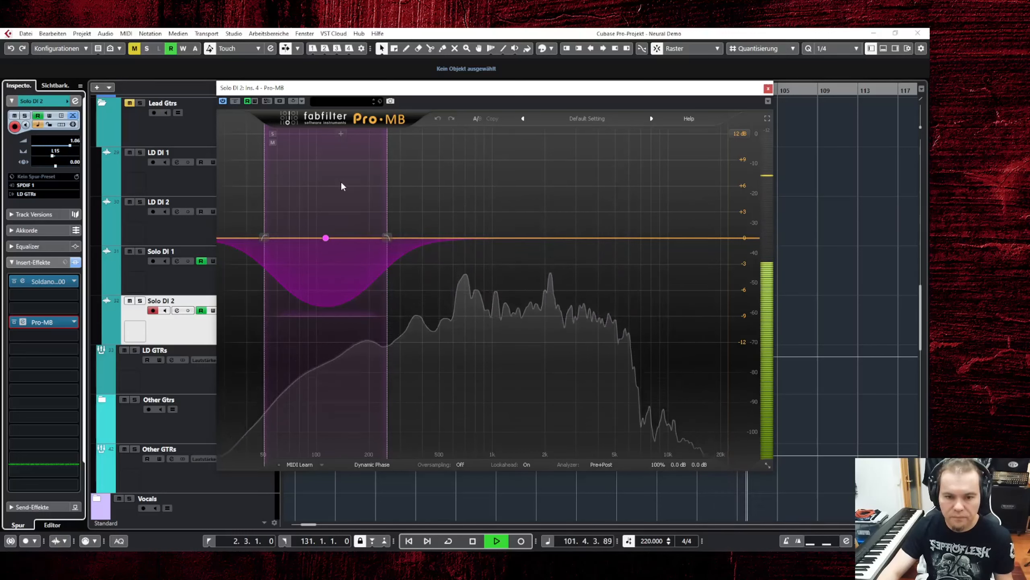
key("space")
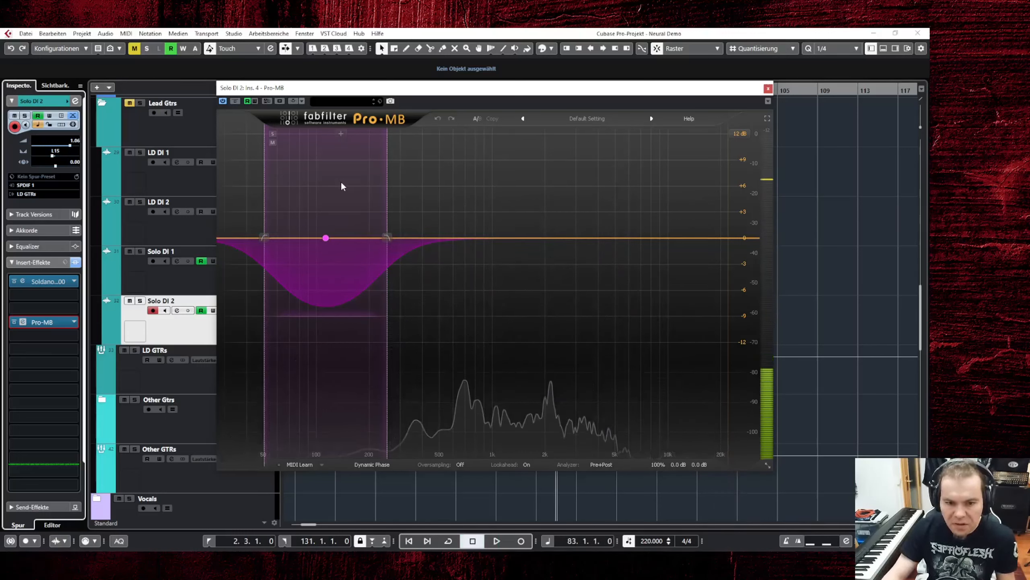